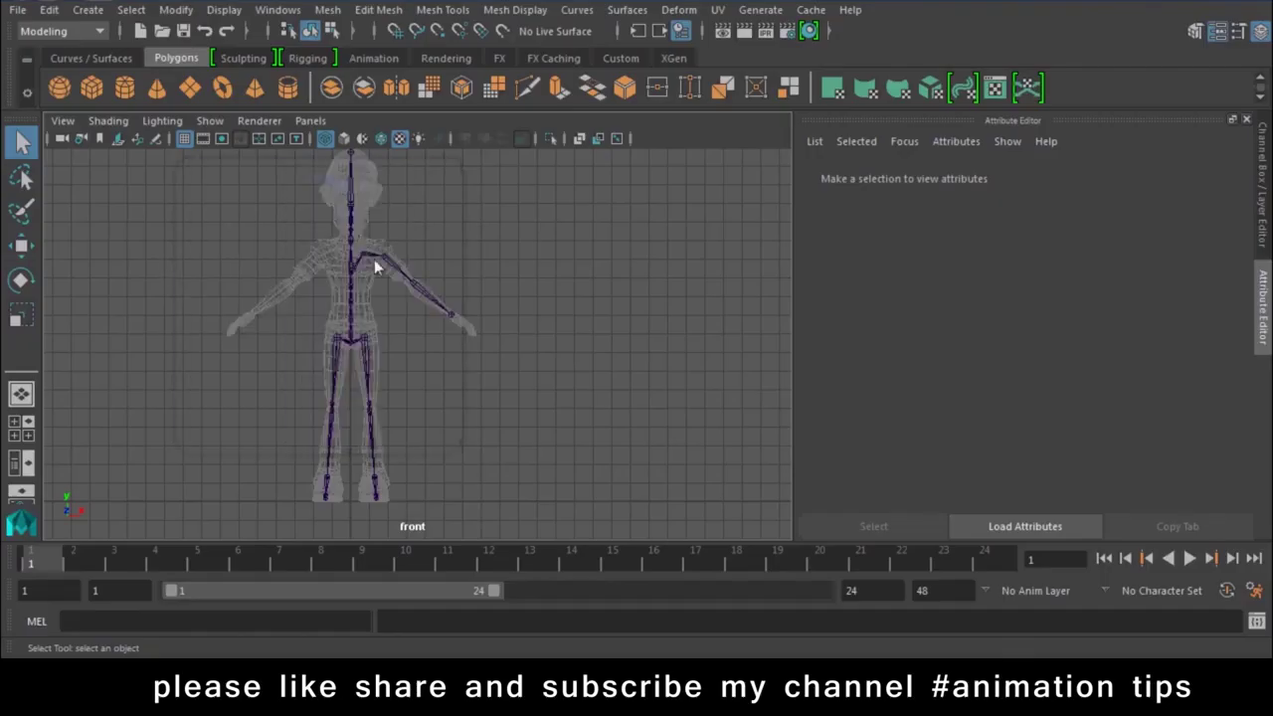
- Zoom around the character's front view and call up the hotbox for changing camera views
{"action": "scroll", "coordinate": [324, 256], "scroll_direction": "down", "scroll_amount": 3}
{"action": "scroll", "coordinate": [324, 256], "scroll_direction": "up", "scroll_amount": 6}
{"action": "scroll", "coordinate": [227, 306], "scroll_direction": "down", "scroll_amount": 3}
{"action": "scroll", "coordinate": [313, 318], "scroll_direction": "up", "scroll_amount": 2}
{"action": "key", "text": "space"}
- Switch to the top view and select the left clavicle joint with the Move tool
{"action": "left_click_drag", "start_coordinate": [592, 305], "coordinate": [496, 300]}
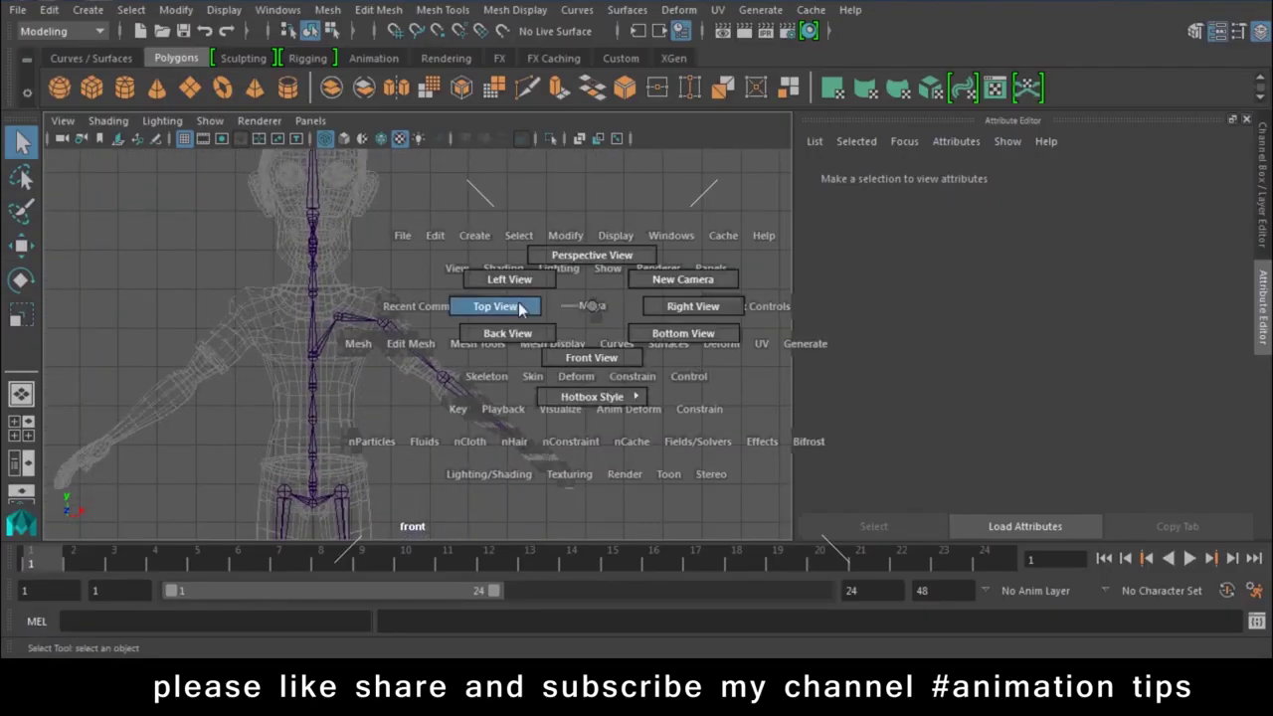
{"action": "scroll", "coordinate": [548, 368], "scroll_direction": "up", "scroll_amount": 3}
{"action": "middle_click_drag", "start_coordinate": [153, 359], "coordinate": [491, 361], "text": "alt"}
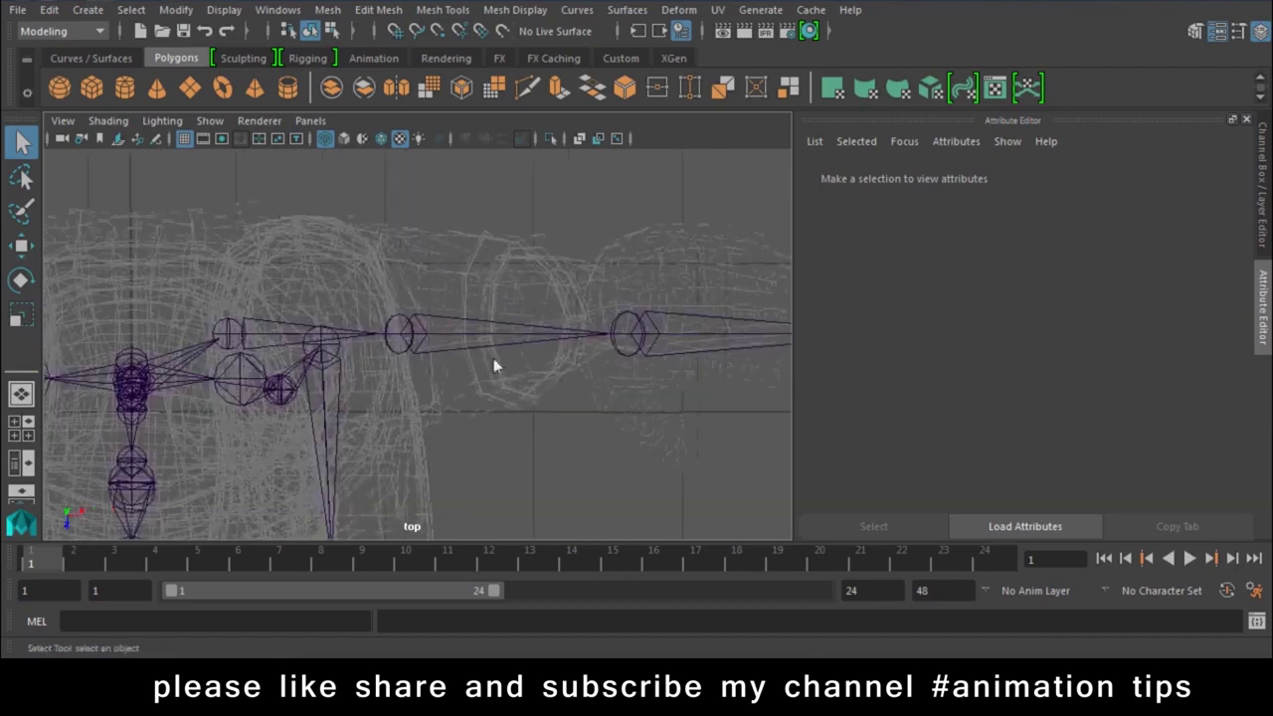
{"action": "left_click", "coordinate": [246, 340]}
{"action": "key", "text": "w"}
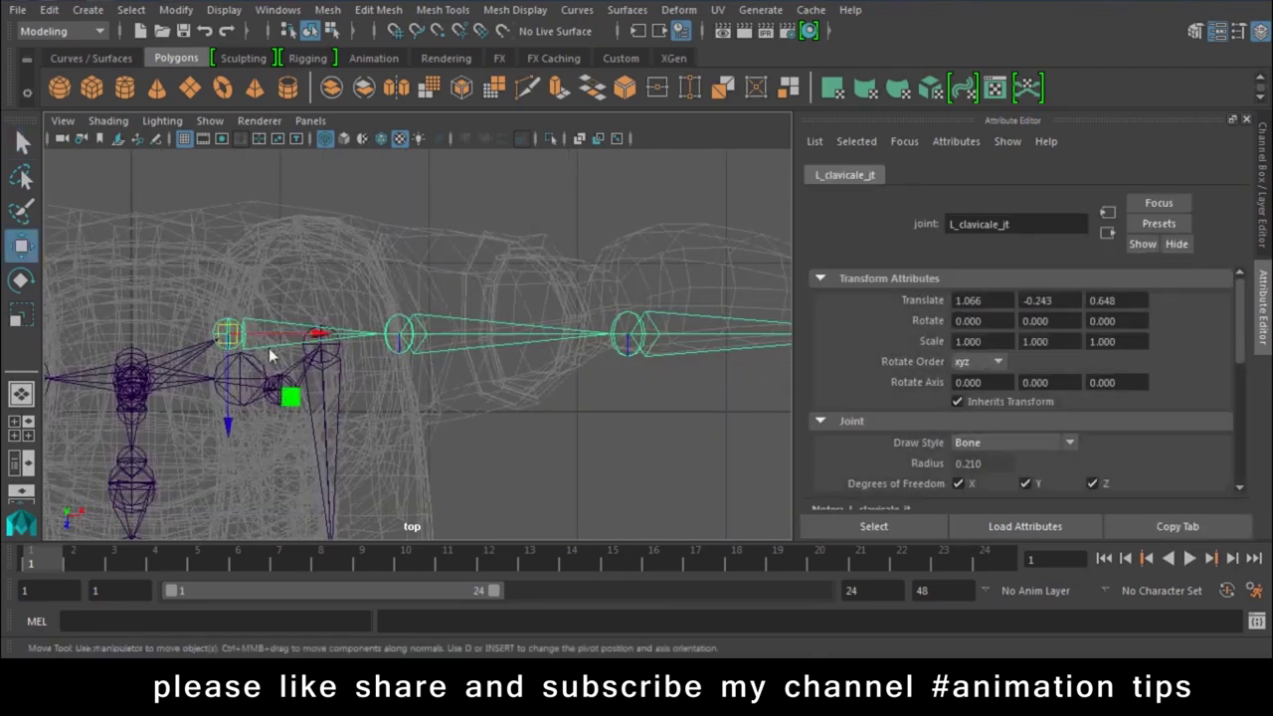
- Set the left clavicle's Joint Orient X to 94.240
{"action": "scroll", "coordinate": [268, 347], "scroll_direction": "down", "scroll_amount": 2}
{"action": "middle_click_drag", "start_coordinate": [244, 401], "coordinate": [343, 381], "text": "alt"}
{"action": "scroll", "coordinate": [361, 395], "scroll_direction": "up", "scroll_amount": 1}
{"action": "scroll", "coordinate": [572, 402], "scroll_direction": "up", "scroll_amount": 1}
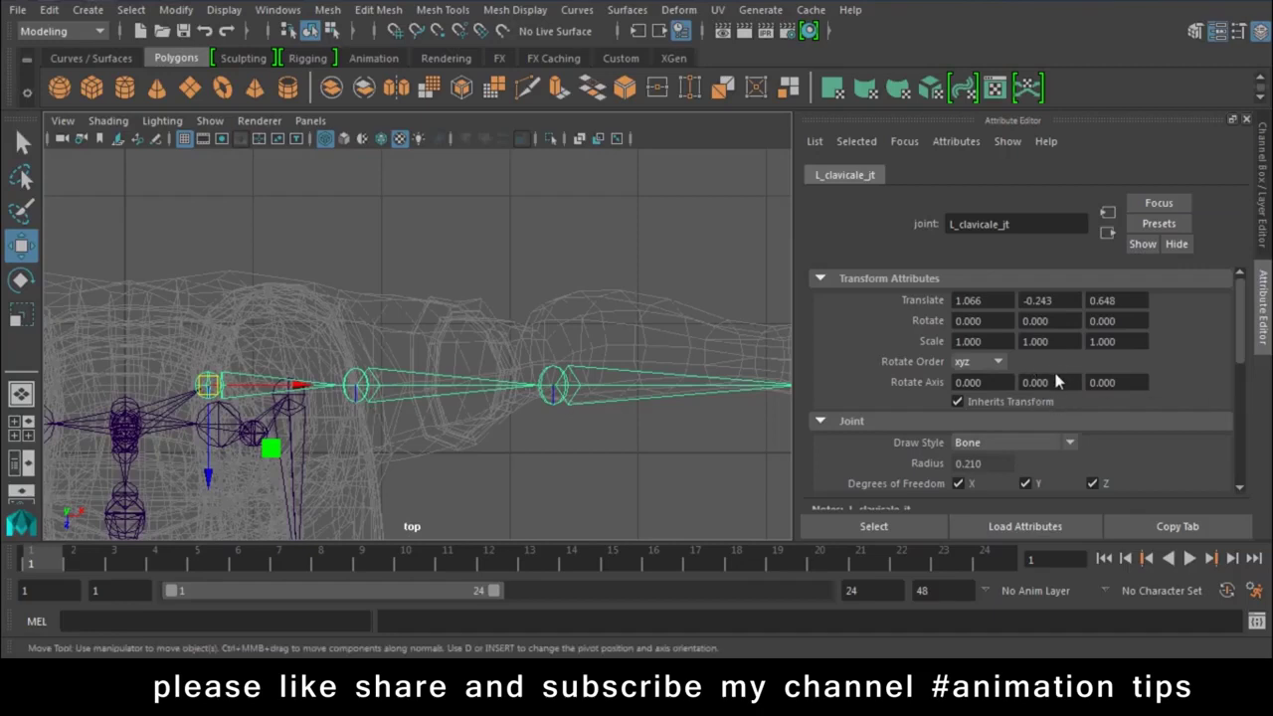
{"action": "scroll", "coordinate": [1054, 380], "scroll_direction": "down", "scroll_amount": 1}
{"action": "scroll", "coordinate": [1054, 380], "scroll_direction": "down", "scroll_amount": 2}
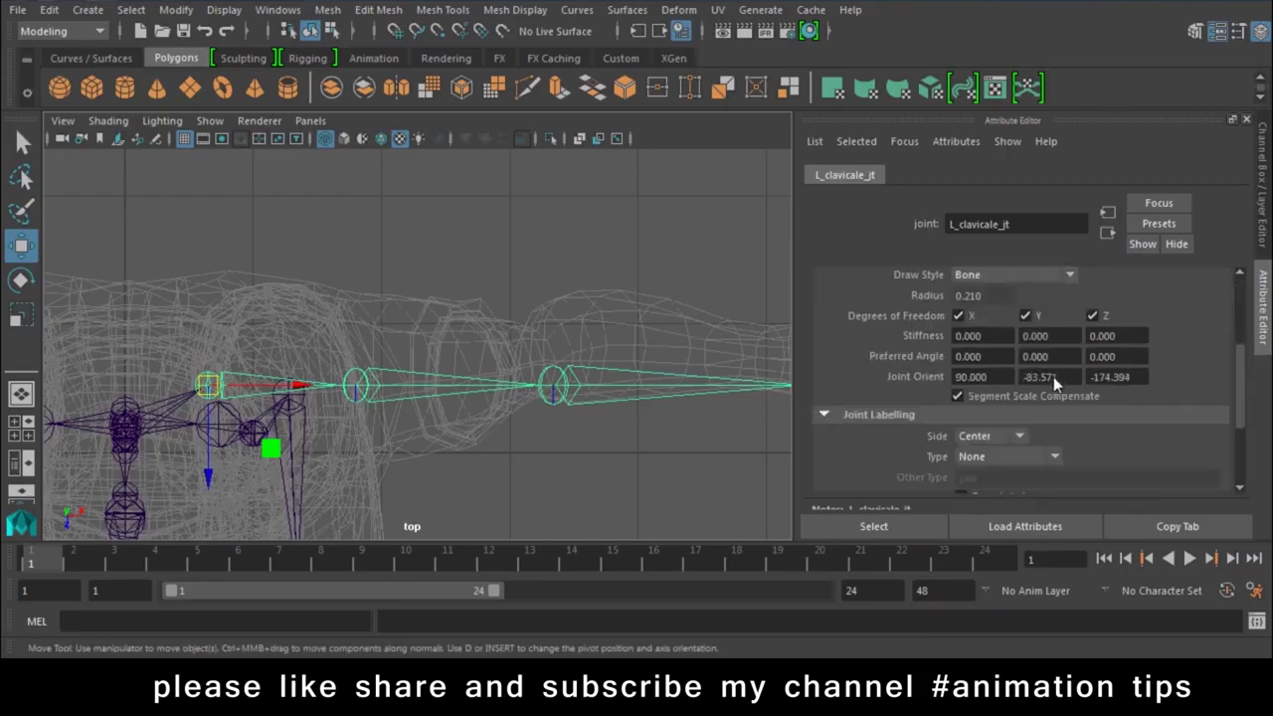
{"action": "key", "text": "ctrl+z"}
{"action": "left_click_drag", "start_coordinate": [1001, 386], "coordinate": [925, 449], "text": "ctrl"}
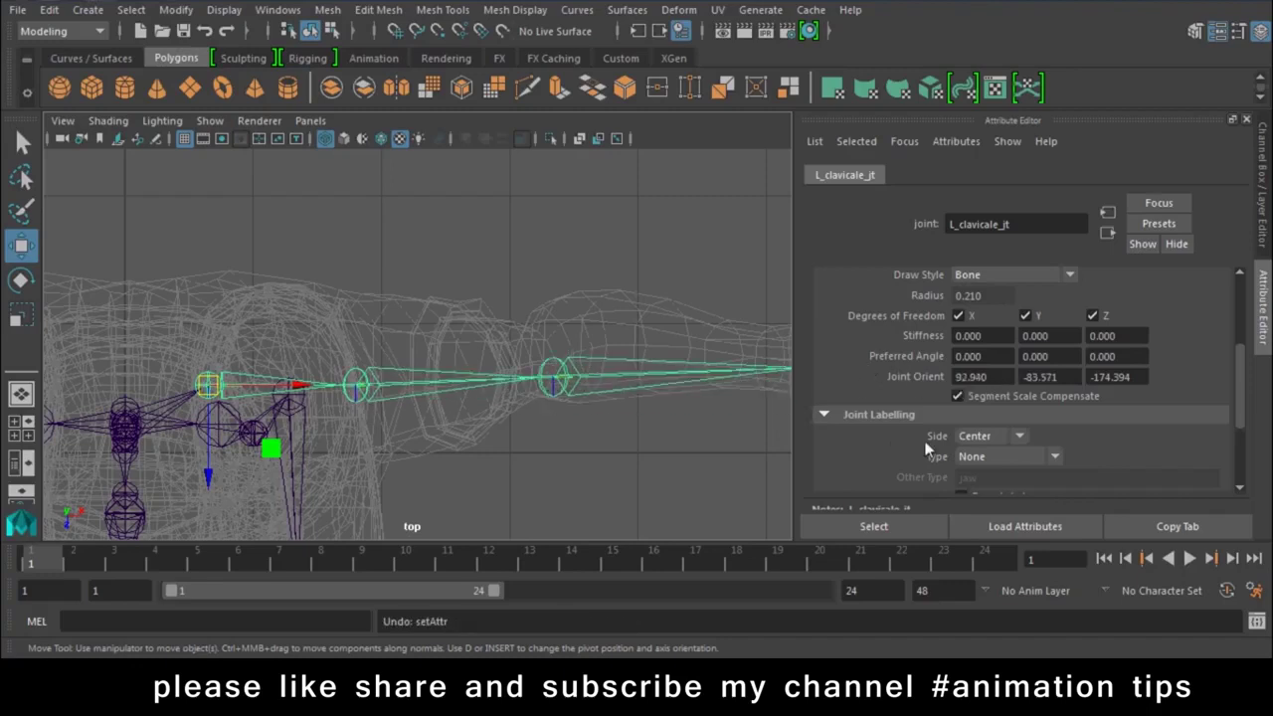
{"action": "left_click_drag", "start_coordinate": [958, 387], "coordinate": [1091, 379], "text": "ctrl"}
- Reselect the left clavicle and set its Joint Orient Z to -172.334
{"action": "left_click", "coordinate": [246, 383]}
{"action": "left_click", "coordinate": [248, 378]}
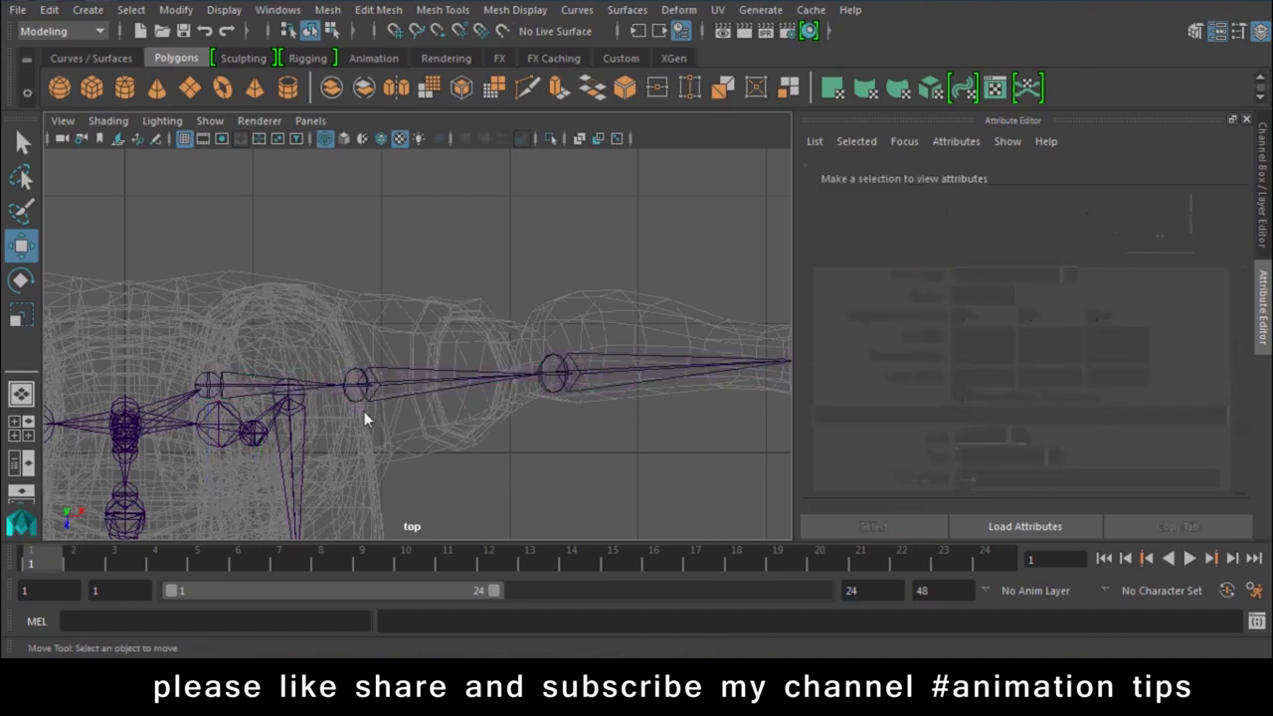
{"action": "left_click", "coordinate": [254, 375]}
{"action": "left_click_drag", "start_coordinate": [979, 378], "coordinate": [1193, 368], "text": "ctrl"}
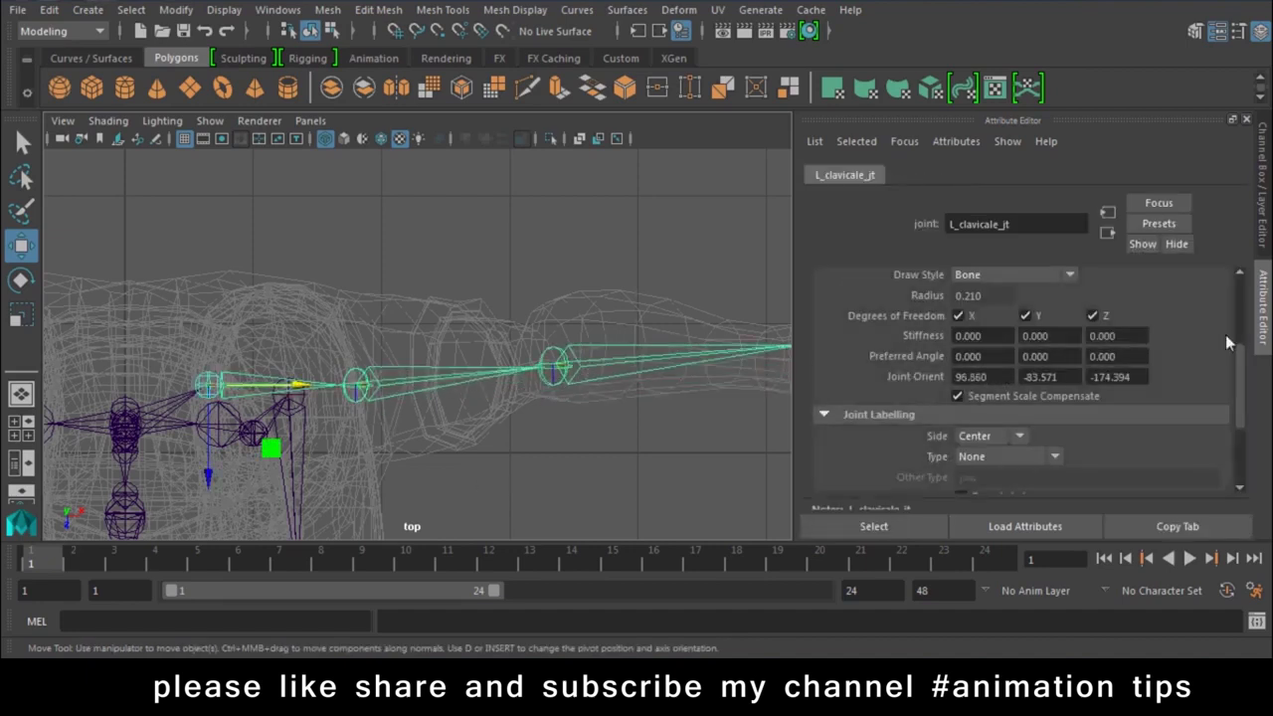
{"action": "key", "text": "ctrl+z"}
{"action": "mouse_move", "coordinate": [1062, 376]}
{"action": "left_mouse_down", "text": "ctrl"}
{"action": "mouse_move", "coordinate": [662, 320]}
{"action": "mouse_move", "coordinate": [1088, 477]}
{"action": "mouse_move", "coordinate": [1176, 478]}
{"action": "left_mouse_up", "text": "ctrl"}
{"action": "mouse_move", "coordinate": [1115, 378]}
{"action": "left_mouse_down", "text": "ctrl"}
{"action": "mouse_move", "coordinate": [1198, 375]}
{"action": "mouse_move", "coordinate": [1263, 402]}
{"action": "left_mouse_up", "text": "ctrl"}
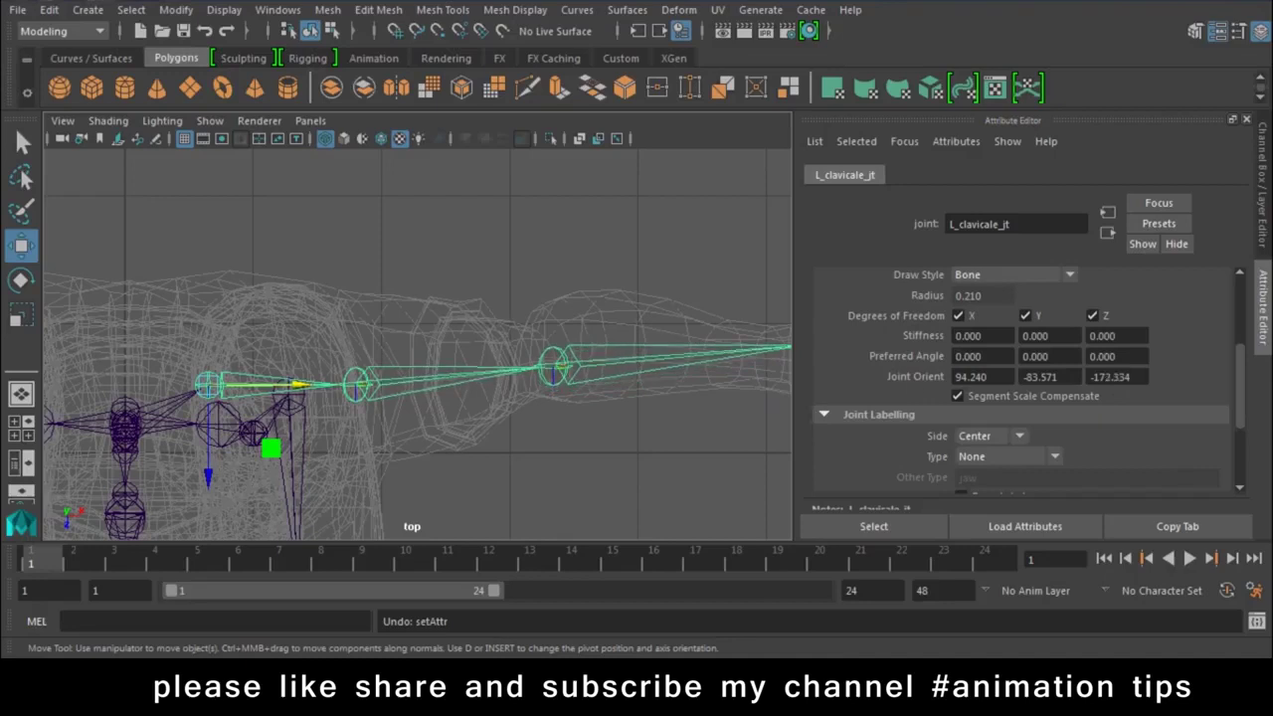
{"action": "left_click", "coordinate": [365, 366]}
{"action": "left_click", "coordinate": [177, 403]}
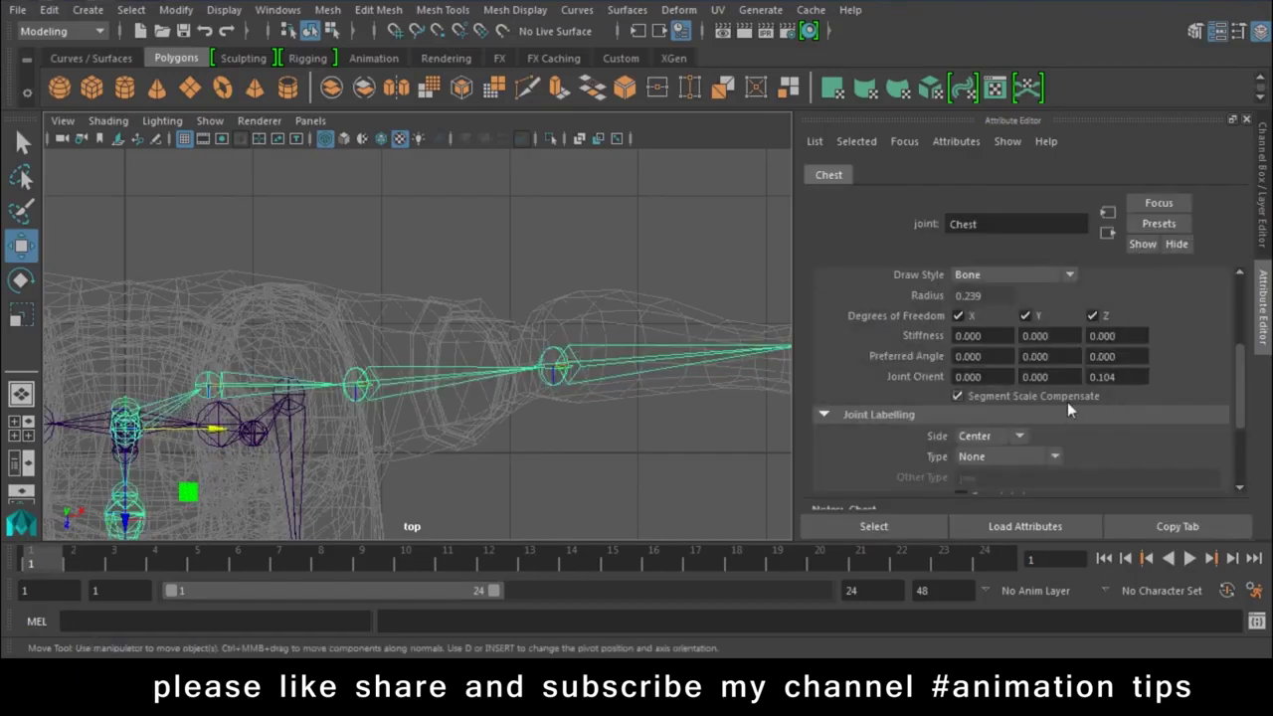
- Select the left wrist joint and raise its Joint Orient Z to 2.960
{"action": "left_click", "coordinate": [369, 380]}
{"action": "left_click", "coordinate": [589, 368]}
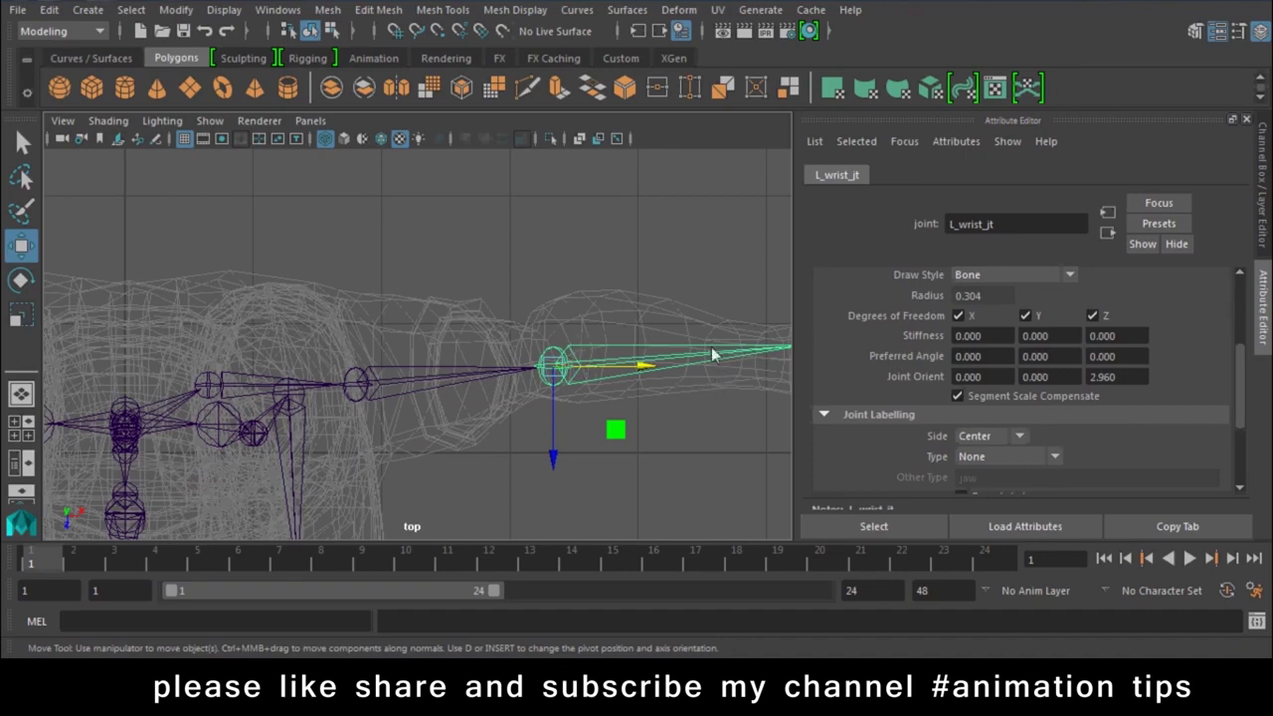
{"action": "middle_click_drag", "start_coordinate": [707, 419], "coordinate": [497, 441], "text": "alt"}
{"action": "left_click", "coordinate": [989, 379]}
{"action": "key", "text": "ctrl+z"}
{"action": "left_click_drag", "start_coordinate": [1061, 376], "coordinate": [1044, 376], "text": "ctrl"}
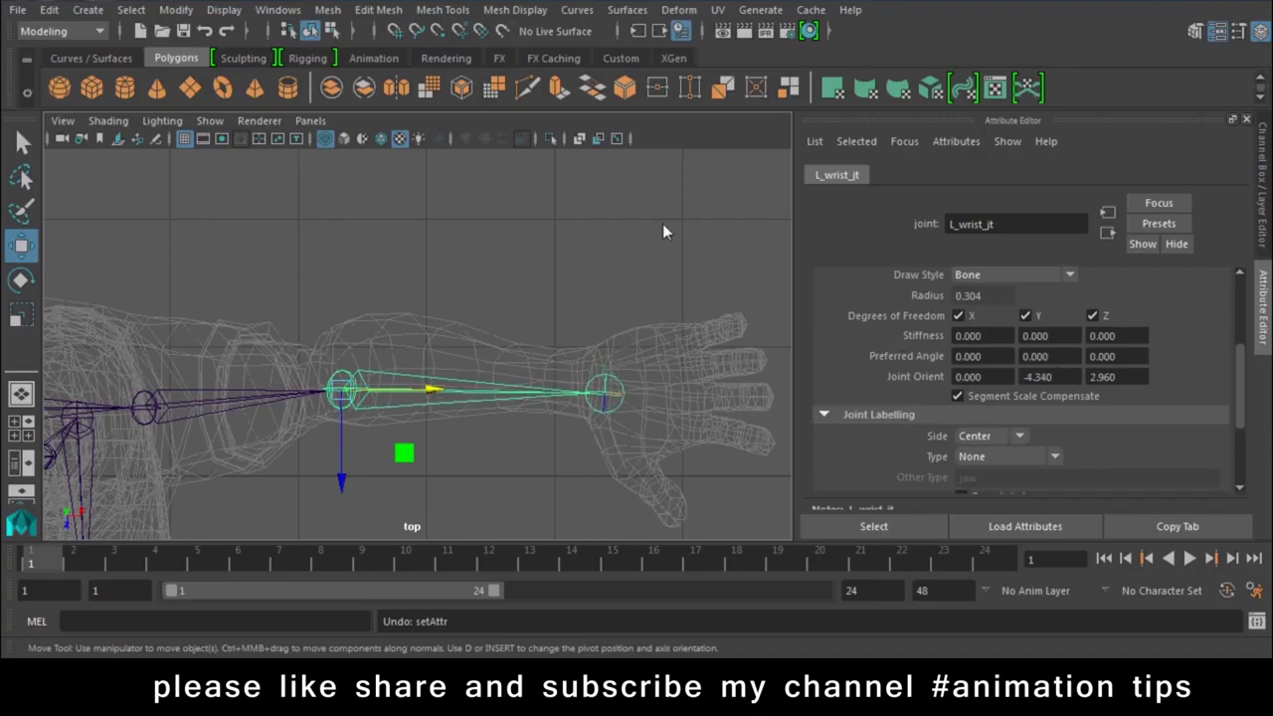
- Return to the left clavicle and nudge its Joint Orient X to 97.350
{"action": "middle_click_drag", "start_coordinate": [219, 400], "coordinate": [281, 400], "text": "alt"}
{"action": "left_click", "coordinate": [281, 400]}
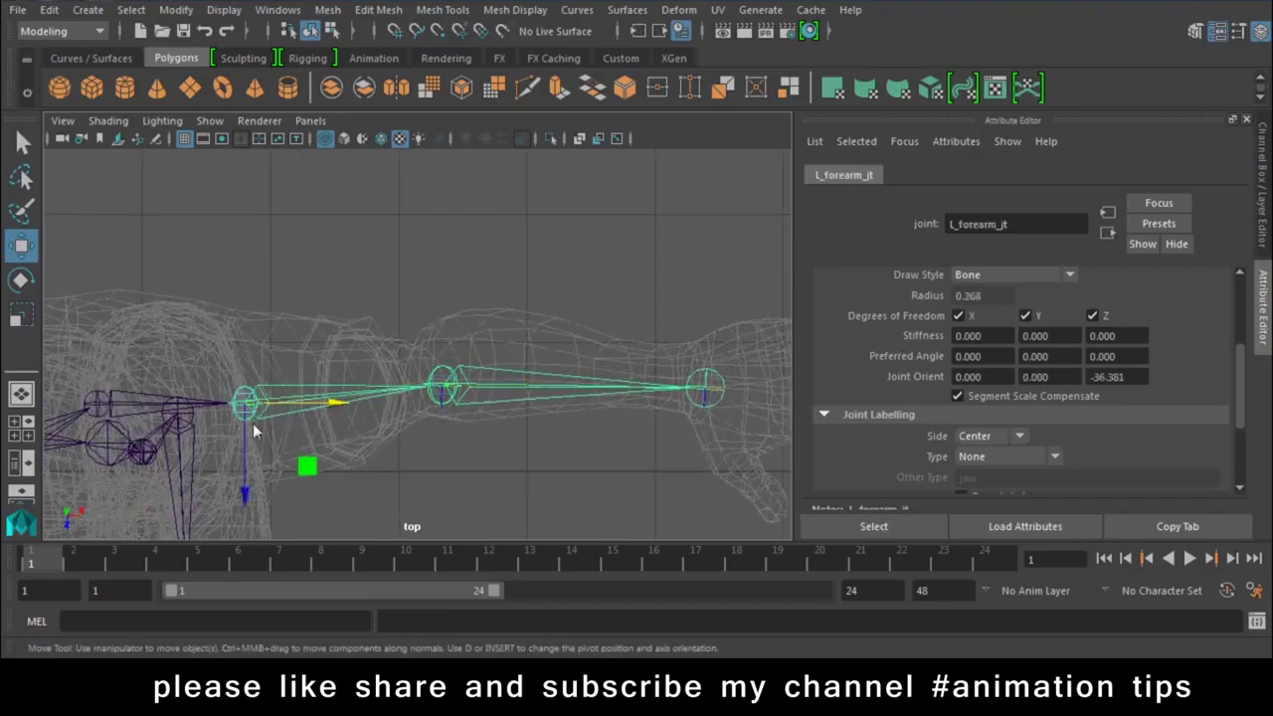
{"action": "middle_click_drag", "start_coordinate": [164, 380], "coordinate": [233, 377], "text": "alt"}
{"action": "left_click", "coordinate": [231, 386]}
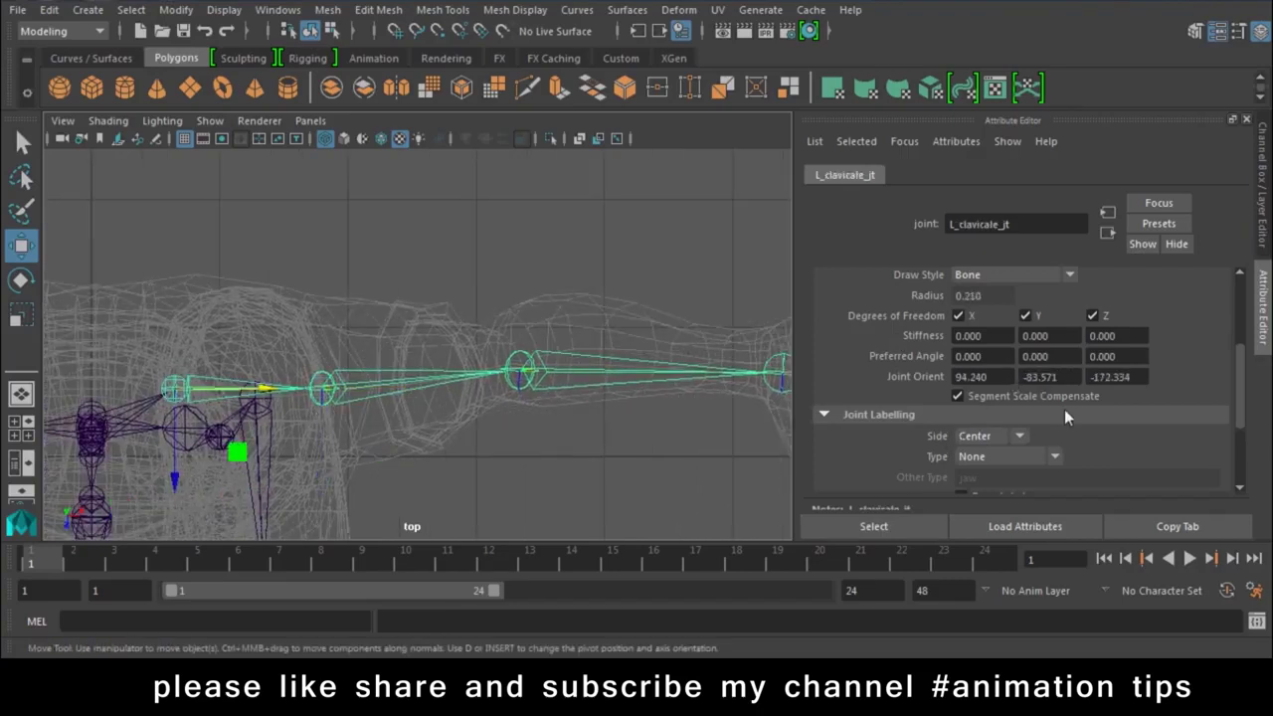
{"action": "key", "text": "ctrl+z"}
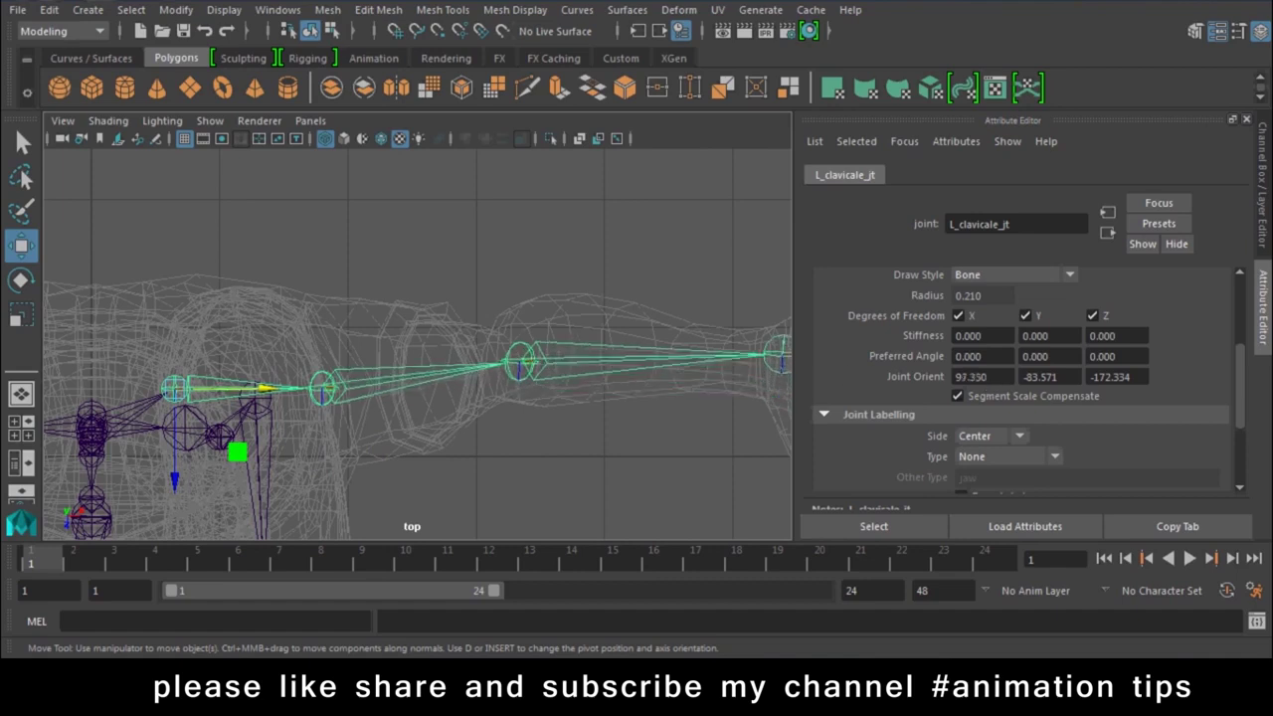
- Switch to the perspective camera and undo the clavicle's Joint Orient X back to 94.240
{"action": "key", "text": "space"}
{"action": "key", "text": "space"}
{"action": "mouse_move", "coordinate": [416, 392]}
{"action": "left_mouse_down", "text": "alt"}
{"action": "mouse_move", "coordinate": [571, 503]}
{"action": "mouse_move", "coordinate": [484, 396]}
{"action": "mouse_move", "coordinate": [512, 440]}
{"action": "left_mouse_up", "text": "alt"}
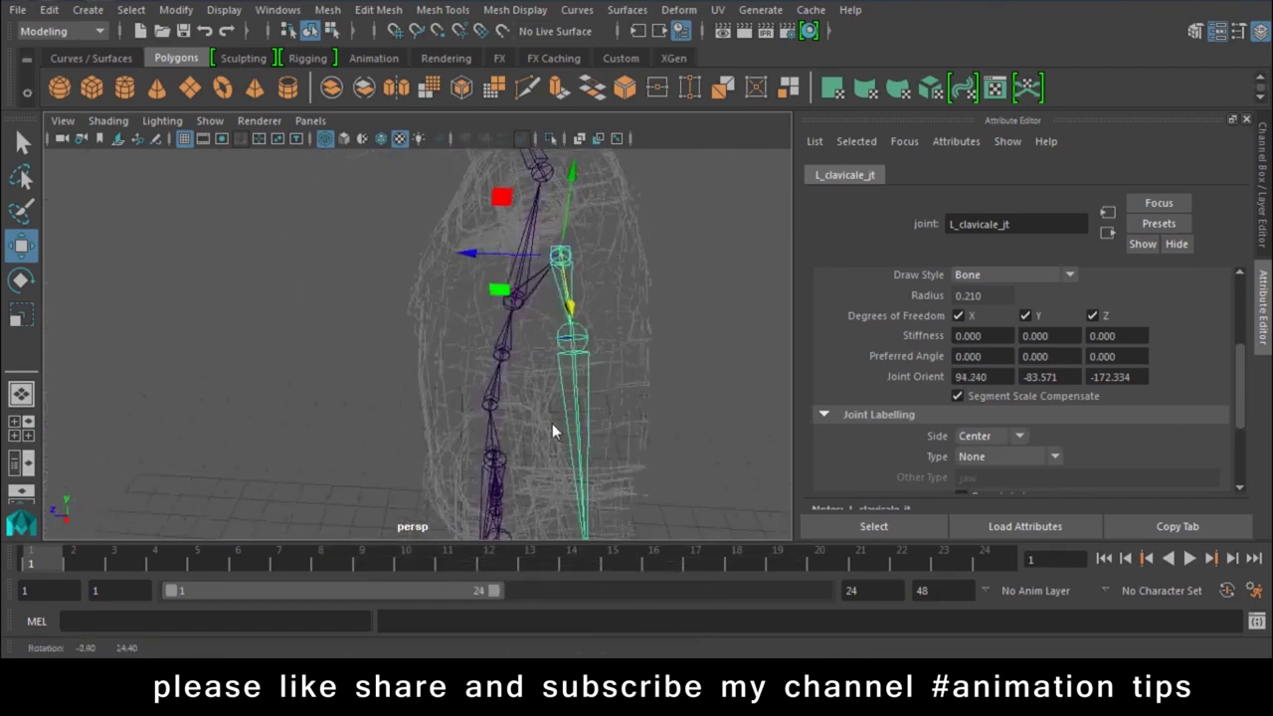
{"action": "key", "text": "ctrl+z"}
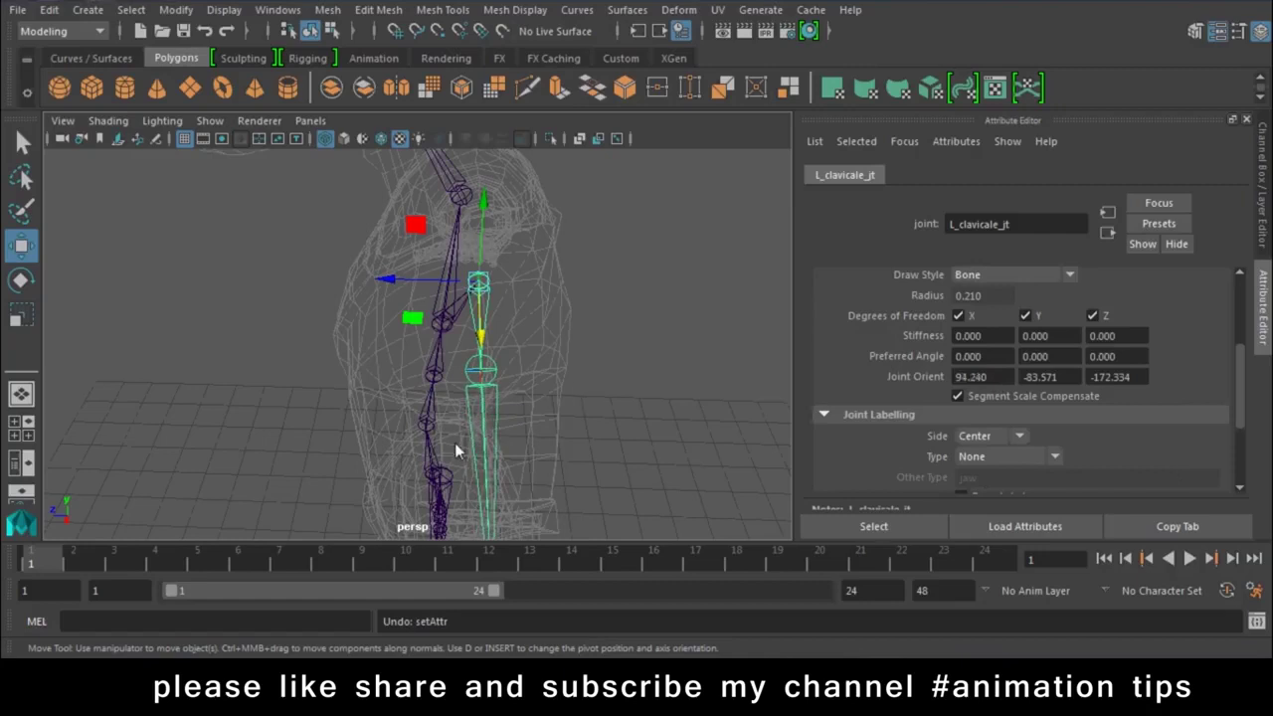
{"action": "middle_click_drag", "start_coordinate": [454, 442], "coordinate": [479, 455], "text": "alt"}
{"action": "left_click_drag", "start_coordinate": [479, 455], "coordinate": [515, 443], "text": "alt"}
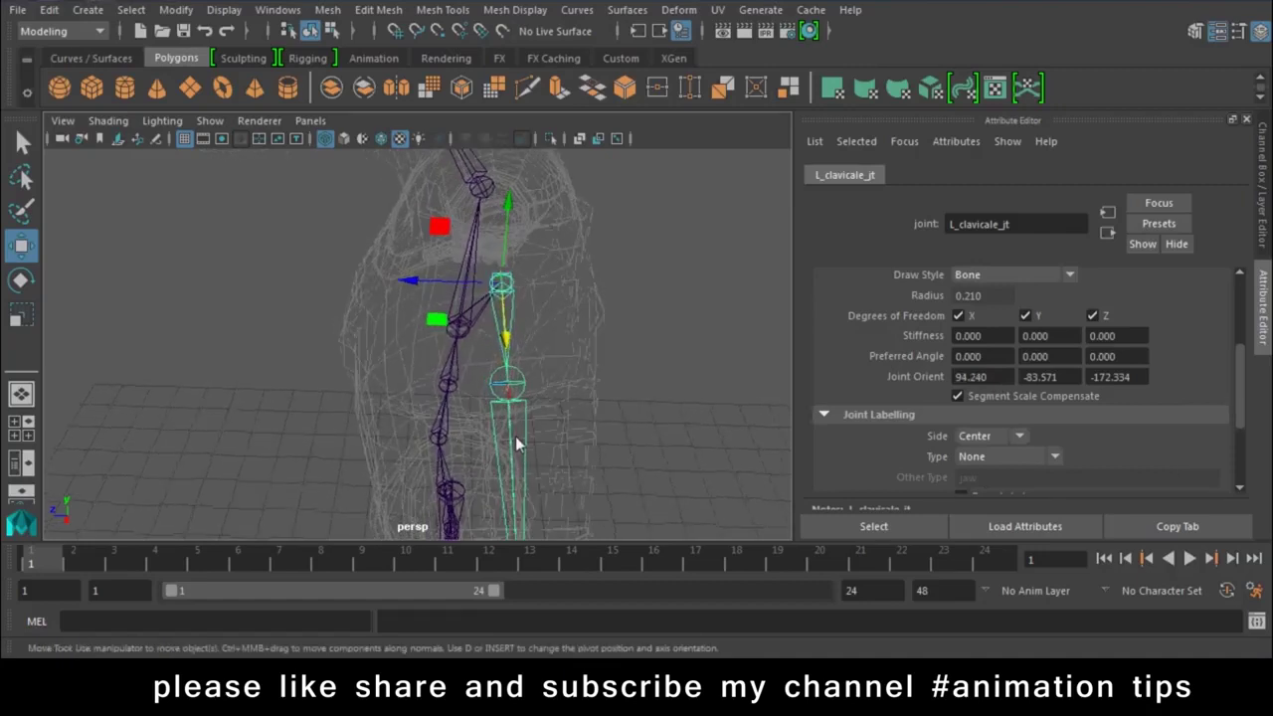
- Test-rotate the left clavicle about 8 degrees with the Rotate tool
{"action": "key", "text": "e"}
{"action": "mouse_move", "coordinate": [522, 346]}
{"action": "left_mouse_down"}
{"action": "mouse_move", "coordinate": [555, 342]}
{"action": "mouse_move", "coordinate": [543, 342]}
{"action": "left_mouse_up"}
{"action": "key", "text": "ctrl+a"}
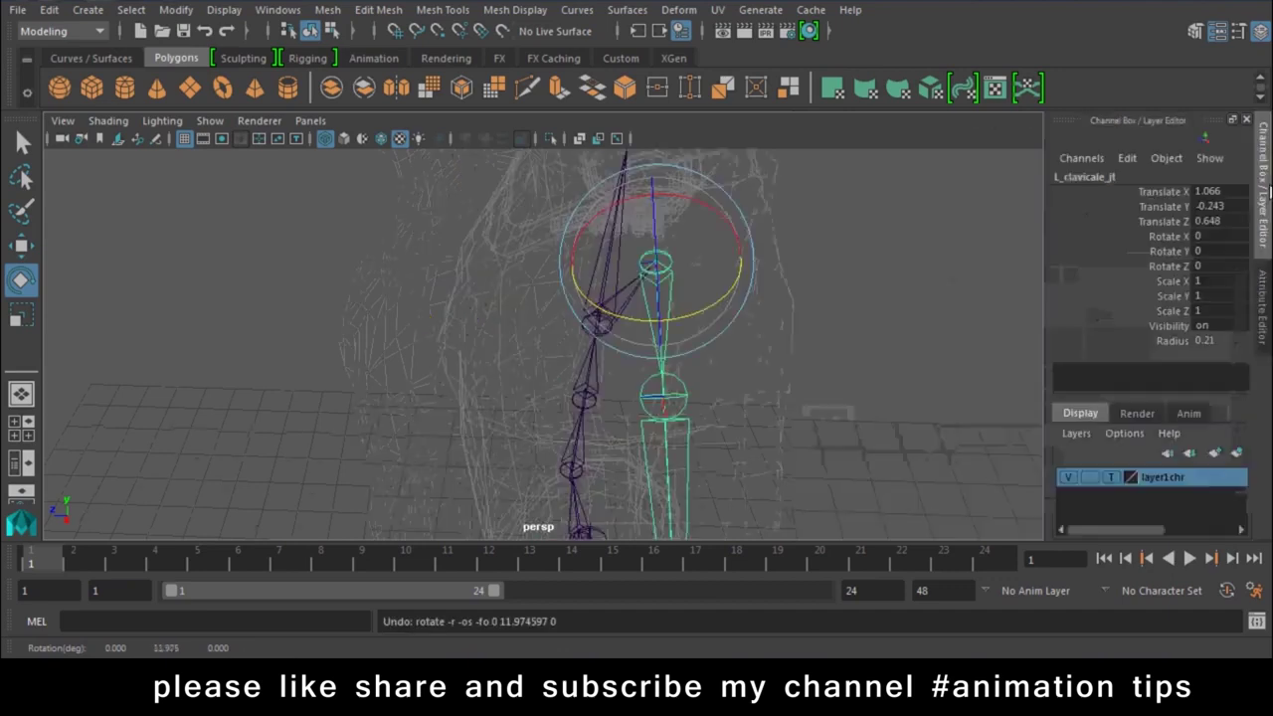
{"action": "left_click_drag", "start_coordinate": [652, 300], "coordinate": [691, 320]}
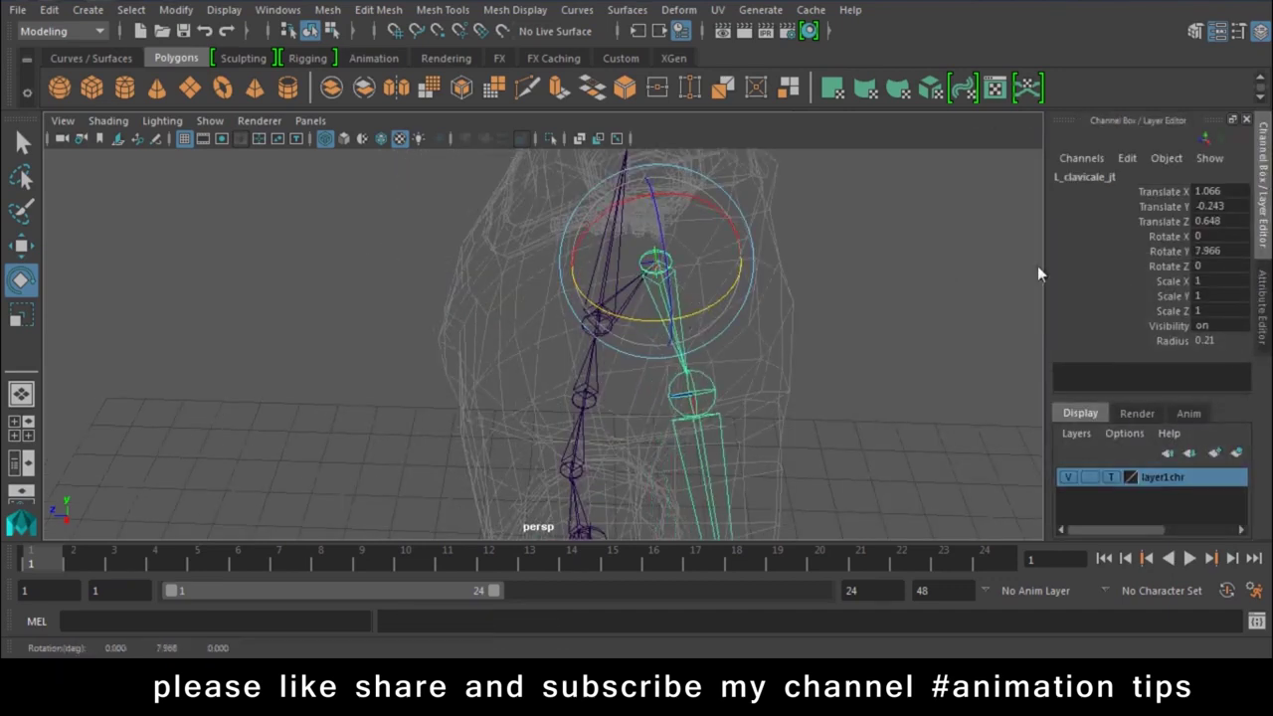
{"action": "left_click", "coordinate": [1261, 293]}
{"action": "type", "text": "-90"}
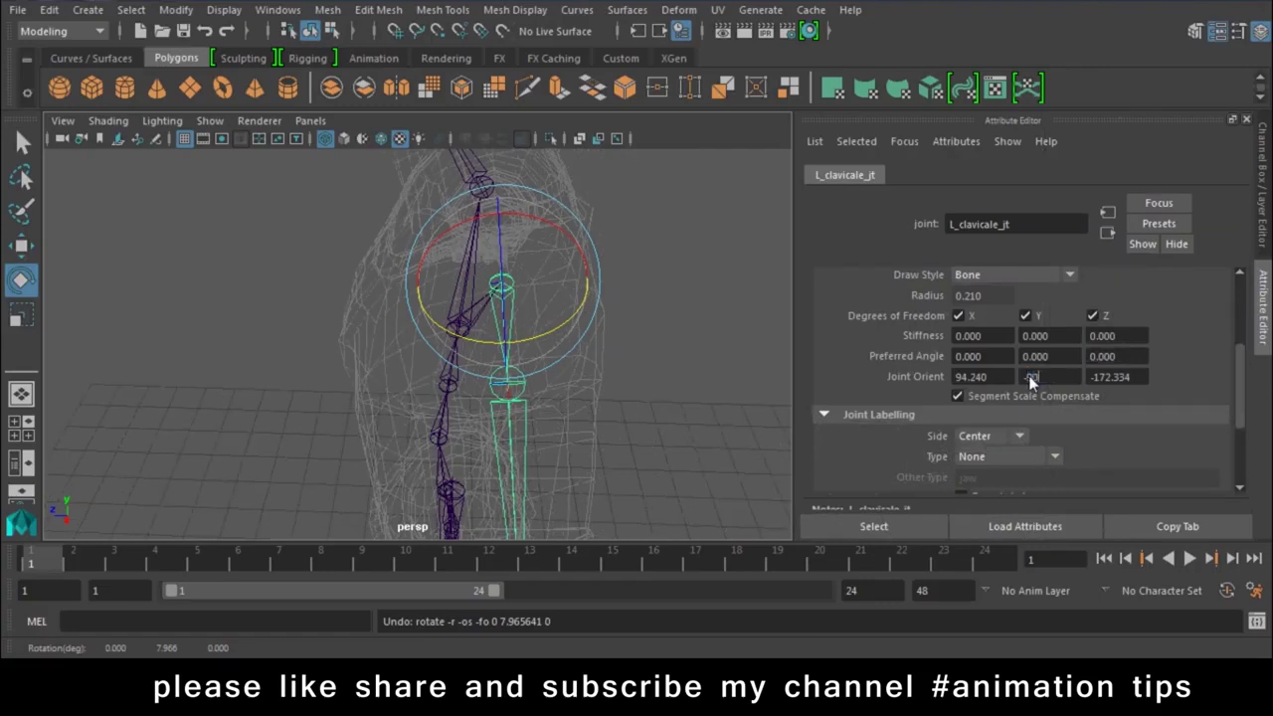
- Try a clavicle Joint Orient Y of -90, undo it, and return to the Move tool
{"action": "key", "text": "Return"}
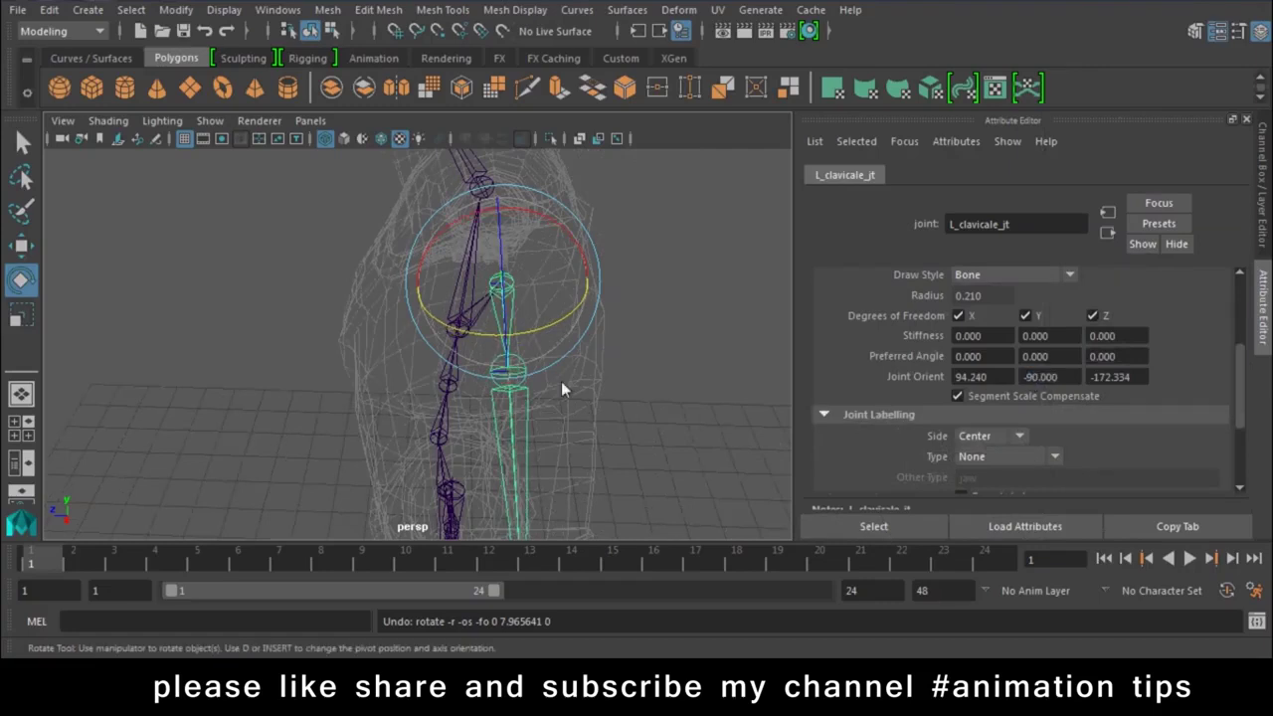
{"action": "left_click_drag", "start_coordinate": [561, 381], "coordinate": [669, 350], "text": "alt"}
{"action": "key", "text": "ctrl+z"}
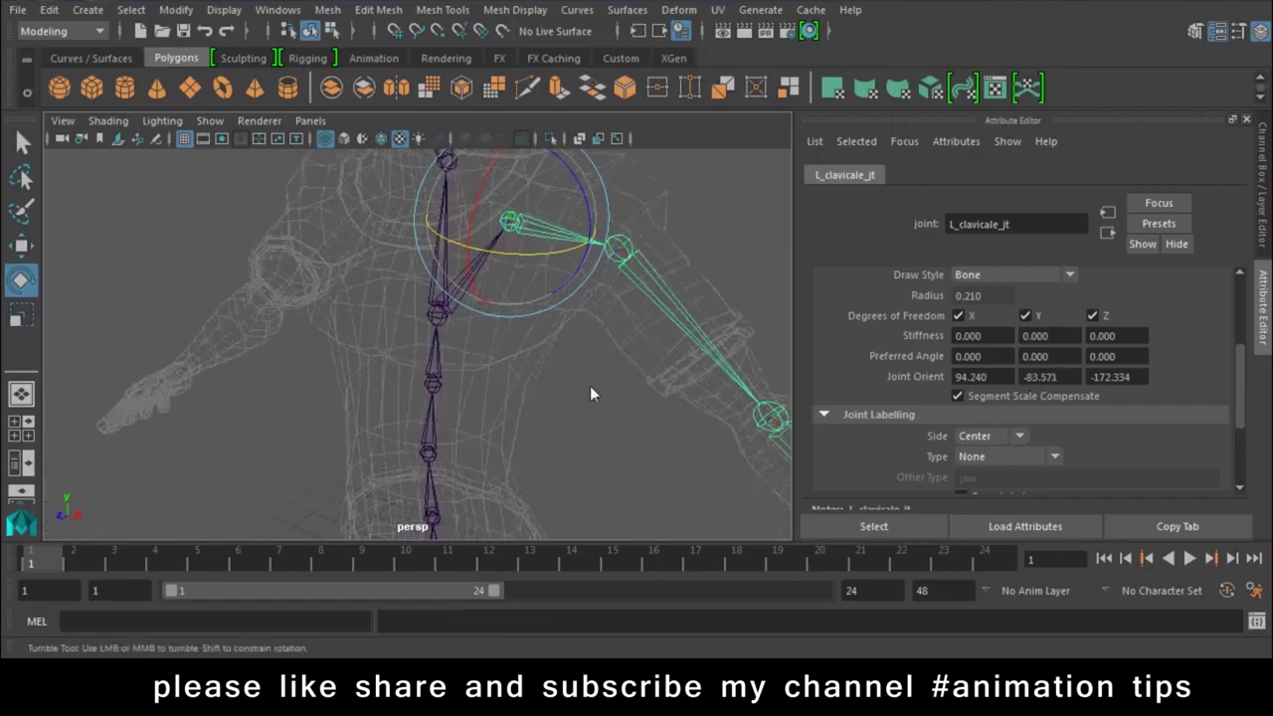
{"action": "left_click_drag", "start_coordinate": [590, 386], "coordinate": [616, 391], "text": "alt"}
{"action": "key", "text": "w"}
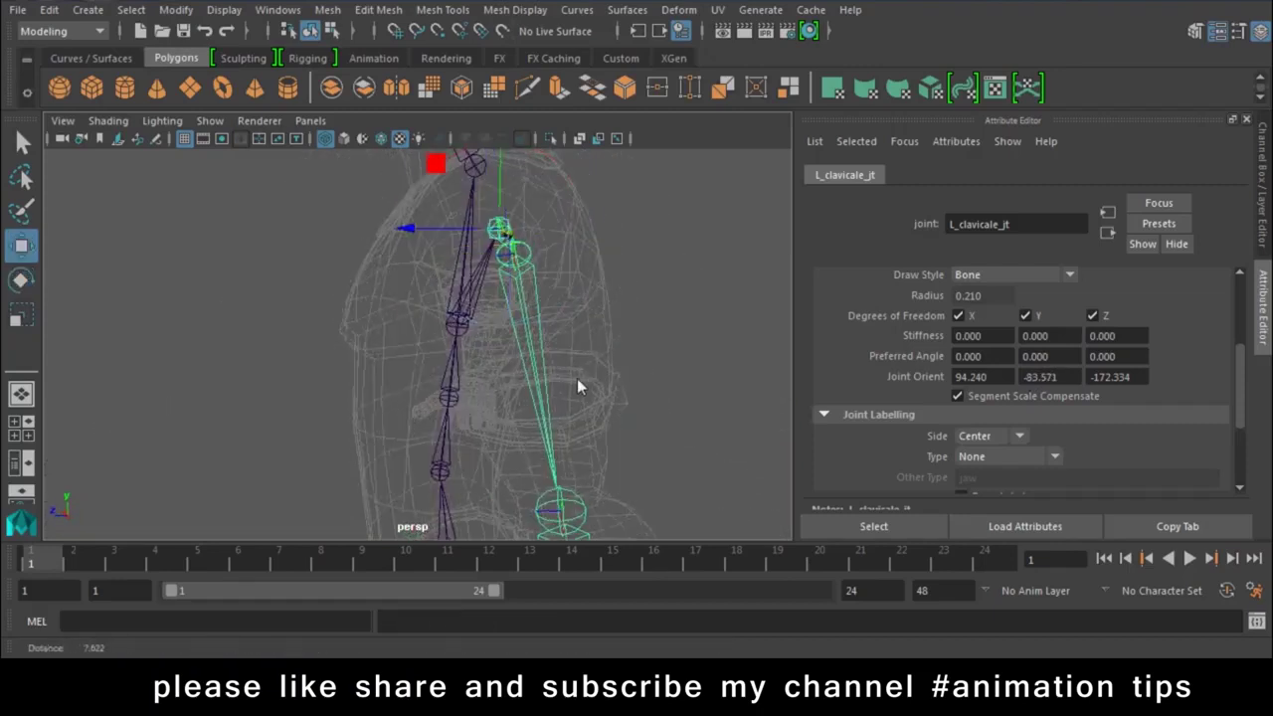
{"action": "right_click_drag", "start_coordinate": [577, 382], "coordinate": [489, 341], "text": "alt"}
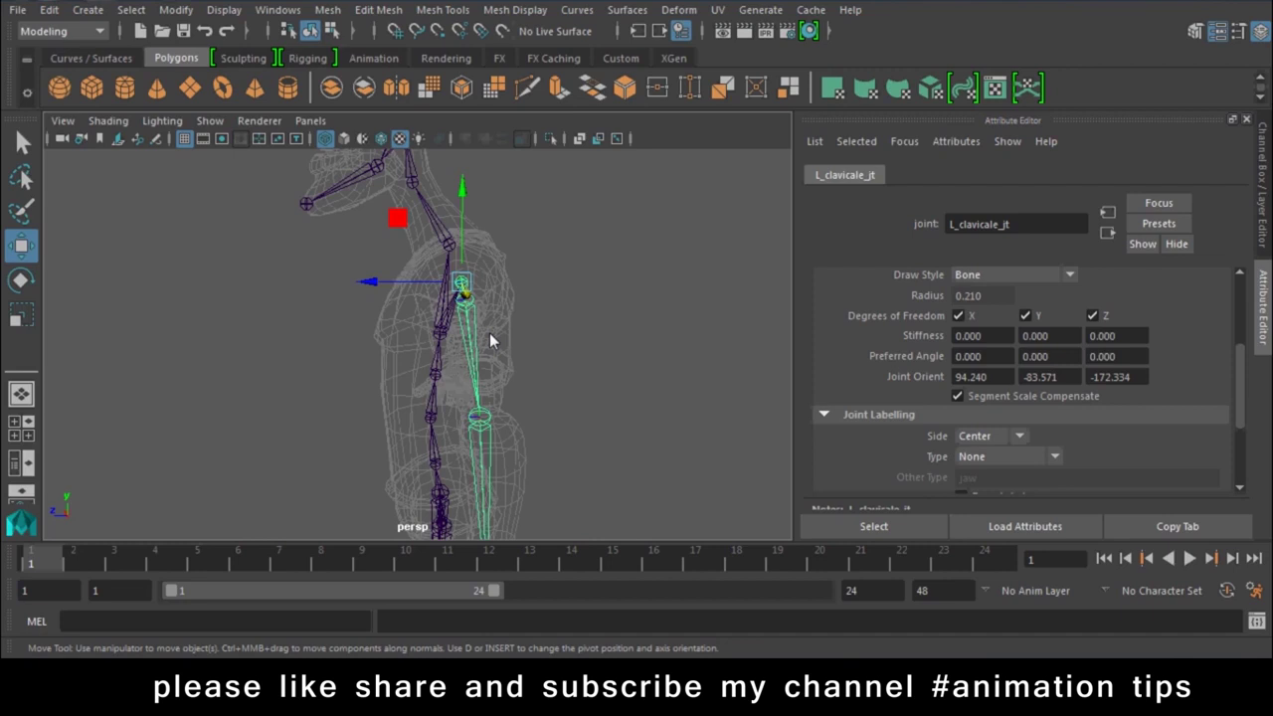
- Orbit around the left arm, inspecting the wrist, hand and clavicle joints
{"action": "mouse_move", "coordinate": [630, 336]}
{"action": "left_mouse_down", "text": "alt"}
{"action": "mouse_move", "coordinate": [580, 388]}
{"action": "mouse_move", "coordinate": [506, 249]}
{"action": "left_mouse_up", "text": "alt"}
{"action": "left_click", "coordinate": [465, 301]}
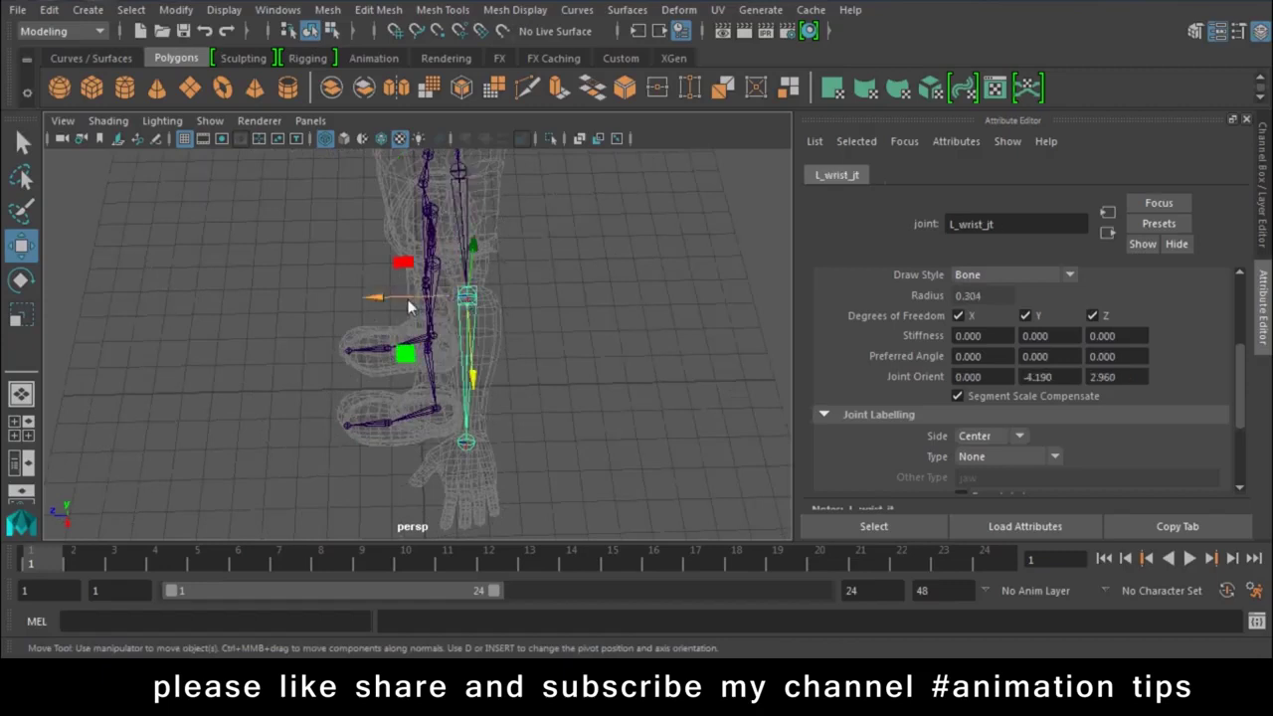
{"action": "left_click", "coordinate": [474, 443]}
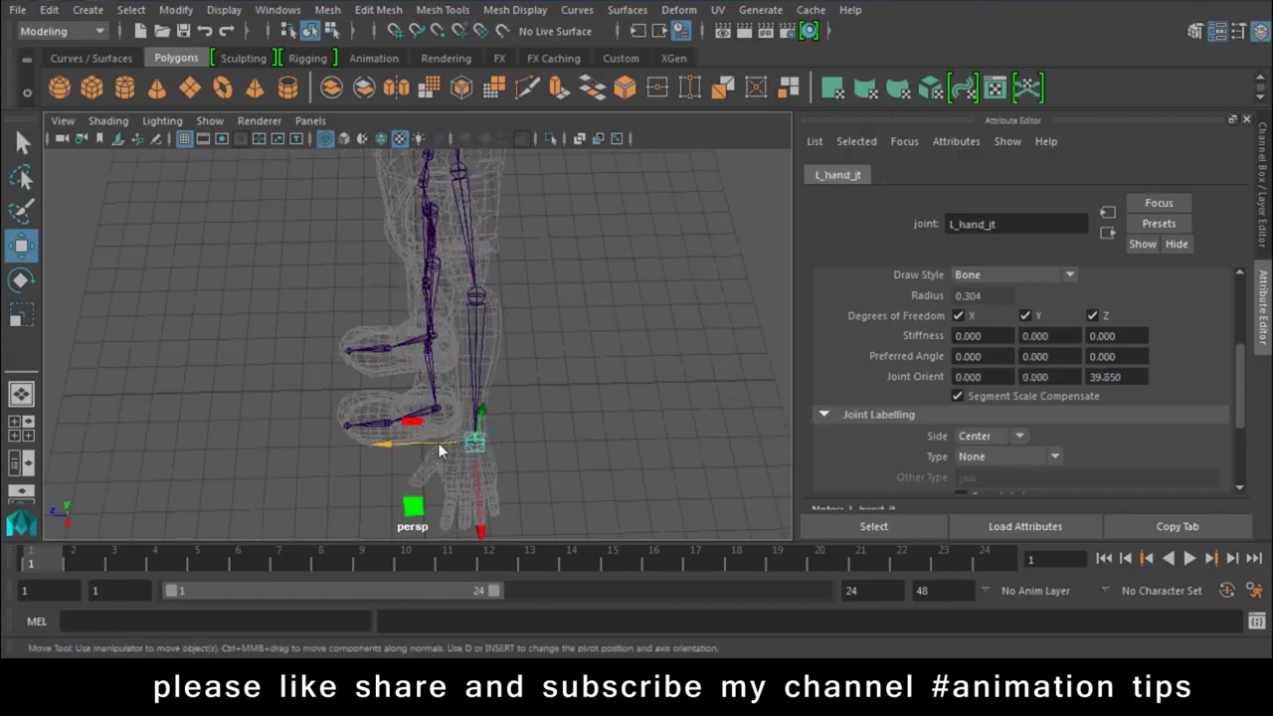
{"action": "mouse_move", "coordinate": [430, 440]}
{"action": "left_mouse_down", "text": "alt"}
{"action": "mouse_move", "coordinate": [535, 296]}
{"action": "mouse_move", "coordinate": [548, 330]}
{"action": "mouse_move", "coordinate": [518, 359]}
{"action": "mouse_move", "coordinate": [510, 439]}
{"action": "left_mouse_up", "text": "alt"}
{"action": "left_click", "coordinate": [480, 376]}
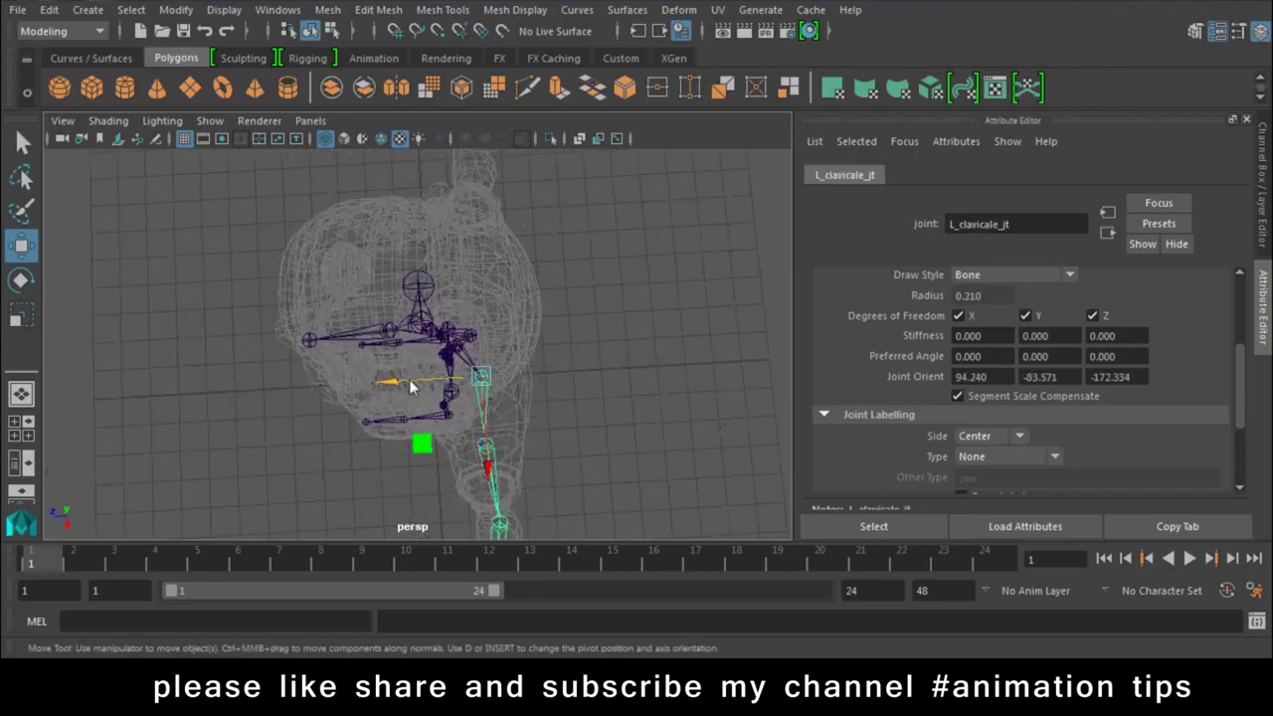
{"action": "mouse_move", "coordinate": [412, 377]}
{"action": "left_mouse_down", "text": "alt"}
{"action": "mouse_move", "coordinate": [483, 401]}
{"action": "mouse_move", "coordinate": [499, 340]}
{"action": "mouse_move", "coordinate": [477, 336]}
{"action": "mouse_move", "coordinate": [488, 481]}
{"action": "left_mouse_up", "text": "alt"}
{"action": "left_click", "coordinate": [495, 461]}
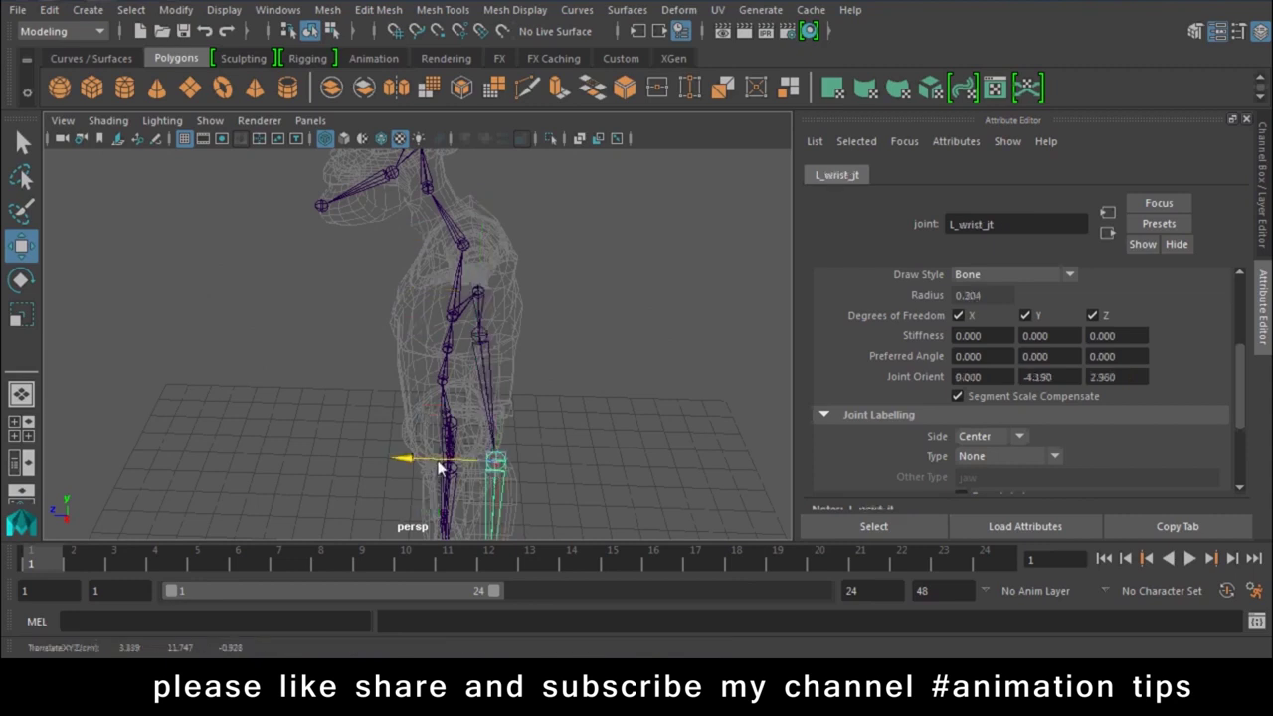
{"action": "left_click_drag", "start_coordinate": [545, 412], "coordinate": [547, 369], "text": "alt"}
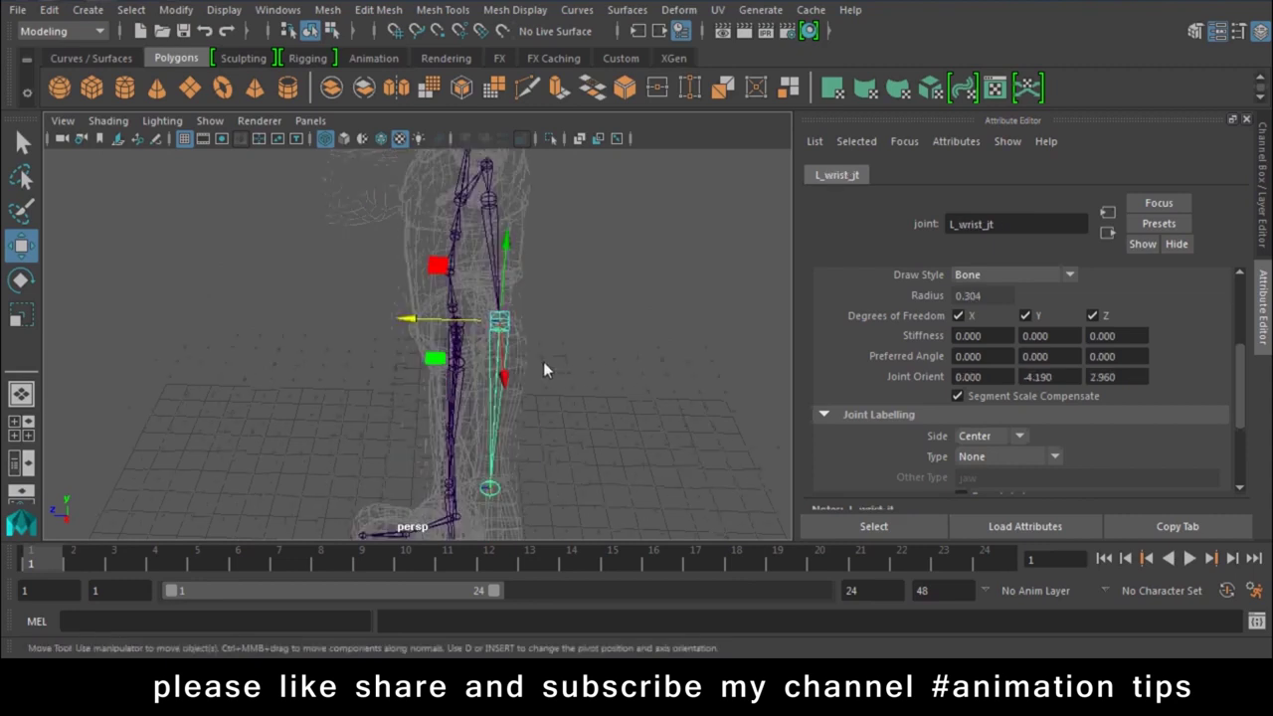
{"action": "left_click", "coordinate": [488, 491]}
- Switch to the top view, then back to an angled perspective view of the skeleton
{"action": "key", "text": "space"}
{"action": "mouse_move", "coordinate": [554, 390]}
{"action": "left_mouse_down"}
{"action": "mouse_move", "coordinate": [554, 467]}
{"action": "mouse_move", "coordinate": [392, 418]}
{"action": "left_mouse_up"}
{"action": "key", "text": "space"}
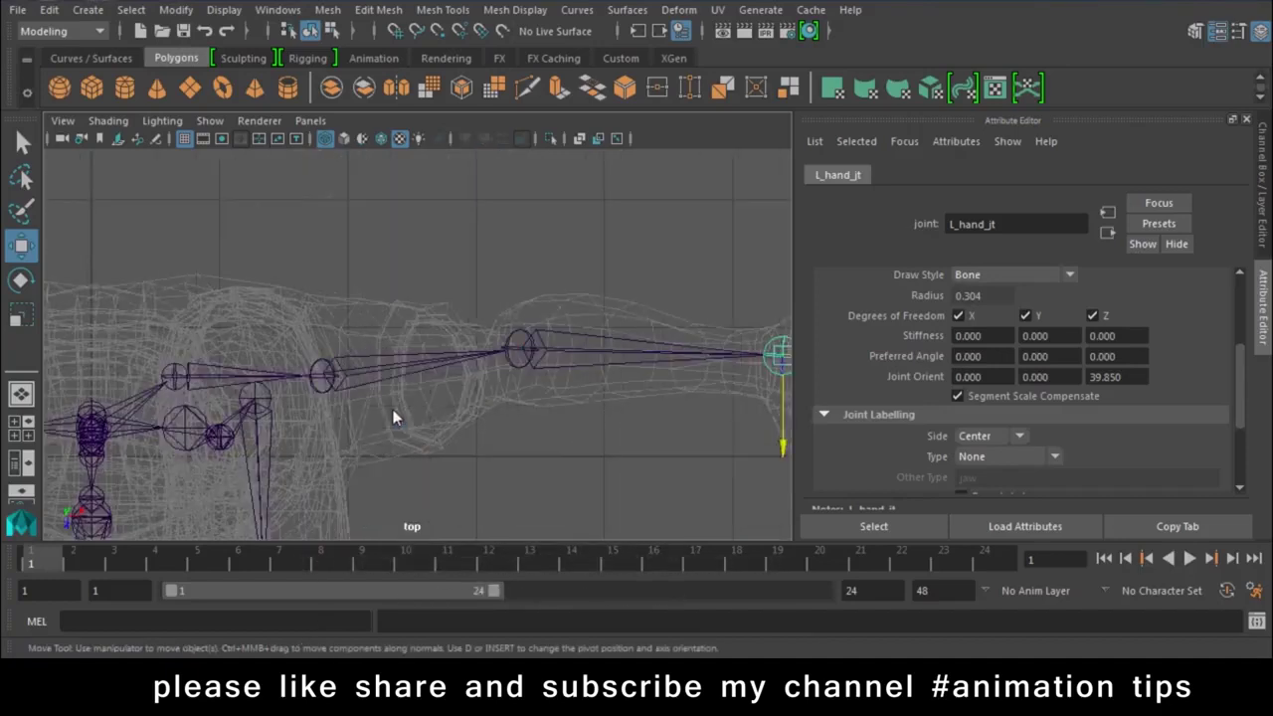
{"action": "mouse_move", "coordinate": [565, 437]}
{"action": "left_mouse_down", "text": "alt"}
{"action": "mouse_move", "coordinate": [469, 447]}
{"action": "mouse_move", "coordinate": [455, 469]}
{"action": "mouse_move", "coordinate": [550, 423]}
{"action": "mouse_move", "coordinate": [506, 467]}
{"action": "mouse_move", "coordinate": [462, 352]}
{"action": "mouse_move", "coordinate": [466, 366]}
{"action": "mouse_move", "coordinate": [447, 370]}
{"action": "left_mouse_up", "text": "alt"}
{"action": "key", "text": "space"}
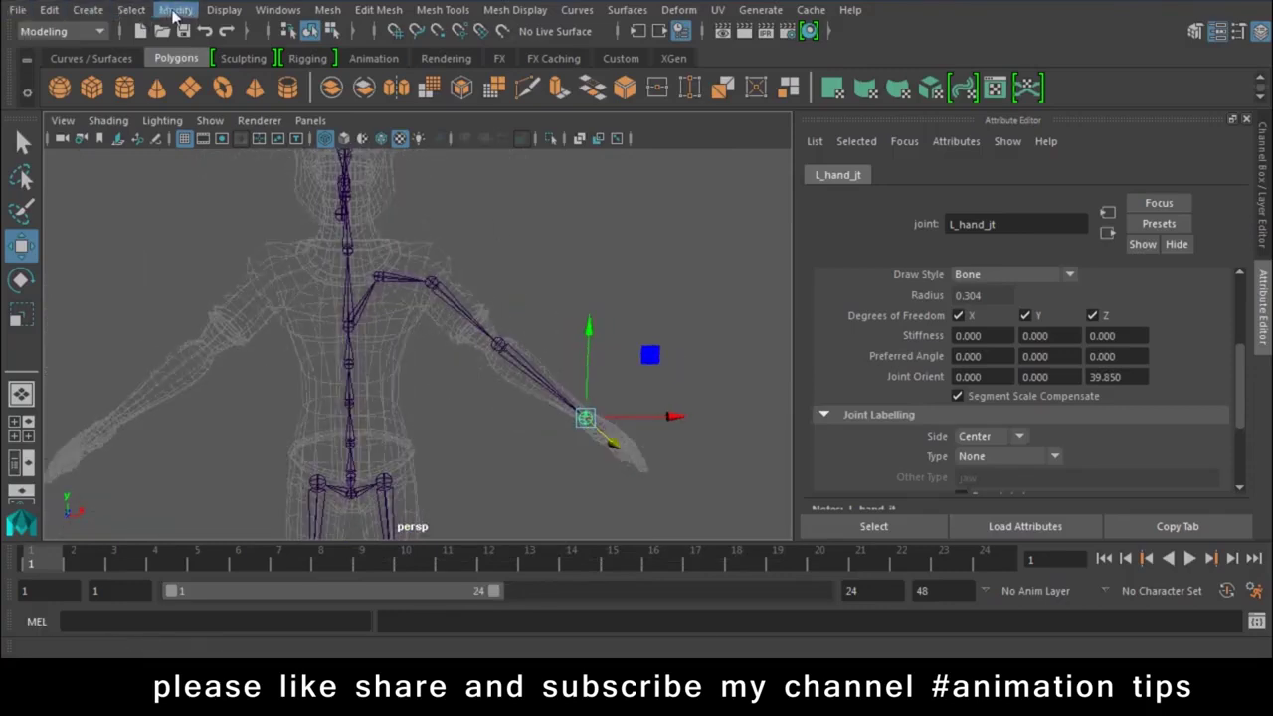
- Enlarge the displayed joint size to 4.39
{"action": "left_click", "coordinate": [225, 10]}
{"action": "mouse_move", "coordinate": [260, 304]}
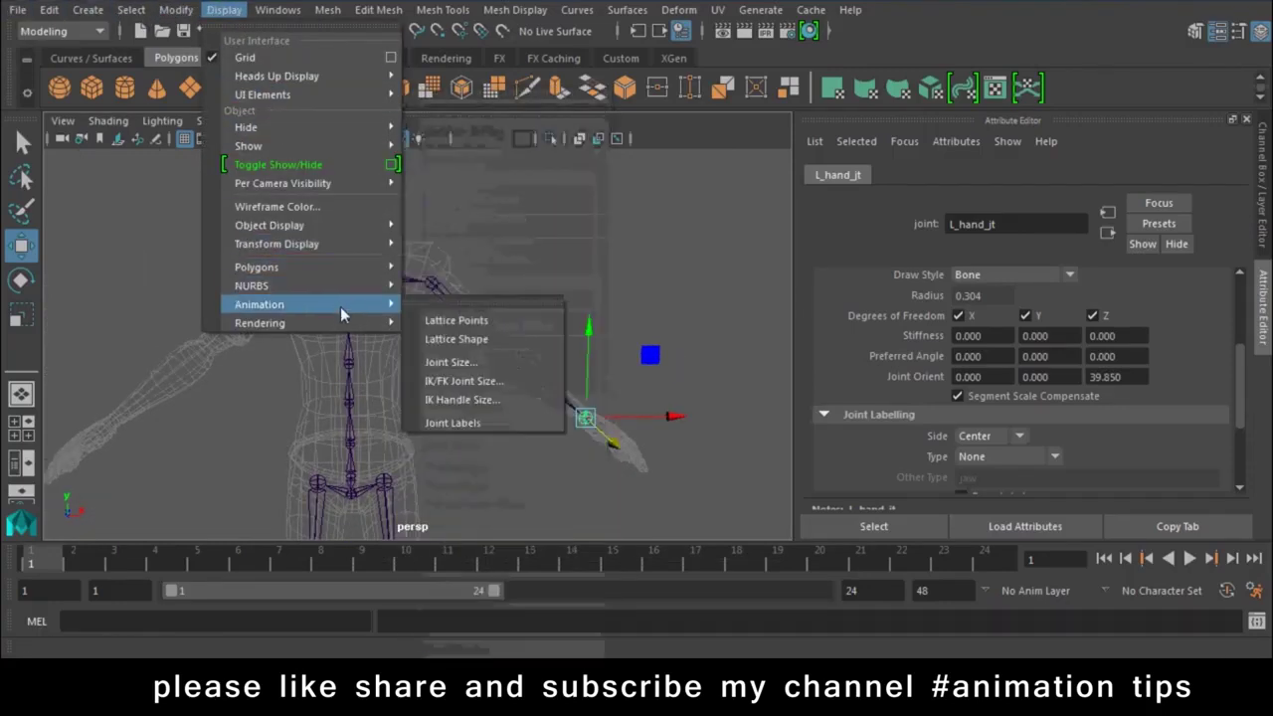
{"action": "left_click", "coordinate": [451, 362]}
{"action": "mouse_move", "coordinate": [542, 266]}
{"action": "left_mouse_down"}
{"action": "mouse_move", "coordinate": [588, 271]}
{"action": "mouse_move", "coordinate": [526, 276]}
{"action": "left_mouse_up"}
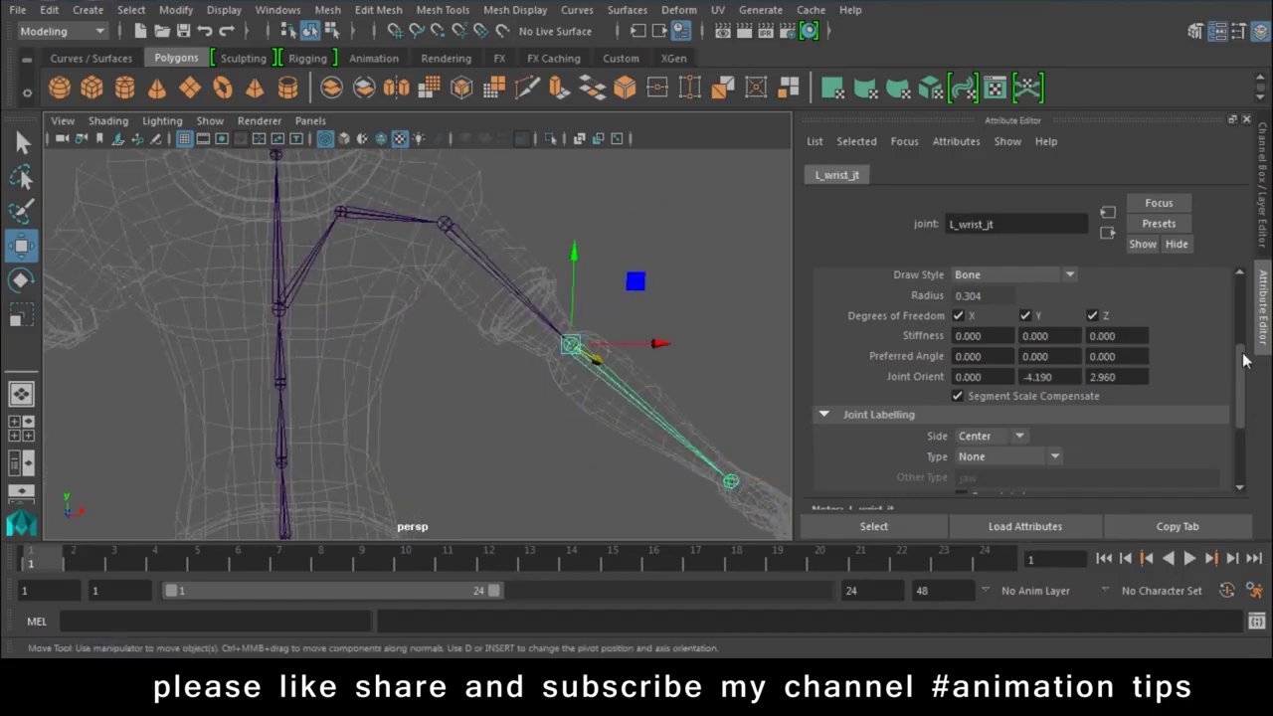
- Show the Channel Box instead of the Attribute Editor, deselect, and orbit to a front-on view
{"action": "left_click", "coordinate": [1265, 218]}
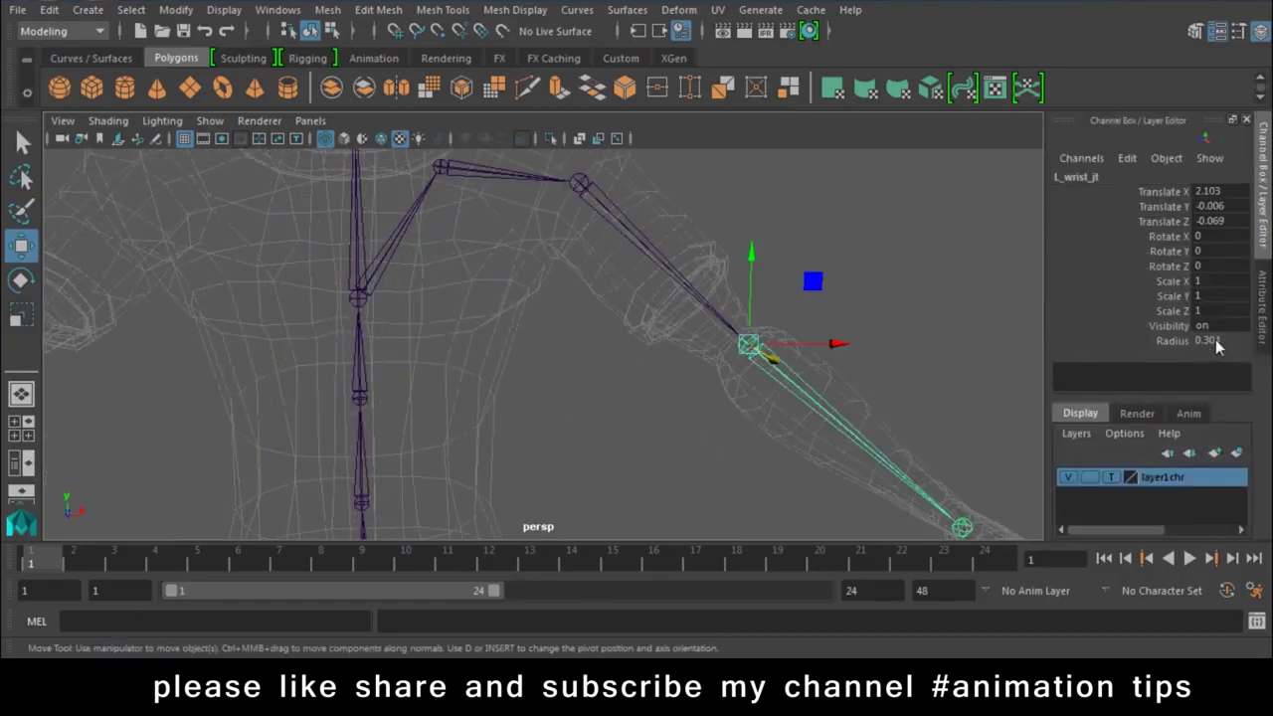
{"action": "scroll", "coordinate": [527, 324], "scroll_direction": "down", "scroll_amount": 2}
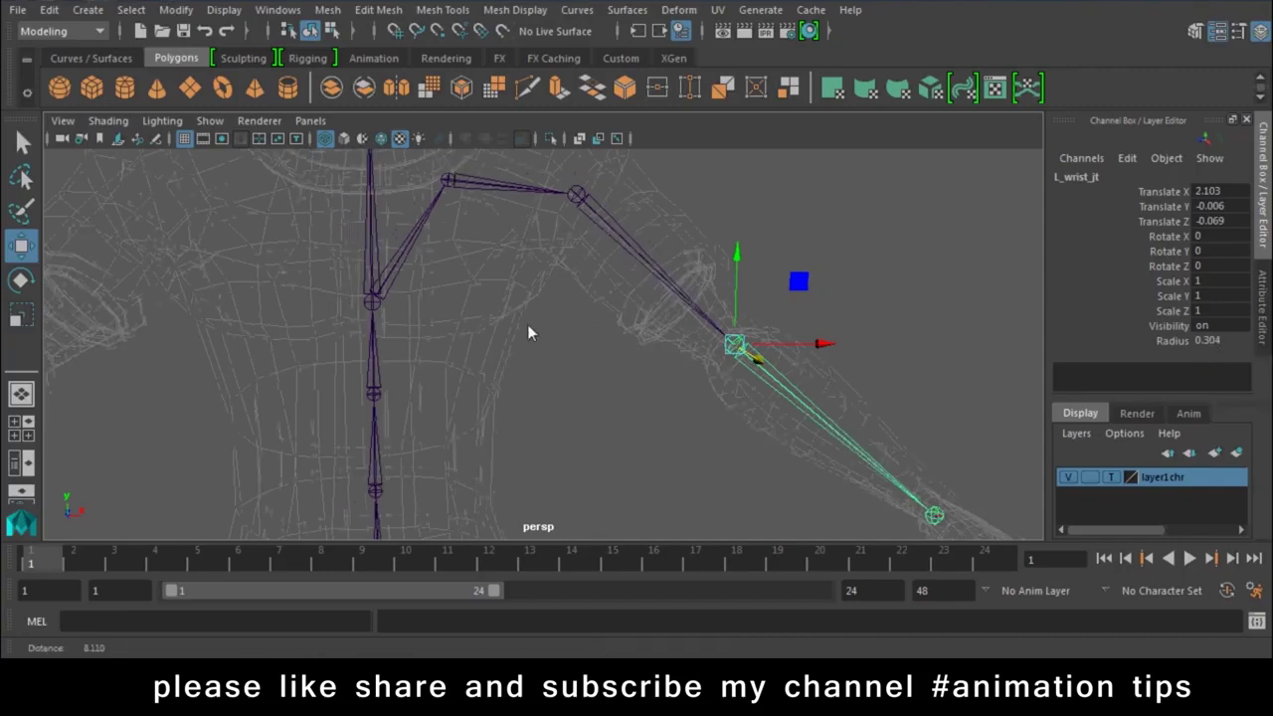
{"action": "scroll", "coordinate": [527, 324], "scroll_direction": "down", "scroll_amount": 2}
{"action": "left_click", "coordinate": [223, 9]}
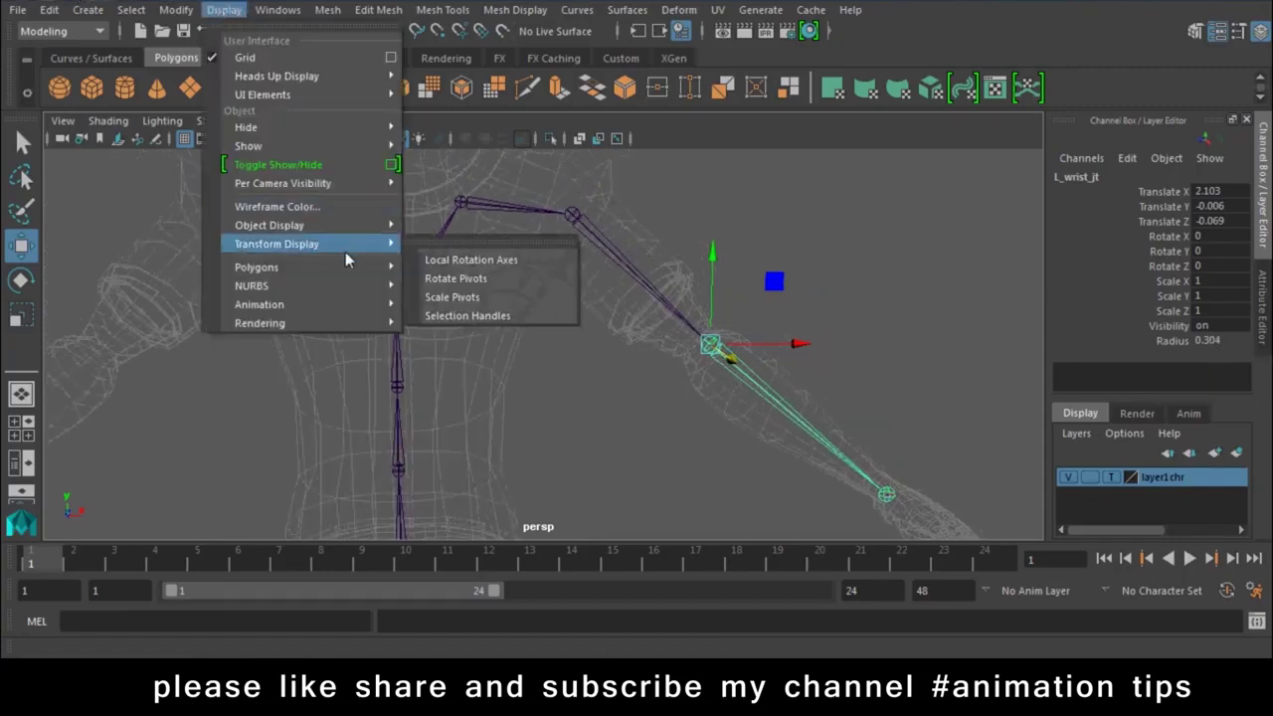
{"action": "mouse_move", "coordinate": [260, 304]}
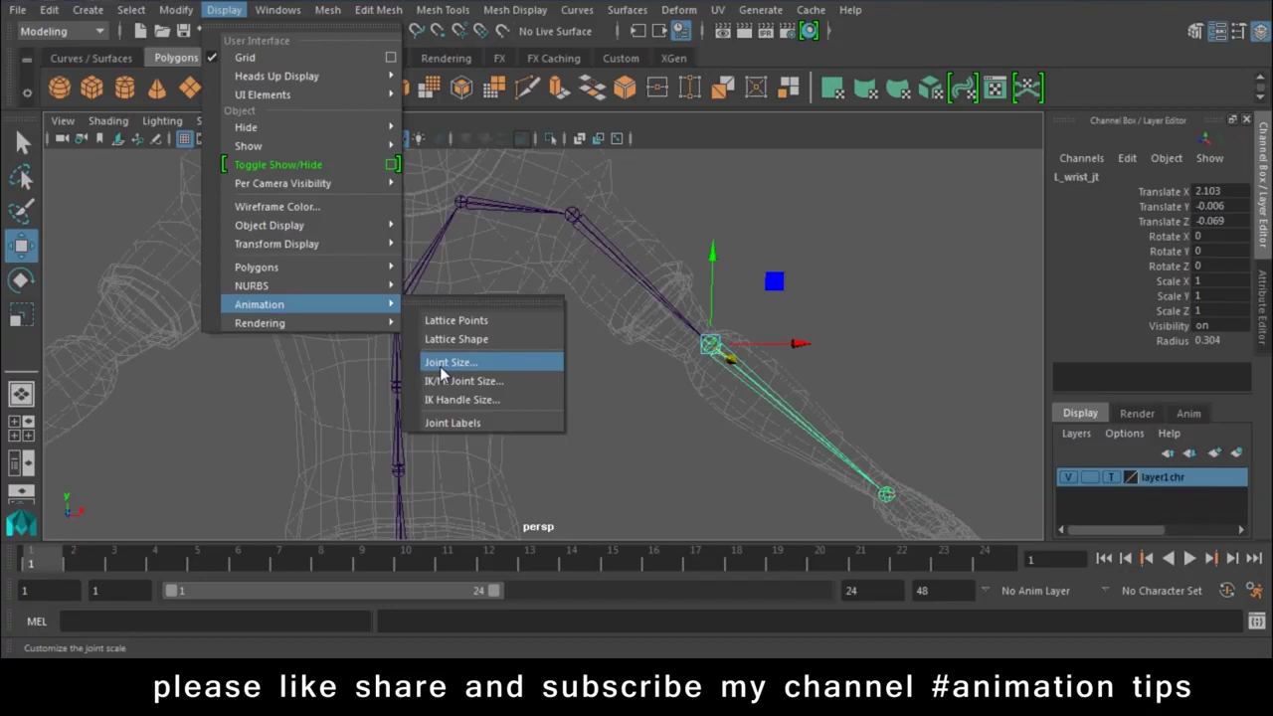
{"action": "left_click", "coordinate": [765, 263]}
{"action": "mouse_move", "coordinate": [791, 253]}
{"action": "left_mouse_down", "text": "alt"}
{"action": "mouse_move", "coordinate": [866, 445]}
{"action": "mouse_move", "coordinate": [666, 314]}
{"action": "mouse_move", "coordinate": [676, 381]}
{"action": "mouse_move", "coordinate": [719, 434]}
{"action": "mouse_move", "coordinate": [792, 287]}
{"action": "mouse_move", "coordinate": [684, 293]}
{"action": "left_mouse_up", "text": "alt"}
- In the top view, draw a first three-joint chain along one finger with the Joint Tool
{"action": "key", "text": "space"}
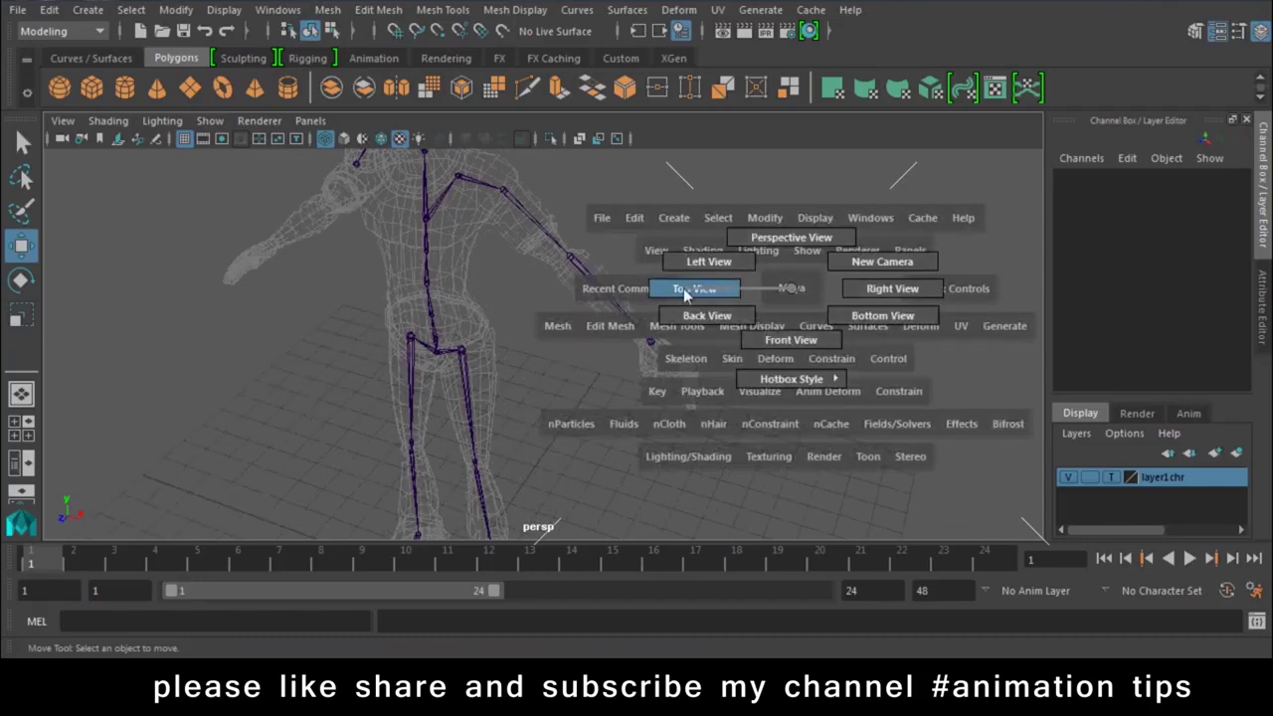
{"action": "middle_click_drag", "start_coordinate": [696, 312], "coordinate": [488, 392], "text": "alt"}
{"action": "right_click_drag", "start_coordinate": [489, 392], "coordinate": [977, 520], "text": "alt"}
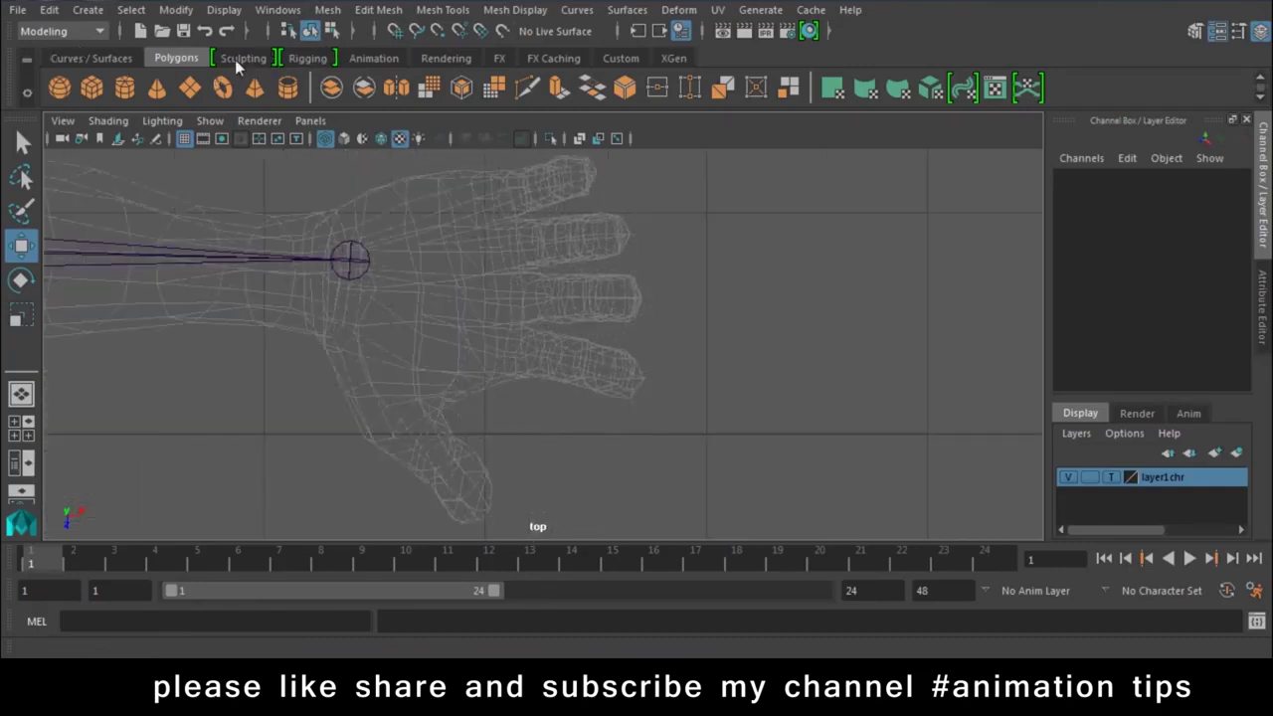
{"action": "left_click", "coordinate": [307, 58]}
{"action": "left_click", "coordinate": [91, 88]}
{"action": "right_click_drag", "start_coordinate": [479, 288], "coordinate": [691, 430], "text": "alt"}
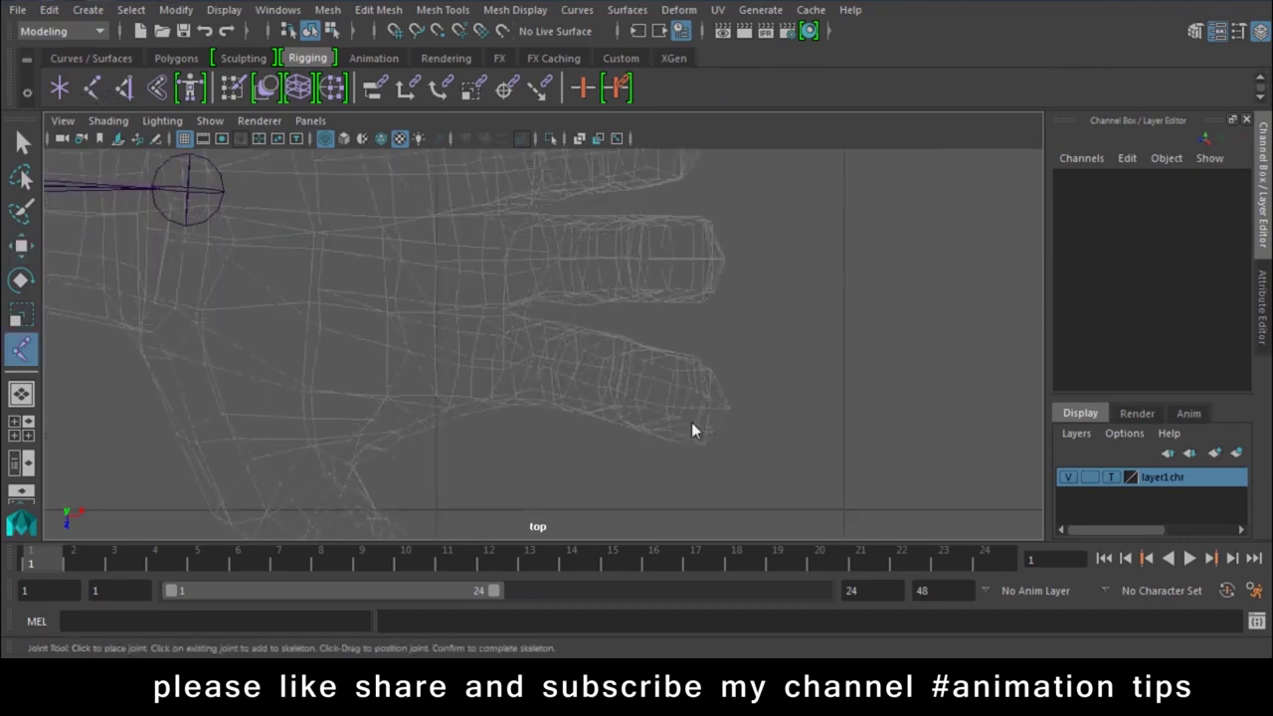
{"action": "left_click", "coordinate": [498, 353]}
{"action": "left_click", "coordinate": [599, 375]}
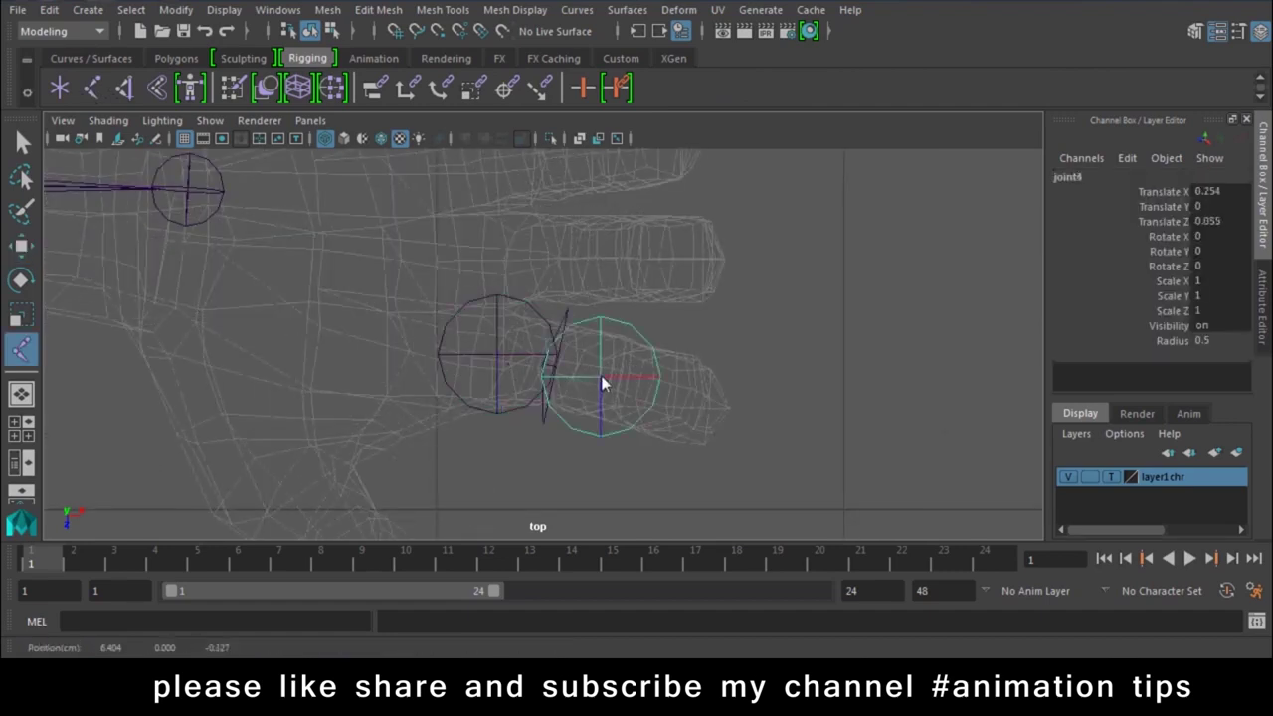
{"action": "left_click", "coordinate": [686, 401]}
{"action": "key", "text": "w"}
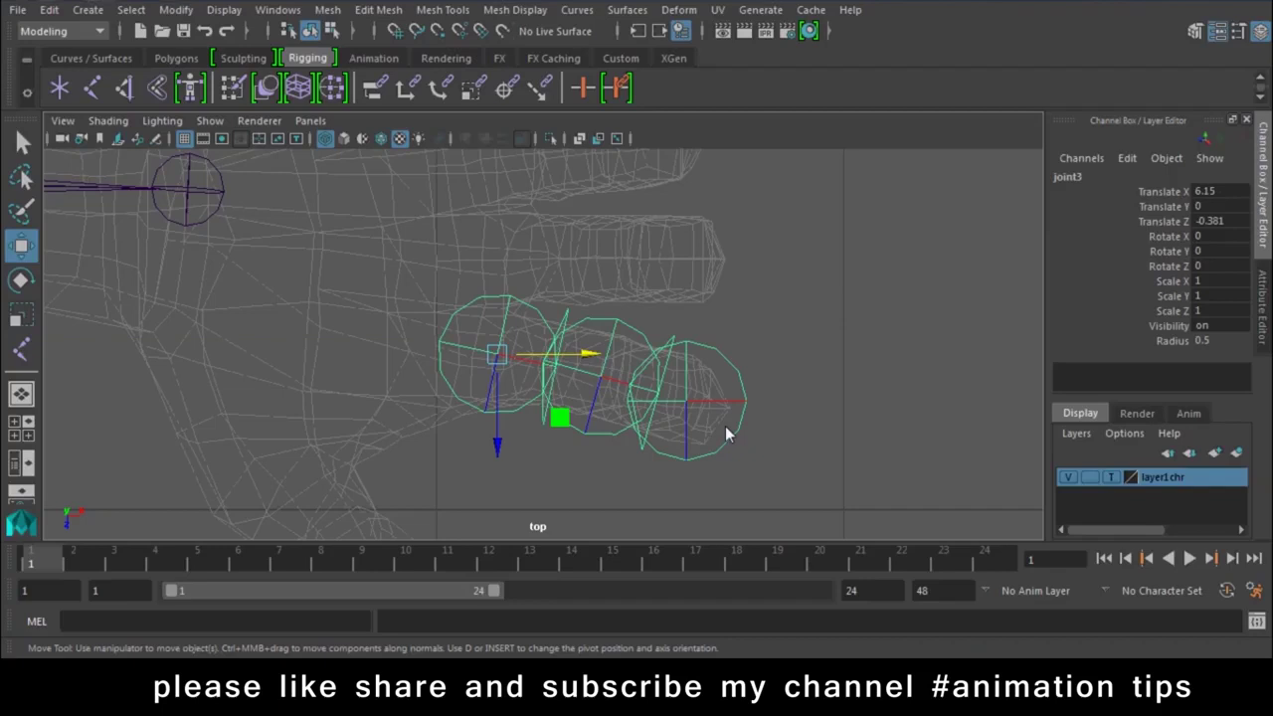
- Delete the first chain and set the Joint Tool short bone radius to 0.1
{"action": "key", "text": "Delete"}
{"action": "left_click", "coordinate": [90, 88]}
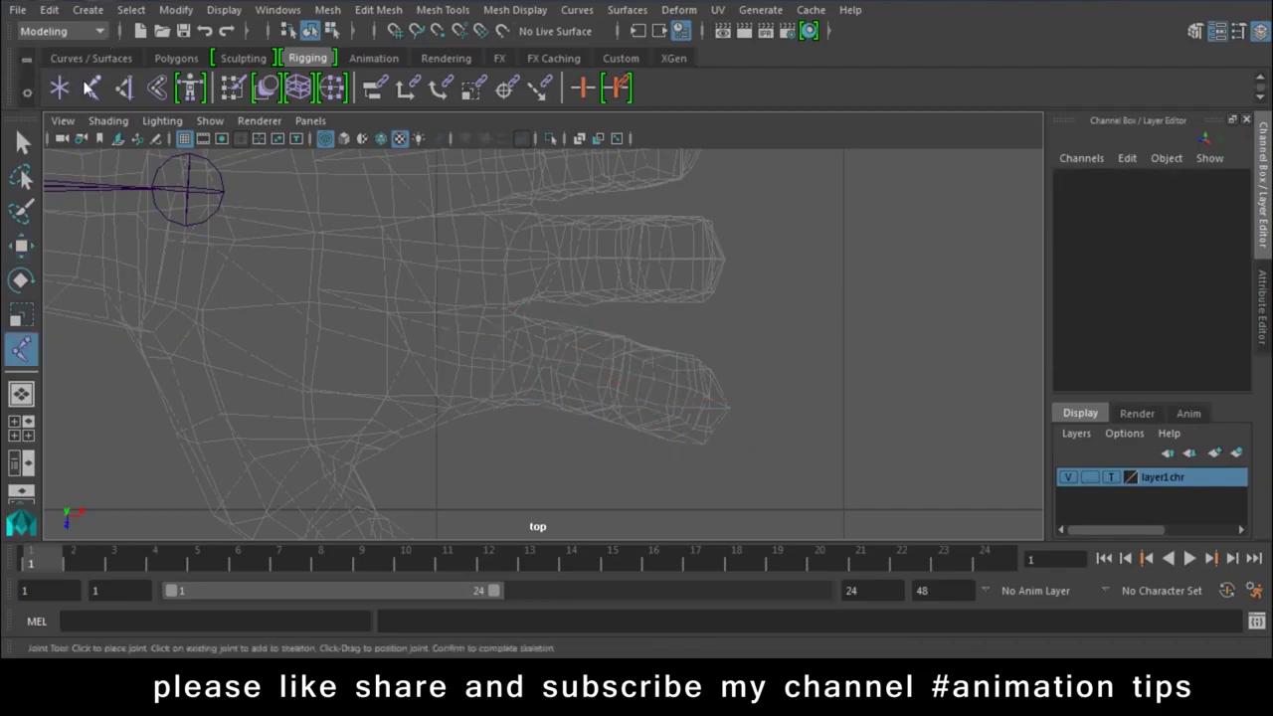
{"action": "double_click", "coordinate": [91, 87]}
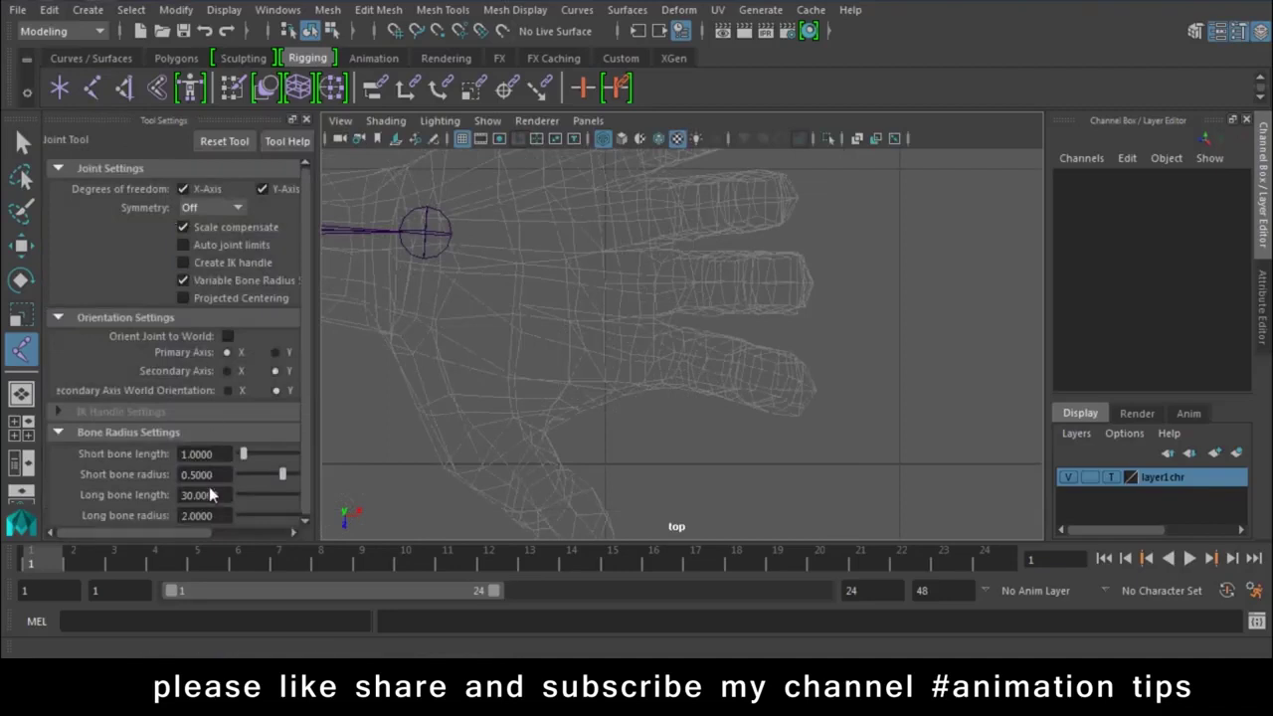
{"action": "left_click_drag", "start_coordinate": [214, 477], "coordinate": [195, 476]}
{"action": "left_click", "coordinate": [306, 120]}
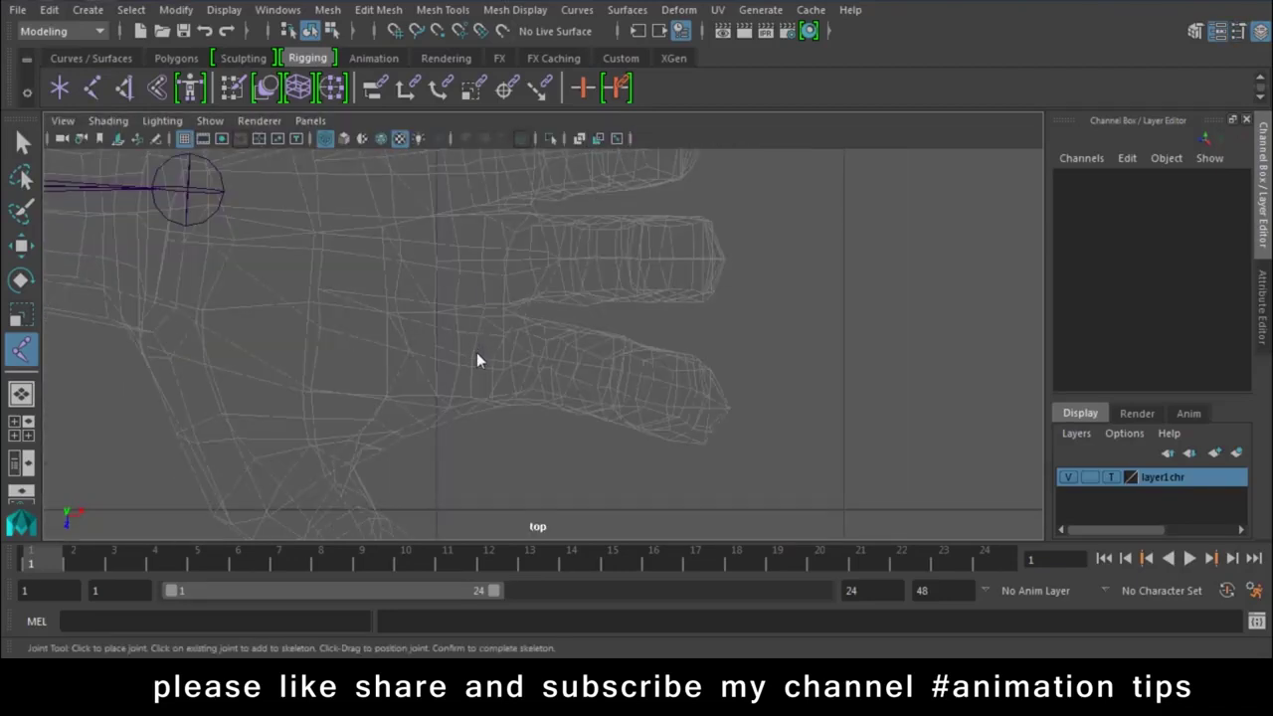
- Place four joints from the finger's base to its tip to build the new chain
{"action": "left_click", "coordinate": [480, 352]}
{"action": "left_click", "coordinate": [583, 373]}
{"action": "left_click", "coordinate": [648, 388]}
{"action": "left_click", "coordinate": [714, 407]}
{"action": "key", "text": "Return"}
- In the front view, raise the finger chain to Translate Y 9.55 at the hand's height
{"action": "key", "text": "w"}
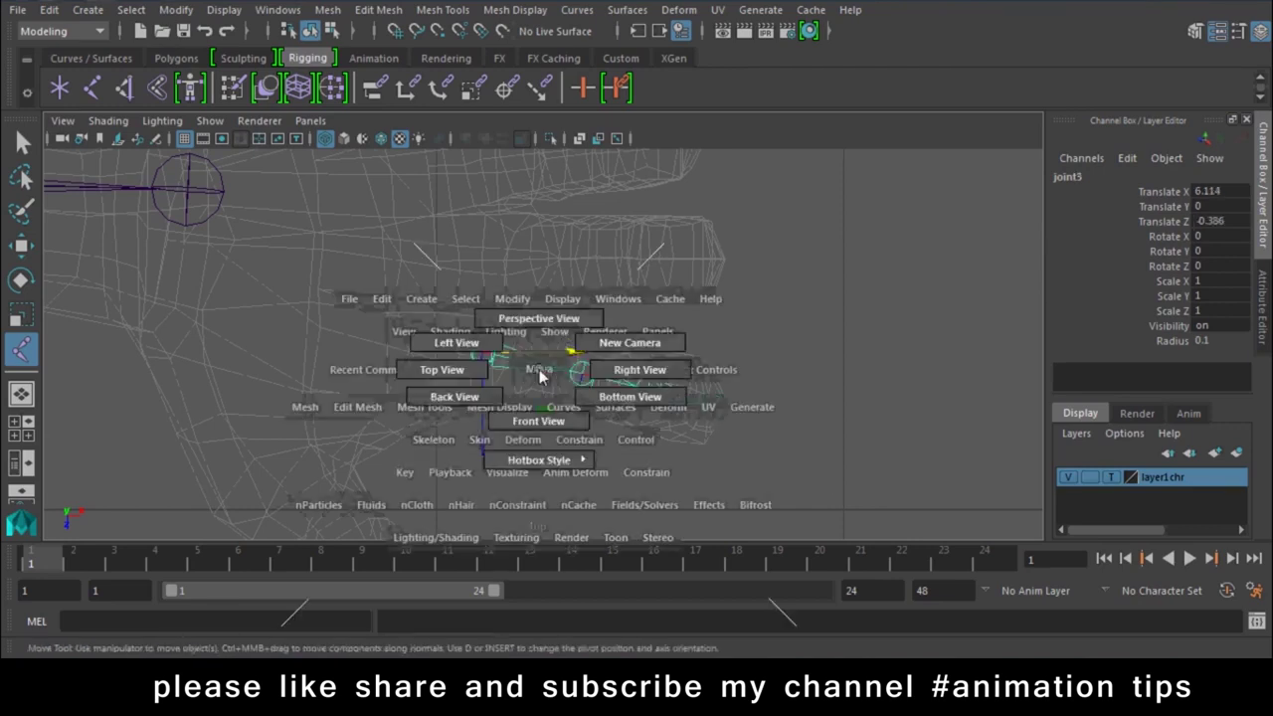
{"action": "left_click_drag", "start_coordinate": [540, 374], "coordinate": [536, 410]}
{"action": "scroll", "coordinate": [607, 312], "scroll_direction": "down", "scroll_amount": 3}
{"action": "scroll", "coordinate": [657, 411], "scroll_direction": "up", "scroll_amount": 3}
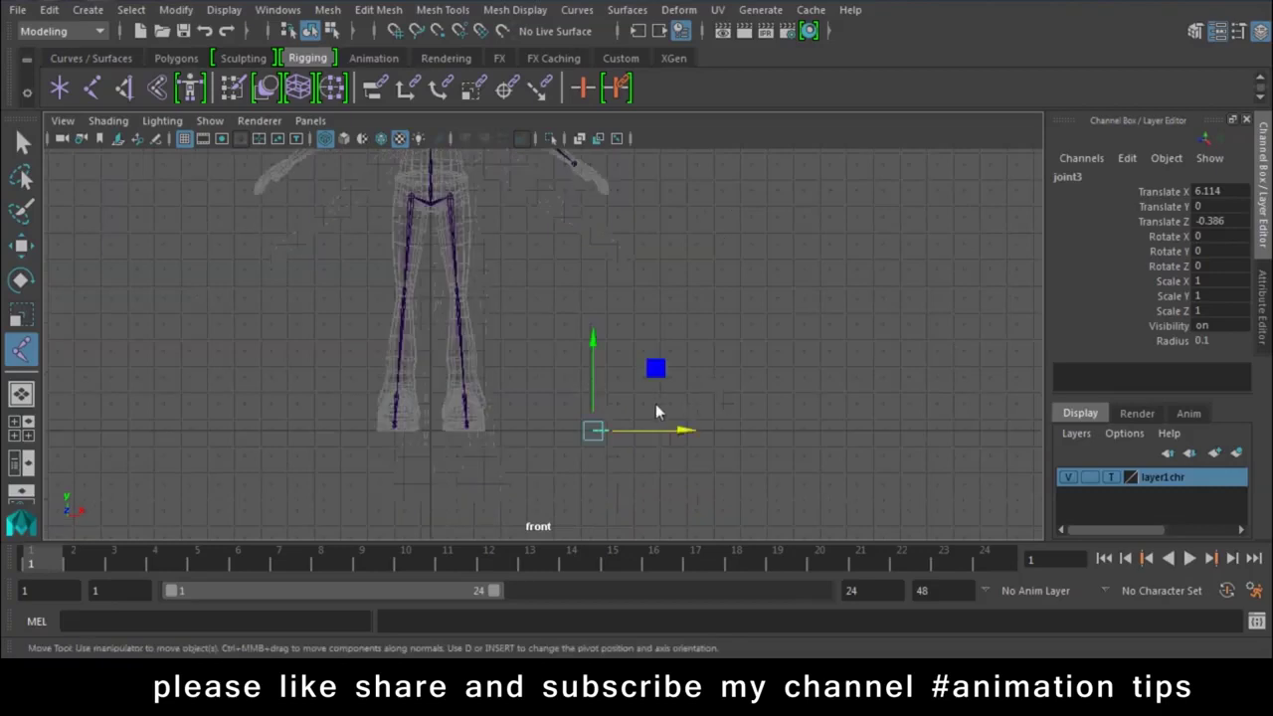
{"action": "left_click_drag", "start_coordinate": [596, 341], "coordinate": [612, 107]}
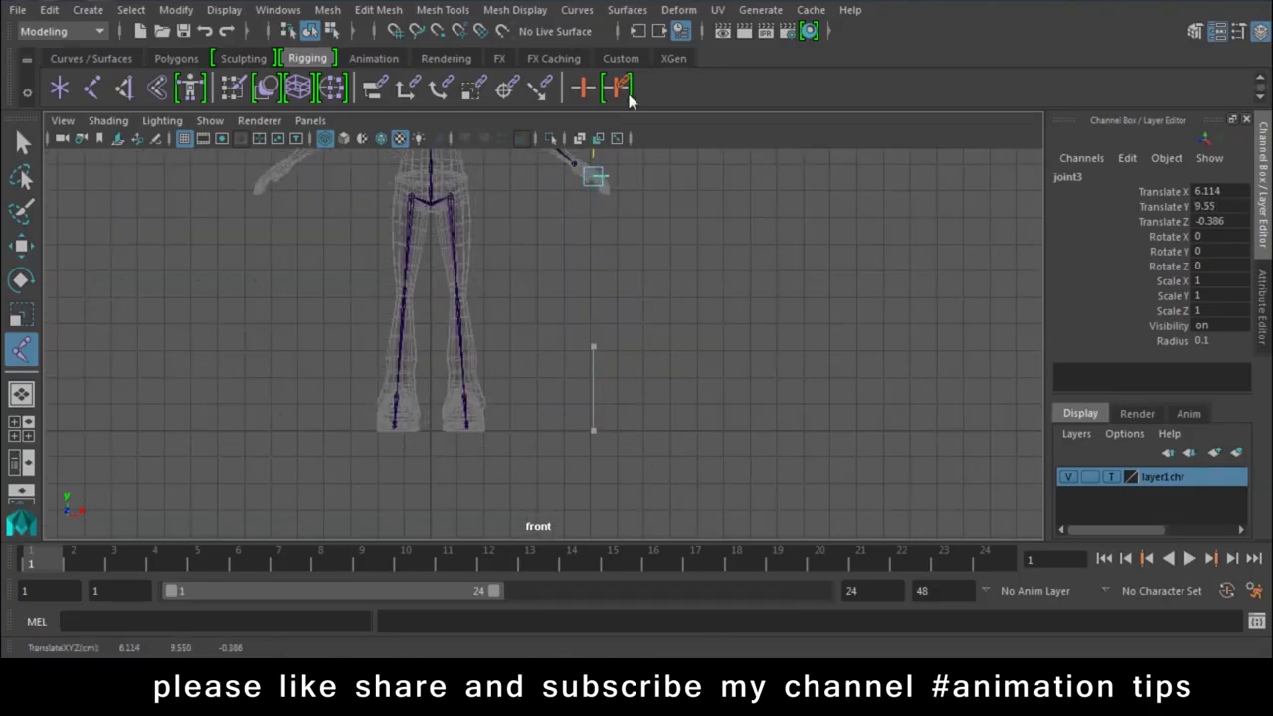
{"action": "scroll", "coordinate": [525, 314], "scroll_direction": "down", "scroll_amount": 4}
- In perspective, select joint4 and start lowering it into the finger
{"action": "key", "text": "space"}
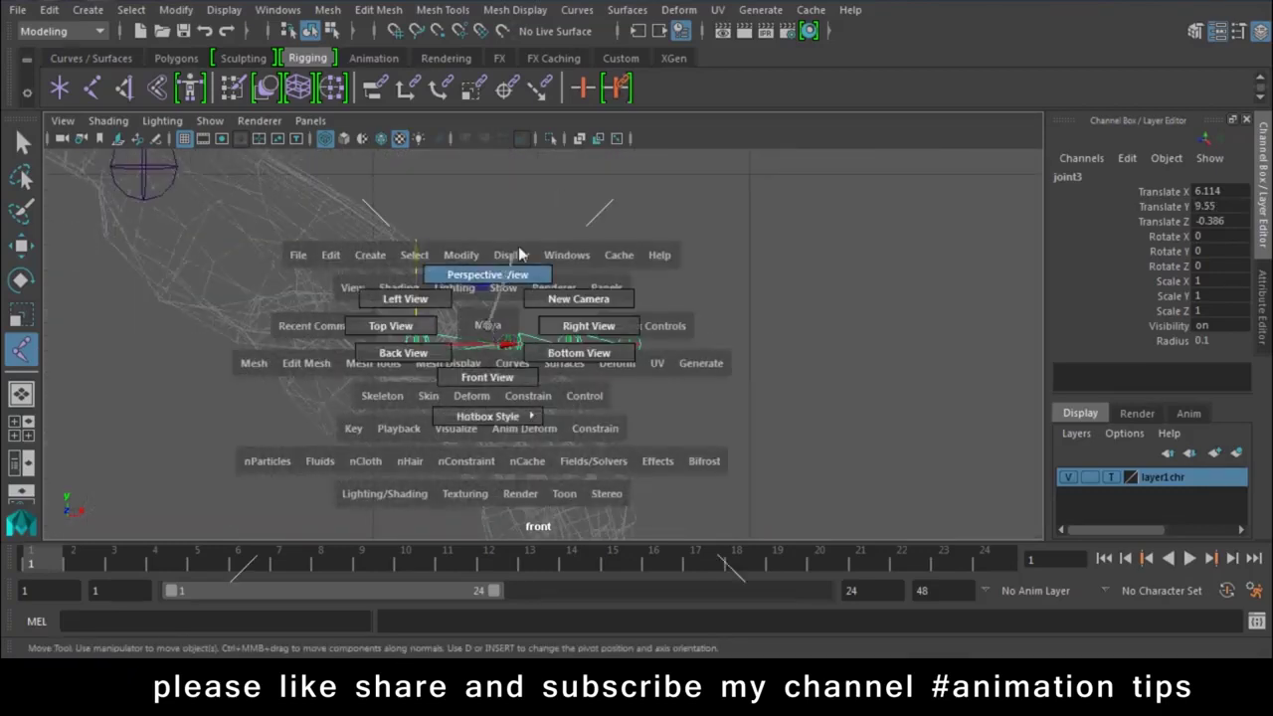
{"action": "left_click", "coordinate": [518, 254]}
{"action": "left_click_drag", "start_coordinate": [548, 405], "coordinate": [705, 447], "text": "alt"}
{"action": "scroll", "coordinate": [530, 361], "scroll_direction": "up", "scroll_amount": 3}
{"action": "scroll", "coordinate": [627, 518], "scroll_direction": "up", "scroll_amount": 2}
{"action": "left_click_drag", "start_coordinate": [627, 518], "coordinate": [441, 238], "text": "alt"}
{"action": "left_click", "coordinate": [525, 311]}
{"action": "left_click_drag", "start_coordinate": [525, 247], "coordinate": [525, 302]}
- Lower joint5 and the tip joint6 down into the finger mesh
{"action": "left_click", "coordinate": [591, 367]}
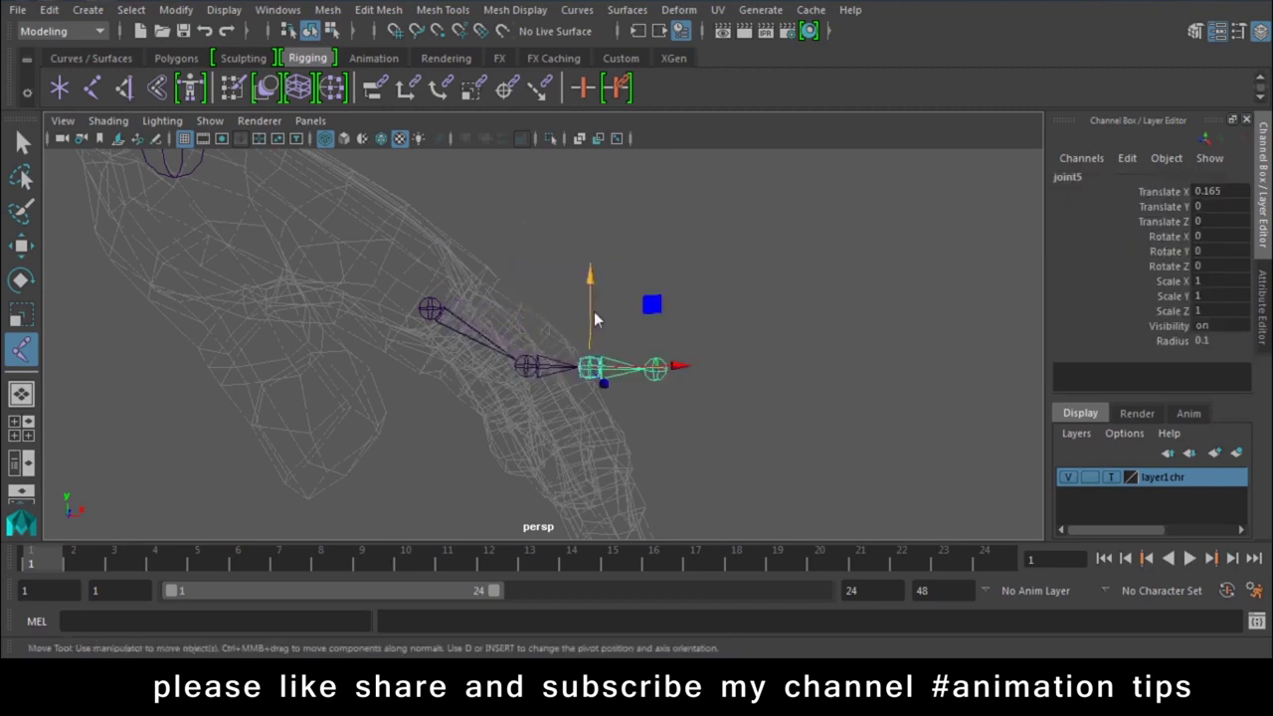
{"action": "left_click_drag", "start_coordinate": [591, 280], "coordinate": [591, 343]}
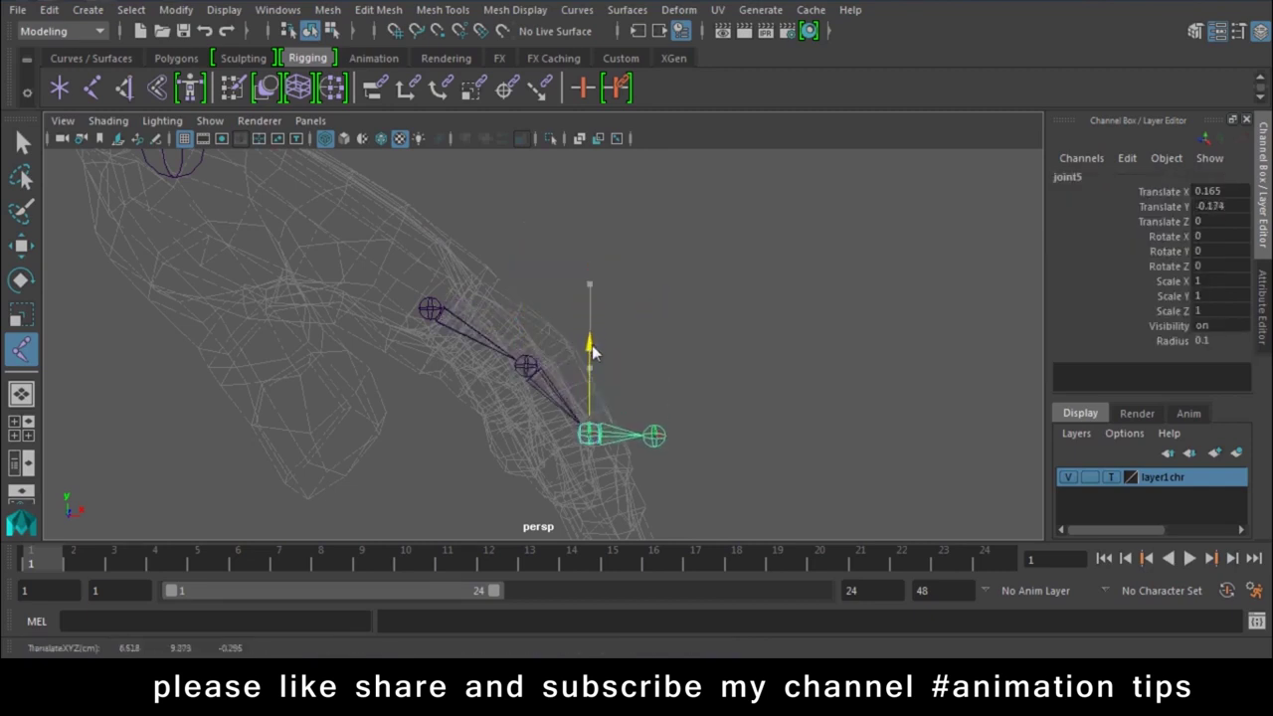
{"action": "middle_click_drag", "start_coordinate": [622, 402], "coordinate": [632, 378], "text": "alt"}
{"action": "left_click", "coordinate": [656, 411]}
{"action": "left_click", "coordinate": [654, 411]}
{"action": "left_click_drag", "start_coordinate": [647, 358], "coordinate": [646, 462]}
{"action": "mouse_move", "coordinate": [702, 511]}
{"action": "left_mouse_down"}
{"action": "mouse_move", "coordinate": [680, 510]}
{"action": "mouse_move", "coordinate": [560, 391]}
{"action": "mouse_move", "coordinate": [487, 411]}
{"action": "mouse_move", "coordinate": [767, 425]}
{"action": "mouse_move", "coordinate": [768, 494]}
{"action": "mouse_move", "coordinate": [552, 271]}
{"action": "mouse_move", "coordinate": [545, 320]}
{"action": "left_mouse_up"}
- Push tip joint6 further into the fingertip and lower joint5 inside the finger
{"action": "left_click", "coordinate": [508, 300]}
{"action": "mouse_move", "coordinate": [442, 313]}
{"action": "left_mouse_down", "text": "alt"}
{"action": "mouse_move", "coordinate": [602, 346]}
{"action": "mouse_move", "coordinate": [576, 335]}
{"action": "left_mouse_up", "text": "alt"}
{"action": "left_click", "coordinate": [521, 469]}
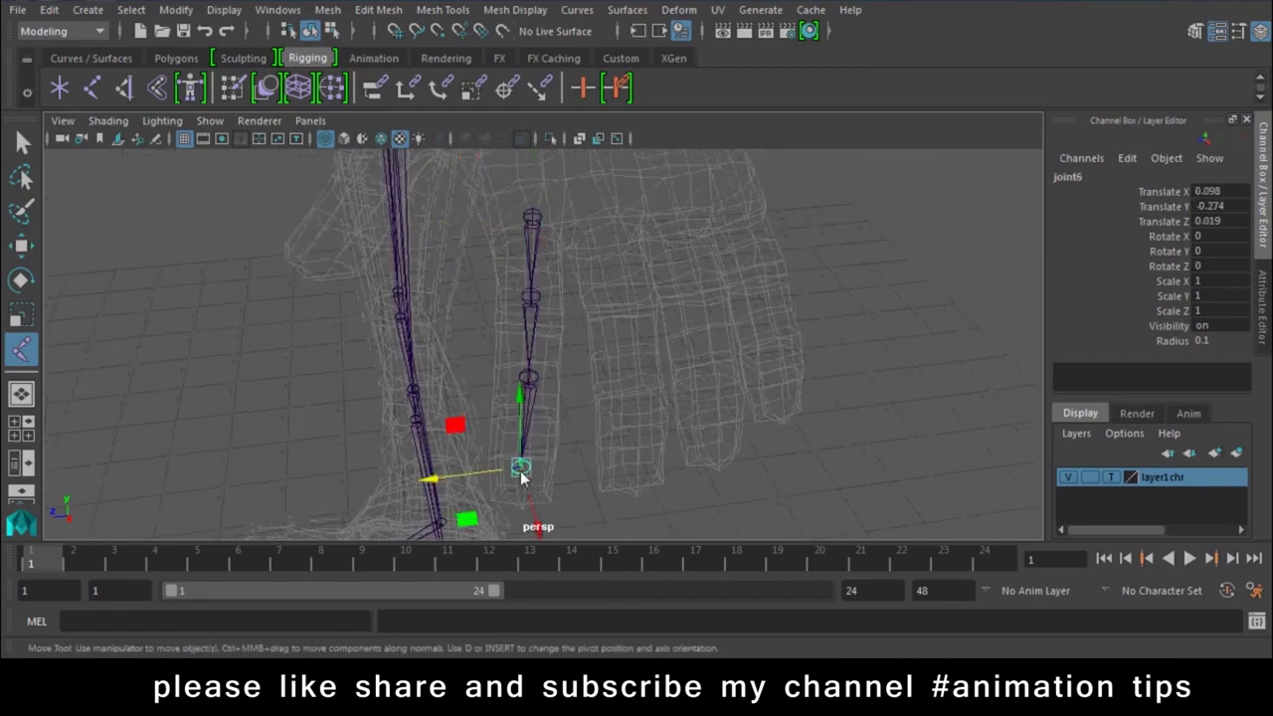
{"action": "left_click_drag", "start_coordinate": [459, 479], "coordinate": [449, 482]}
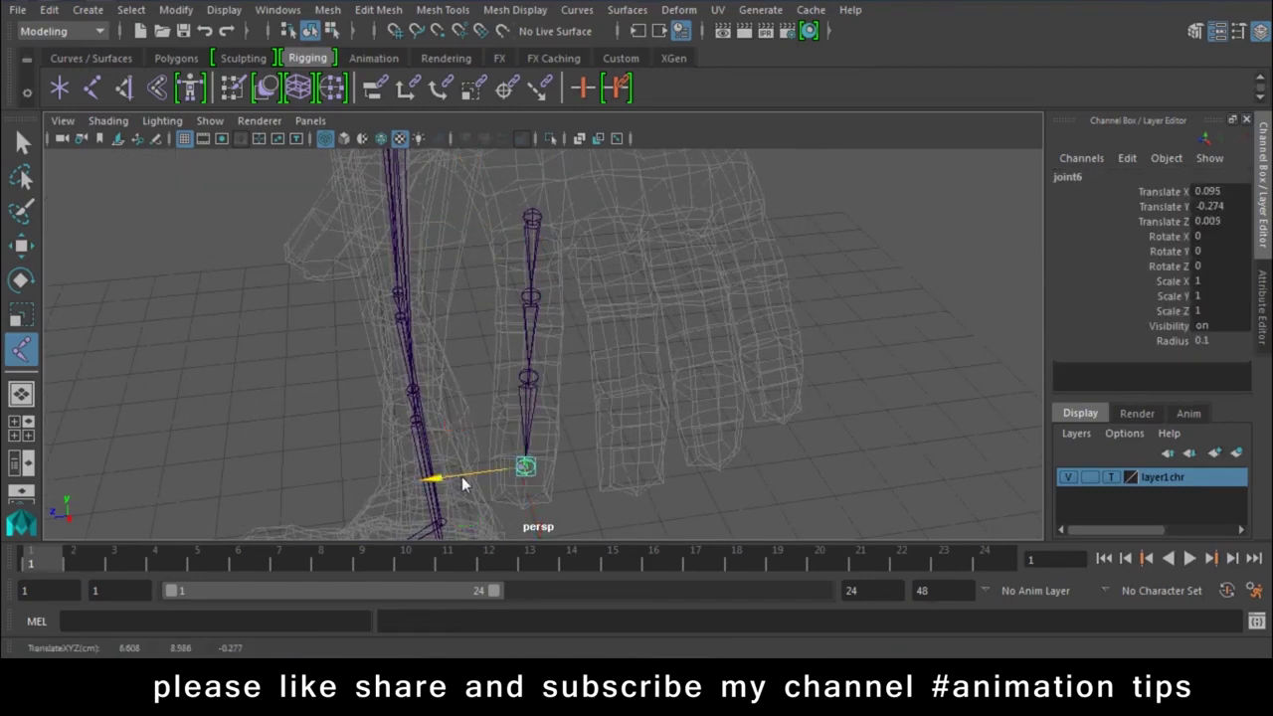
{"action": "mouse_move", "coordinate": [532, 394]}
{"action": "left_mouse_down"}
{"action": "mouse_move", "coordinate": [525, 438]}
{"action": "mouse_move", "coordinate": [655, 482]}
{"action": "left_mouse_up"}
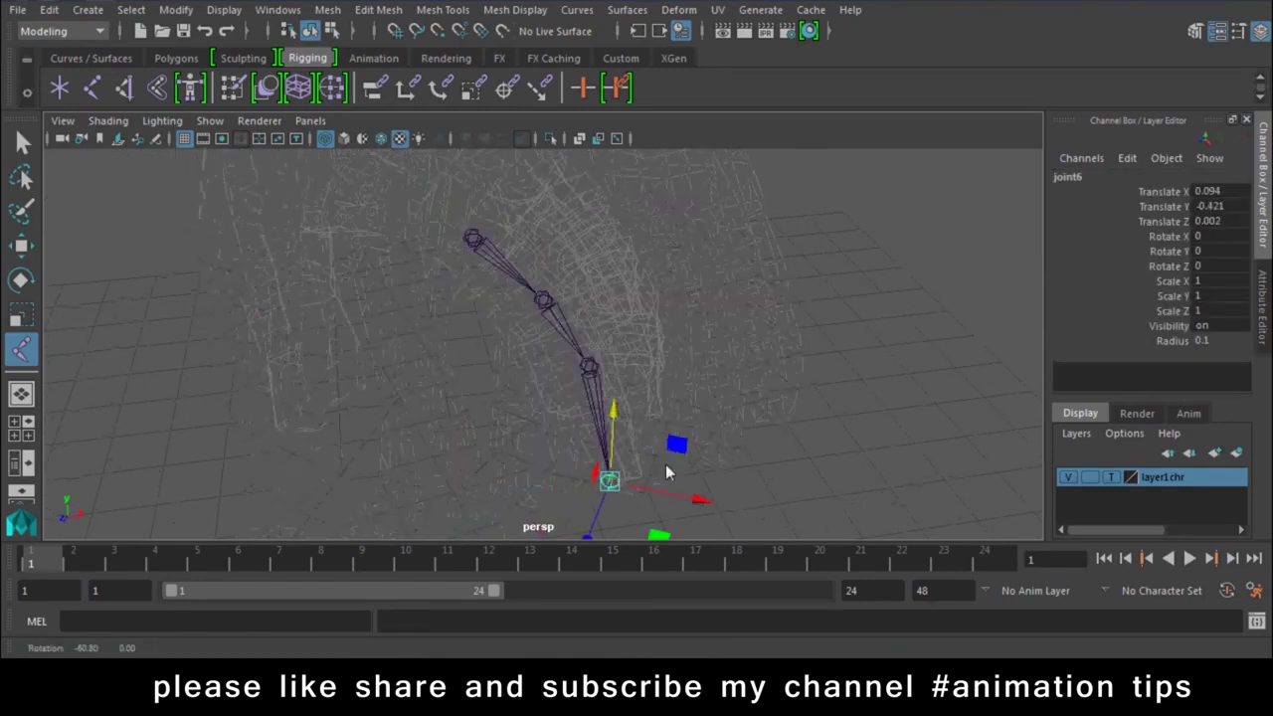
{"action": "left_click", "coordinate": [617, 370]}
{"action": "mouse_move", "coordinate": [617, 370]}
{"action": "left_mouse_down", "text": "alt"}
{"action": "mouse_move", "coordinate": [629, 442]}
{"action": "mouse_move", "coordinate": [675, 430]}
{"action": "left_mouse_up", "text": "alt"}
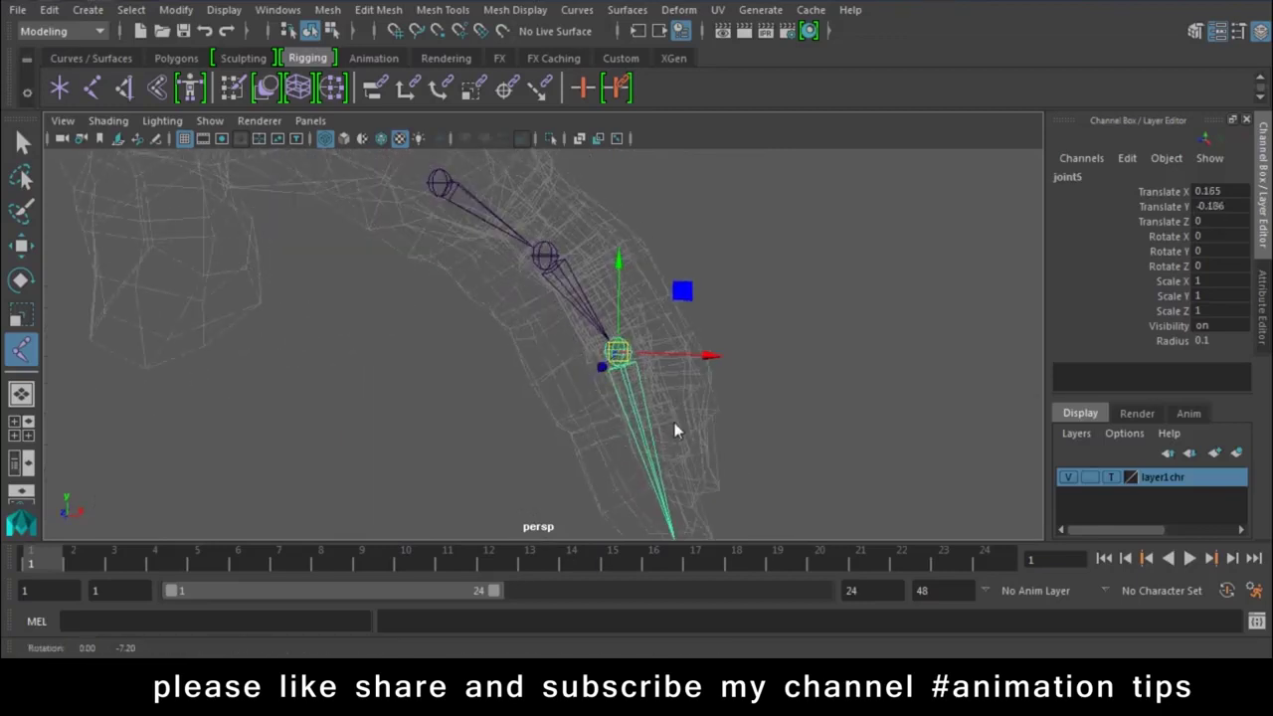
{"action": "left_click_drag", "start_coordinate": [617, 355], "coordinate": [633, 412]}
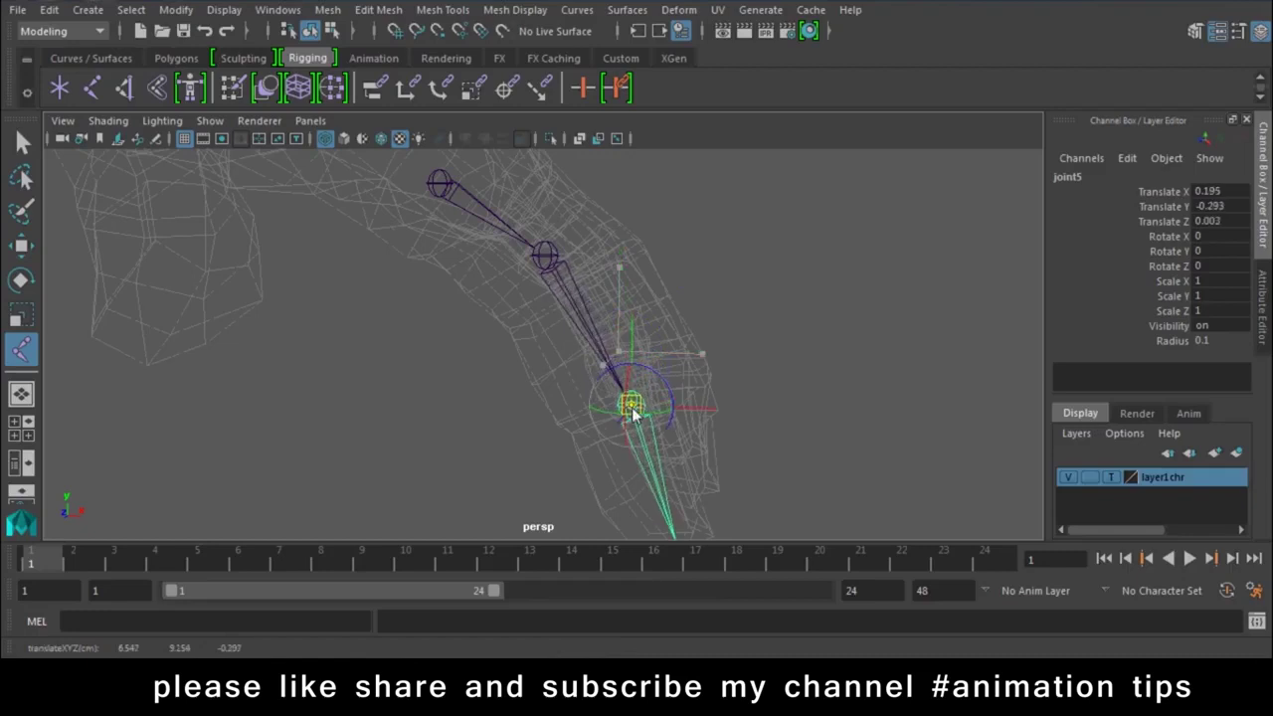
- Reposition joint4 inside the finger without moving its children (D key)
{"action": "left_click", "coordinate": [545, 257]}
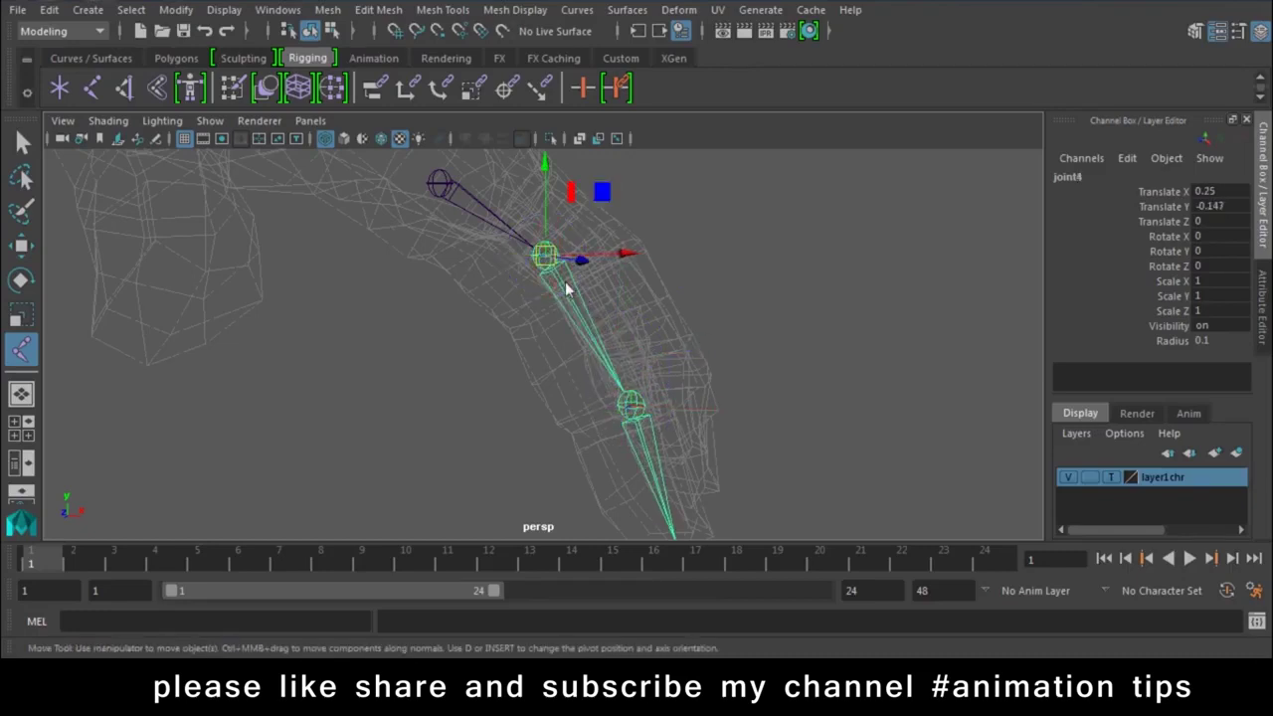
{"action": "left_click_drag", "start_coordinate": [536, 317], "coordinate": [560, 325], "text": "alt"}
{"action": "key", "text": "d"}
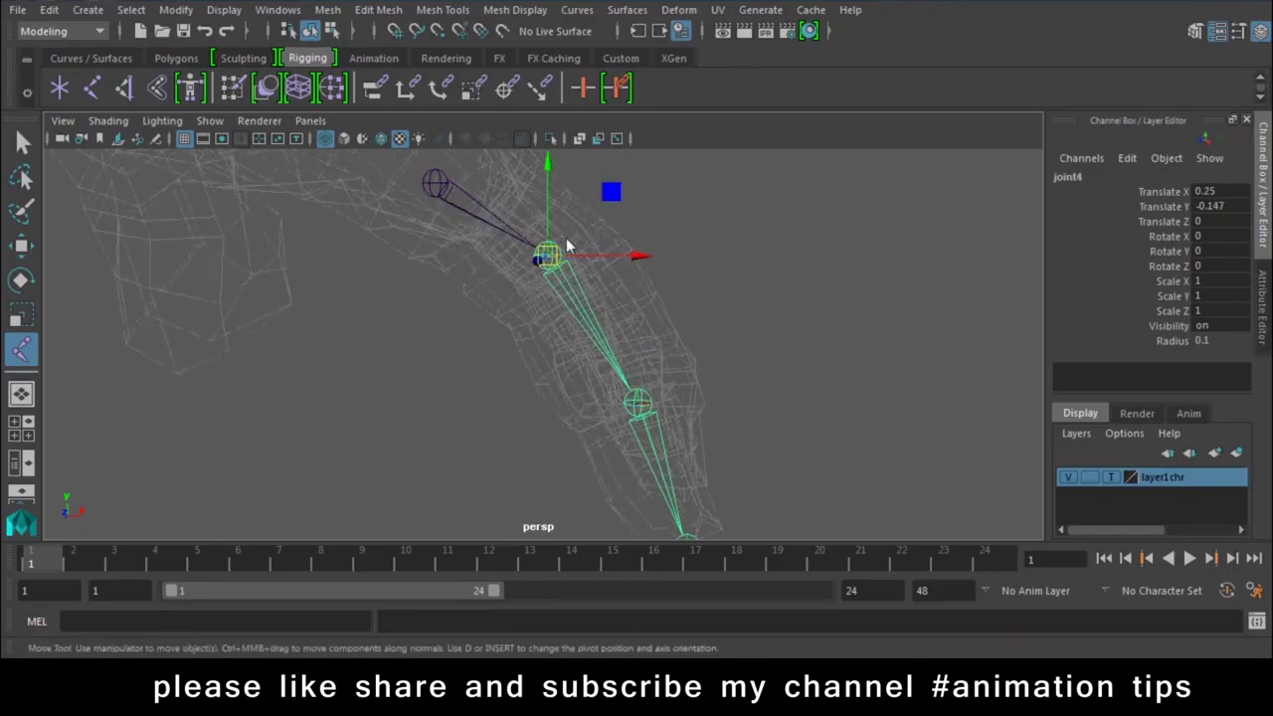
{"action": "left_click_drag", "start_coordinate": [586, 257], "coordinate": [637, 256]}
{"action": "left_click_drag", "start_coordinate": [557, 189], "coordinate": [569, 215]}
{"action": "left_click_drag", "start_coordinate": [611, 287], "coordinate": [636, 287]}
{"action": "mouse_move", "coordinate": [460, 215]}
{"action": "left_mouse_down", "text": "alt"}
{"action": "mouse_move", "coordinate": [474, 295]}
{"action": "mouse_move", "coordinate": [404, 366]}
{"action": "left_mouse_up", "text": "alt"}
- Nudge and lower root joint3 into place, to Translate 6.186, 9.573, -0.387
{"action": "left_click", "coordinate": [462, 251]}
{"action": "mouse_move", "coordinate": [469, 248]}
{"action": "left_mouse_down", "text": "alt"}
{"action": "mouse_move", "coordinate": [532, 284]}
{"action": "mouse_move", "coordinate": [559, 275]}
{"action": "left_mouse_up", "text": "alt"}
{"action": "left_click", "coordinate": [531, 284]}
{"action": "left_click", "coordinate": [446, 267]}
{"action": "left_click_drag", "start_coordinate": [475, 184], "coordinate": [475, 196]}
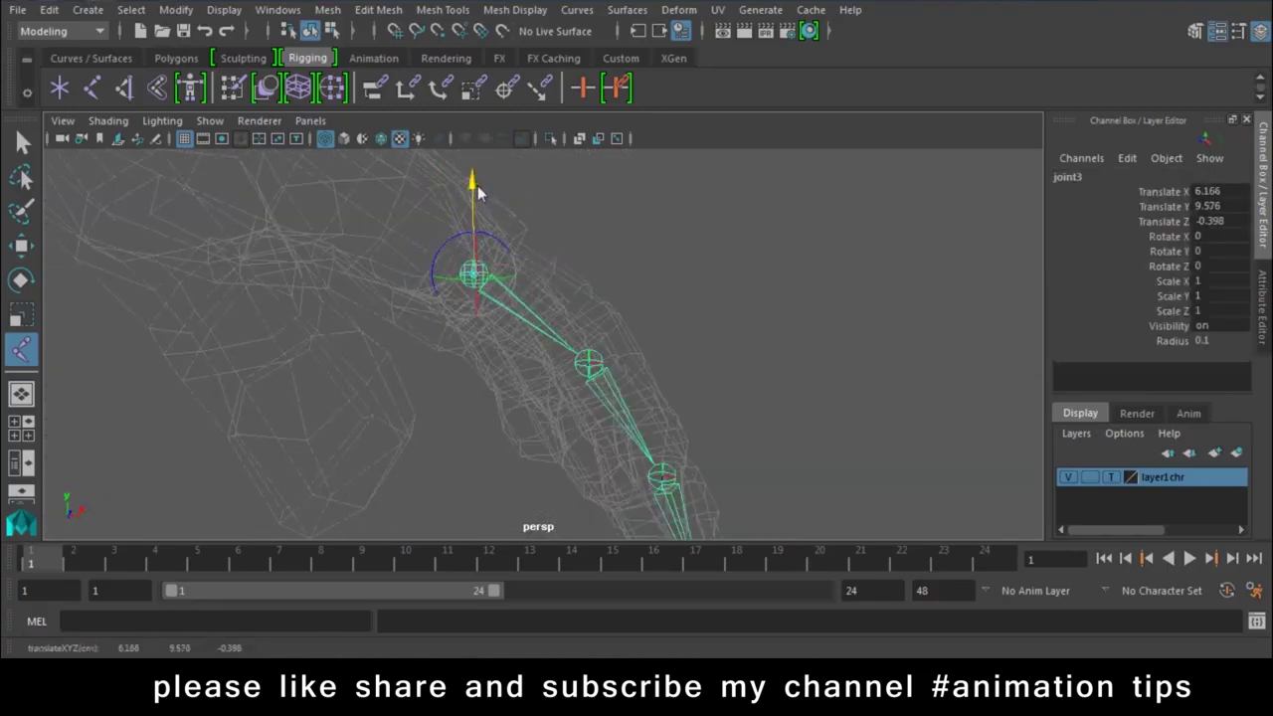
{"action": "left_click", "coordinate": [555, 286]}
{"action": "mouse_move", "coordinate": [554, 286]}
{"action": "left_mouse_down", "text": "alt"}
{"action": "mouse_move", "coordinate": [630, 286]}
{"action": "mouse_move", "coordinate": [521, 327]}
{"action": "mouse_move", "coordinate": [449, 321]}
{"action": "left_mouse_up", "text": "alt"}
{"action": "left_click", "coordinate": [530, 247]}
{"action": "left_click_drag", "start_coordinate": [540, 298], "coordinate": [542, 316]}
{"action": "mouse_move", "coordinate": [449, 266]}
{"action": "left_mouse_down"}
{"action": "mouse_move", "coordinate": [440, 262]}
{"action": "mouse_move", "coordinate": [616, 396]}
{"action": "mouse_move", "coordinate": [588, 432]}
{"action": "mouse_move", "coordinate": [625, 366]}
{"action": "left_mouse_up"}
- Nudge the chain's end joint sideways on its own, then reselect root joint3
{"action": "left_click", "coordinate": [502, 430]}
{"action": "key", "text": "Insert"}
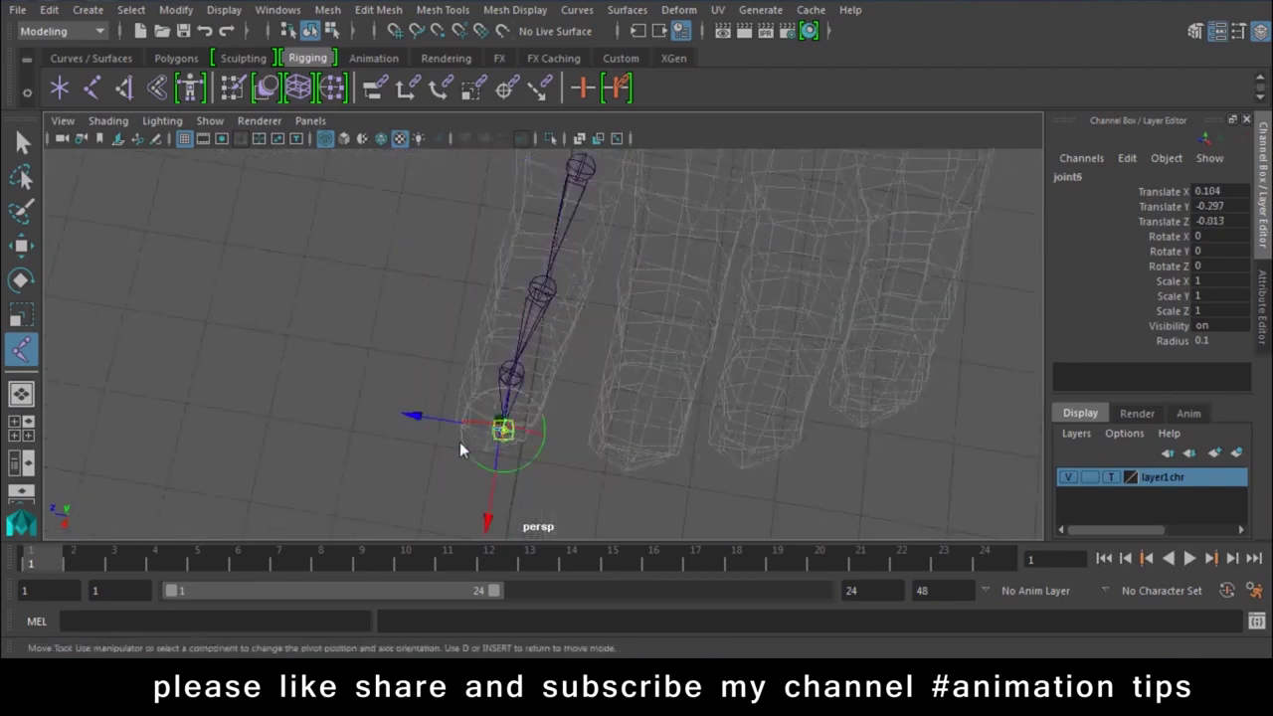
{"action": "mouse_move", "coordinate": [435, 421]}
{"action": "left_mouse_down"}
{"action": "mouse_move", "coordinate": [420, 412]}
{"action": "mouse_move", "coordinate": [488, 395]}
{"action": "mouse_move", "coordinate": [682, 388]}
{"action": "mouse_move", "coordinate": [682, 341]}
{"action": "mouse_move", "coordinate": [572, 356]}
{"action": "mouse_move", "coordinate": [463, 392]}
{"action": "mouse_move", "coordinate": [503, 406]}
{"action": "mouse_move", "coordinate": [568, 290]}
{"action": "left_mouse_up"}
{"action": "left_click", "coordinate": [414, 450]}
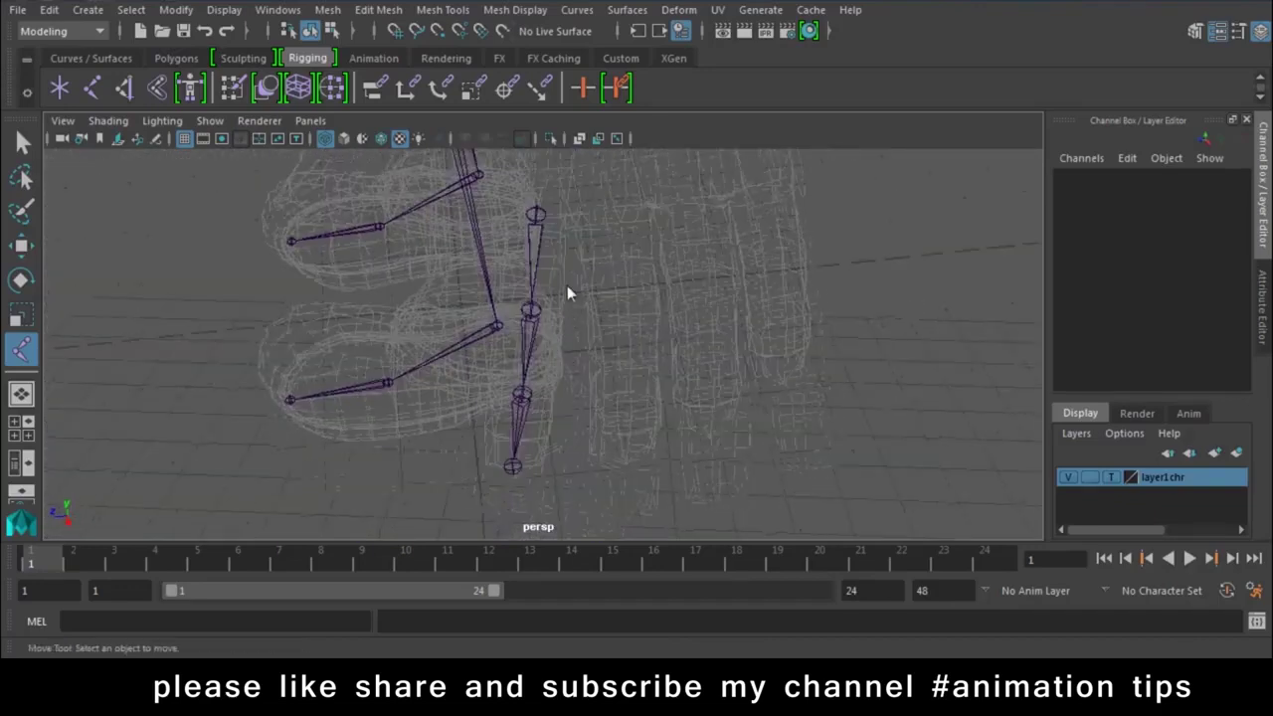
{"action": "left_click", "coordinate": [537, 217]}
{"action": "mouse_move", "coordinate": [542, 224]}
{"action": "left_mouse_down", "text": "alt"}
{"action": "mouse_move", "coordinate": [690, 410]}
{"action": "mouse_move", "coordinate": [749, 389]}
{"action": "left_mouse_up", "text": "alt"}
{"action": "left_click", "coordinate": [1089, 181]}
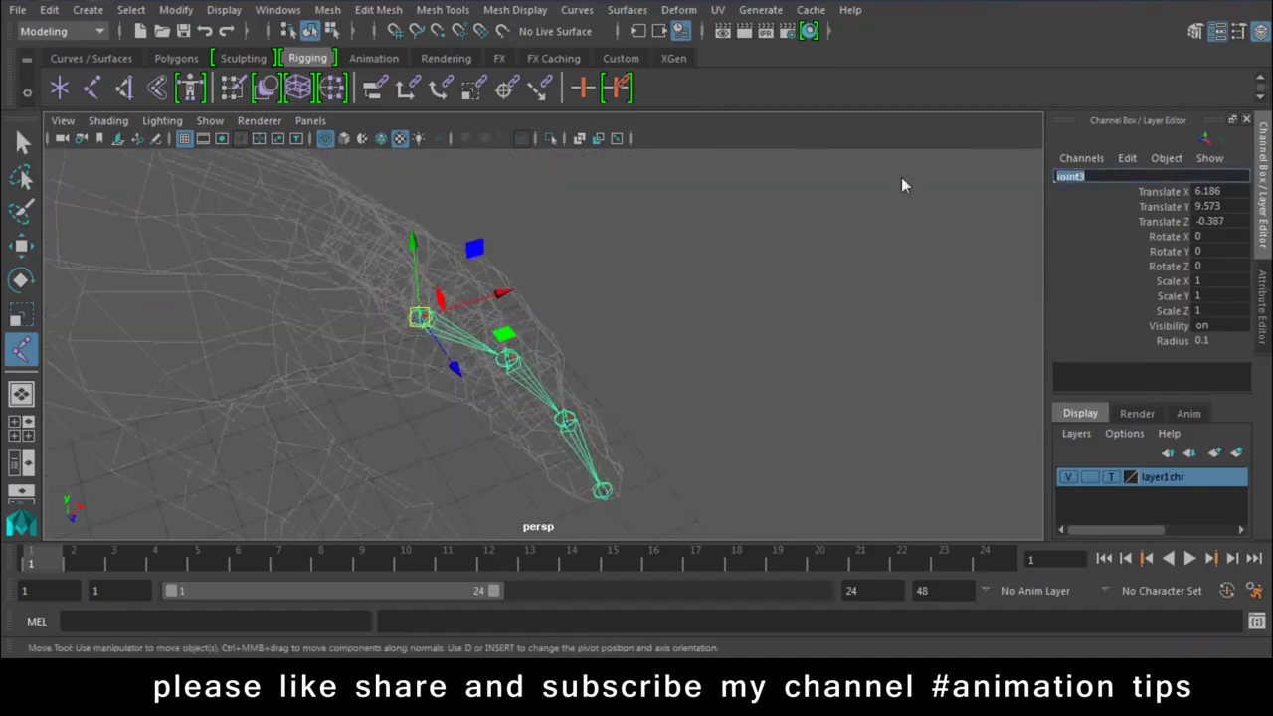
- Rename the base finger joint to L_index1
{"action": "key", "text": "BackSpace"}
{"action": "type", "text": "L_"}
{"action": "type", "text": "index"}
{"action": "key", "text": "Return"}
{"action": "key", "text": "Right"}
{"action": "type", "text": "1"}
{"action": "key", "text": "Return"}
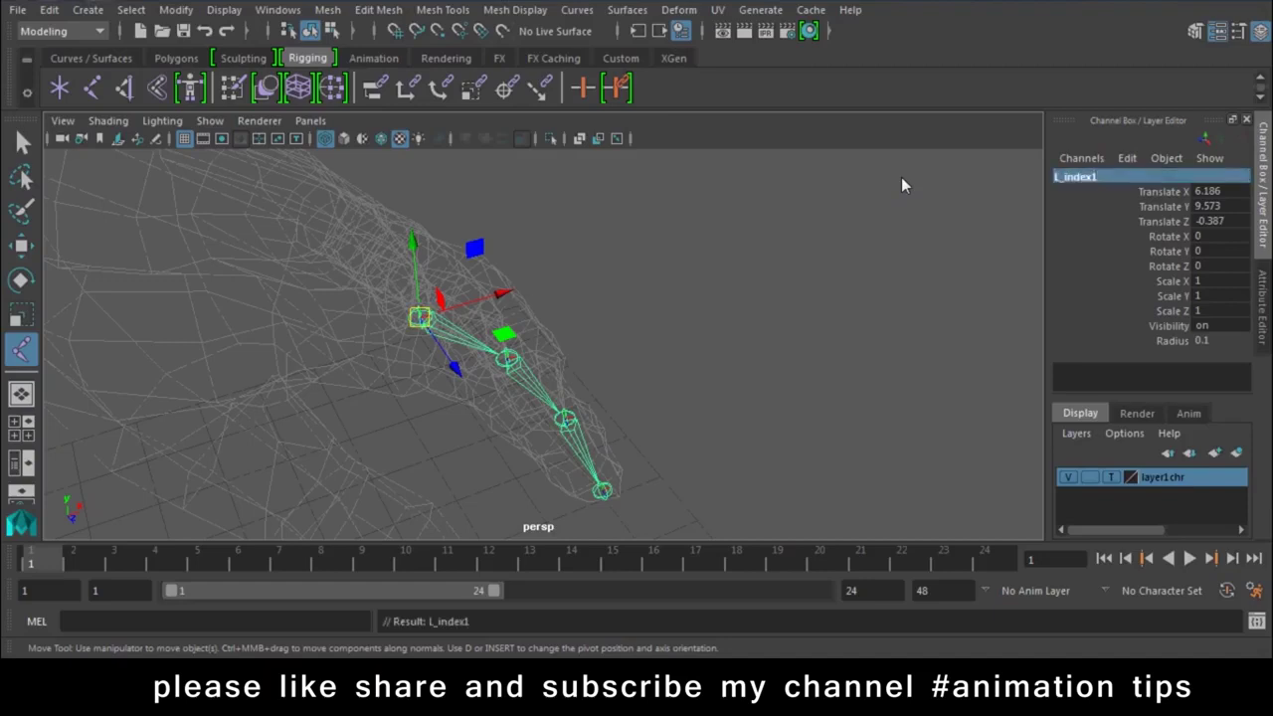
{"action": "key", "text": "Down"}
- Rename the second and third finger joints to L_index2 and L_index3
{"action": "double_click", "coordinate": [1093, 177]}
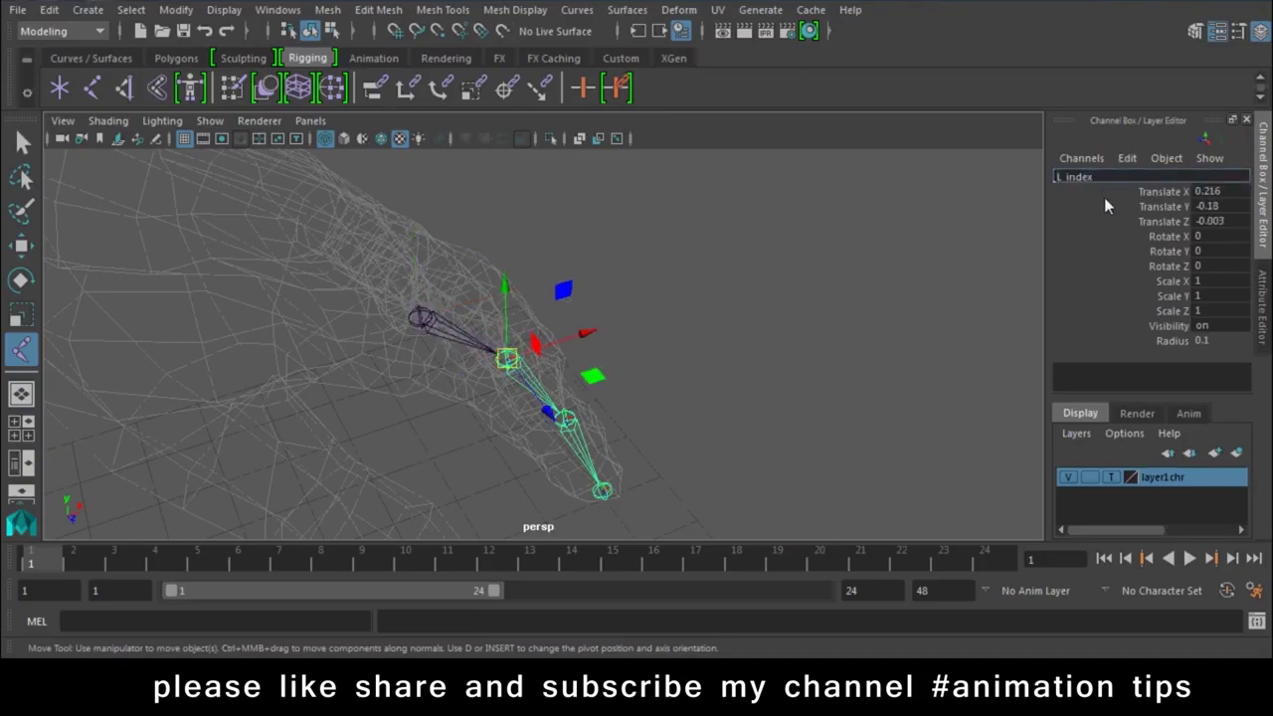
{"action": "key", "text": "Return"}
{"action": "left_click", "coordinate": [558, 427]}
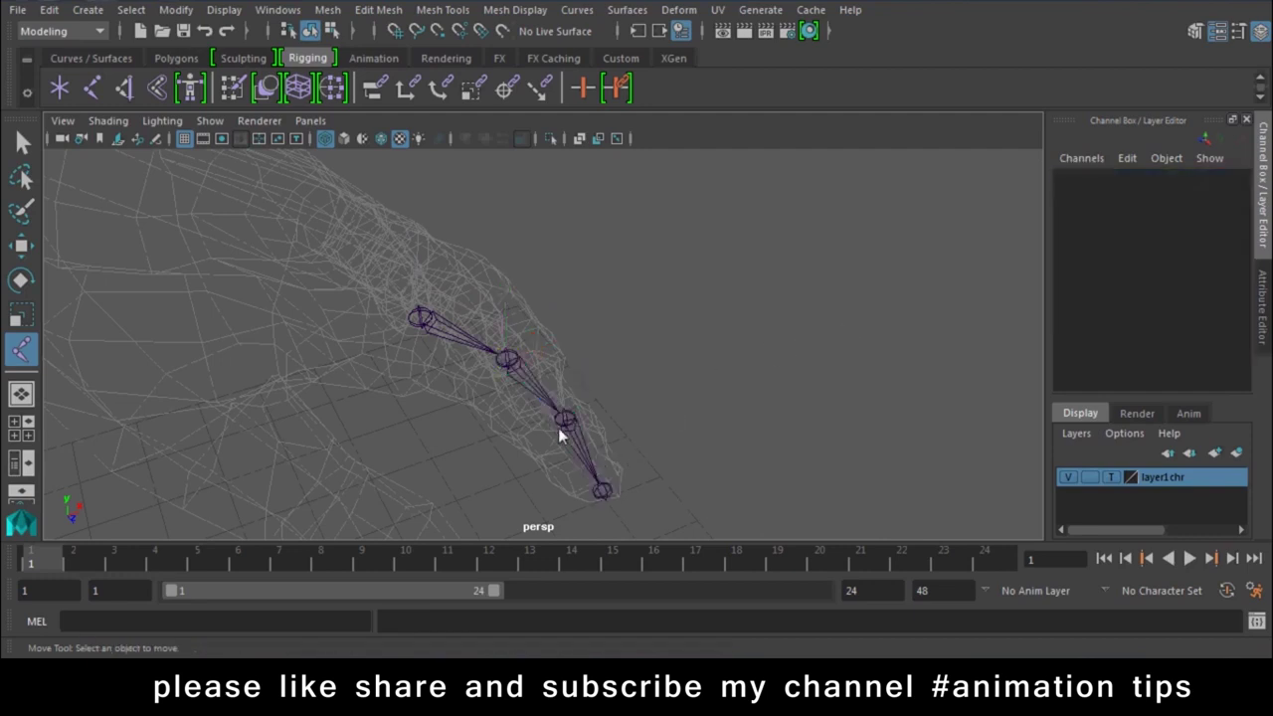
{"action": "left_click", "coordinate": [557, 427]}
{"action": "double_click", "coordinate": [1071, 177]}
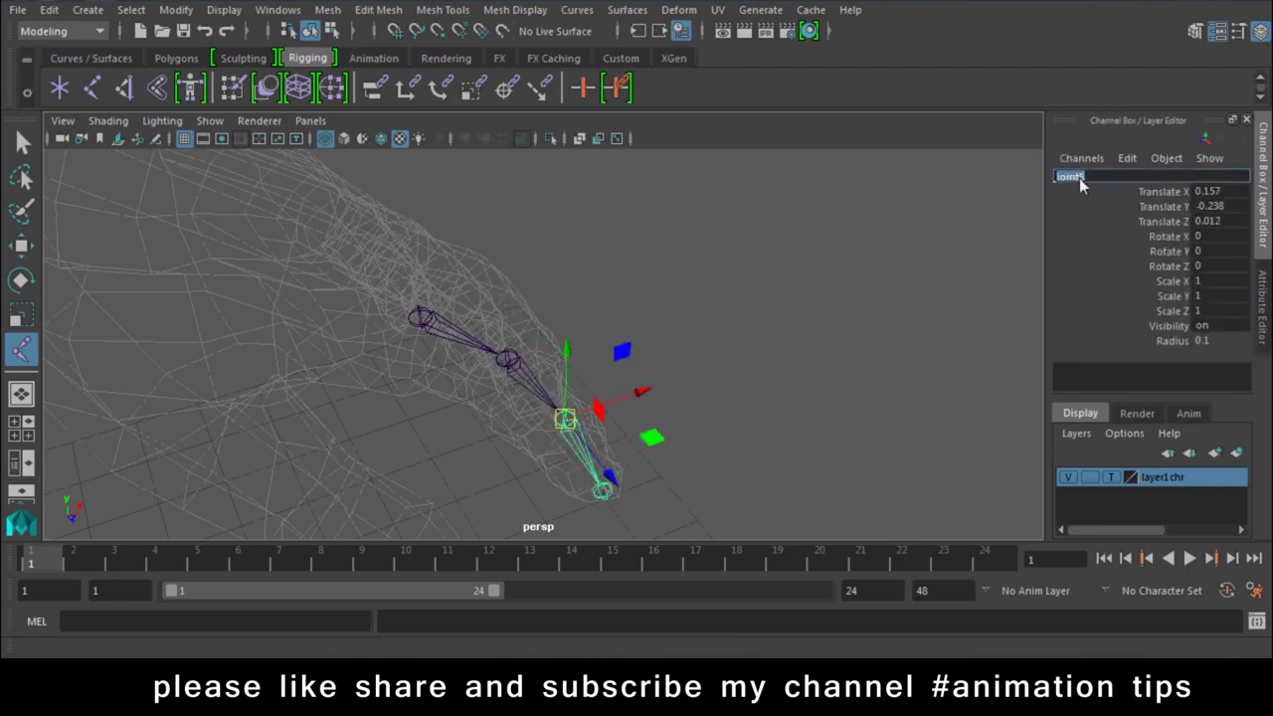
{"action": "type", "text": "L_index3"}
{"action": "key", "text": "Return"}
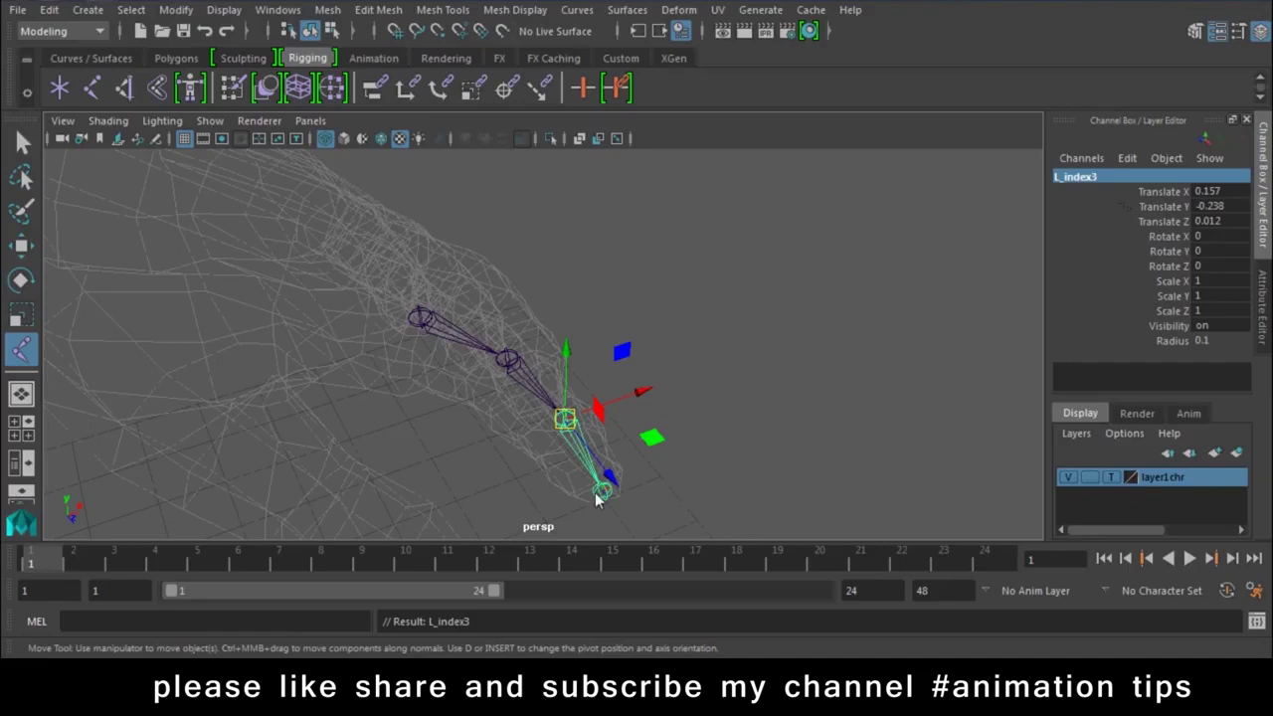
- Rename the fingertip joint to L_index4 and reselect L_index1
{"action": "left_click", "coordinate": [597, 497]}
{"action": "double_click", "coordinate": [1106, 174]}
{"action": "type", "text": "L_index"}
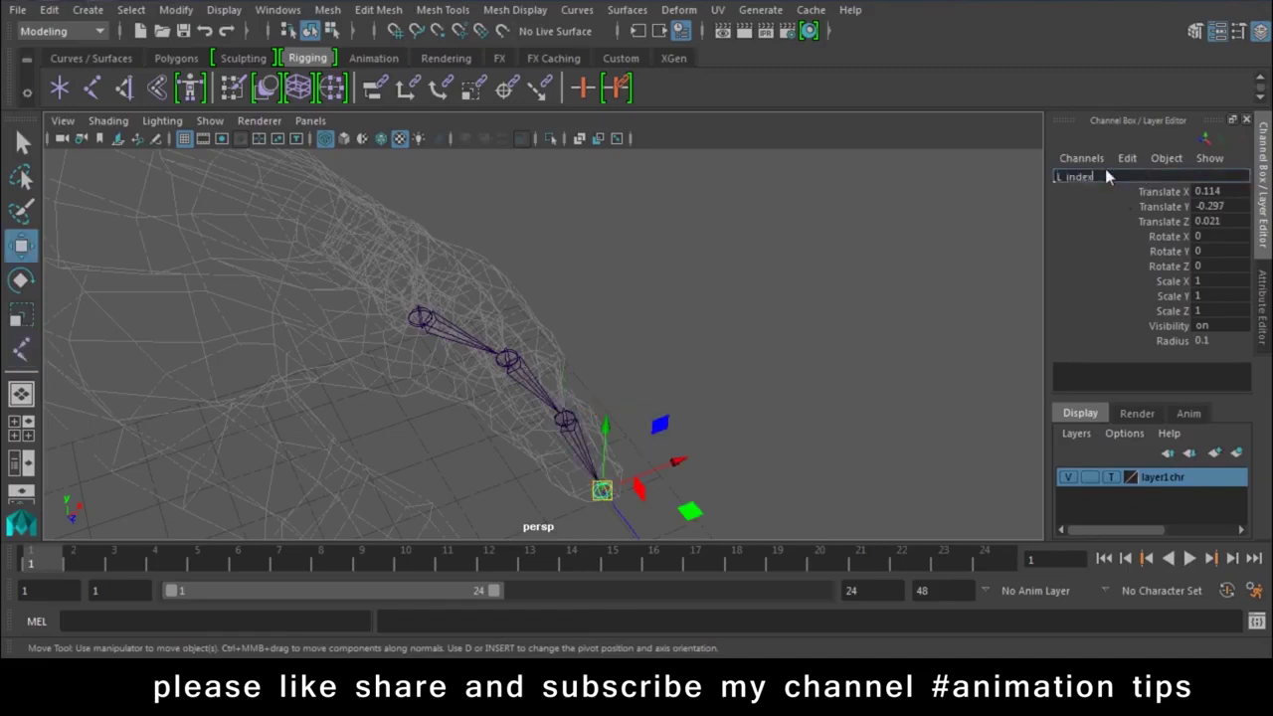
{"action": "type", "text": "4"}
{"action": "key", "text": "Return"}
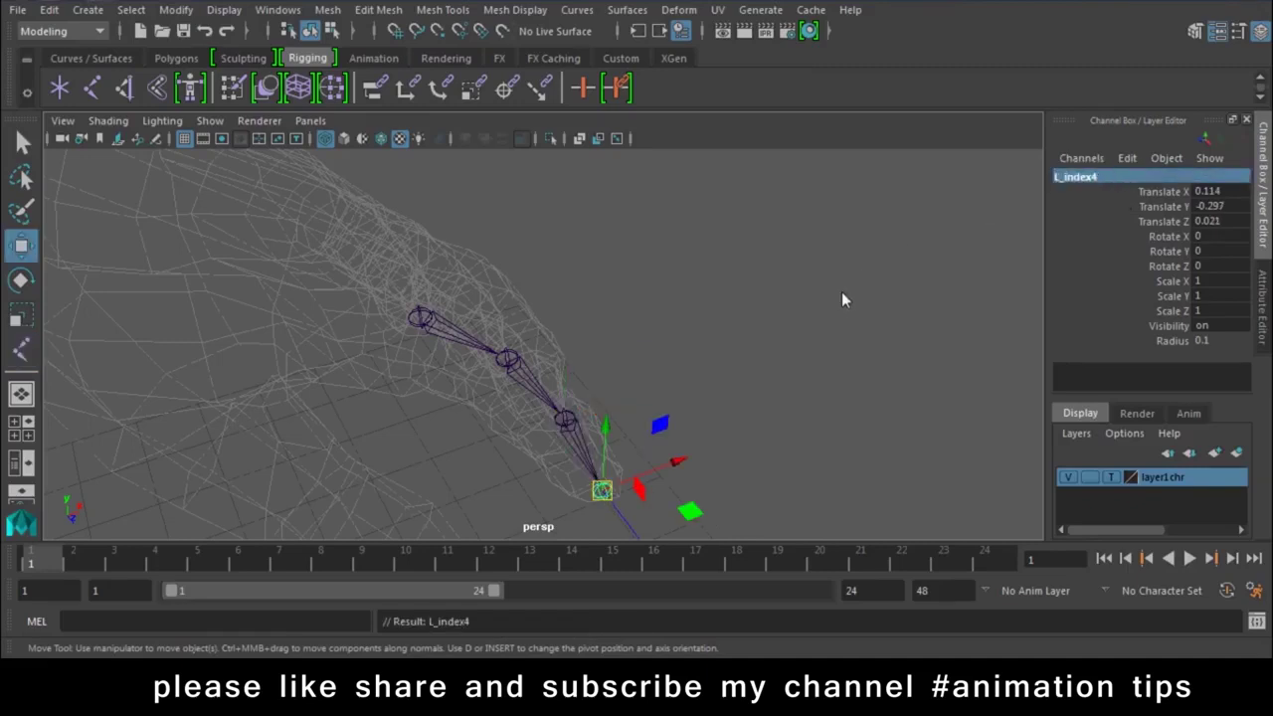
{"action": "left_click", "coordinate": [696, 358]}
{"action": "mouse_move", "coordinate": [613, 397]}
{"action": "left_mouse_down", "text": "alt"}
{"action": "mouse_move", "coordinate": [430, 398]}
{"action": "mouse_move", "coordinate": [485, 218]}
{"action": "mouse_move", "coordinate": [487, 316]}
{"action": "left_mouse_up", "text": "alt"}
- Duplicate the index chain, shift it toward the middle finger, and set Joint Orient Y to 0.769
{"action": "left_click", "coordinate": [485, 218]}
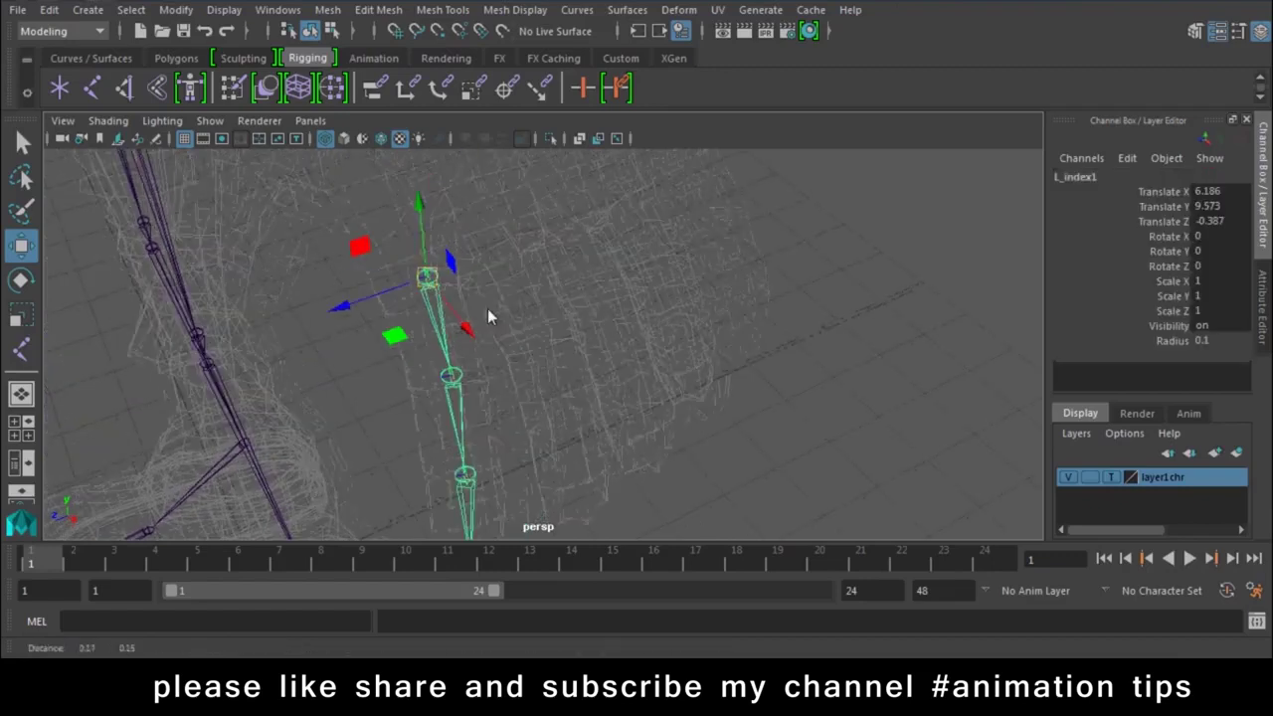
{"action": "key", "text": "ctrl+d"}
{"action": "mouse_move", "coordinate": [410, 303]}
{"action": "left_mouse_down"}
{"action": "mouse_move", "coordinate": [400, 309]}
{"action": "mouse_move", "coordinate": [447, 303]}
{"action": "mouse_move", "coordinate": [705, 398]}
{"action": "mouse_move", "coordinate": [473, 258]}
{"action": "mouse_move", "coordinate": [510, 256]}
{"action": "left_mouse_up"}
{"action": "left_click", "coordinate": [1264, 280]}
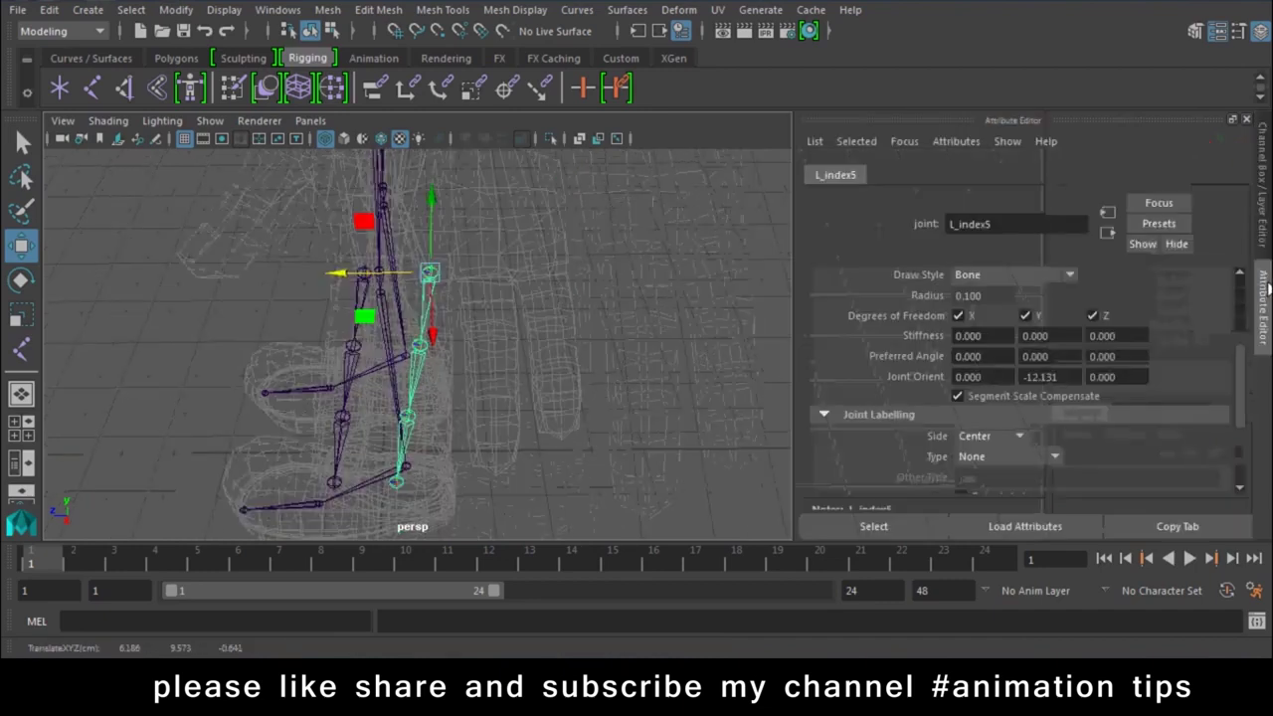
{"action": "key", "text": "ctrl+z"}
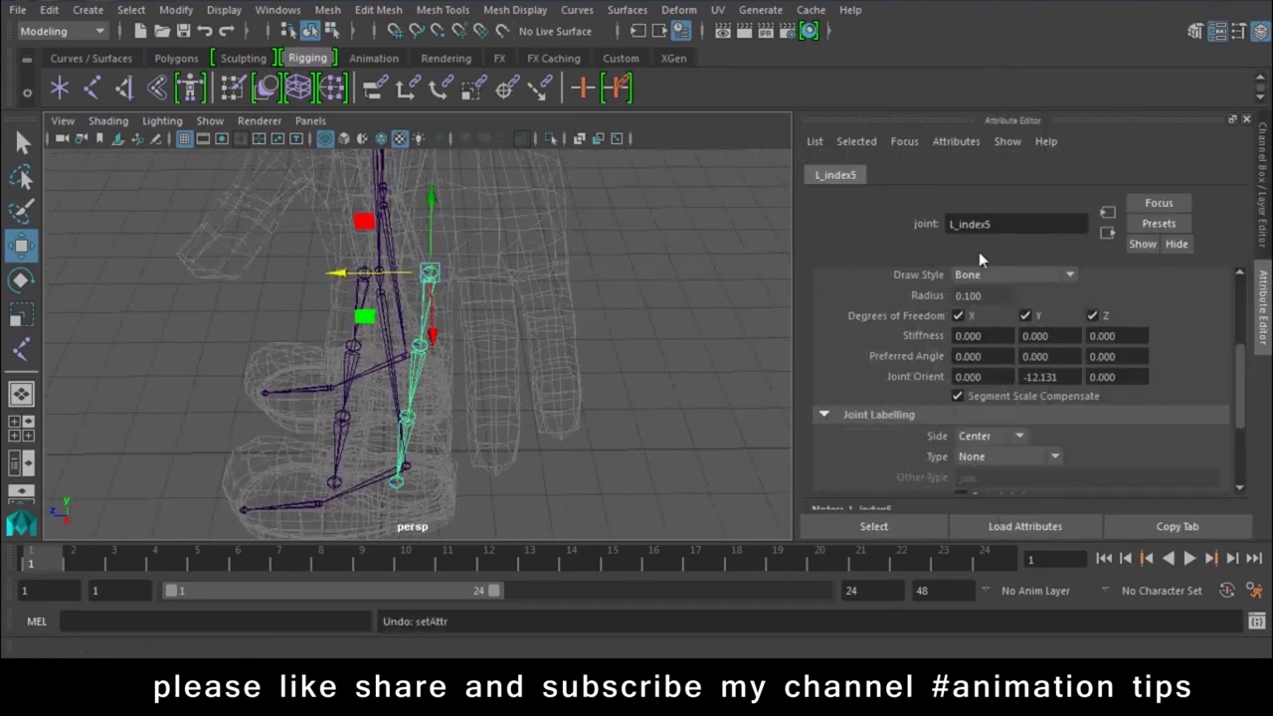
{"action": "mouse_move", "coordinate": [1046, 383]}
{"action": "left_mouse_down", "text": "ctrl"}
{"action": "mouse_move", "coordinate": [1163, 369]}
{"action": "mouse_move", "coordinate": [1228, 380]}
{"action": "left_mouse_up", "text": "ctrl"}
{"action": "mouse_move", "coordinate": [1014, 379]}
{"action": "left_mouse_down", "text": "ctrl"}
{"action": "mouse_move", "coordinate": [1094, 377]}
{"action": "mouse_move", "coordinate": [1079, 377]}
{"action": "left_mouse_up", "text": "ctrl"}
{"action": "left_click_drag", "start_coordinate": [551, 377], "coordinate": [470, 430], "text": "alt"}
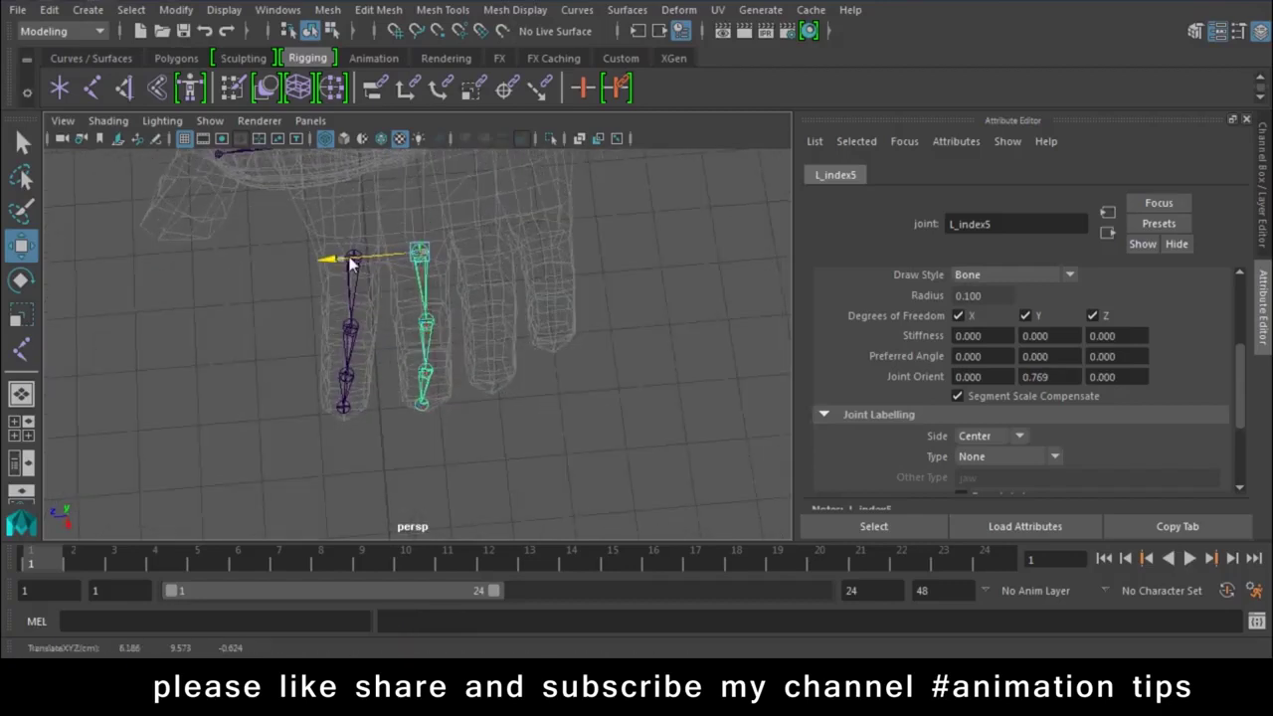
- Inspect the copied chain's joints and select its root L_index5
{"action": "left_click_drag", "start_coordinate": [511, 375], "coordinate": [432, 398], "text": "alt"}
{"action": "left_click", "coordinate": [425, 386]}
{"action": "left_click", "coordinate": [409, 427]}
{"action": "left_click", "coordinate": [423, 423]}
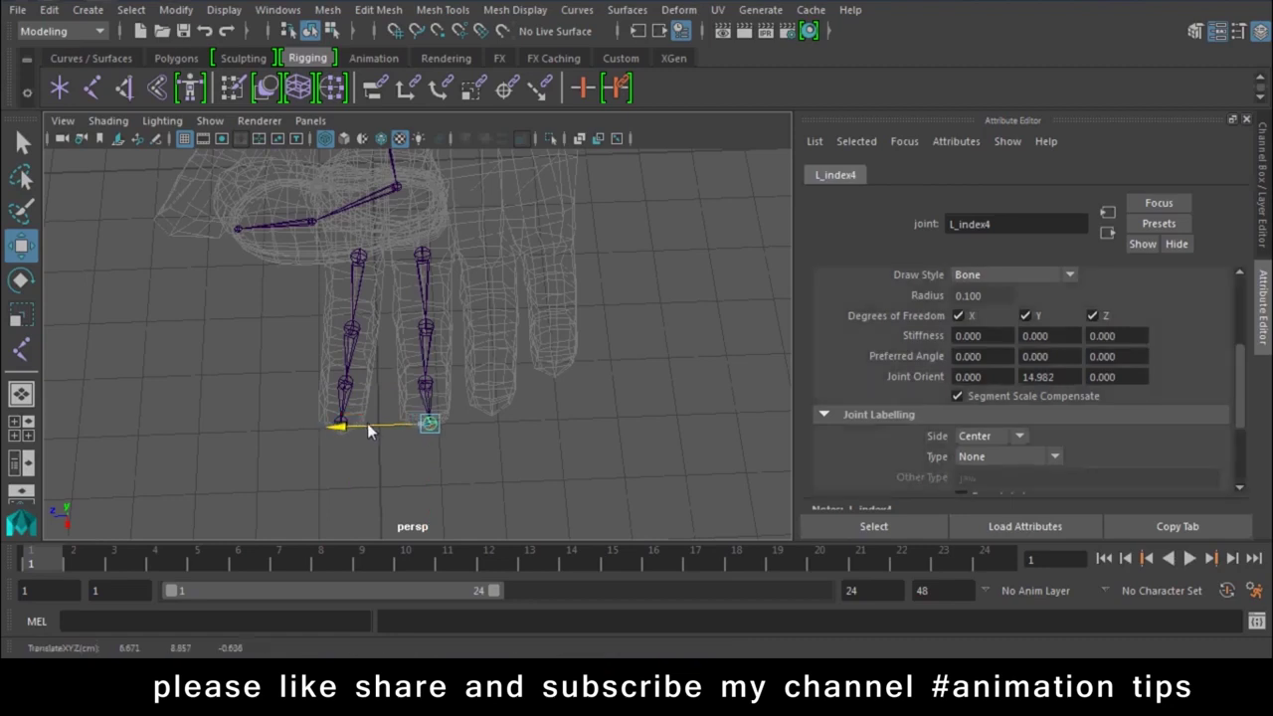
{"action": "mouse_move", "coordinate": [367, 422]}
{"action": "left_mouse_down", "text": "alt"}
{"action": "mouse_move", "coordinate": [564, 410]}
{"action": "mouse_move", "coordinate": [582, 328]}
{"action": "mouse_move", "coordinate": [440, 395]}
{"action": "left_mouse_up", "text": "alt"}
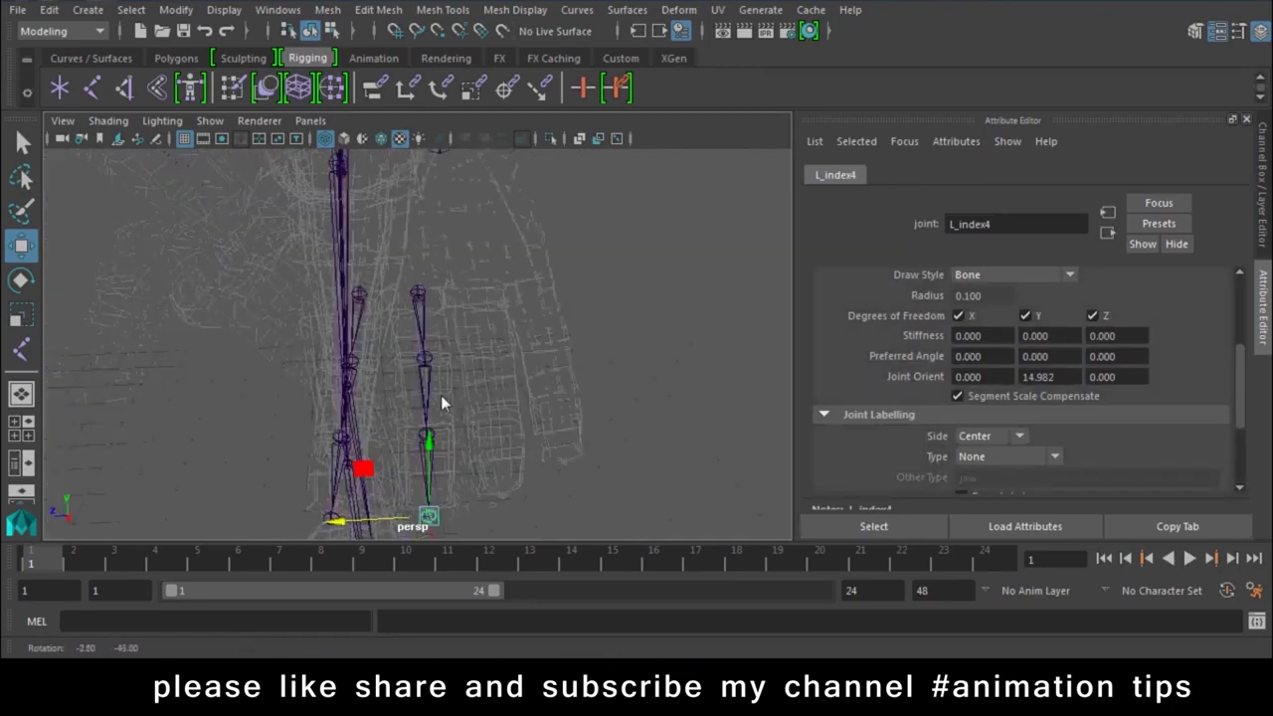
{"action": "left_click", "coordinate": [428, 296]}
{"action": "right_click_drag", "start_coordinate": [428, 296], "coordinate": [510, 403], "text": "alt"}
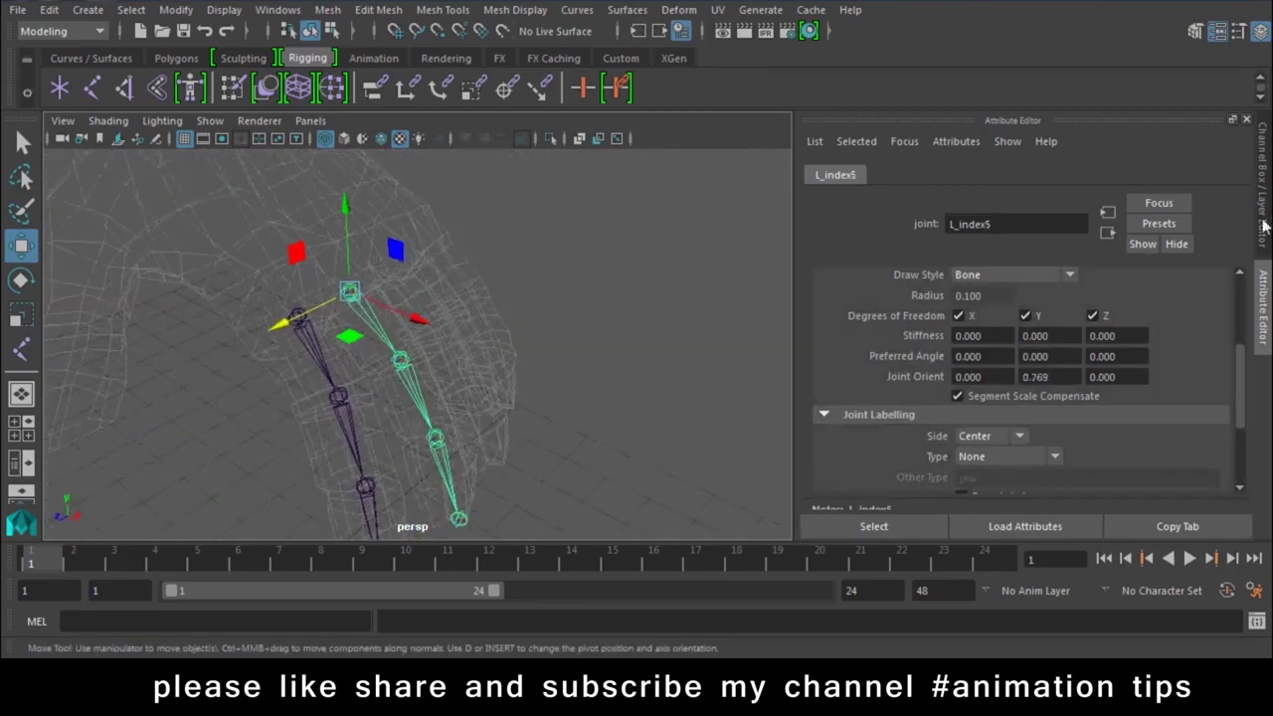
- Rename the copy's first two joints to L_middle1 and L_middle2
{"action": "left_click", "coordinate": [1265, 227]}
{"action": "left_click", "coordinate": [1094, 182]}
{"action": "left_click_drag", "start_coordinate": [1101, 177], "coordinate": [1087, 181]}
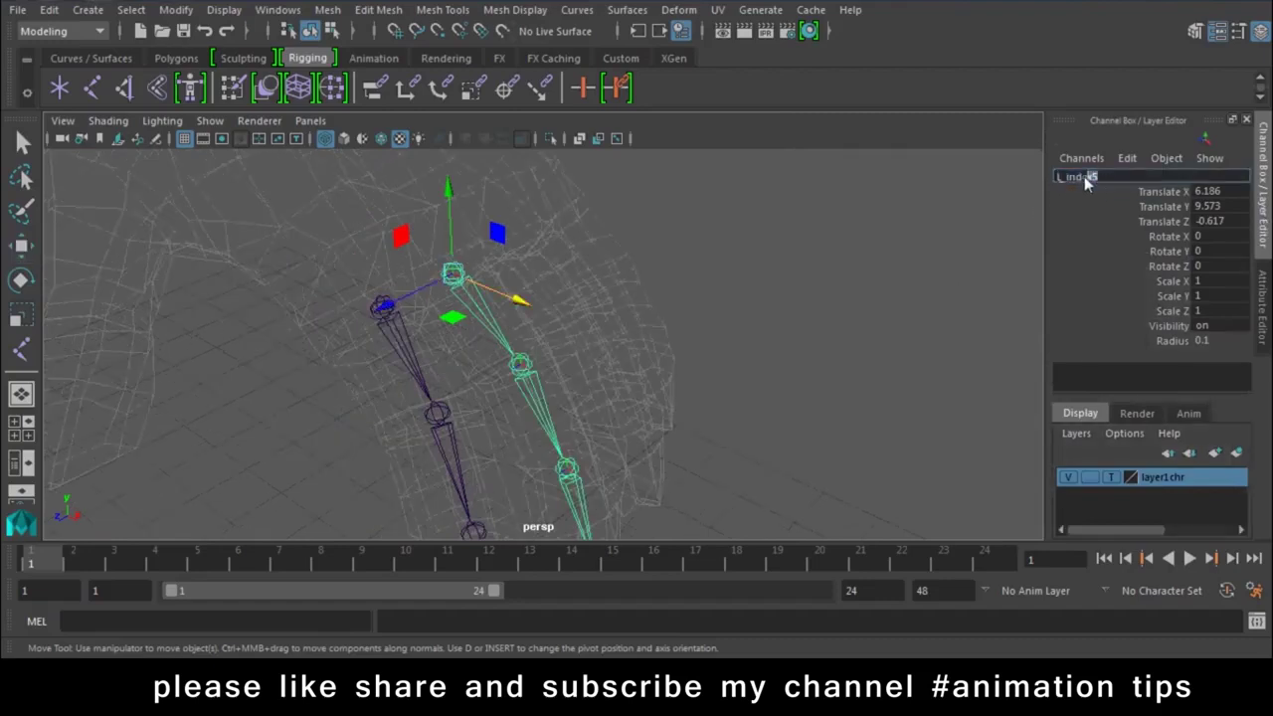
{"action": "type", "text": "mid"}
{"action": "key", "text": "Return"}
{"action": "left_click", "coordinate": [521, 362]}
{"action": "left_click", "coordinate": [1115, 178]}
{"action": "type", "text": "middle"}
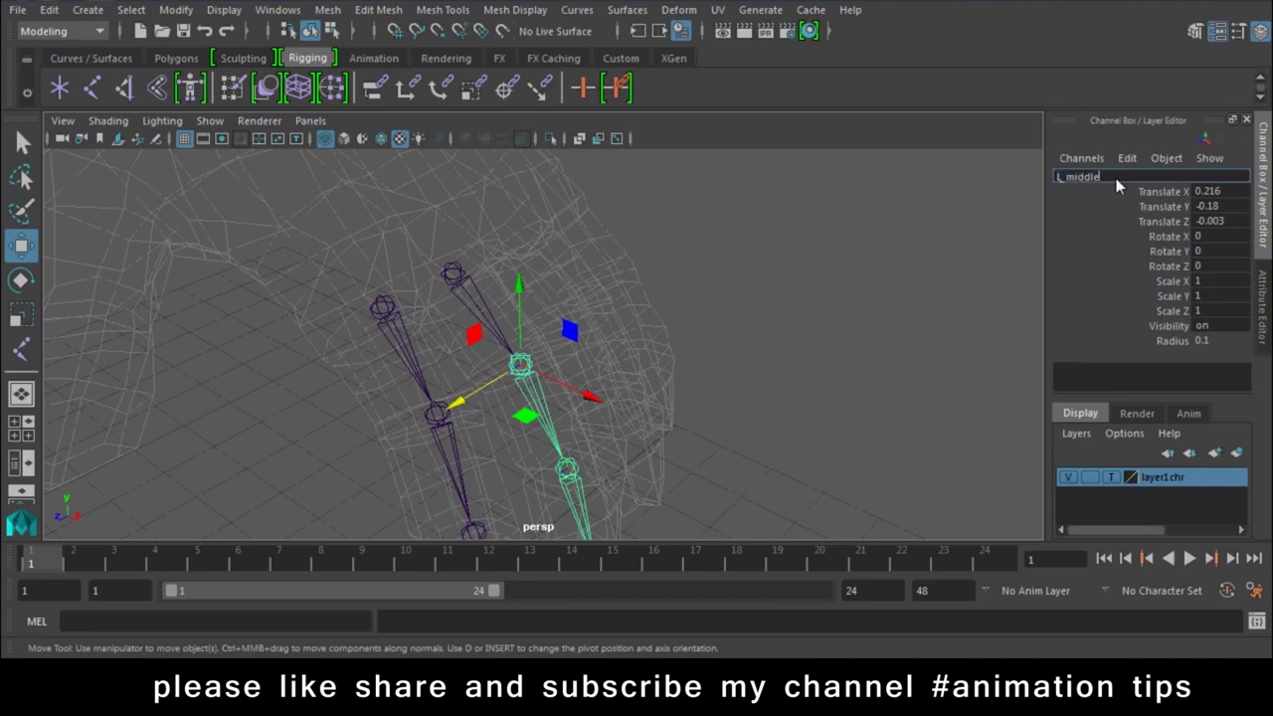
{"action": "key", "text": "Return"}
- Rename the third and fingertip joints to L_middle3 and L_middle4
{"action": "left_click", "coordinate": [563, 469]}
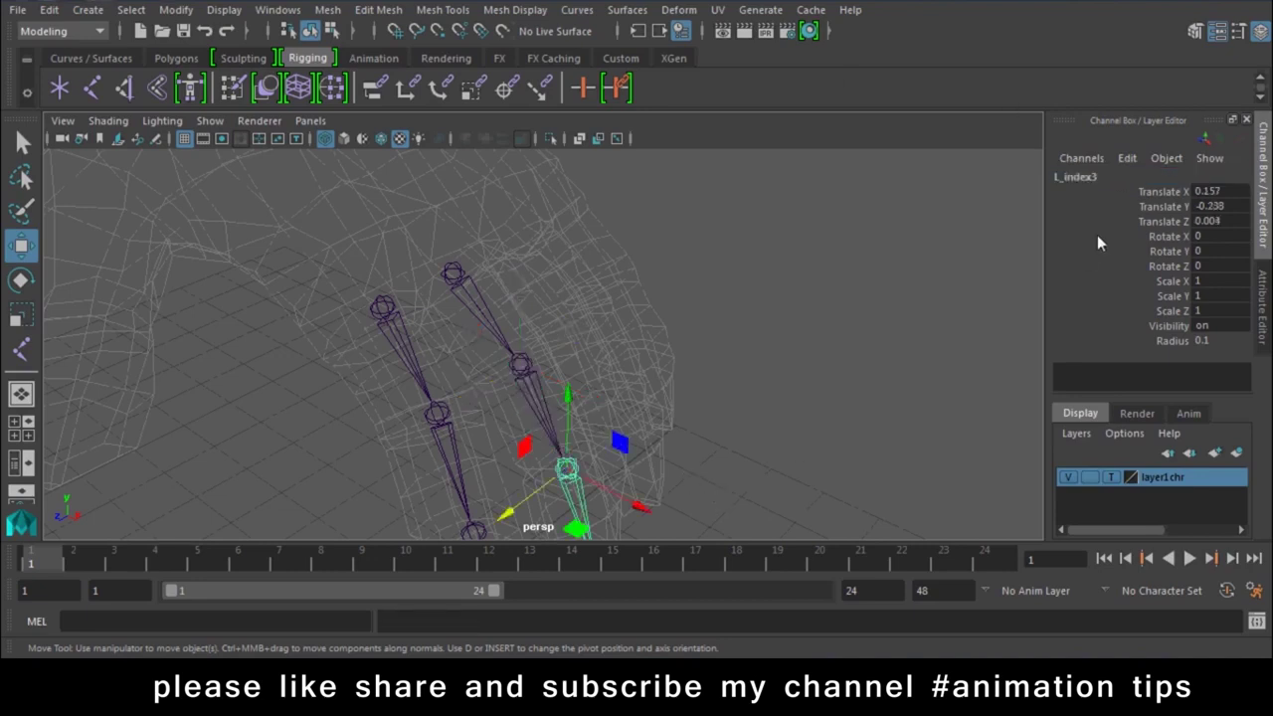
{"action": "left_click", "coordinate": [1094, 176]}
{"action": "type", "text": "middl"}
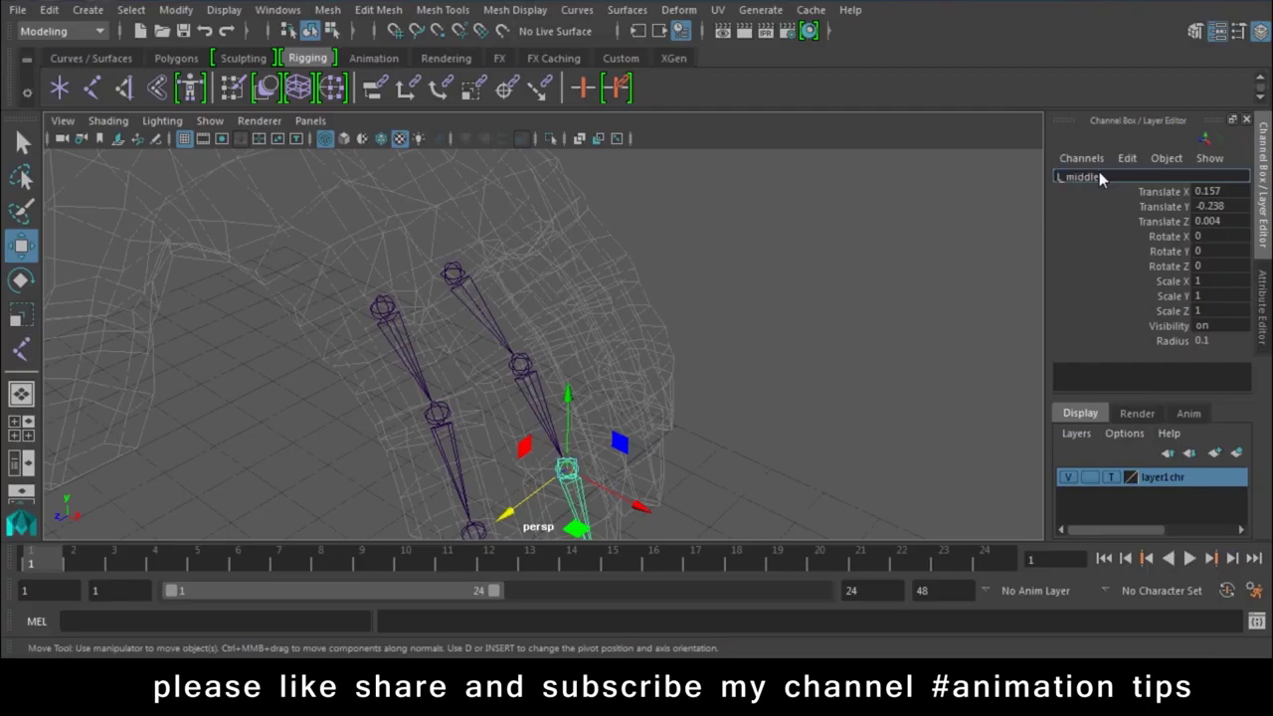
{"action": "type", "text": "3"}
{"action": "key", "text": "Return"}
{"action": "key", "text": "f"}
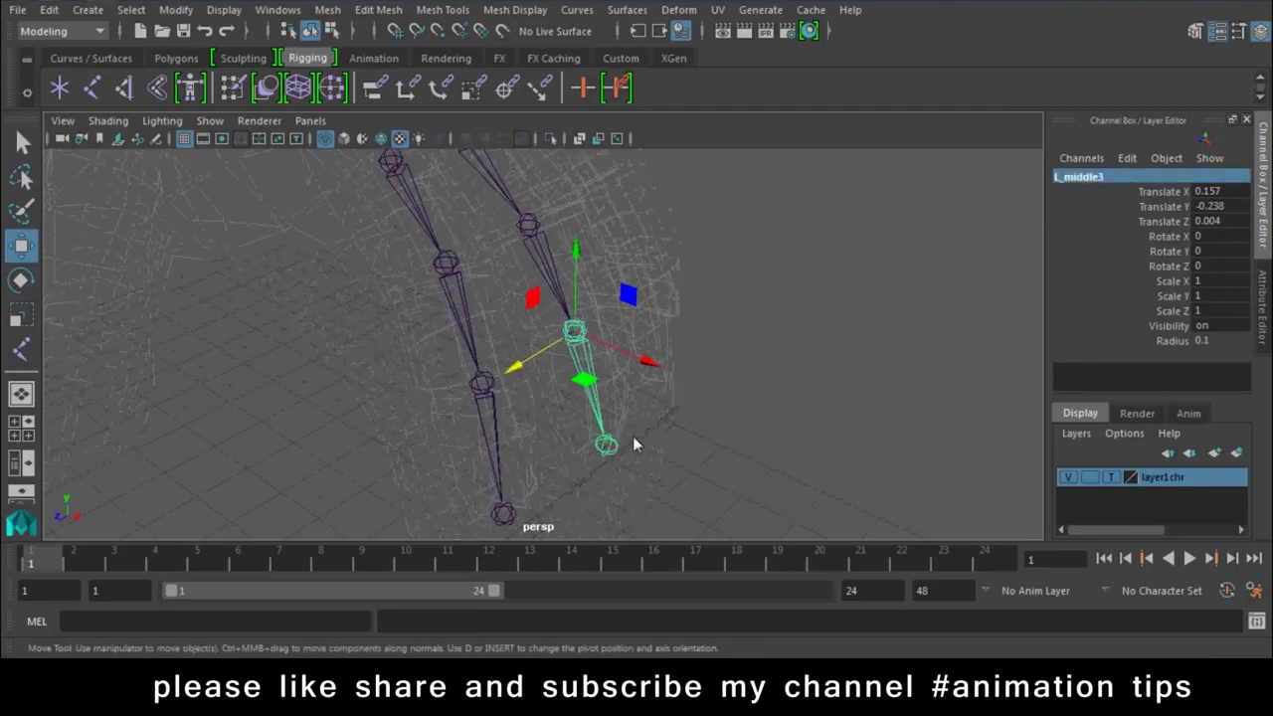
{"action": "left_click", "coordinate": [606, 444]}
{"action": "left_click", "coordinate": [1121, 175]}
{"action": "type", "text": "L_middle4"}
{"action": "key", "text": "Return"}
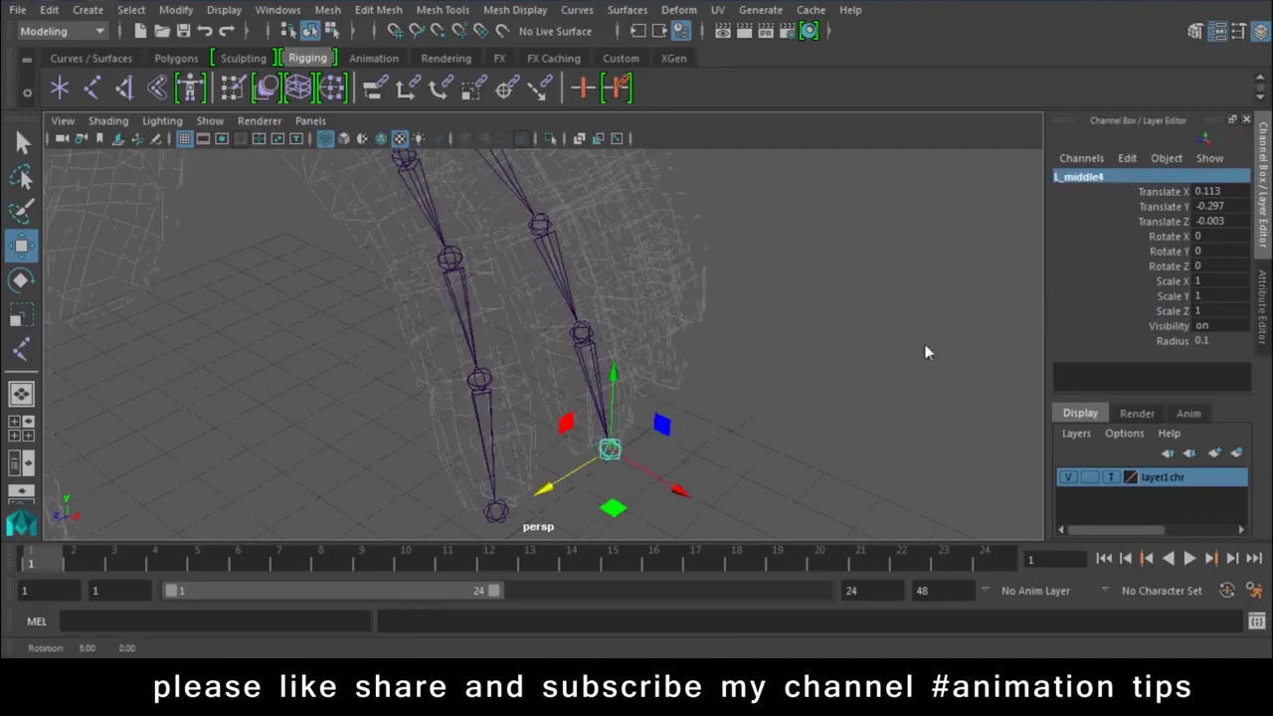
- Move the L_middle1 chain root further into the middle finger along Z
{"action": "left_click_drag", "start_coordinate": [925, 352], "coordinate": [587, 281], "text": "alt"}
{"action": "left_click", "coordinate": [586, 273]}
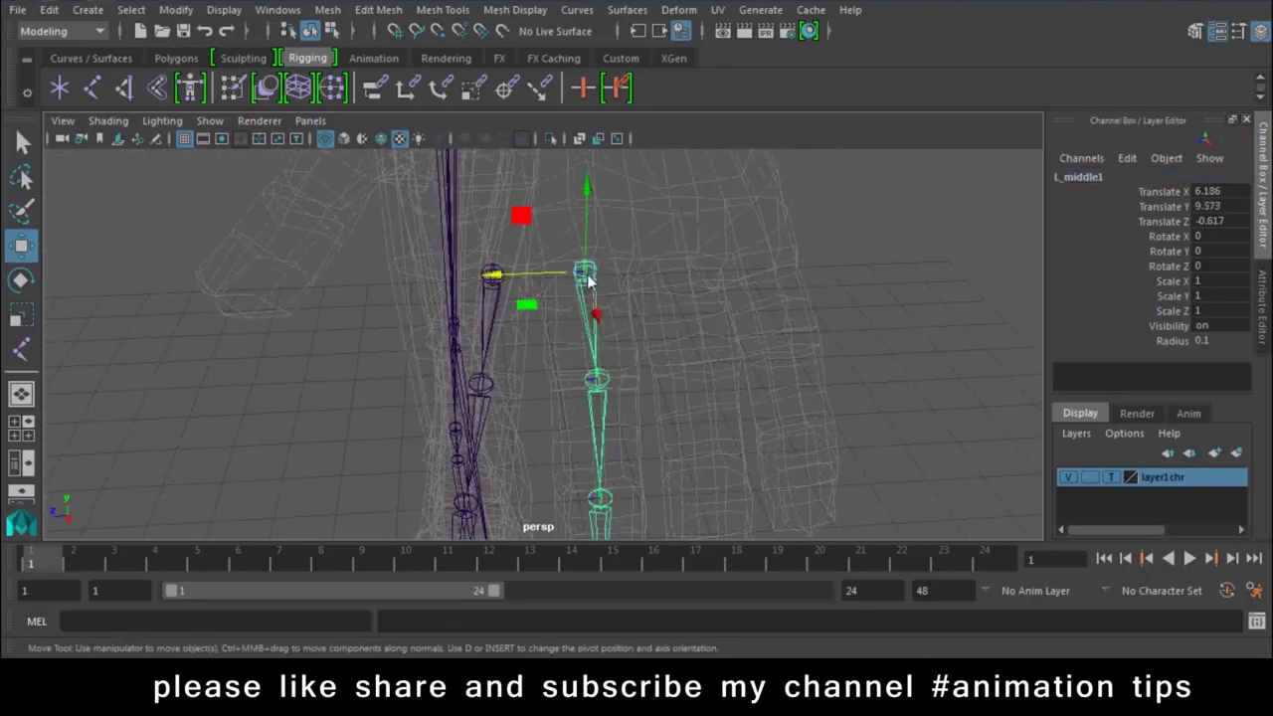
{"action": "mouse_move", "coordinate": [491, 286]}
{"action": "left_mouse_down"}
{"action": "mouse_move", "coordinate": [589, 275]}
{"action": "mouse_move", "coordinate": [631, 366]}
{"action": "mouse_move", "coordinate": [646, 337]}
{"action": "mouse_move", "coordinate": [674, 342]}
{"action": "left_mouse_up"}
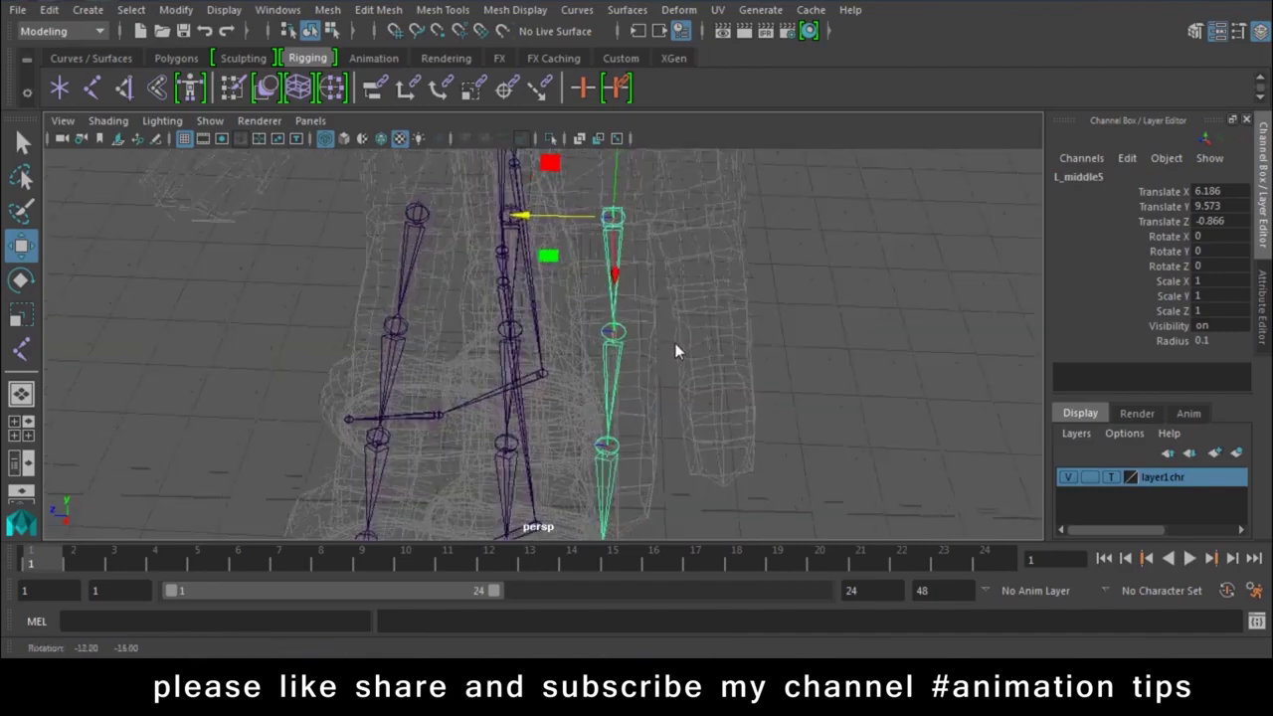
{"action": "left_click", "coordinate": [1260, 288]}
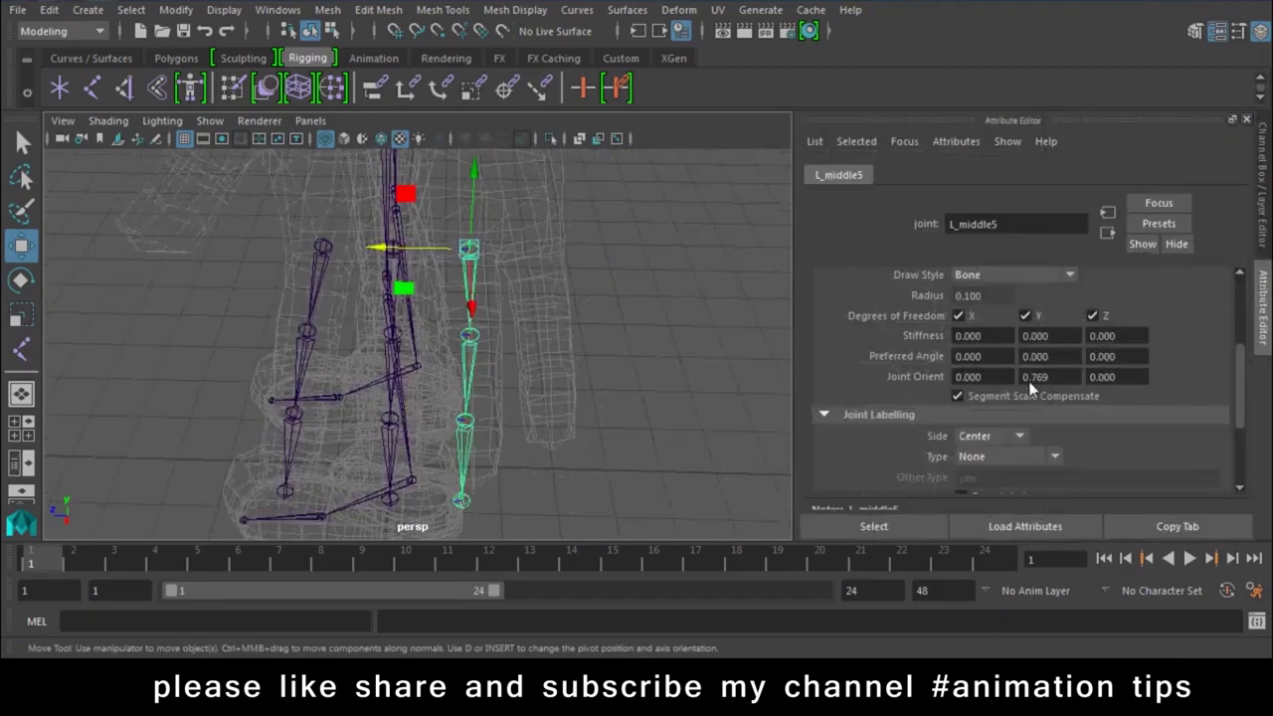
- Adjust the chain root's orientation in the Attribute Editor and select L_middle5
{"action": "scroll", "coordinate": [1028, 408], "scroll_direction": "down", "scroll_amount": 3}
{"action": "scroll", "coordinate": [1028, 408], "scroll_direction": "up", "scroll_amount": 4}
{"action": "left_click_drag", "start_coordinate": [1033, 434], "coordinate": [1232, 452], "text": "ctrl"}
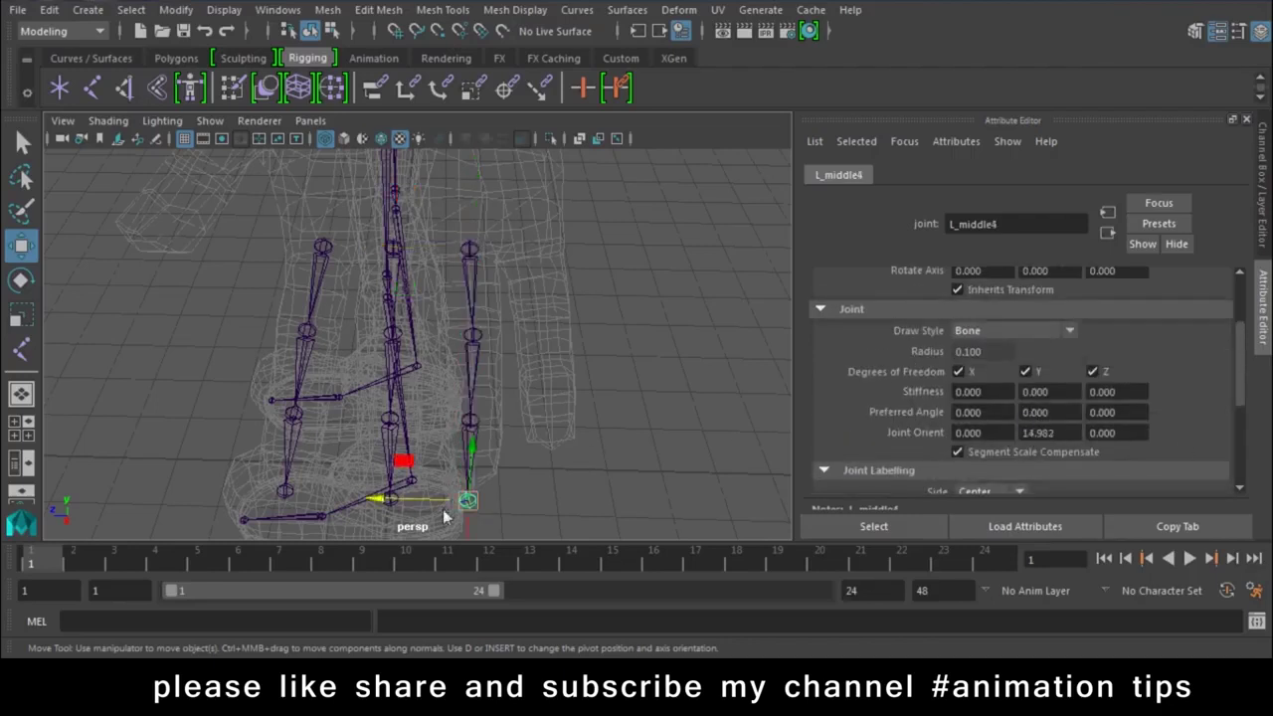
{"action": "left_click", "coordinate": [471, 423]}
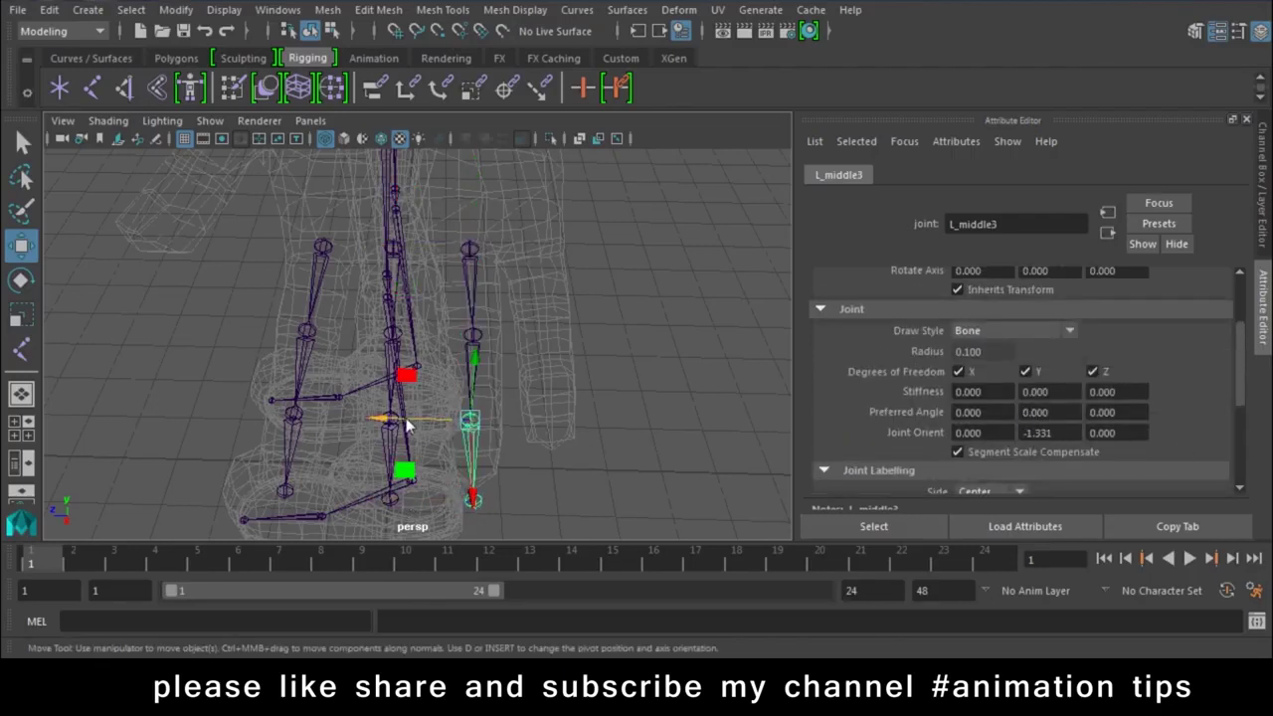
{"action": "left_click", "coordinate": [470, 246]}
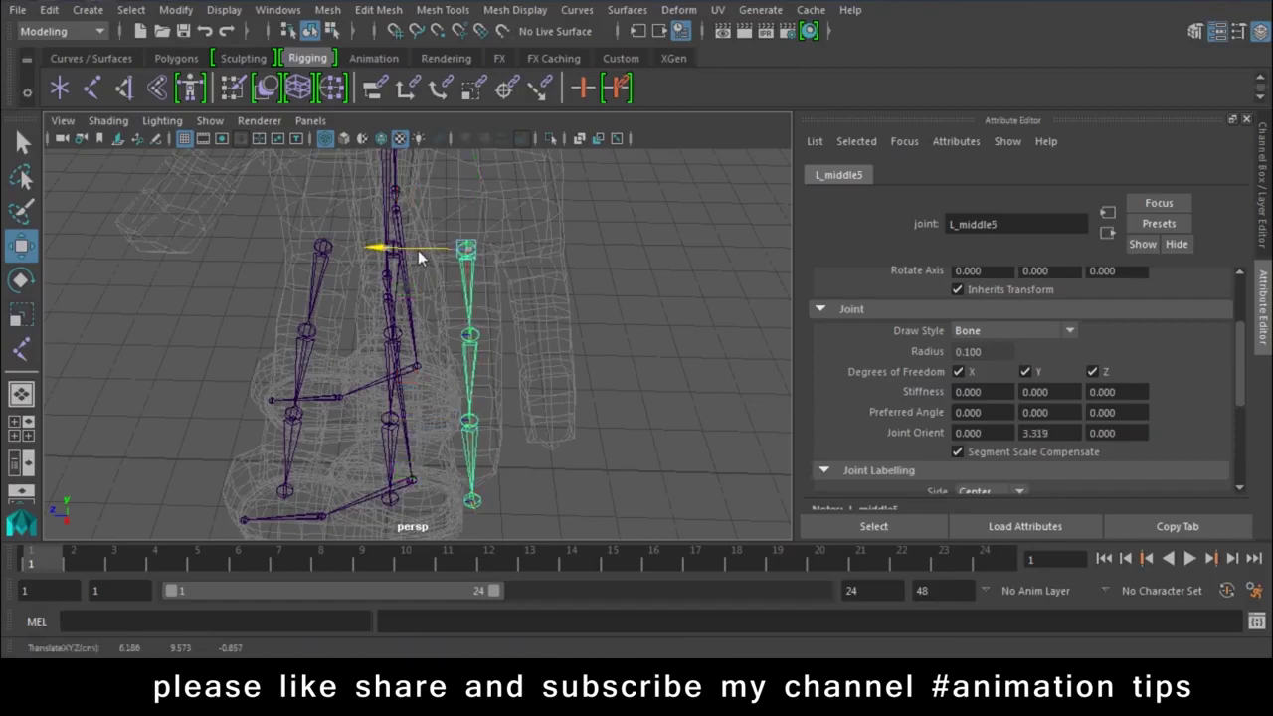
{"action": "left_click_drag", "start_coordinate": [418, 250], "coordinate": [442, 380], "text": "alt"}
{"action": "right_click_drag", "start_coordinate": [442, 380], "coordinate": [600, 413], "text": "alt"}
{"action": "mouse_move", "coordinate": [600, 413]}
{"action": "left_mouse_down", "text": "alt"}
{"action": "mouse_move", "coordinate": [597, 399]}
{"action": "mouse_move", "coordinate": [676, 406]}
{"action": "mouse_move", "coordinate": [627, 370]}
{"action": "left_mouse_up", "text": "alt"}
- Raise the L_middle2 joint so it fits the knuckle
{"action": "left_click", "coordinate": [620, 393]}
{"action": "left_click", "coordinate": [624, 487]}
{"action": "left_click_drag", "start_coordinate": [720, 519], "coordinate": [710, 511]}
{"action": "mouse_move", "coordinate": [716, 367]}
{"action": "left_mouse_down", "text": "alt"}
{"action": "mouse_move", "coordinate": [435, 366]}
{"action": "mouse_move", "coordinate": [374, 389]}
{"action": "mouse_move", "coordinate": [363, 381]}
{"action": "left_mouse_up", "text": "alt"}
{"action": "mouse_move", "coordinate": [305, 444]}
{"action": "left_mouse_down", "text": "alt"}
{"action": "mouse_move", "coordinate": [360, 442]}
{"action": "mouse_move", "coordinate": [238, 399]}
{"action": "left_mouse_up", "text": "alt"}
{"action": "key", "text": "Up"}
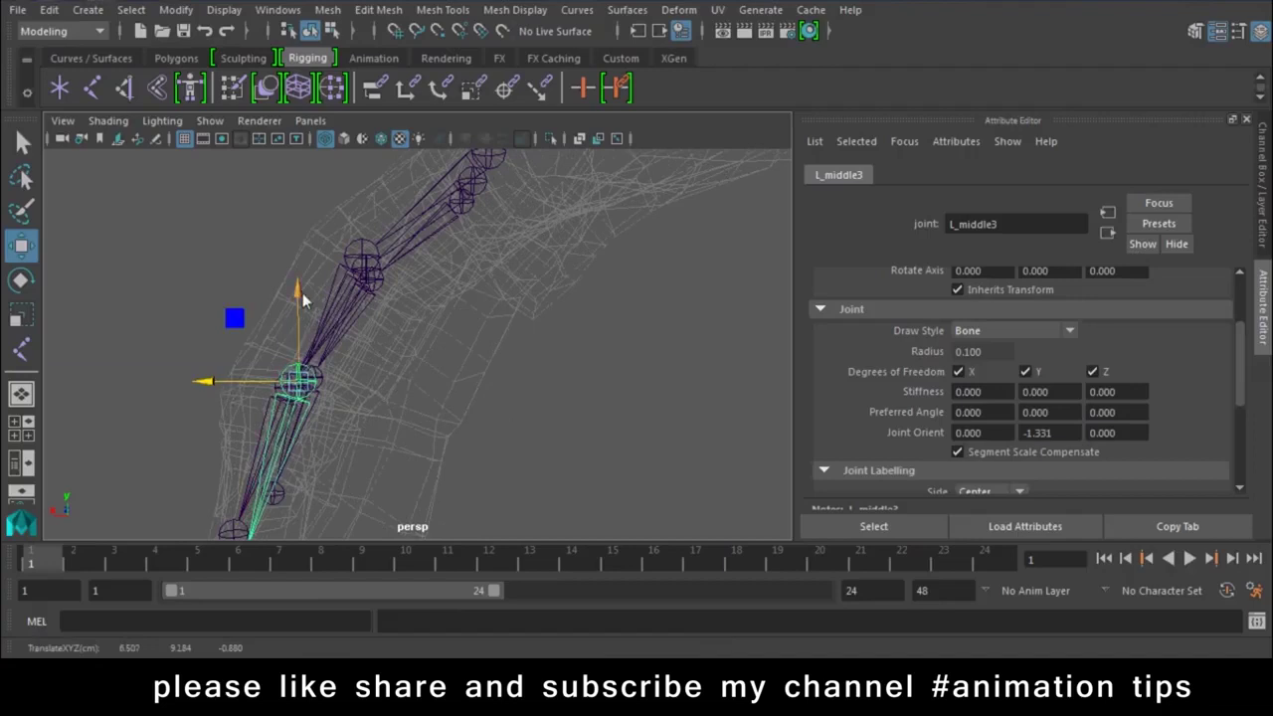
{"action": "left_click_drag", "start_coordinate": [365, 294], "coordinate": [362, 331], "text": "alt"}
{"action": "key", "text": "Up"}
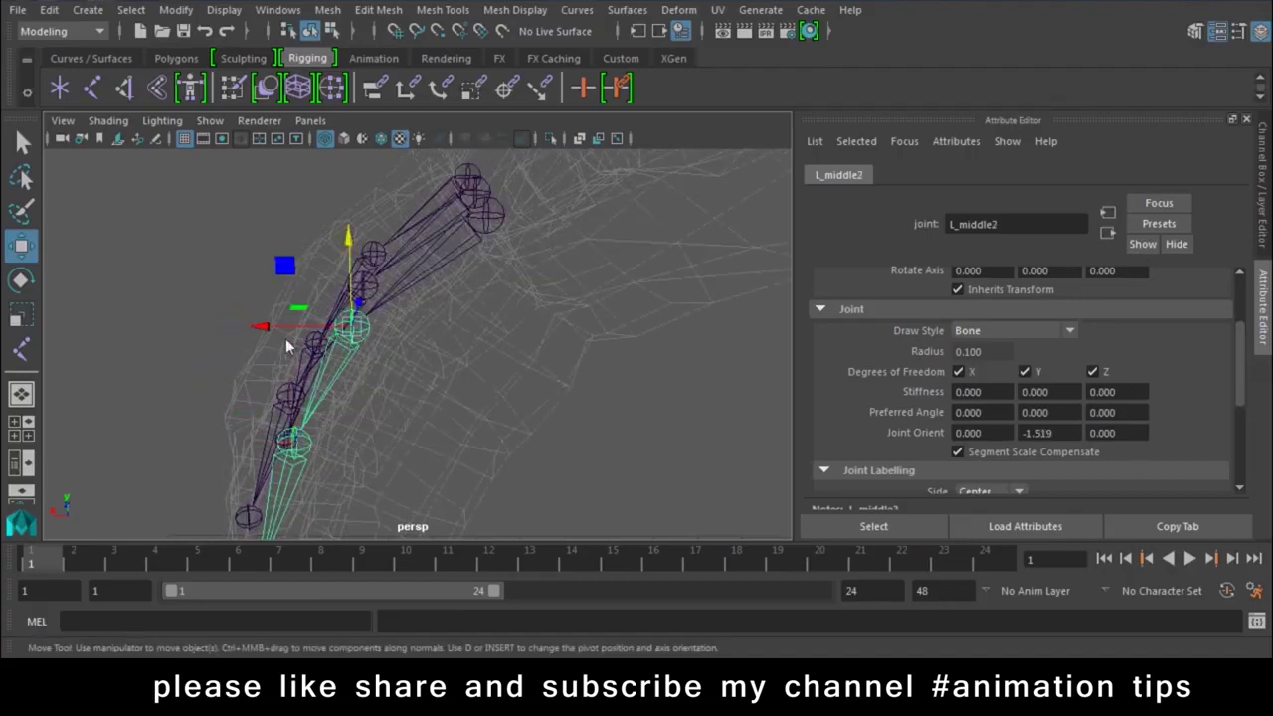
{"action": "left_click_drag", "start_coordinate": [279, 329], "coordinate": [480, 330], "text": "alt"}
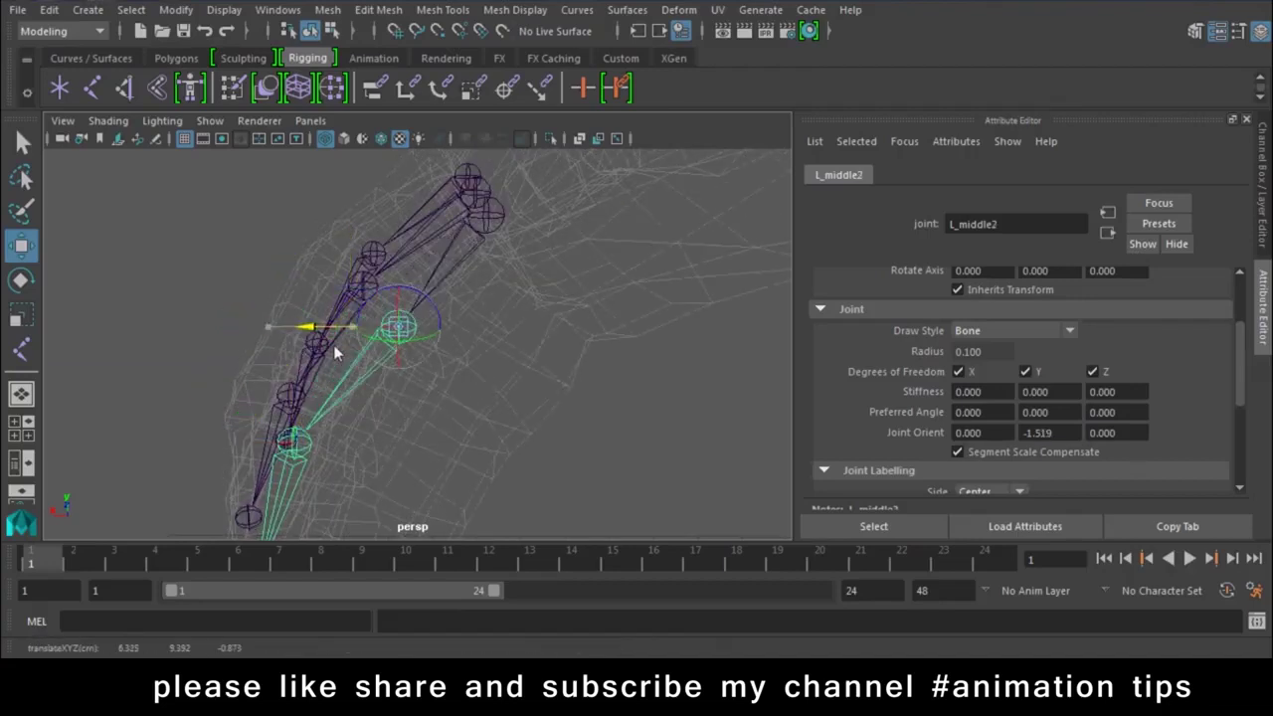
{"action": "left_click_drag", "start_coordinate": [415, 228], "coordinate": [353, 335]}
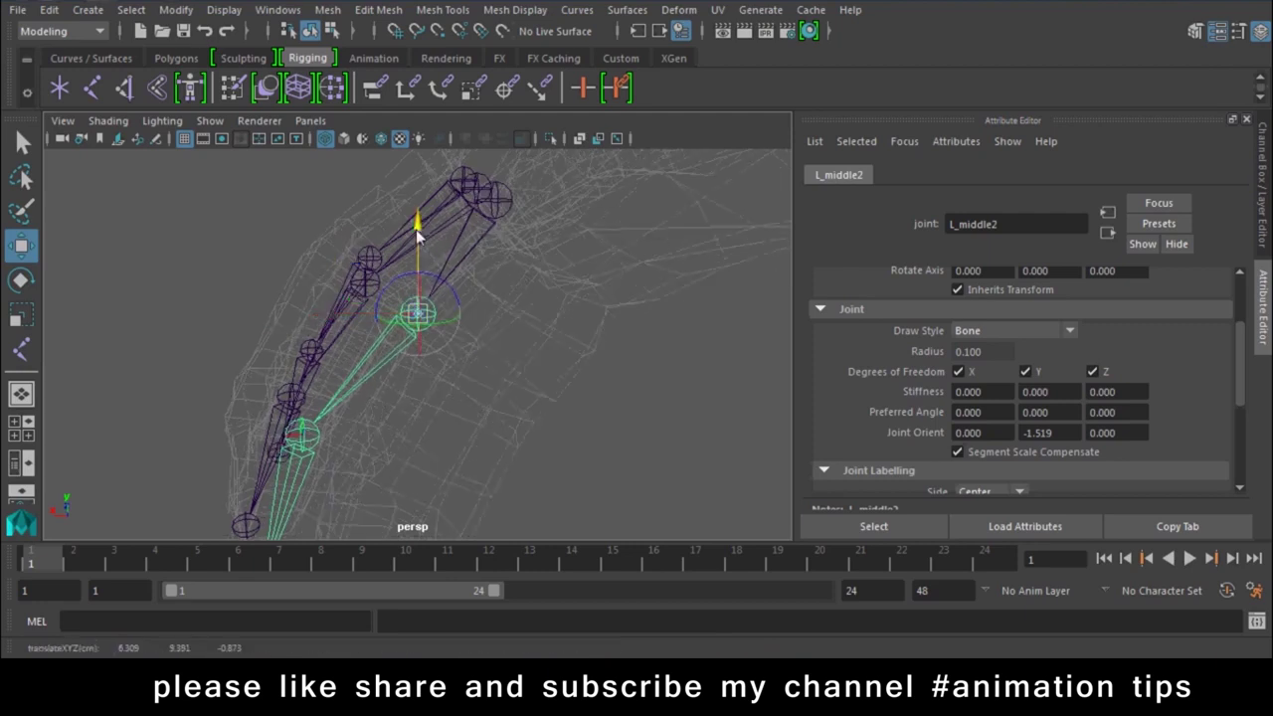
- Shift the L_middle3 joint sideways into the finger
{"action": "key", "text": "Down"}
{"action": "mouse_move", "coordinate": [368, 389]}
{"action": "left_mouse_down", "text": "alt"}
{"action": "mouse_move", "coordinate": [381, 444]}
{"action": "mouse_move", "coordinate": [367, 436]}
{"action": "left_mouse_up", "text": "alt"}
{"action": "left_click_drag", "start_coordinate": [263, 383], "coordinate": [286, 383]}
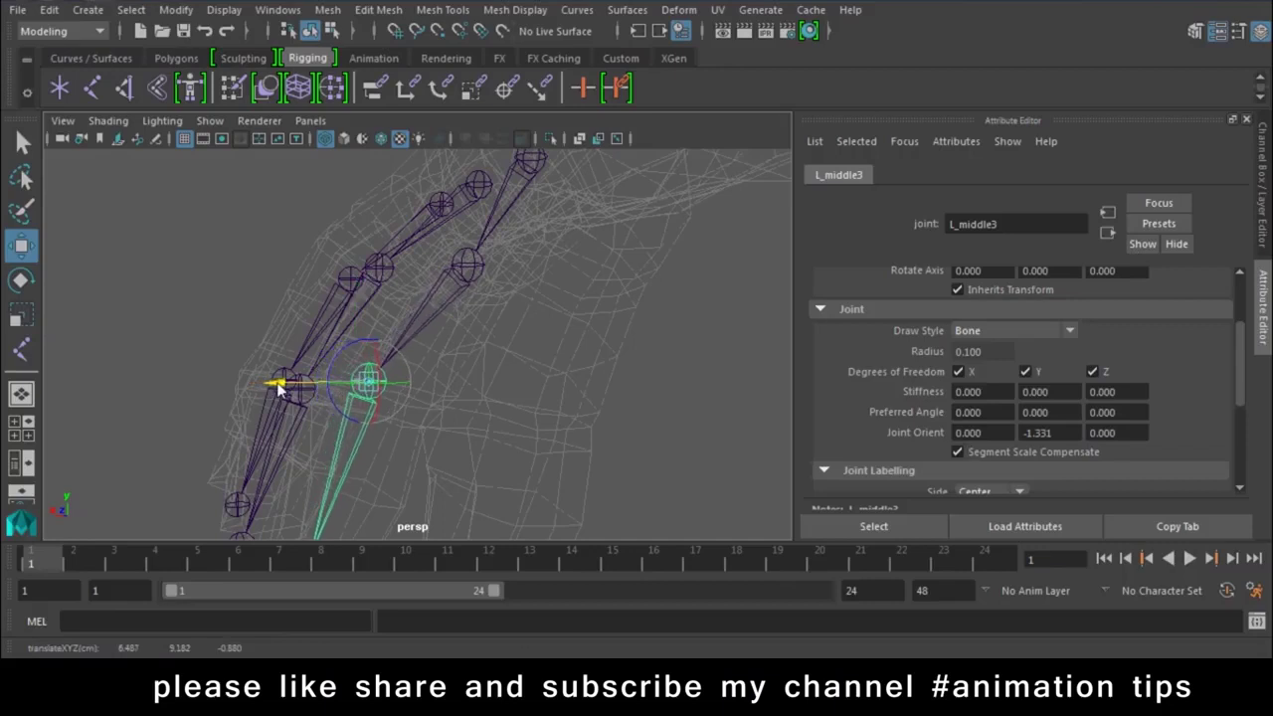
{"action": "mouse_move", "coordinate": [563, 444]}
{"action": "left_mouse_down", "text": "alt"}
{"action": "mouse_move", "coordinate": [662, 381]}
{"action": "mouse_move", "coordinate": [789, 388]}
{"action": "mouse_move", "coordinate": [653, 478]}
{"action": "left_mouse_up", "text": "alt"}
{"action": "key", "text": "Up"}
{"action": "right_click_drag", "start_coordinate": [653, 478], "coordinate": [490, 353], "text": "alt"}
{"action": "mouse_move", "coordinate": [490, 353]}
{"action": "left_mouse_down", "text": "alt"}
{"action": "mouse_move", "coordinate": [495, 413]}
{"action": "mouse_move", "coordinate": [467, 403]}
{"action": "mouse_move", "coordinate": [601, 434]}
{"action": "mouse_move", "coordinate": [403, 419]}
{"action": "mouse_move", "coordinate": [244, 384]}
{"action": "mouse_move", "coordinate": [530, 528]}
{"action": "mouse_move", "coordinate": [659, 476]}
{"action": "mouse_move", "coordinate": [527, 420]}
{"action": "mouse_move", "coordinate": [449, 331]}
{"action": "mouse_move", "coordinate": [623, 418]}
{"action": "mouse_move", "coordinate": [457, 389]}
{"action": "mouse_move", "coordinate": [473, 398]}
{"action": "left_mouse_up", "text": "alt"}
- Shift the L_middle5 joint to the right along X
{"action": "key", "text": "Down"}
{"action": "key", "text": "Down"}
{"action": "key", "text": "Down"}
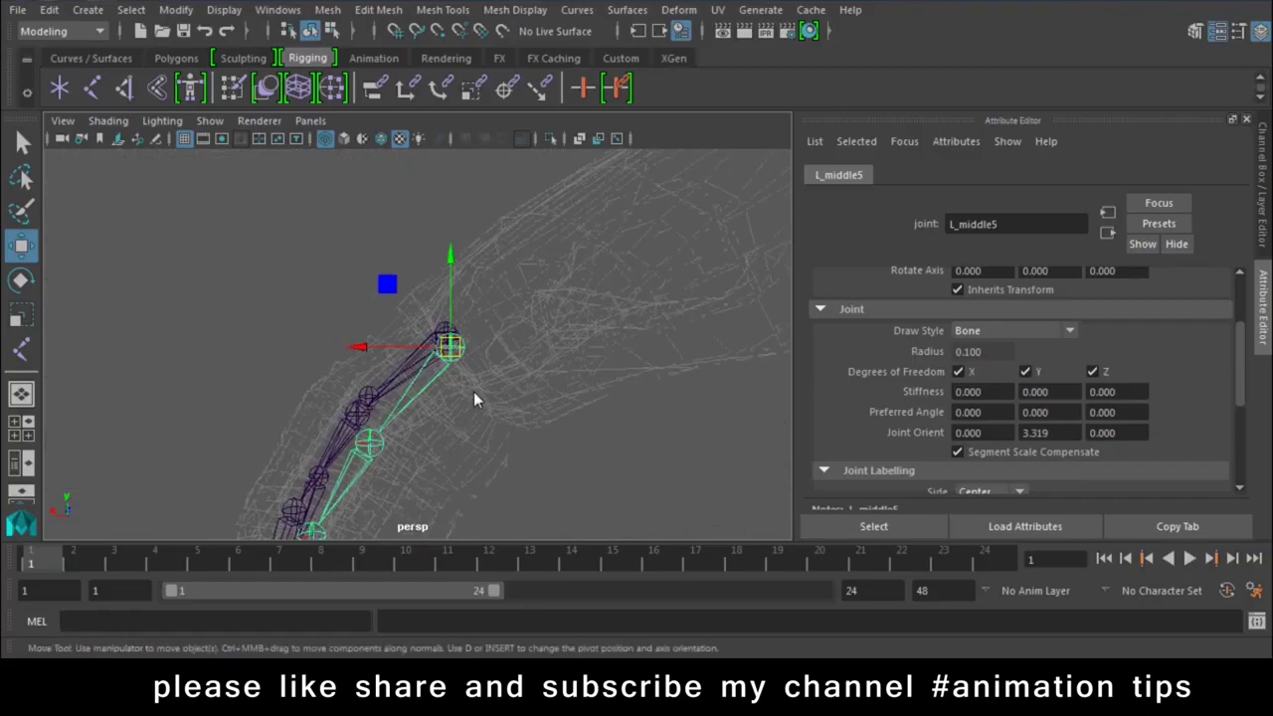
{"action": "left_click", "coordinate": [375, 346]}
{"action": "left_click_drag", "start_coordinate": [375, 346], "coordinate": [391, 347]}
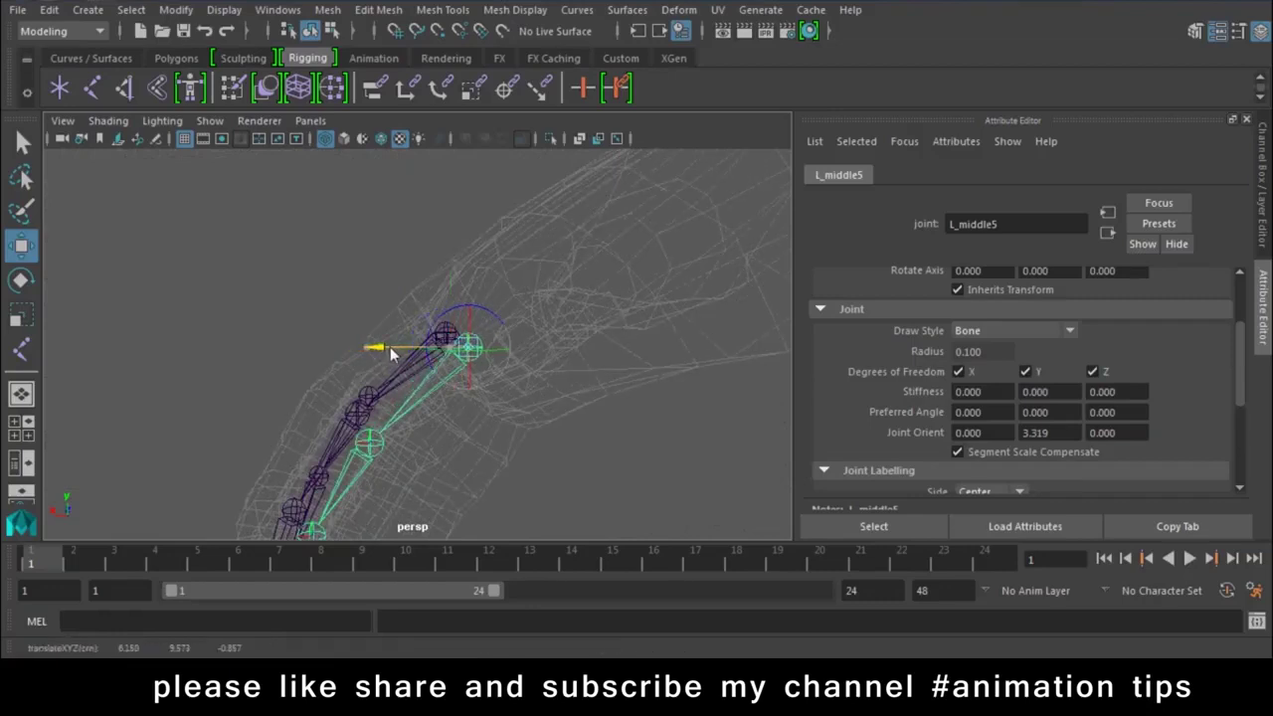
{"action": "left_click", "coordinate": [467, 267]}
{"action": "key", "text": "Up"}
{"action": "key", "text": "Up"}
{"action": "key", "text": "Up"}
{"action": "mouse_move", "coordinate": [441, 411]}
{"action": "left_mouse_down", "text": "alt"}
{"action": "mouse_move", "coordinate": [556, 438]}
{"action": "mouse_move", "coordinate": [402, 334]}
{"action": "mouse_move", "coordinate": [338, 334]}
{"action": "mouse_move", "coordinate": [435, 428]}
{"action": "left_mouse_up", "text": "alt"}
- Check placement by selecting L_index1, L_middle4 and L_middle5 around the hand
{"action": "left_click", "coordinate": [337, 319]}
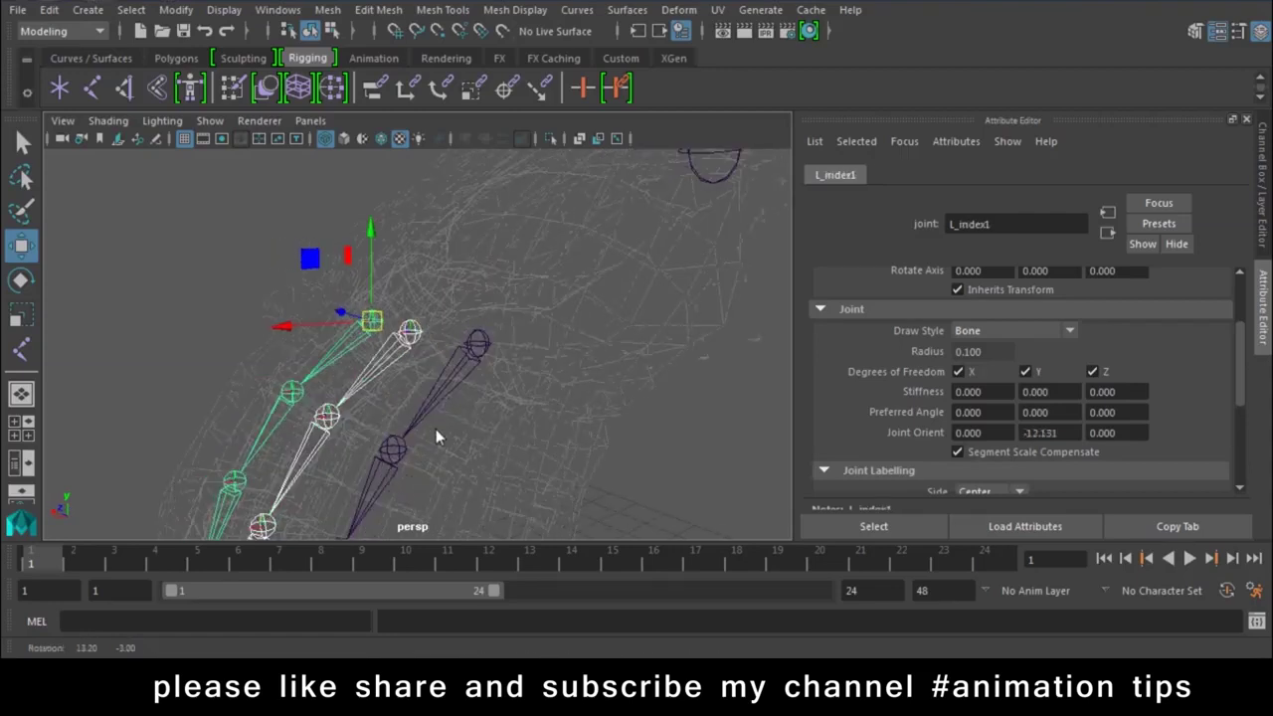
{"action": "left_click", "coordinate": [290, 335]}
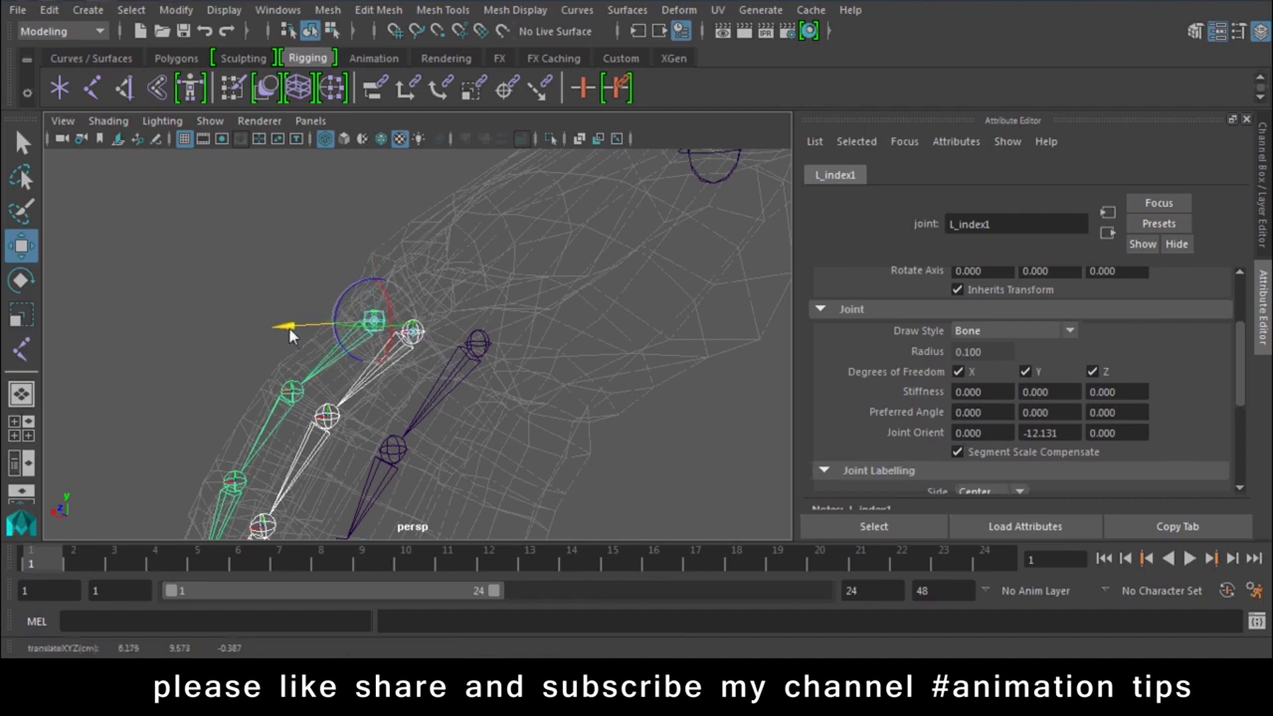
{"action": "left_click", "coordinate": [480, 355]}
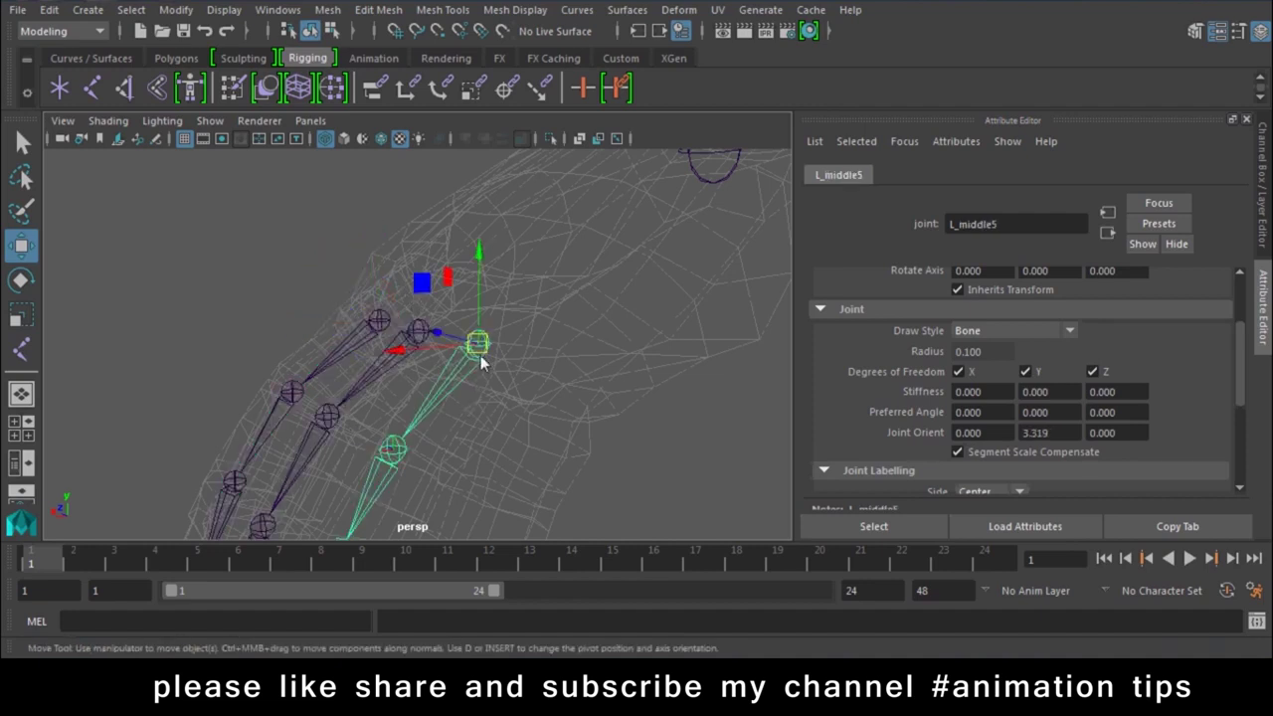
{"action": "left_click_drag", "start_coordinate": [480, 355], "coordinate": [477, 433], "text": "alt"}
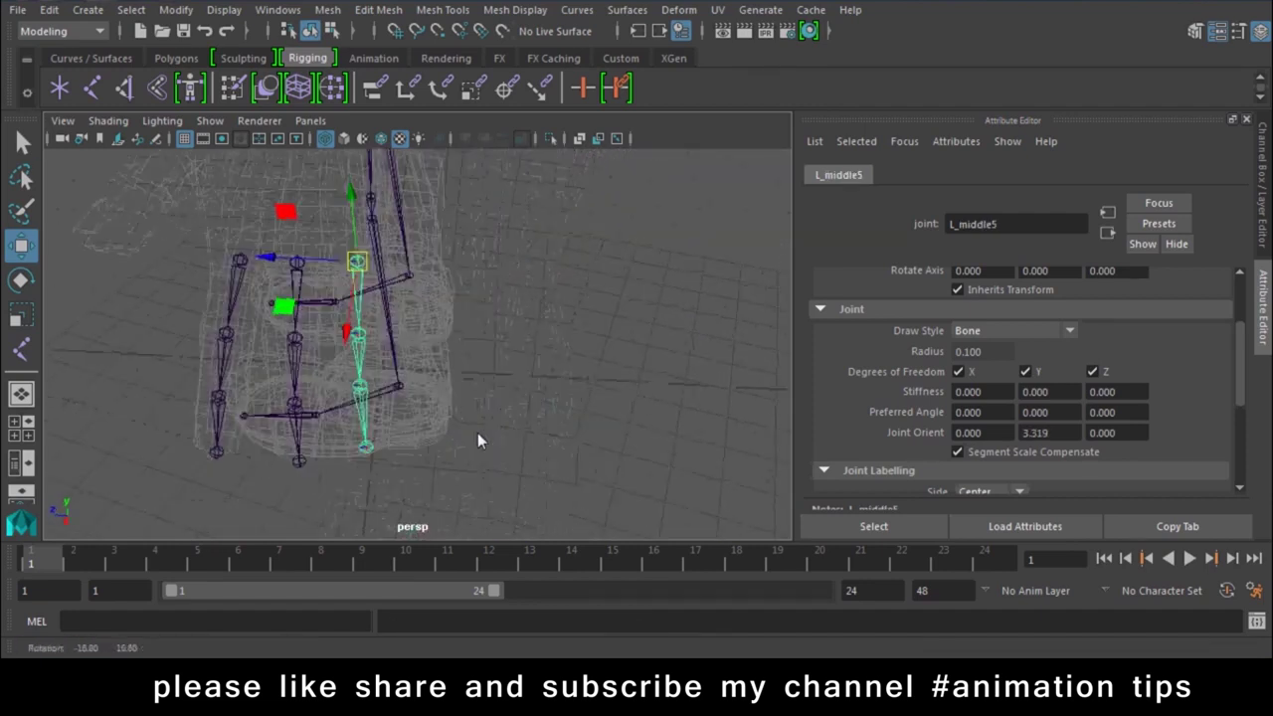
{"action": "left_click", "coordinate": [364, 446]}
{"action": "left_click", "coordinate": [318, 441]}
{"action": "mouse_move", "coordinate": [424, 406]}
{"action": "left_mouse_down", "text": "alt"}
{"action": "mouse_move", "coordinate": [410, 433]}
{"action": "mouse_move", "coordinate": [340, 350]}
{"action": "left_mouse_up", "text": "alt"}
{"action": "left_click", "coordinate": [342, 354]}
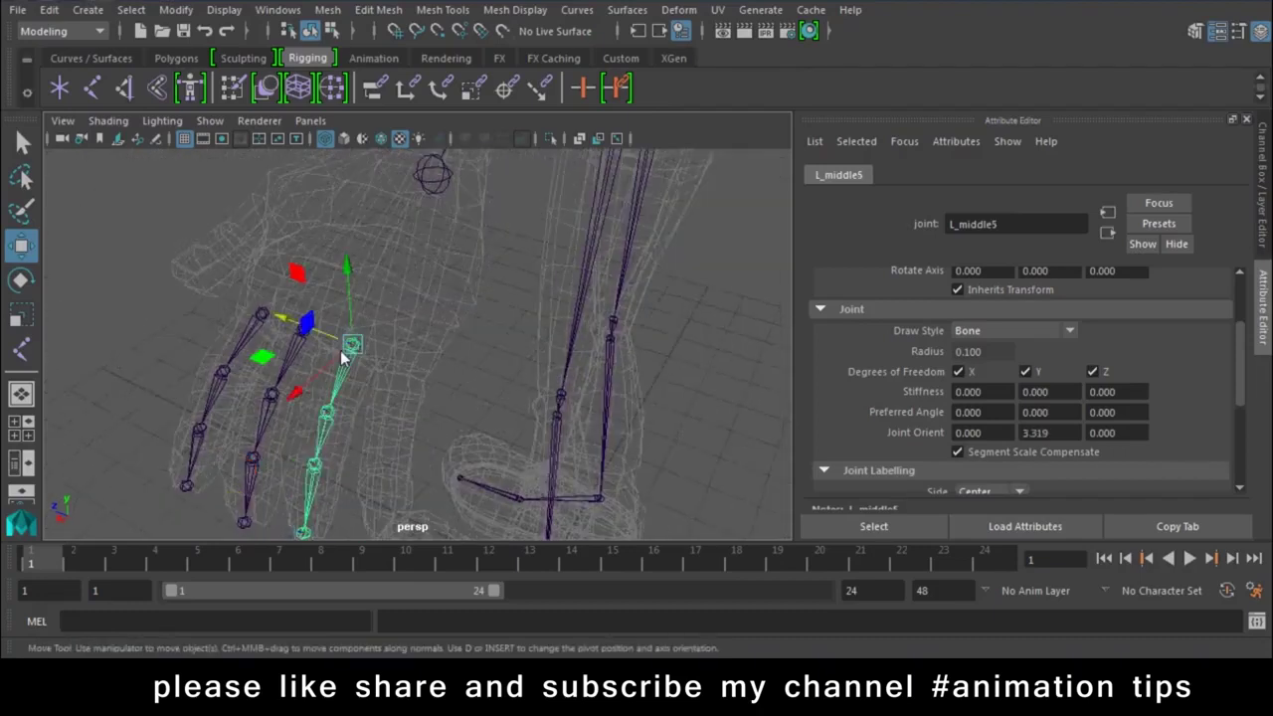
- Name the copied root joint L_middle6 and move the cyan chain away from the purple chain
{"action": "type", "text": "6"}
{"action": "key", "text": "Return"}
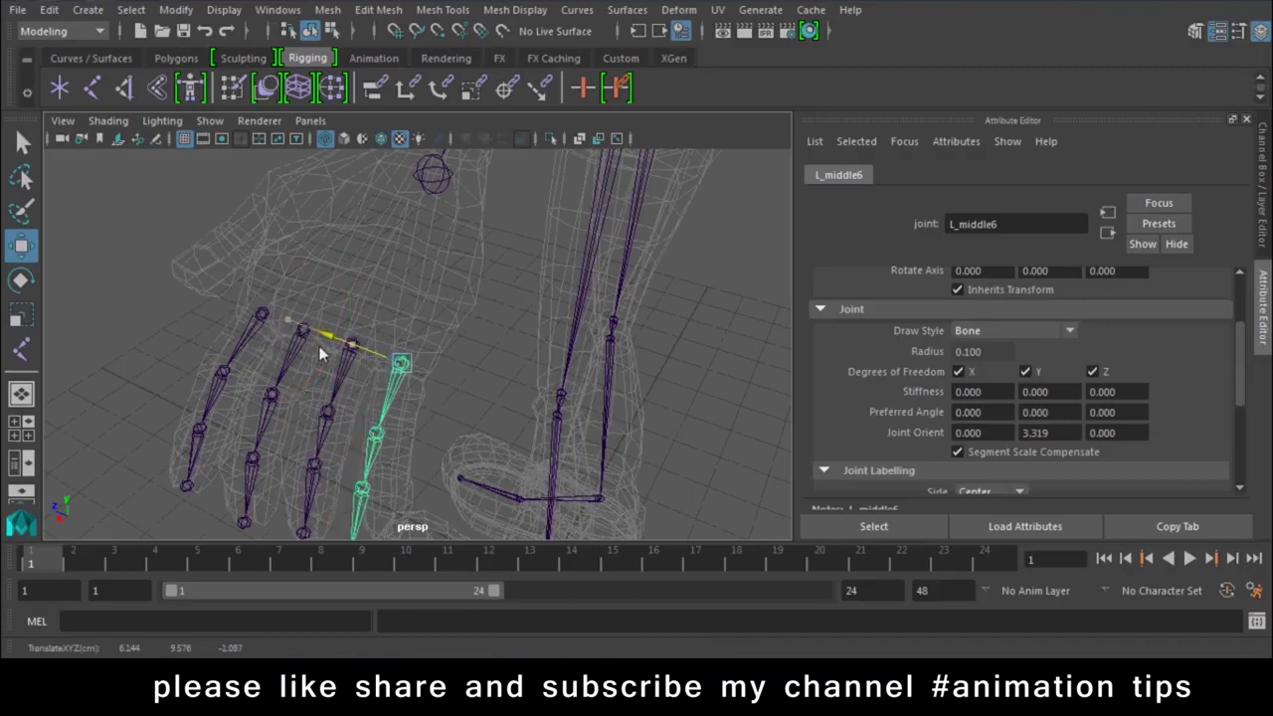
{"action": "mouse_move", "coordinate": [319, 348]}
{"action": "left_mouse_down", "text": "alt"}
{"action": "mouse_move", "coordinate": [379, 396]}
{"action": "mouse_move", "coordinate": [367, 379]}
{"action": "left_mouse_up", "text": "alt"}
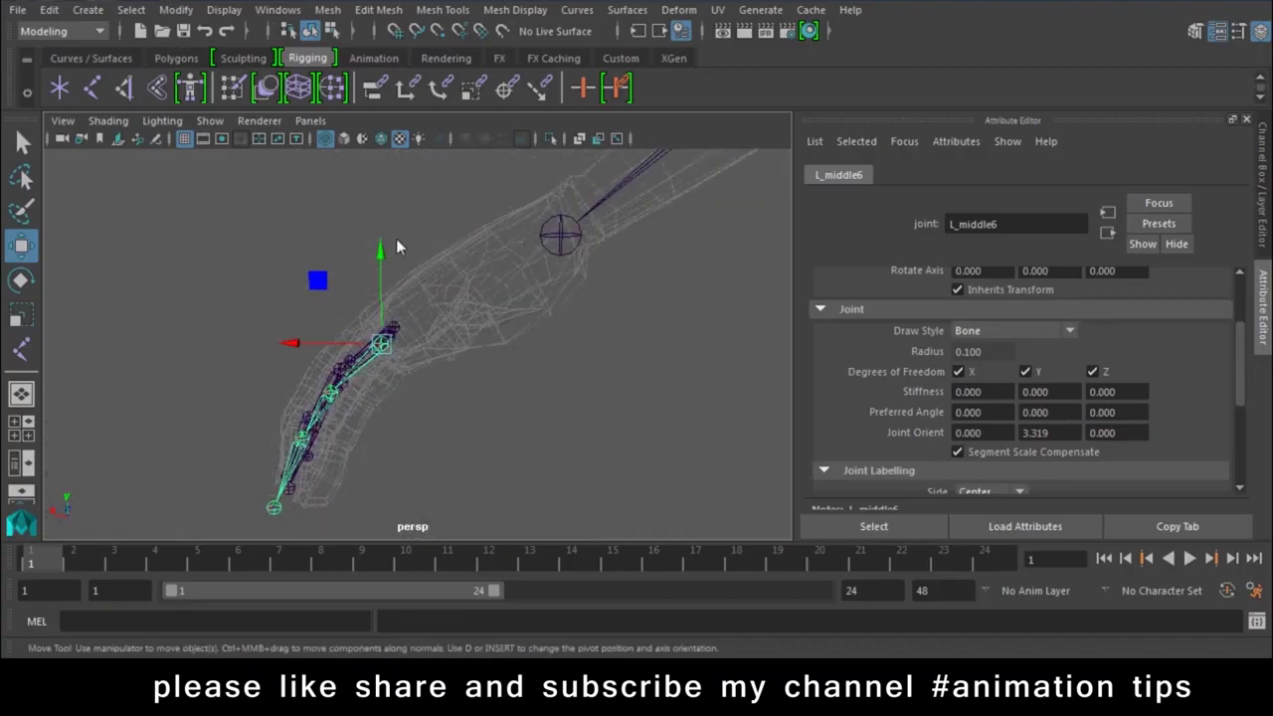
{"action": "left_click_drag", "start_coordinate": [396, 238], "coordinate": [386, 254]}
{"action": "left_click_drag", "start_coordinate": [300, 353], "coordinate": [304, 355]}
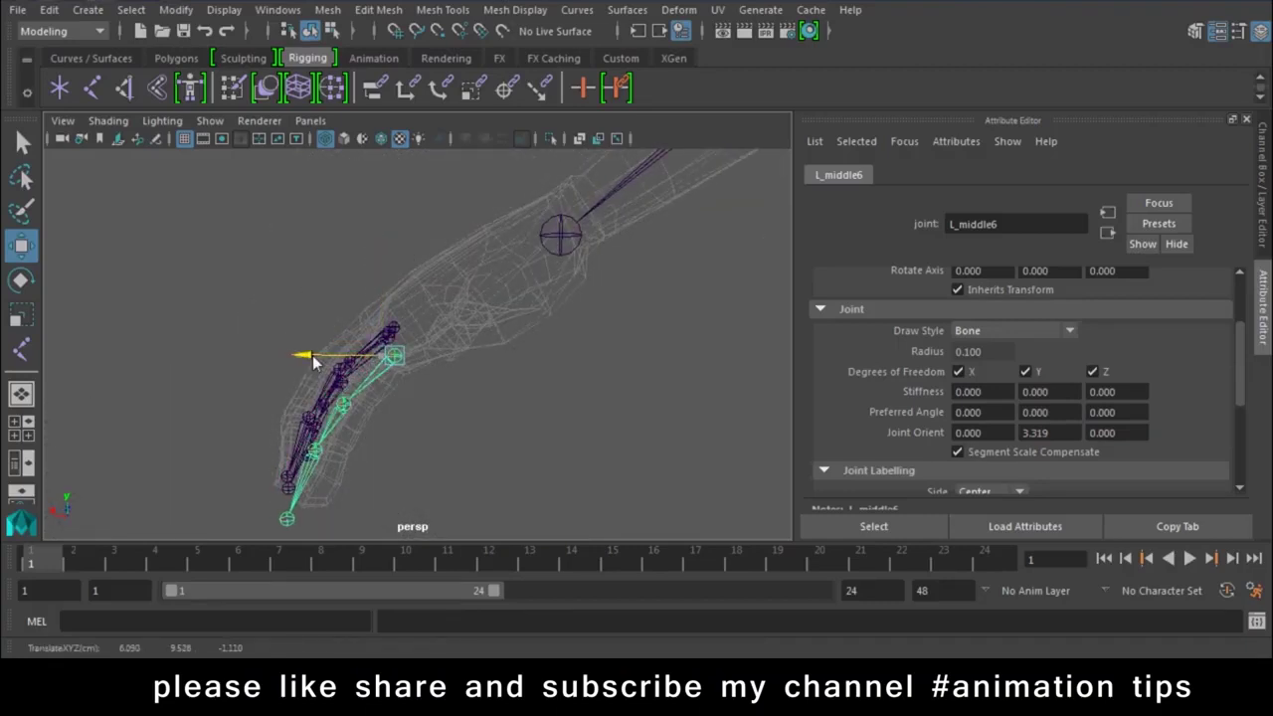
{"action": "right_click_drag", "start_coordinate": [304, 355], "coordinate": [474, 433], "text": "alt"}
- Bend the chain by setting L_middle6's Joint Orient Y to about 11.57
{"action": "left_click", "coordinate": [381, 378]}
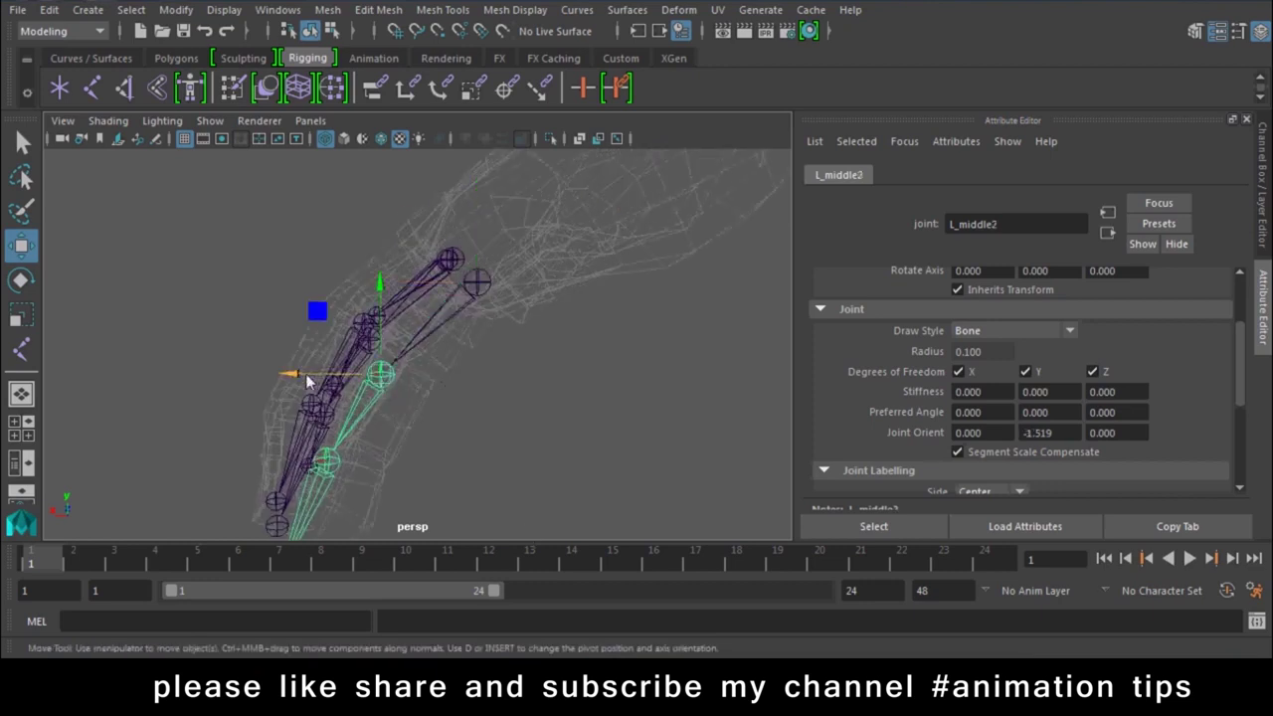
{"action": "mouse_move", "coordinate": [339, 398]}
{"action": "left_mouse_down", "text": "alt"}
{"action": "mouse_move", "coordinate": [384, 415]}
{"action": "mouse_move", "coordinate": [423, 323]}
{"action": "left_mouse_up", "text": "alt"}
{"action": "left_click", "coordinate": [368, 409]}
{"action": "left_click", "coordinate": [423, 323]}
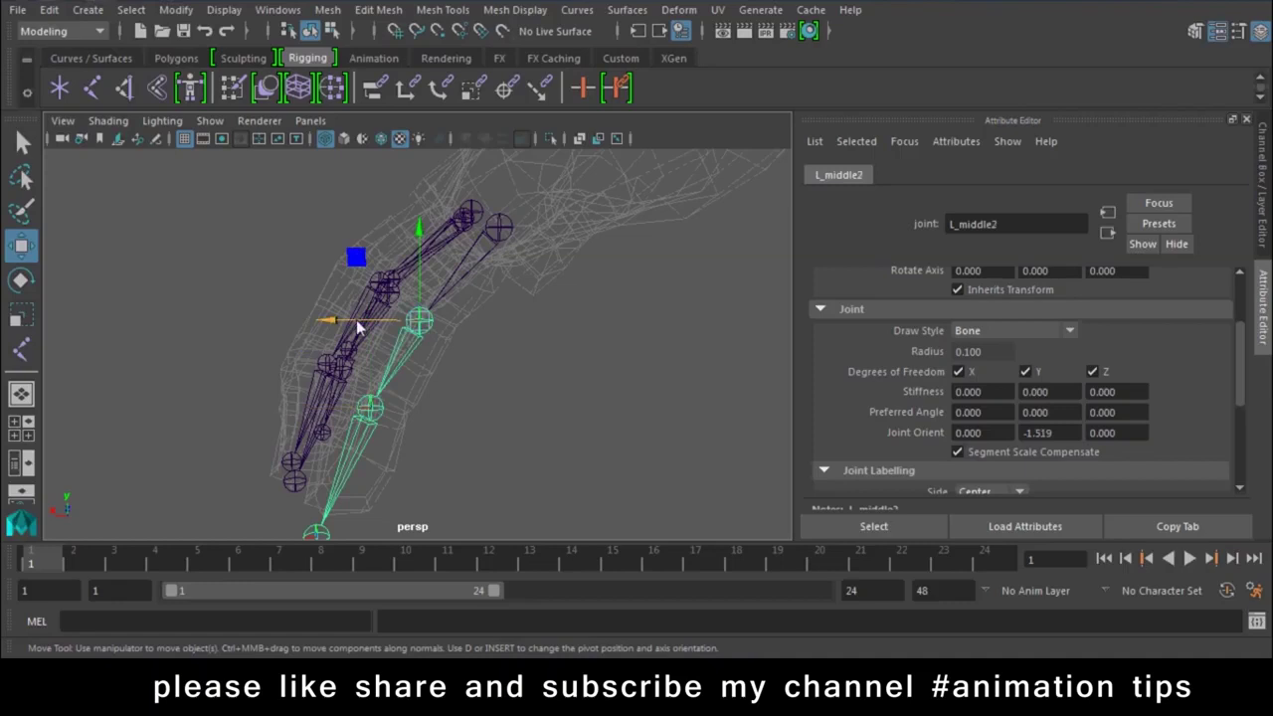
{"action": "left_click", "coordinate": [364, 409]}
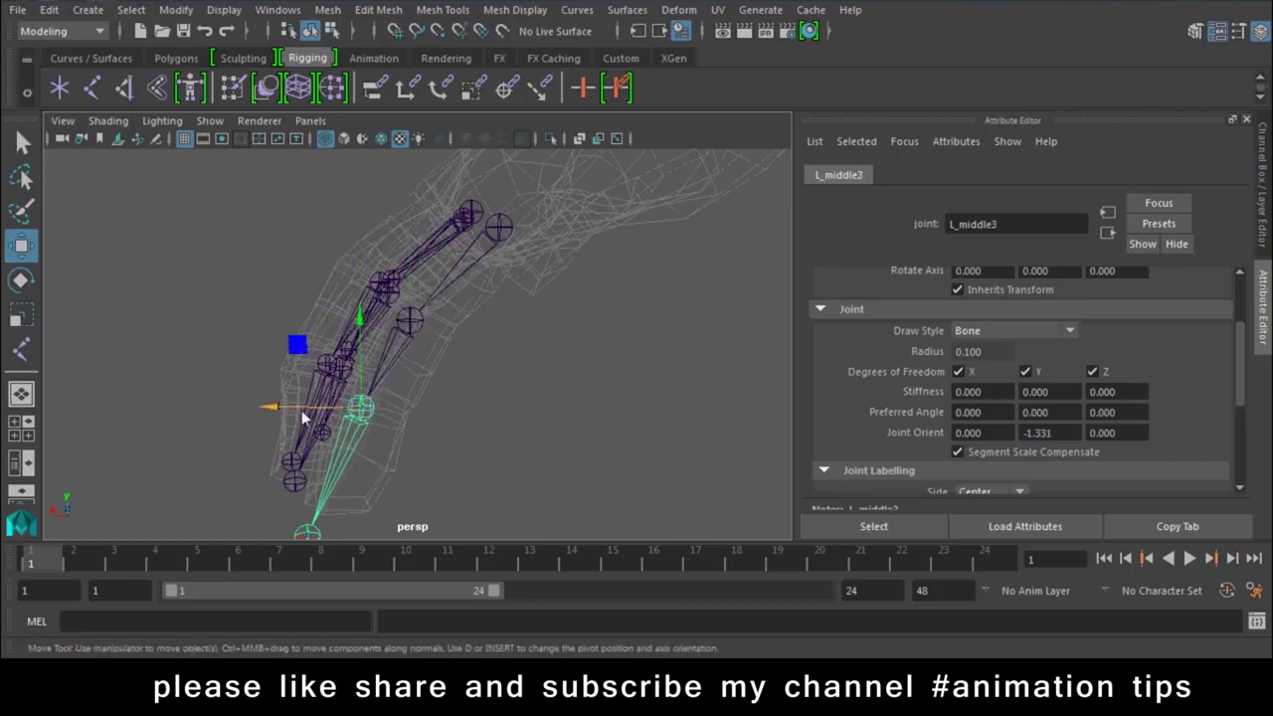
{"action": "left_click", "coordinate": [308, 535]}
{"action": "mouse_move", "coordinate": [328, 437]}
{"action": "left_mouse_down", "text": "alt"}
{"action": "mouse_move", "coordinate": [512, 447]}
{"action": "mouse_move", "coordinate": [435, 304]}
{"action": "mouse_move", "coordinate": [459, 419]}
{"action": "mouse_move", "coordinate": [413, 300]}
{"action": "mouse_move", "coordinate": [472, 390]}
{"action": "mouse_move", "coordinate": [472, 375]}
{"action": "mouse_move", "coordinate": [353, 305]}
{"action": "left_mouse_up", "text": "alt"}
{"action": "left_click", "coordinate": [412, 298]}
{"action": "mouse_move", "coordinate": [1034, 433]}
{"action": "left_mouse_down", "text": "ctrl"}
{"action": "mouse_move", "coordinate": [1103, 437]}
{"action": "mouse_move", "coordinate": [1057, 434]}
{"action": "left_mouse_up", "text": "ctrl"}
{"action": "mouse_move", "coordinate": [578, 307]}
{"action": "left_mouse_down", "text": "alt"}
{"action": "mouse_move", "coordinate": [518, 375]}
{"action": "mouse_move", "coordinate": [514, 414]}
{"action": "left_mouse_up", "text": "alt"}
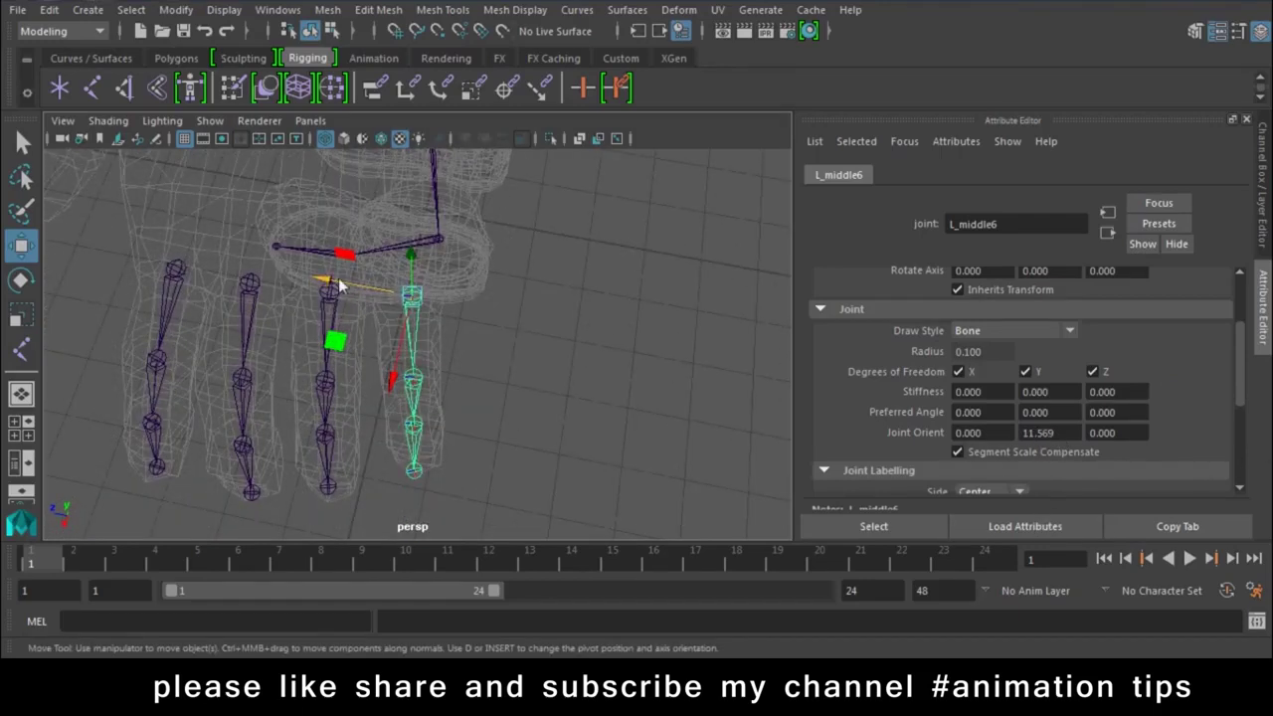
- Set Joint Orient Y to 13.789 on L_middle6, 1.851 on L_middle2 and about 0.53 on L_middle3
{"action": "mouse_move", "coordinate": [331, 279]}
{"action": "left_mouse_down", "text": "alt"}
{"action": "mouse_move", "coordinate": [416, 387]}
{"action": "mouse_move", "coordinate": [367, 347]}
{"action": "mouse_move", "coordinate": [542, 403]}
{"action": "mouse_move", "coordinate": [556, 343]}
{"action": "mouse_move", "coordinate": [485, 318]}
{"action": "mouse_move", "coordinate": [457, 394]}
{"action": "mouse_move", "coordinate": [427, 339]}
{"action": "left_mouse_up", "text": "alt"}
{"action": "left_click_drag", "start_coordinate": [1031, 442], "coordinate": [1240, 470], "text": "ctrl"}
{"action": "key", "text": "Up"}
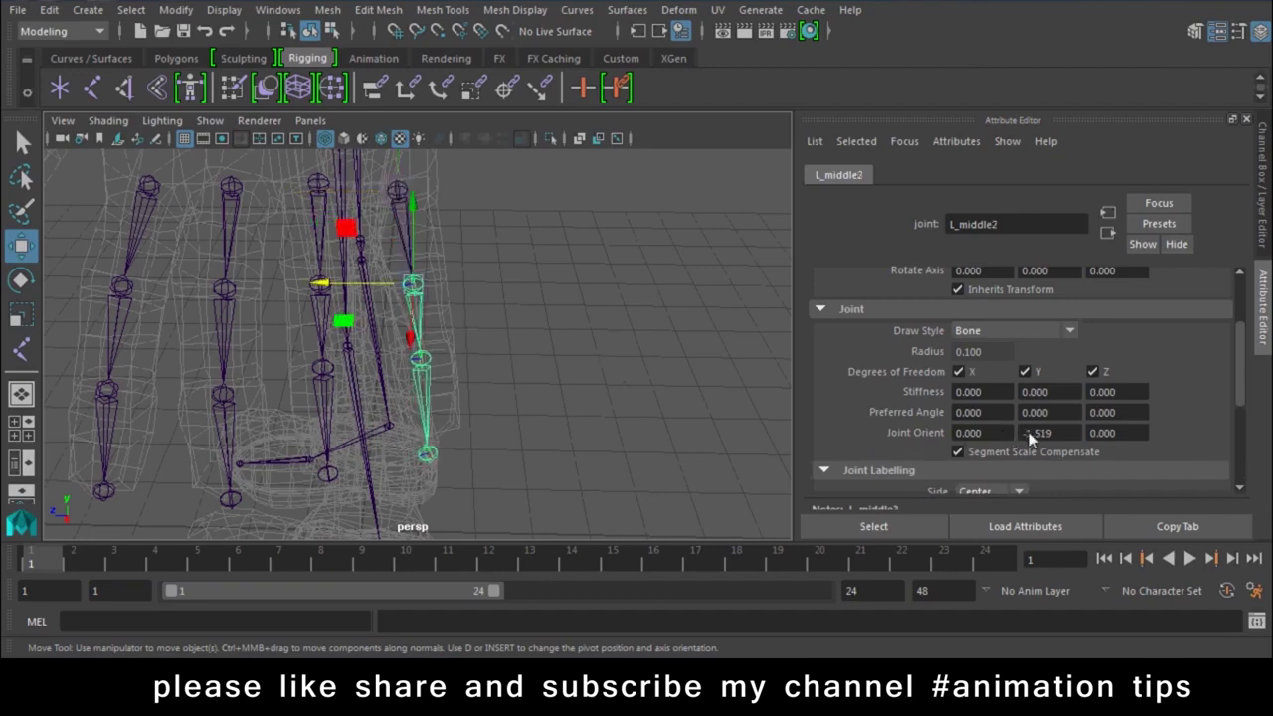
{"action": "left_click_drag", "start_coordinate": [1056, 446], "coordinate": [1250, 460], "text": "ctrl"}
{"action": "left_click_drag", "start_coordinate": [1027, 437], "coordinate": [285, 355], "text": "ctrl"}
{"action": "left_click", "coordinate": [430, 371]}
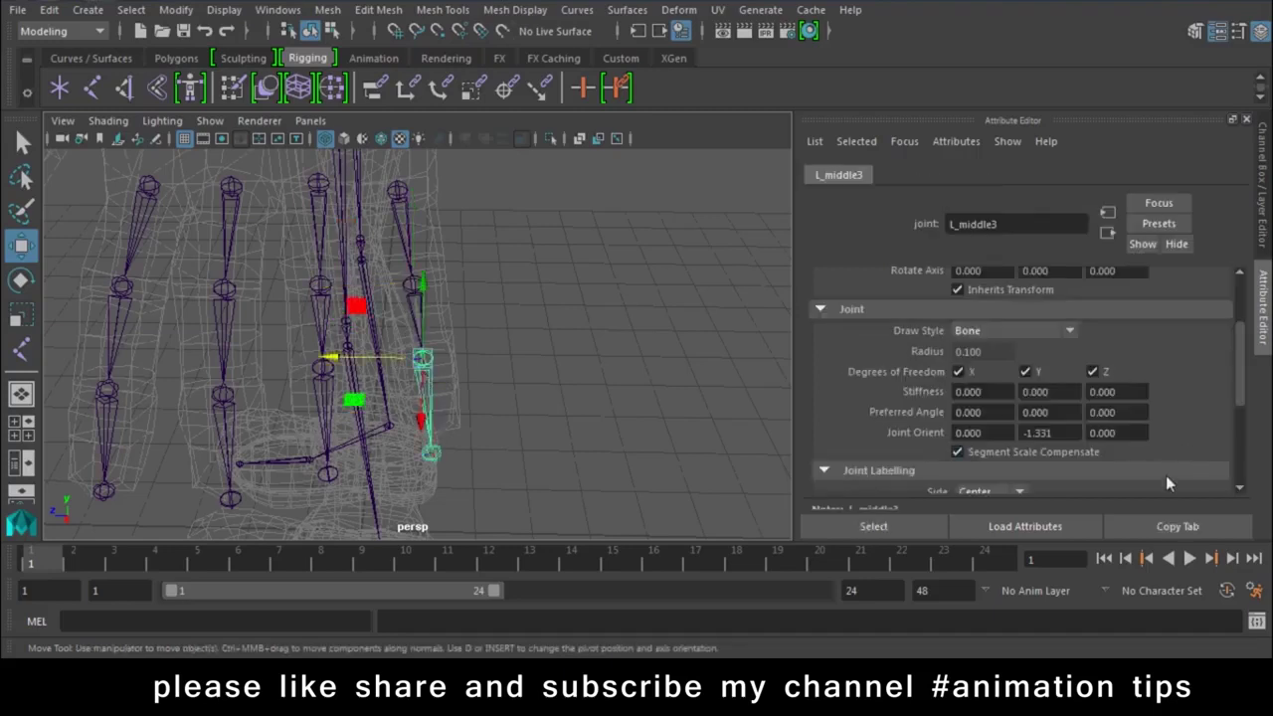
{"action": "left_click_drag", "start_coordinate": [1032, 445], "coordinate": [1209, 445], "text": "ctrl"}
{"action": "left_click", "coordinate": [432, 452]}
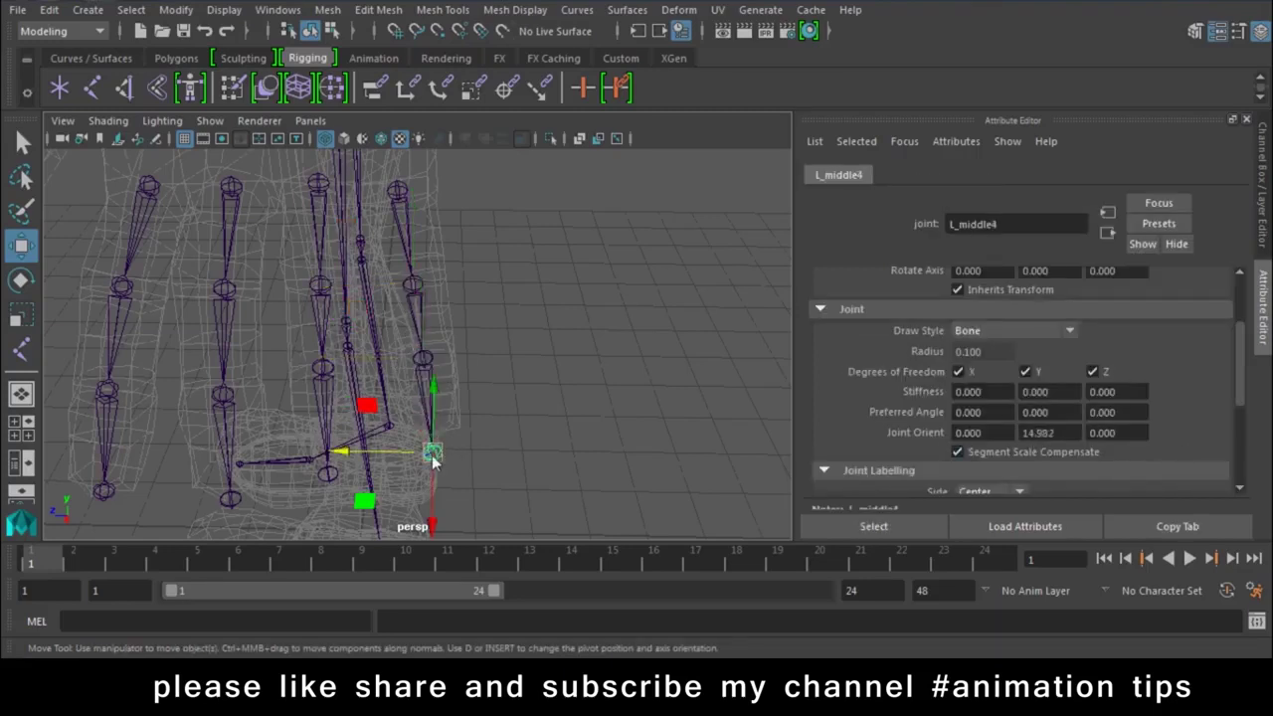
- Try repositioning L_middle2, undo the move, then step down to L_middle3
{"action": "mouse_move", "coordinate": [444, 359]}
{"action": "left_mouse_down", "text": "alt"}
{"action": "mouse_move", "coordinate": [552, 446]}
{"action": "mouse_move", "coordinate": [396, 392]}
{"action": "mouse_move", "coordinate": [290, 414]}
{"action": "mouse_move", "coordinate": [440, 424]}
{"action": "mouse_move", "coordinate": [466, 448]}
{"action": "mouse_move", "coordinate": [346, 364]}
{"action": "left_mouse_up", "text": "alt"}
{"action": "left_click", "coordinate": [377, 358]}
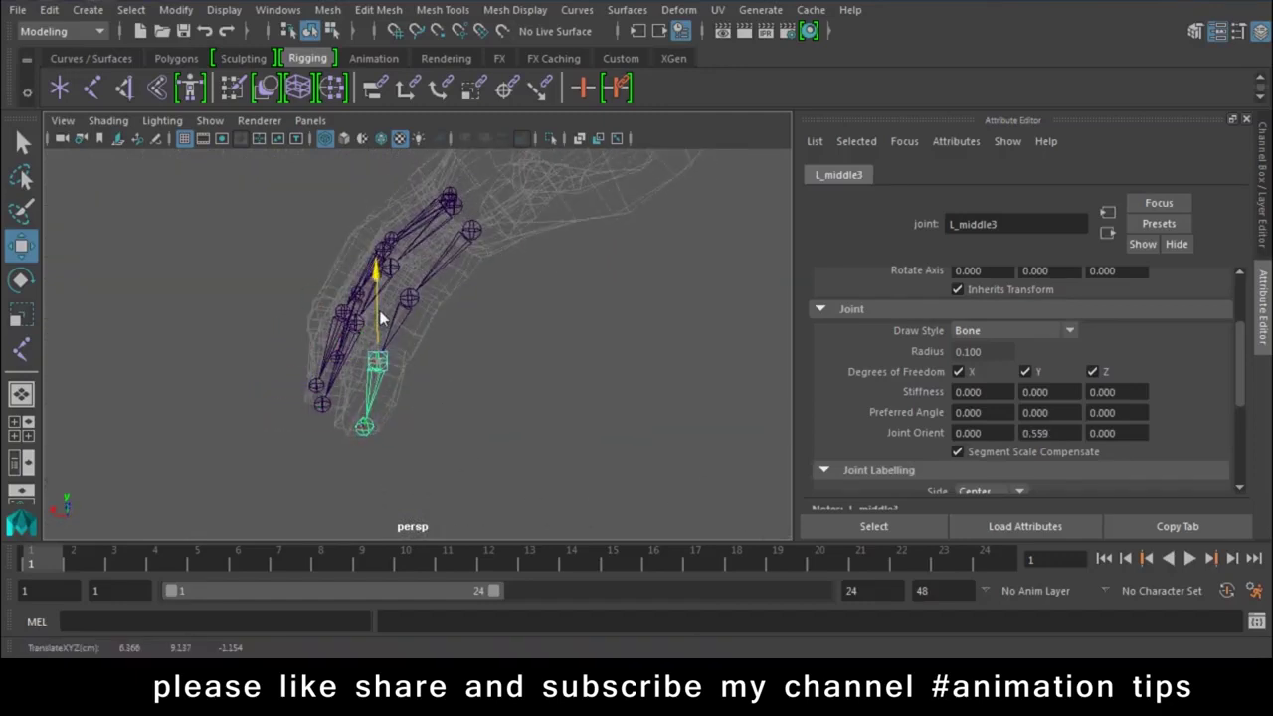
{"action": "left_click", "coordinate": [408, 296]}
{"action": "left_click_drag", "start_coordinate": [408, 248], "coordinate": [408, 239]}
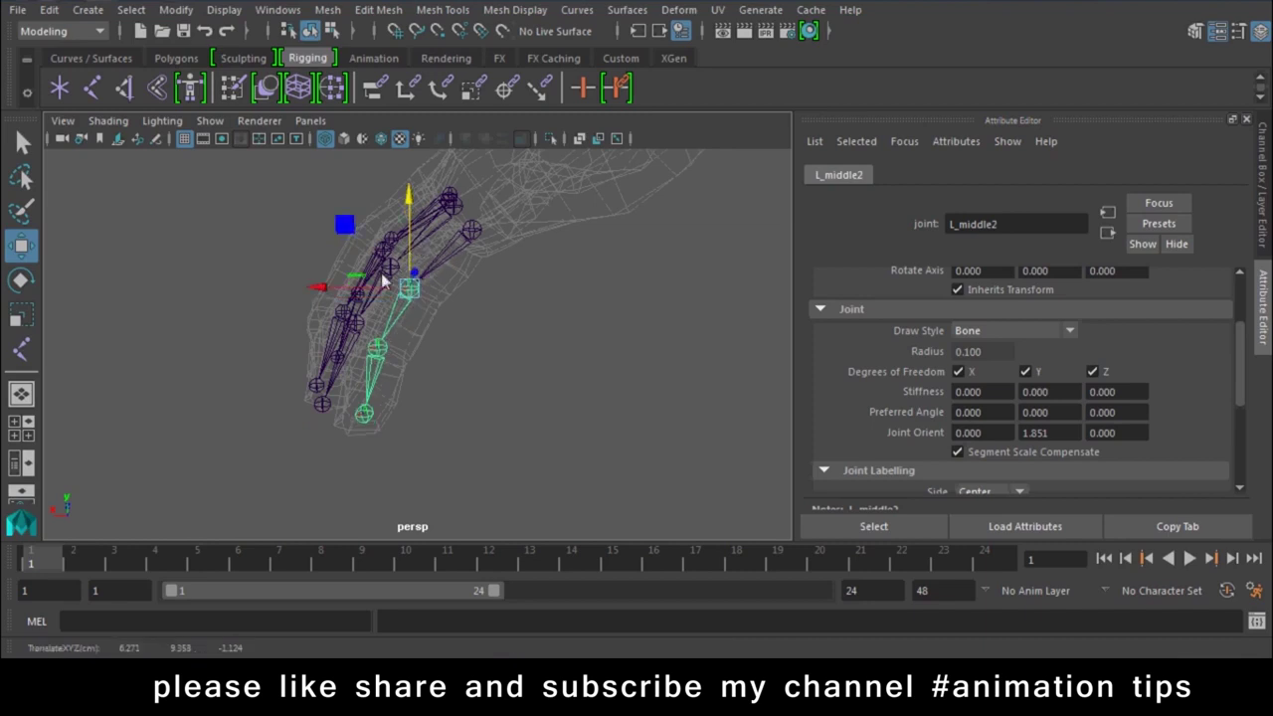
{"action": "left_click_drag", "start_coordinate": [323, 289], "coordinate": [402, 311]}
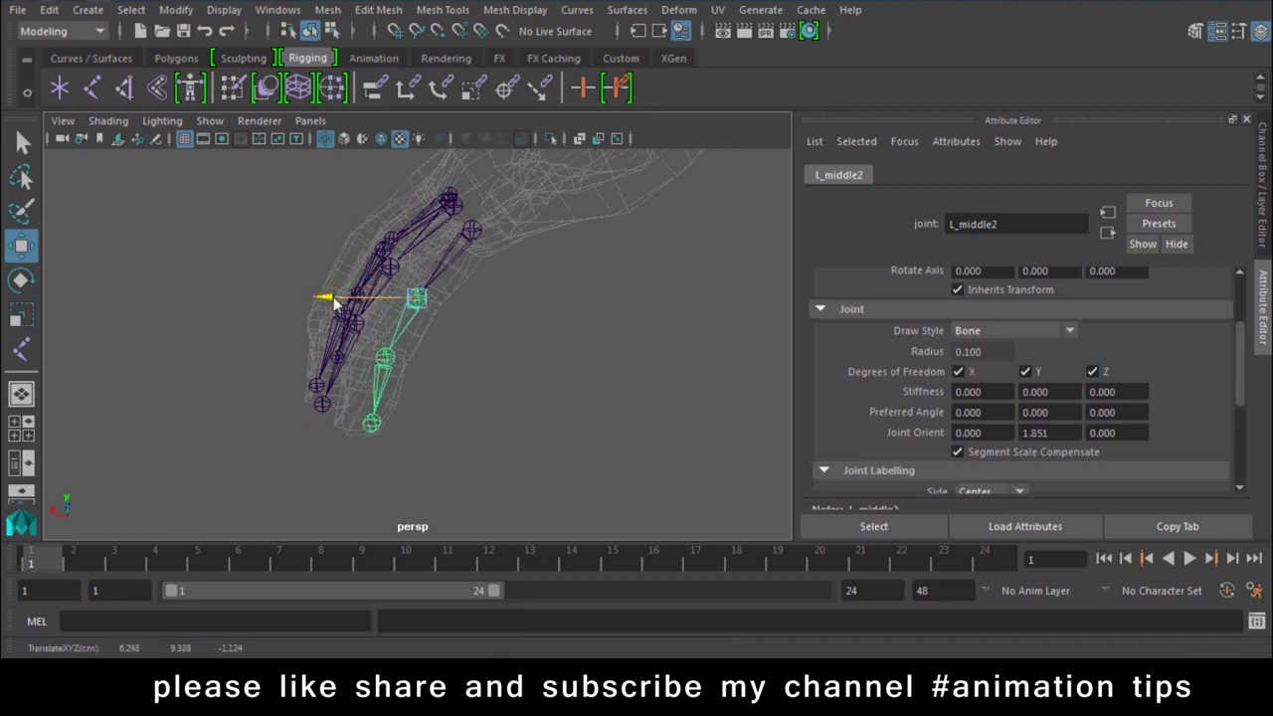
{"action": "key", "text": "ctrl+z"}
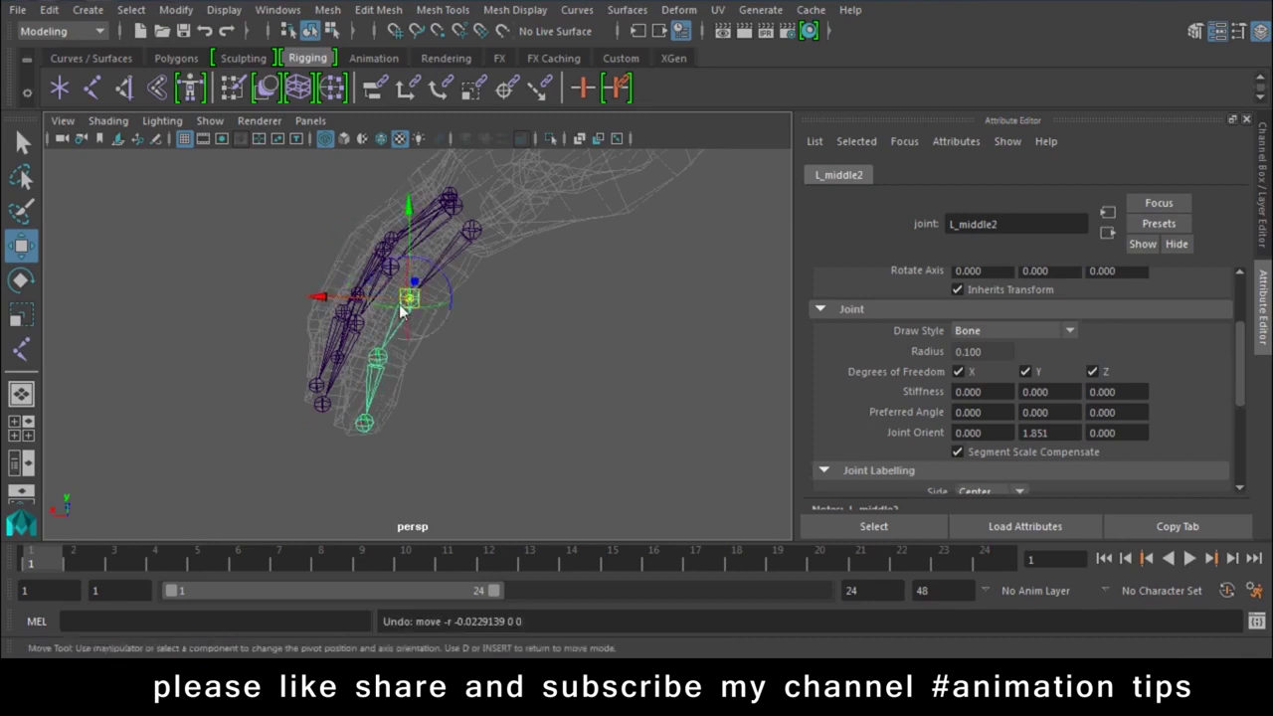
{"action": "left_click", "coordinate": [411, 237]}
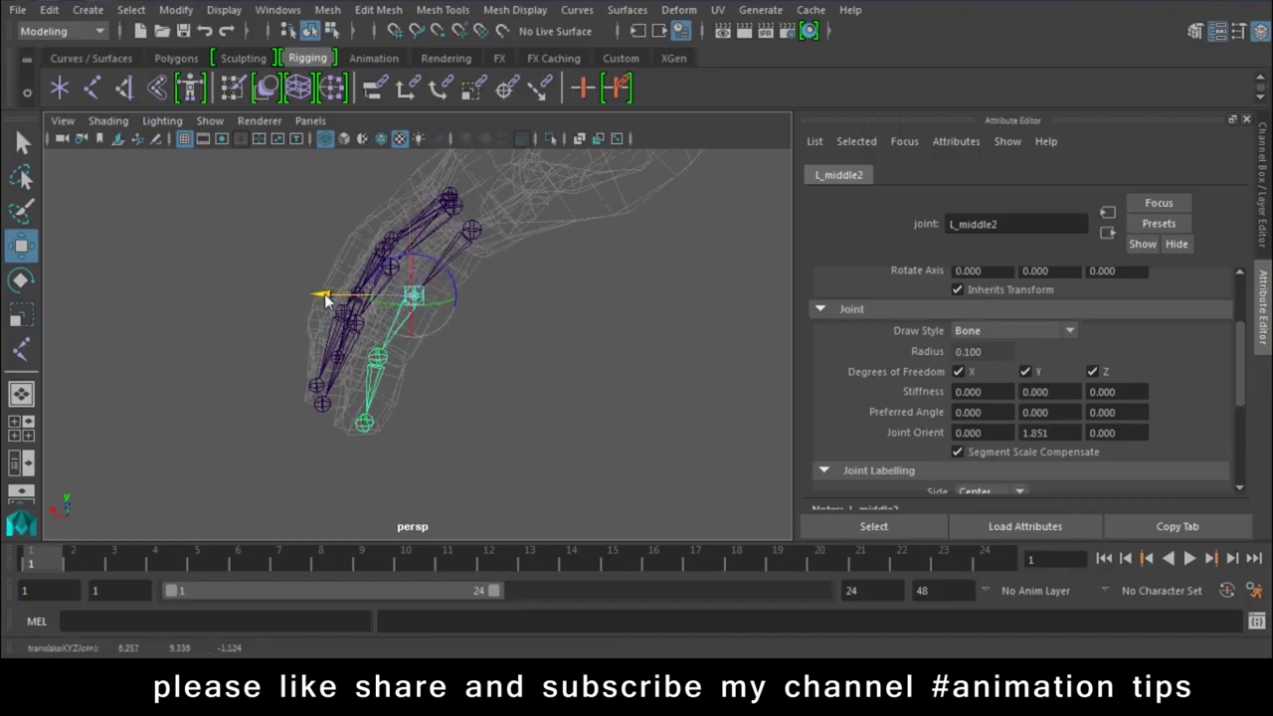
{"action": "key", "text": "Down"}
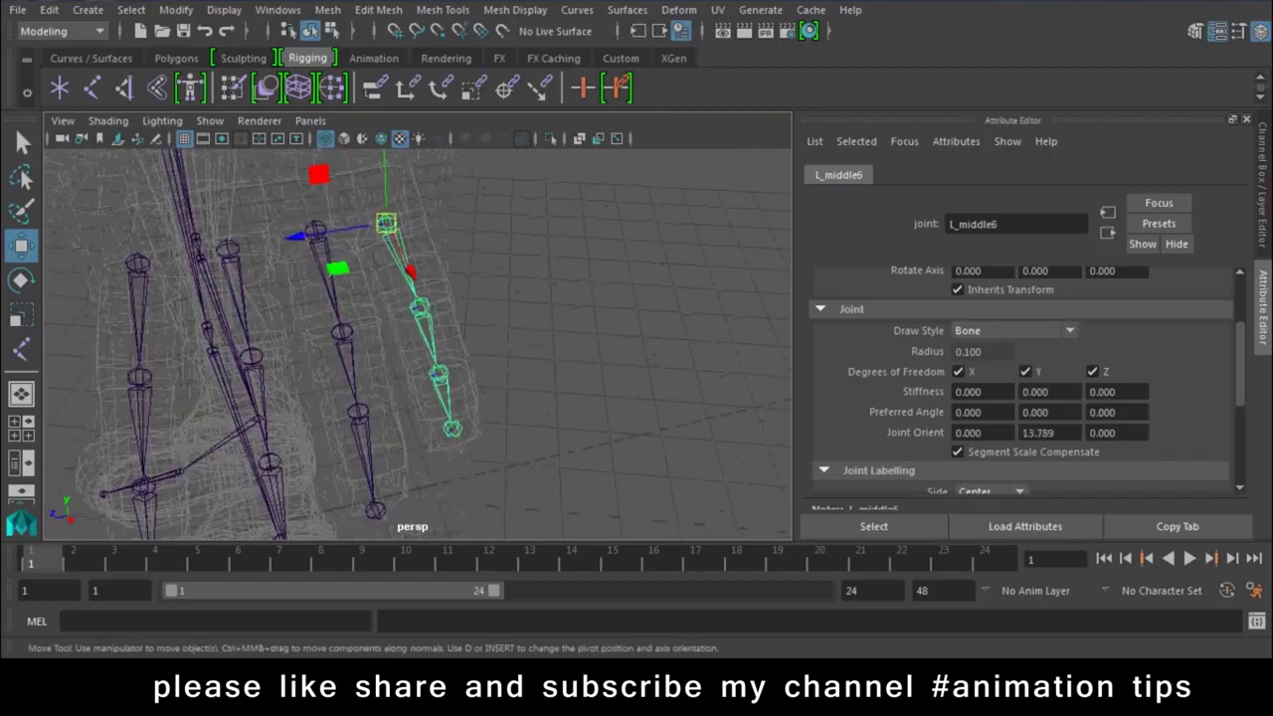
- In the Channel Box, rename the root joint L_pinki1 and the next joint L_pinki2
{"action": "left_click", "coordinate": [1264, 179]}
{"action": "left_click", "coordinate": [1140, 181]}
{"action": "left_click_drag", "start_coordinate": [1120, 176], "coordinate": [1068, 177]}
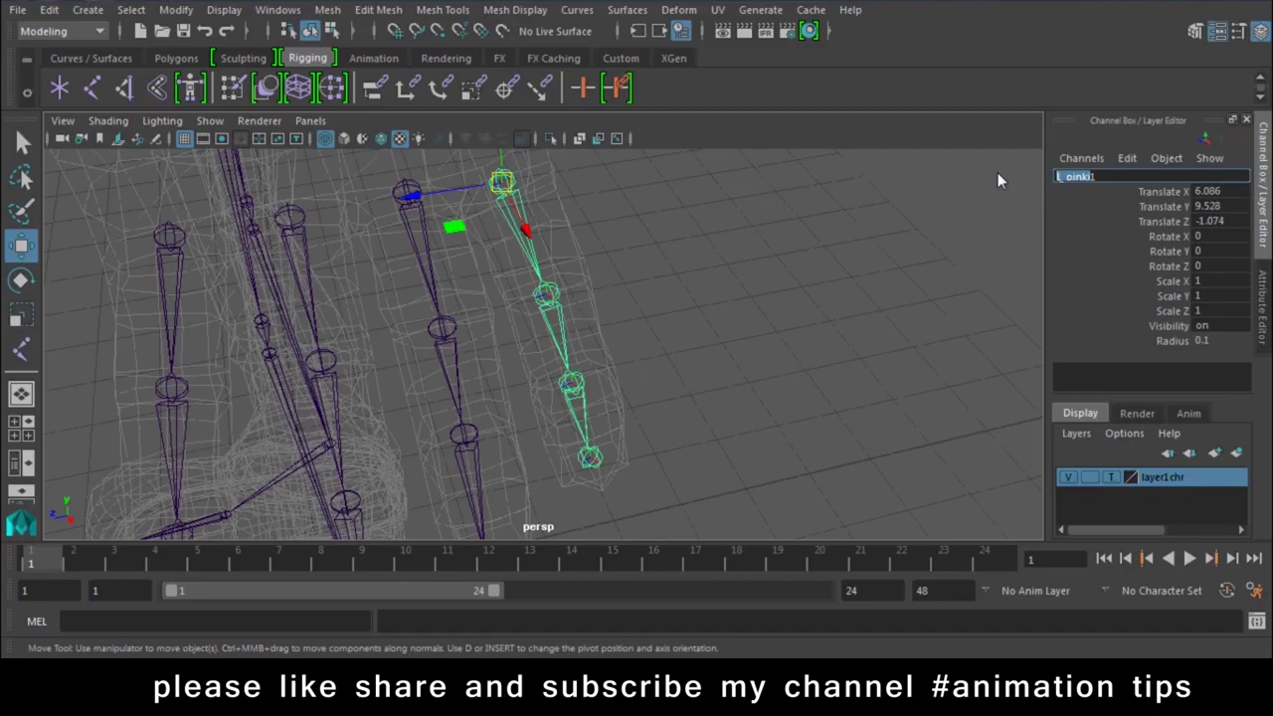
{"action": "key", "text": "Return"}
{"action": "left_click", "coordinate": [547, 295]}
{"action": "double_click", "coordinate": [1132, 180]}
{"action": "type", "text": "L_pinki"}
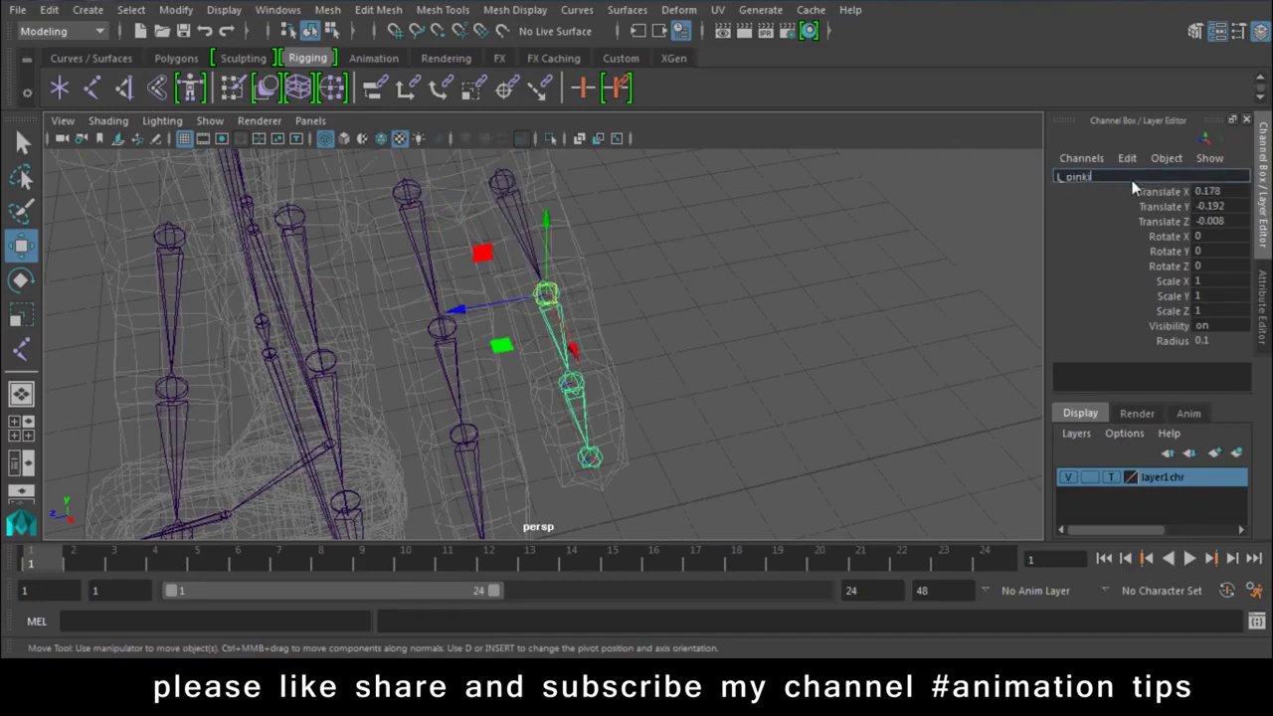
{"action": "type", "text": "2"}
{"action": "key", "text": "Return"}
- Rename the remaining pinky joints L_pinki3 and L_pinki4
{"action": "key", "text": "Down"}
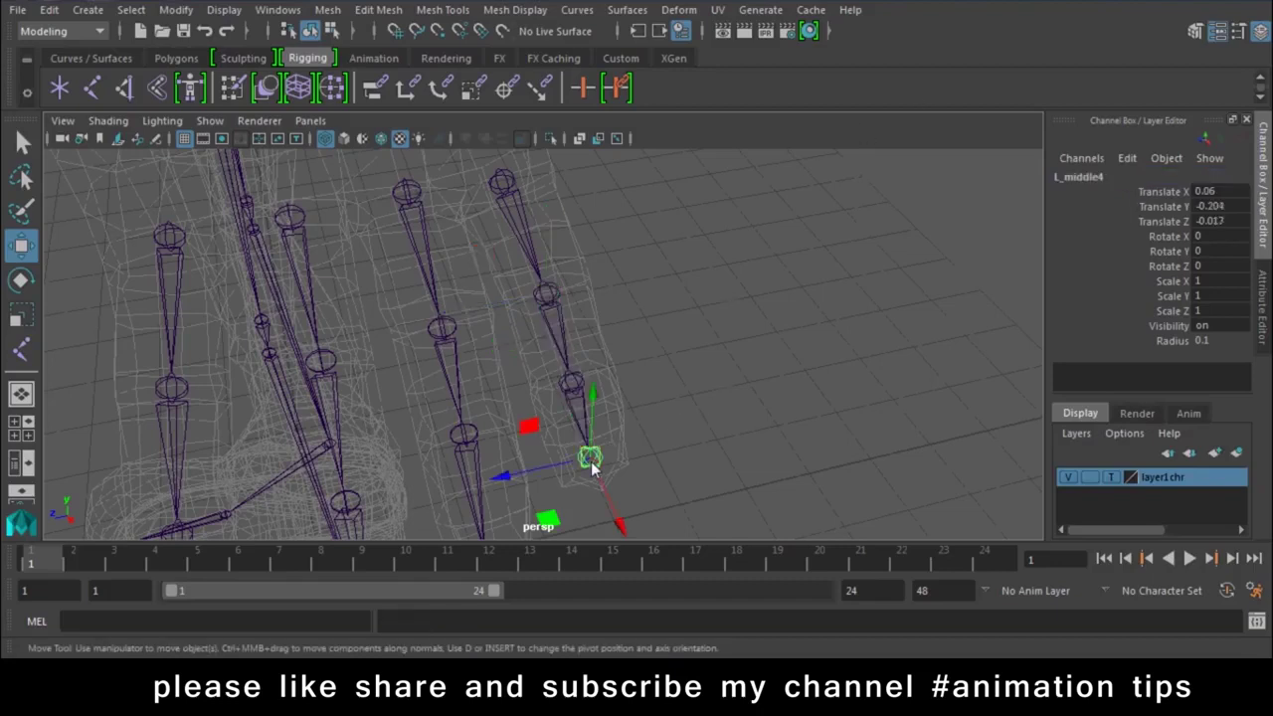
{"action": "double_click", "coordinate": [1101, 184]}
{"action": "type", "text": "L_pinki3"}
{"action": "key", "text": "Return"}
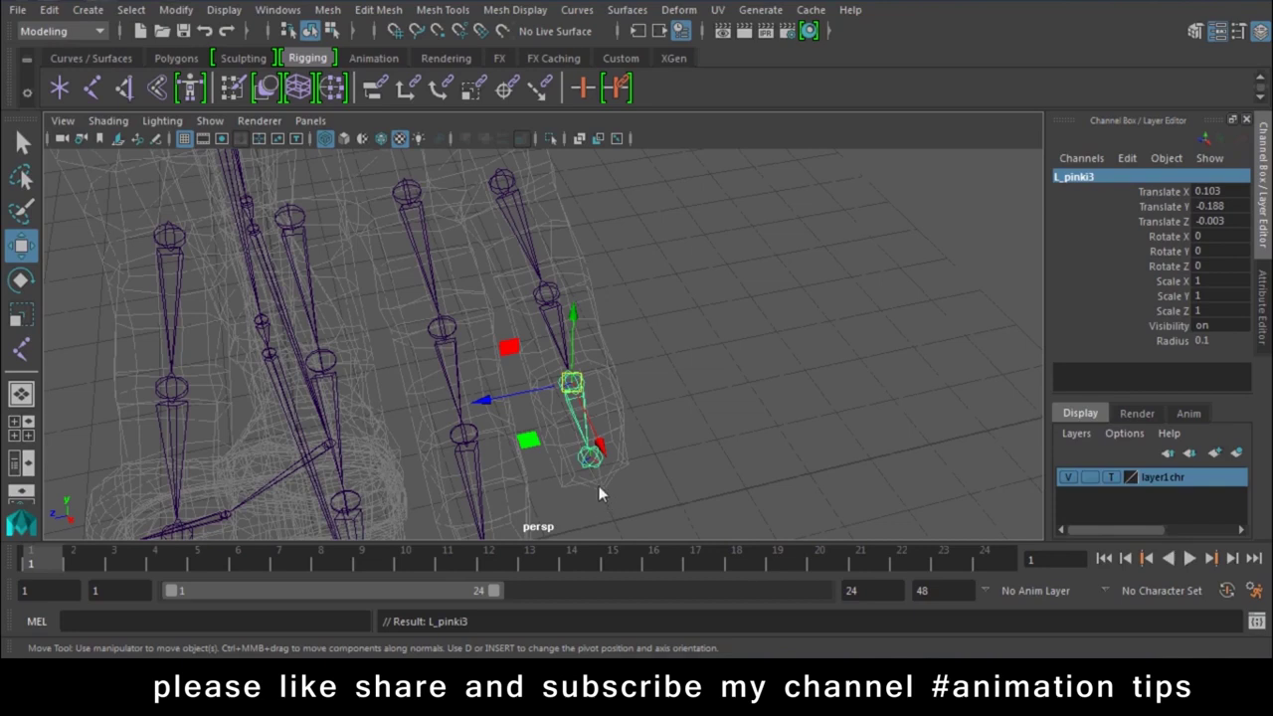
{"action": "key", "text": "Down"}
{"action": "left_click", "coordinate": [1124, 190]}
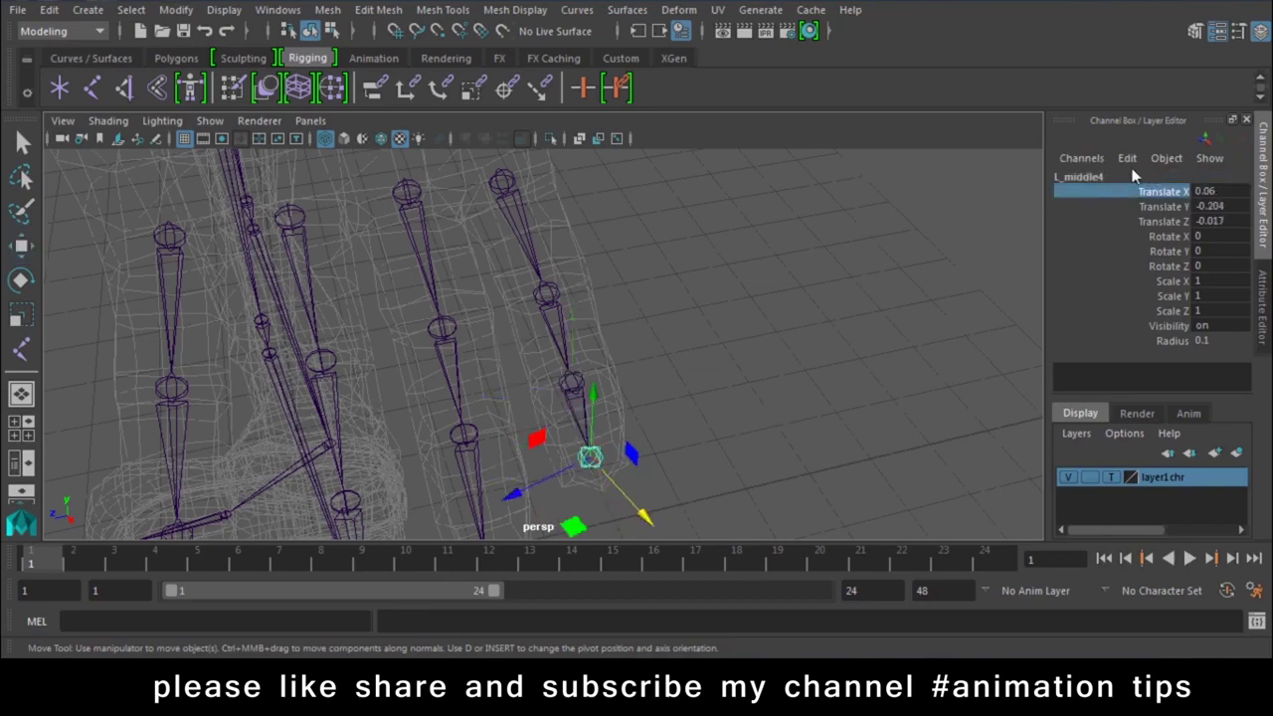
{"action": "double_click", "coordinate": [1131, 176]}
{"action": "type", "text": "L_pinki"}
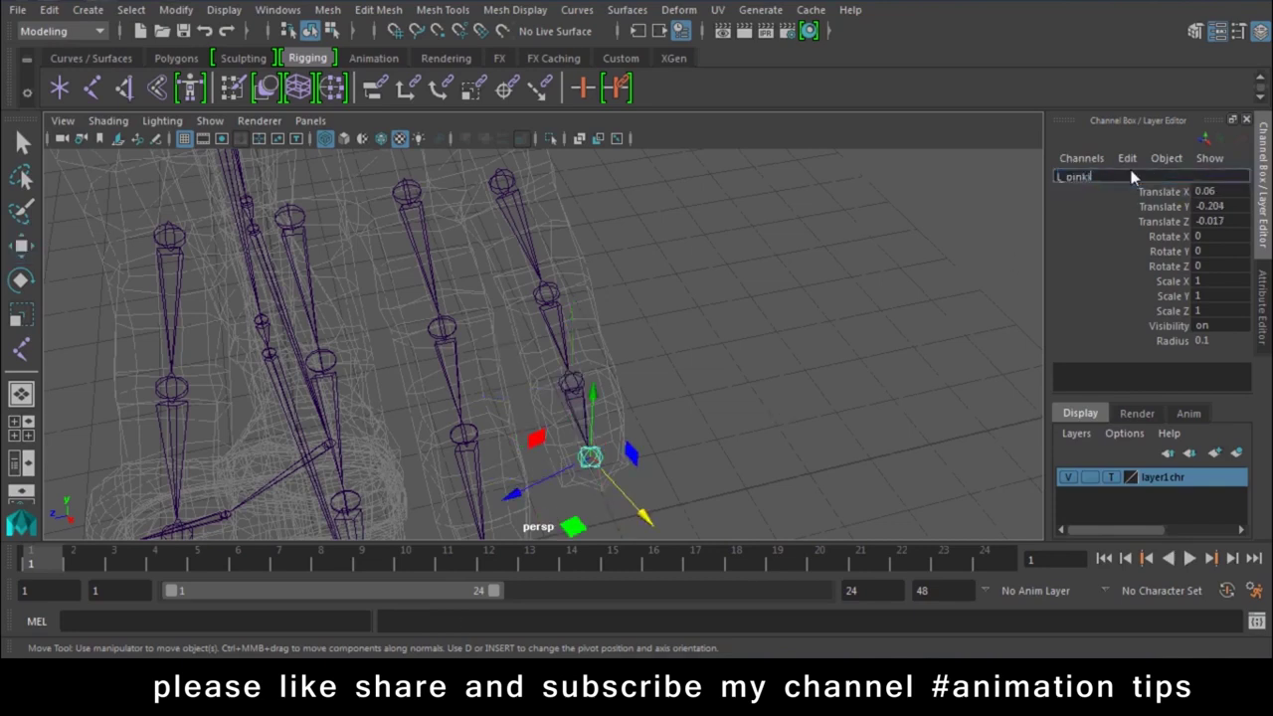
{"action": "type", "text": "4"}
{"action": "key", "text": "Return"}
- Select the L_middle1 joint and switch to the Move tool
{"action": "mouse_move", "coordinate": [566, 384]}
{"action": "left_mouse_down", "text": "alt"}
{"action": "mouse_move", "coordinate": [667, 452]}
{"action": "mouse_move", "coordinate": [583, 291]}
{"action": "left_mouse_up", "text": "alt"}
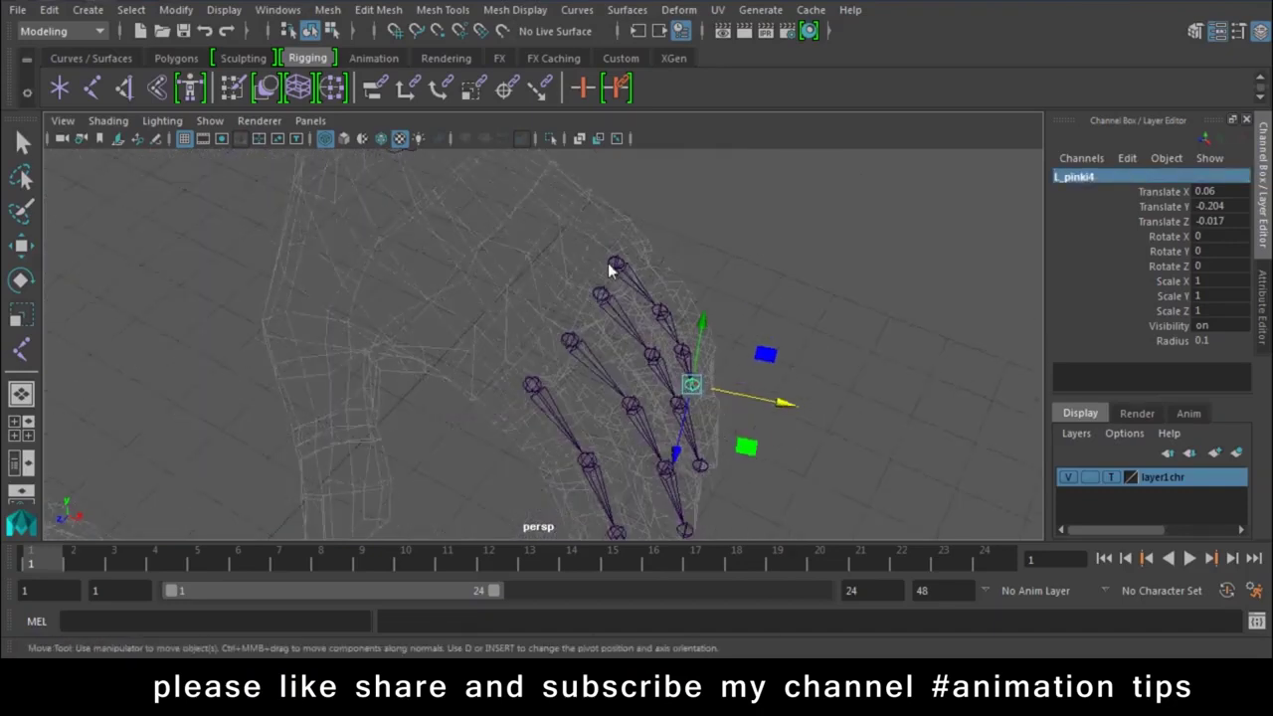
{"action": "left_click", "coordinate": [607, 262]}
{"action": "key", "text": "w"}
{"action": "mouse_move", "coordinate": [538, 401]}
{"action": "left_mouse_down", "text": "alt"}
{"action": "mouse_move", "coordinate": [507, 358]}
{"action": "mouse_move", "coordinate": [603, 326]}
{"action": "left_mouse_up", "text": "alt"}
- Rename the first two joints of the chain L_ring1 and L_ring2
{"action": "left_click", "coordinate": [506, 358]}
{"action": "left_click", "coordinate": [604, 297]}
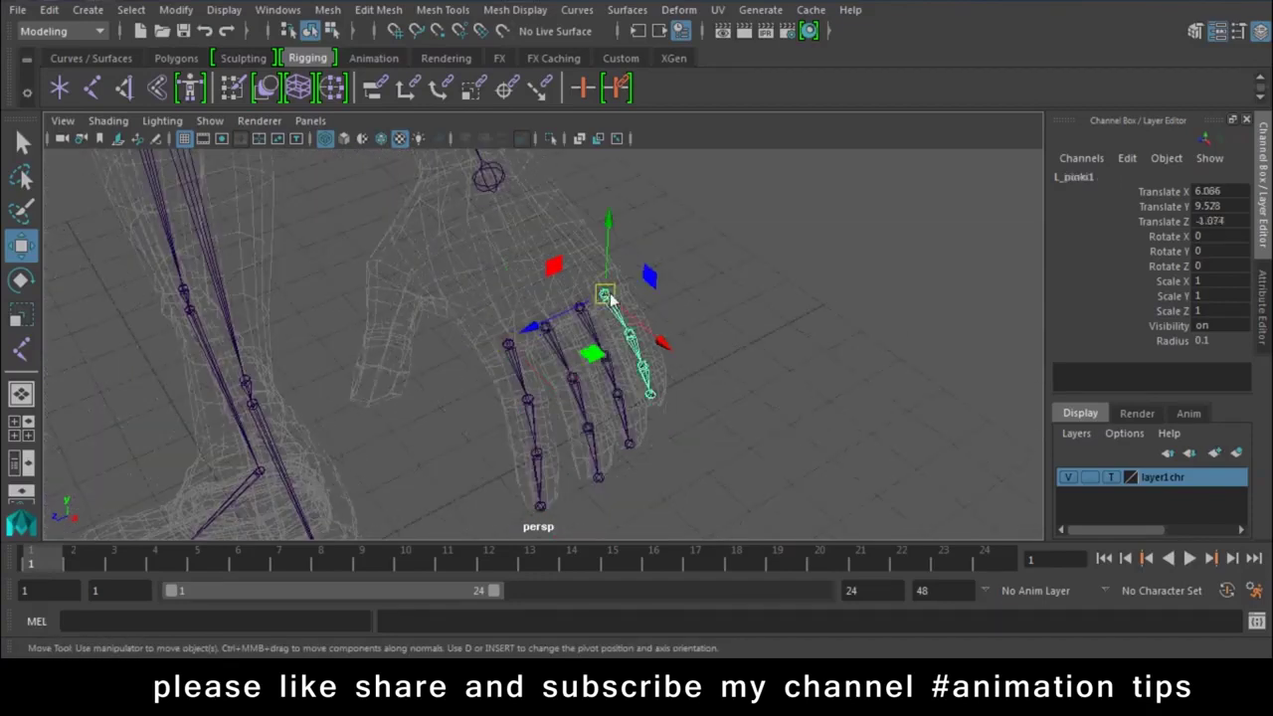
{"action": "left_click", "coordinate": [579, 308]}
{"action": "double_click", "coordinate": [1096, 177]}
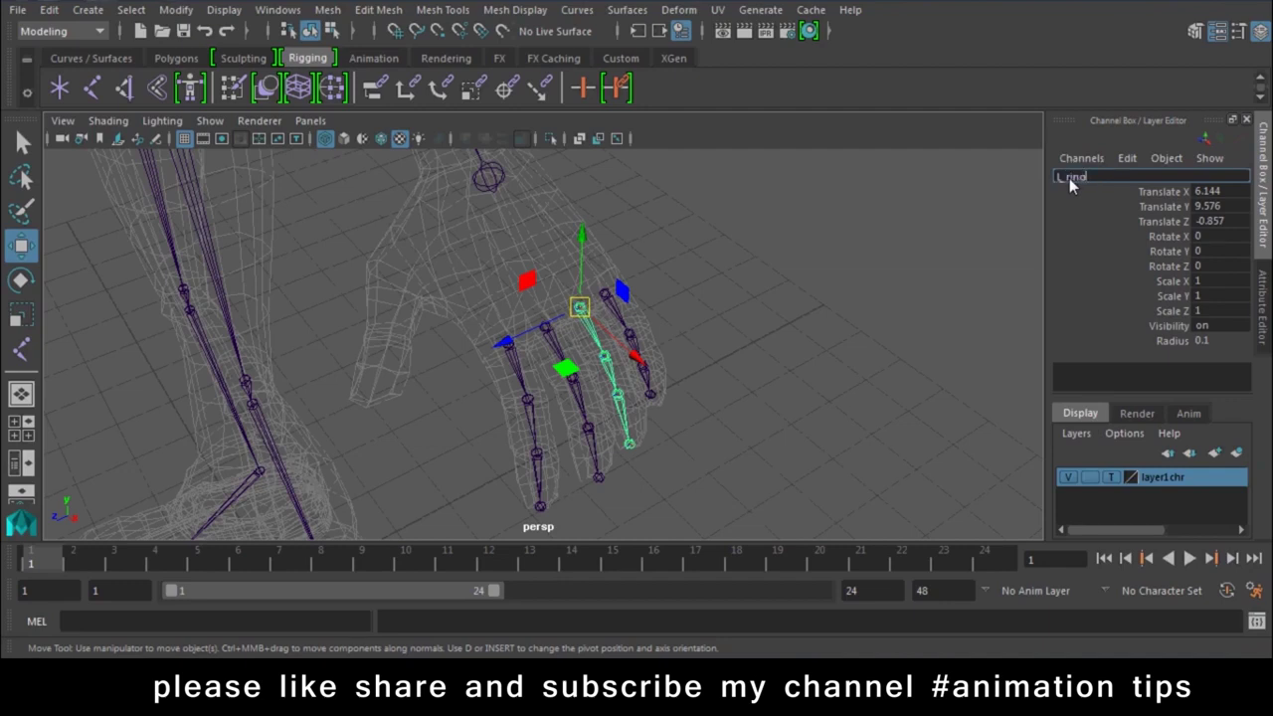
{"action": "type", "text": "1"}
{"action": "key", "text": "Return"}
{"action": "left_click", "coordinate": [606, 356]}
{"action": "double_click", "coordinate": [1111, 177]}
{"action": "type", "text": "L_ring"}
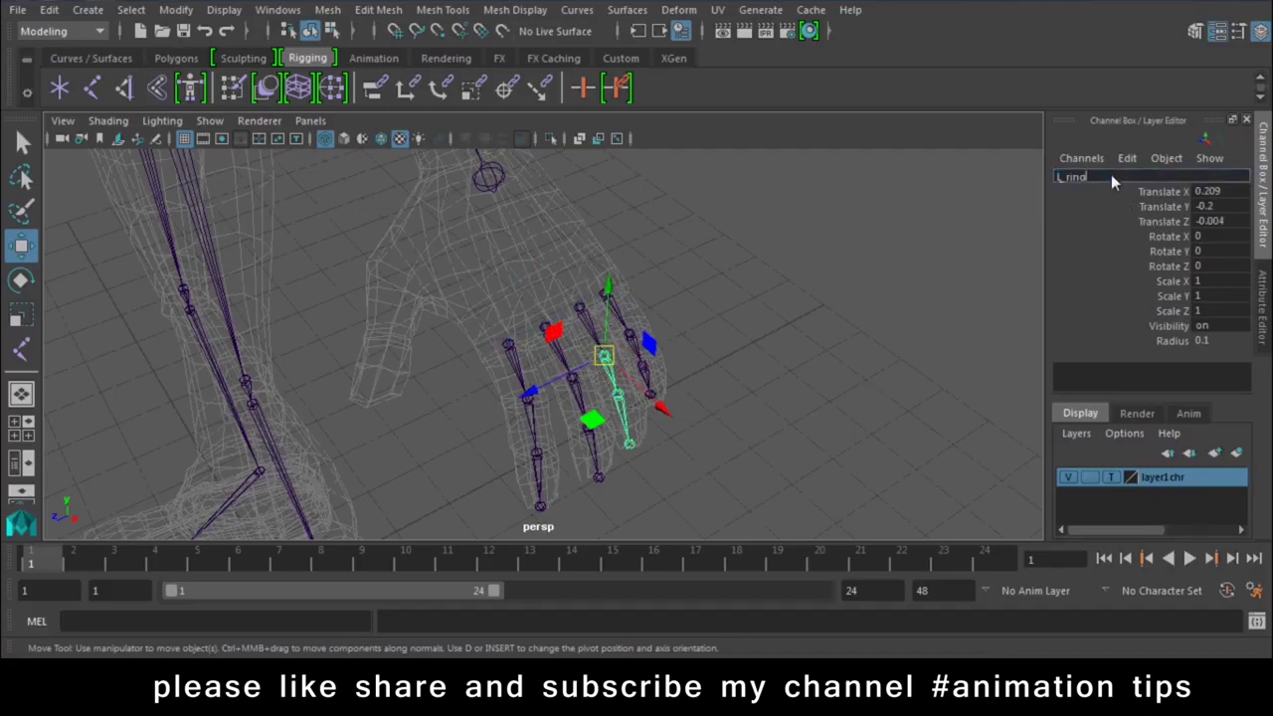
{"action": "key", "text": "Return"}
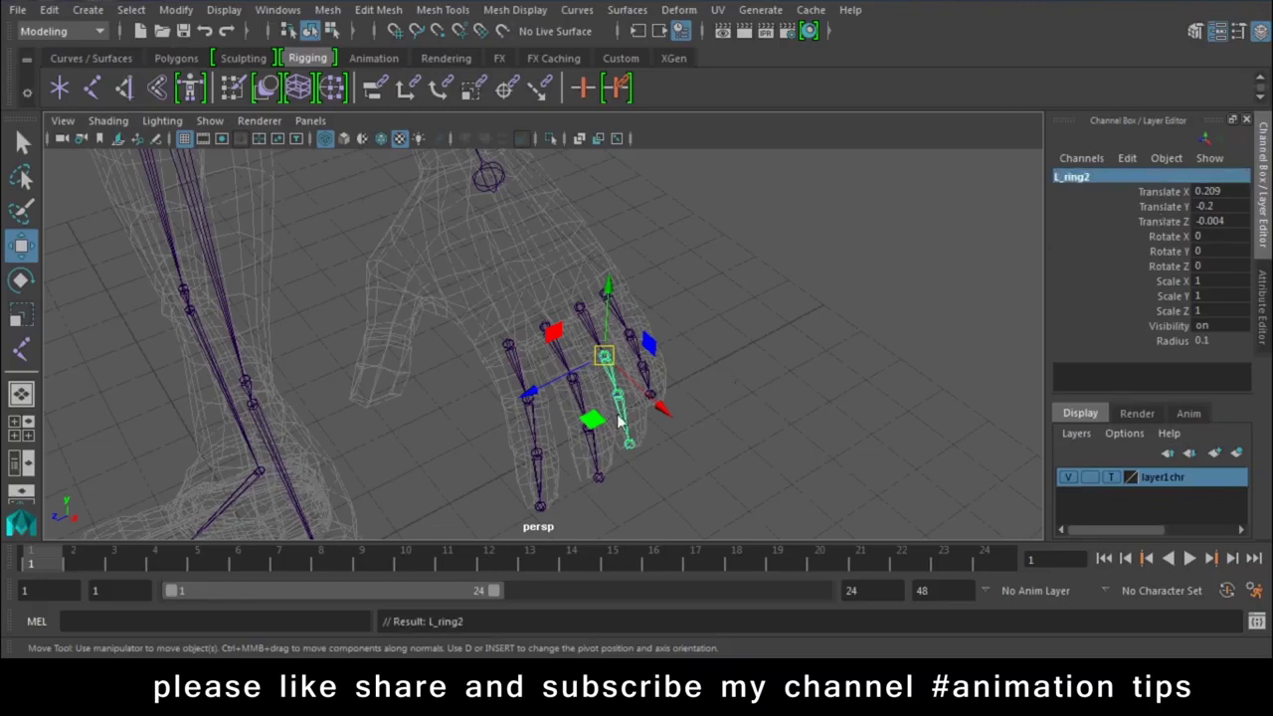
- Rename the last two joints L_ring3 and L_ring4
{"action": "left_click", "coordinate": [620, 422]}
{"action": "mouse_move", "coordinate": [643, 334]}
{"action": "right_mouse_down", "text": "alt"}
{"action": "mouse_move", "coordinate": [700, 422]}
{"action": "mouse_move", "coordinate": [907, 381]}
{"action": "right_mouse_up", "text": "alt"}
{"action": "double_click", "coordinate": [1120, 180]}
{"action": "type", "text": "L_ring"}
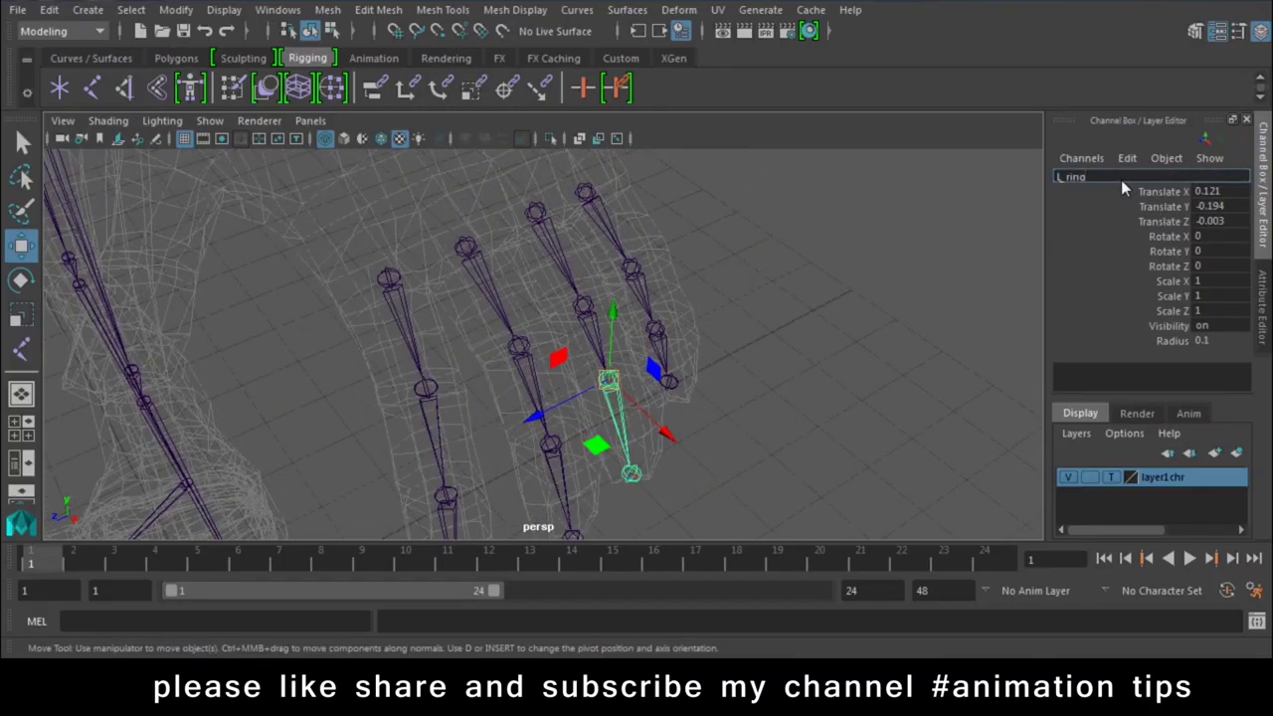
{"action": "type", "text": "3"}
{"action": "key", "text": "Return"}
{"action": "left_click", "coordinate": [631, 473]}
{"action": "double_click", "coordinate": [1084, 176]}
{"action": "type", "text": "g4"}
{"action": "key", "text": "Return"}
- Select the pinky, ring, middle and index roots, then the hand joint last
{"action": "mouse_move", "coordinate": [714, 252]}
{"action": "left_mouse_down", "text": "alt"}
{"action": "mouse_move", "coordinate": [630, 304]}
{"action": "mouse_move", "coordinate": [715, 396]}
{"action": "left_mouse_up", "text": "alt"}
{"action": "left_click", "coordinate": [715, 399]}
{"action": "left_click", "coordinate": [686, 422]}
{"action": "left_click", "coordinate": [643, 451]}
{"action": "left_click", "coordinate": [595, 477]}
{"action": "left_click", "coordinate": [559, 245]}
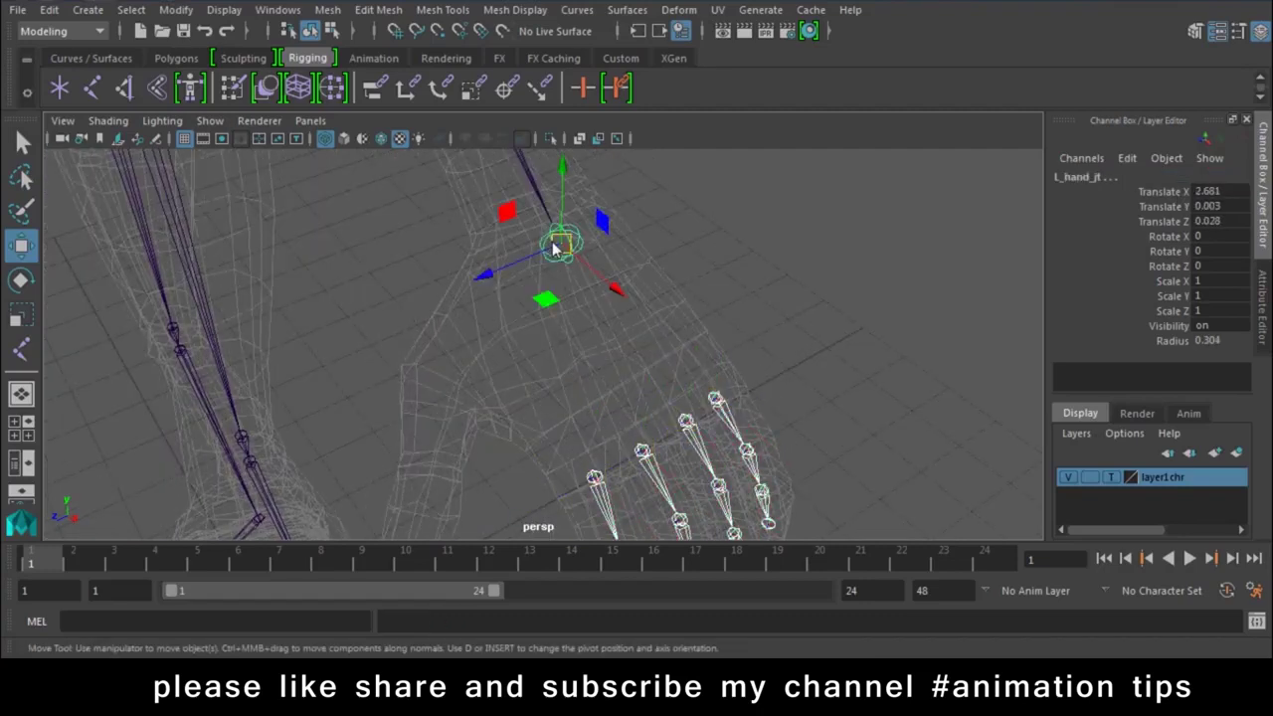
- Parent the four finger roots to the hand joint and reselect L_index1
{"action": "key", "text": "p"}
{"action": "mouse_move", "coordinate": [588, 292]}
{"action": "left_mouse_down", "text": "alt"}
{"action": "mouse_move", "coordinate": [567, 310]}
{"action": "mouse_move", "coordinate": [739, 305]}
{"action": "mouse_move", "coordinate": [833, 201]}
{"action": "mouse_move", "coordinate": [554, 333]}
{"action": "mouse_move", "coordinate": [671, 338]}
{"action": "mouse_move", "coordinate": [600, 401]}
{"action": "left_mouse_up", "text": "alt"}
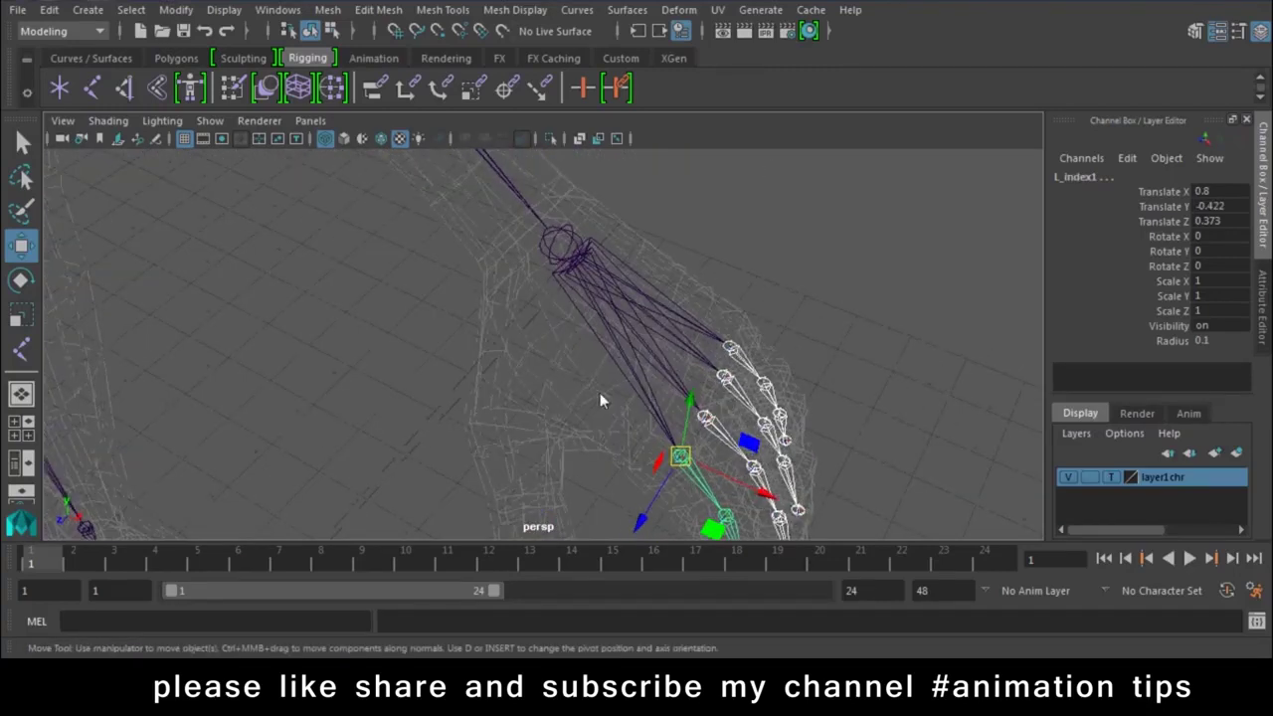
{"action": "left_click", "coordinate": [819, 356]}
{"action": "left_click", "coordinate": [679, 457]}
{"action": "mouse_move", "coordinate": [679, 457]}
{"action": "left_mouse_down", "text": "alt"}
{"action": "mouse_move", "coordinate": [792, 403]}
{"action": "mouse_move", "coordinate": [652, 380]}
{"action": "left_mouse_up", "text": "alt"}
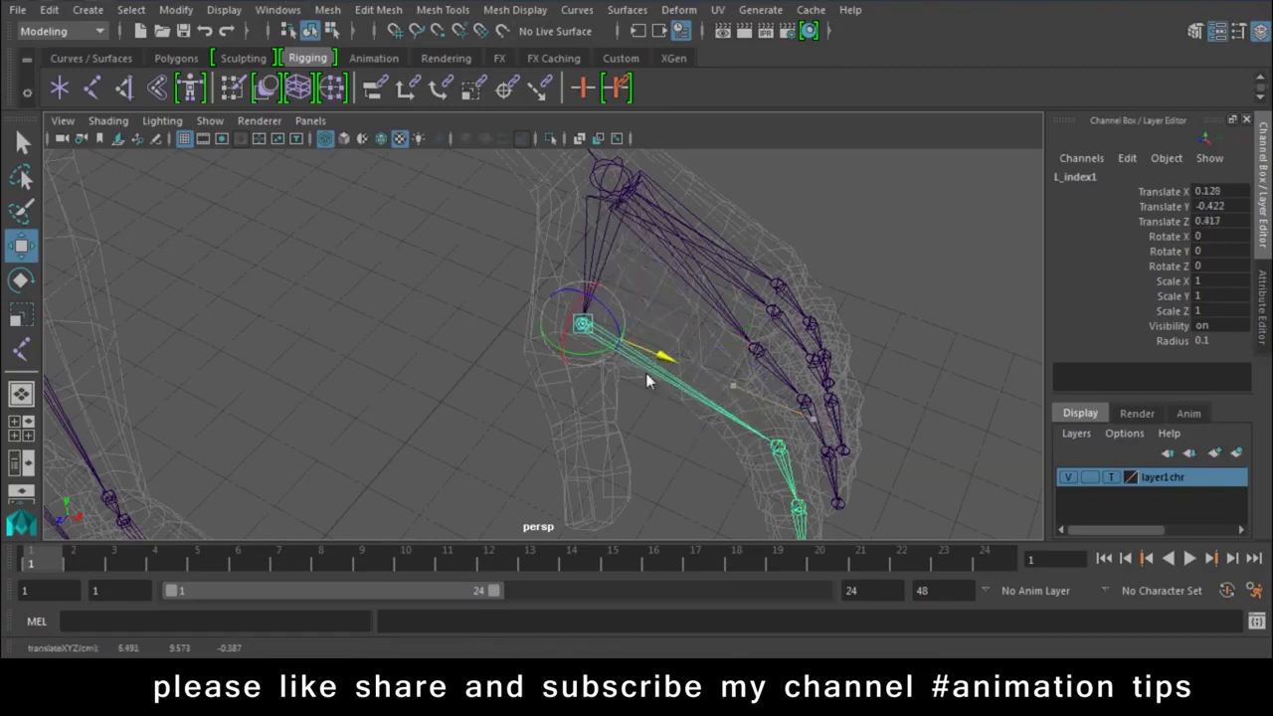
- Duplicate the index finger chain and shift the copy along X toward the thumb
{"action": "key", "text": "ctrl+z"}
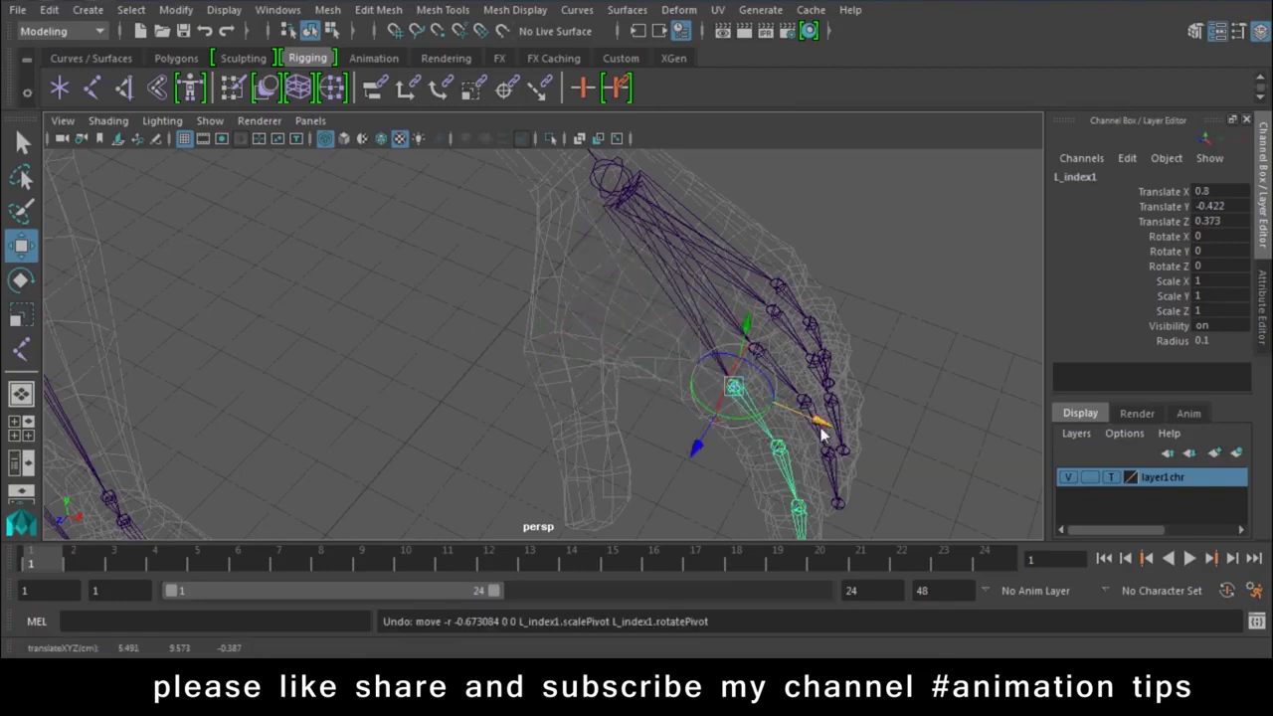
{"action": "left_click_drag", "start_coordinate": [823, 427], "coordinate": [784, 416]}
{"action": "key", "text": "ctrl+z"}
{"action": "key", "text": "ctrl+d"}
{"action": "mouse_move", "coordinate": [810, 435]}
{"action": "left_mouse_down"}
{"action": "mouse_move", "coordinate": [632, 375]}
{"action": "mouse_move", "coordinate": [568, 432]}
{"action": "mouse_move", "coordinate": [616, 444]}
{"action": "left_mouse_up"}
- Select the copied chain's root and frame the hand in the top view
{"action": "left_click", "coordinate": [616, 444]}
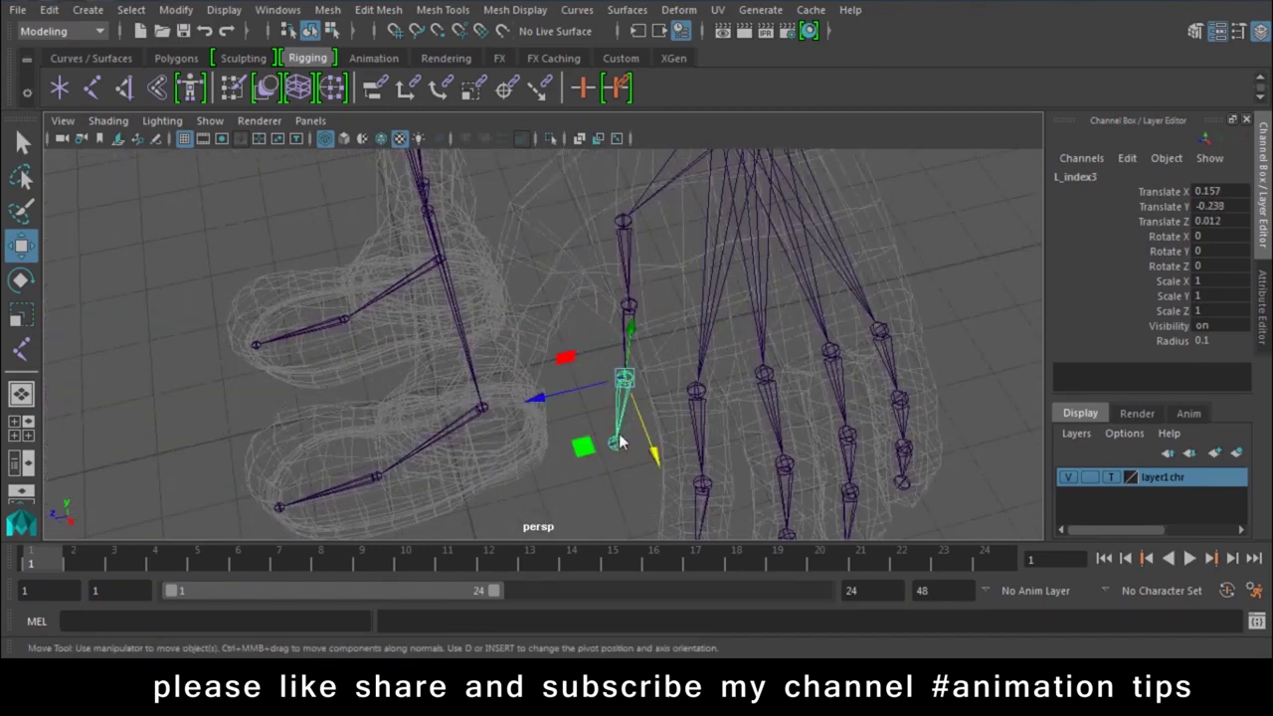
{"action": "left_click", "coordinate": [589, 481]}
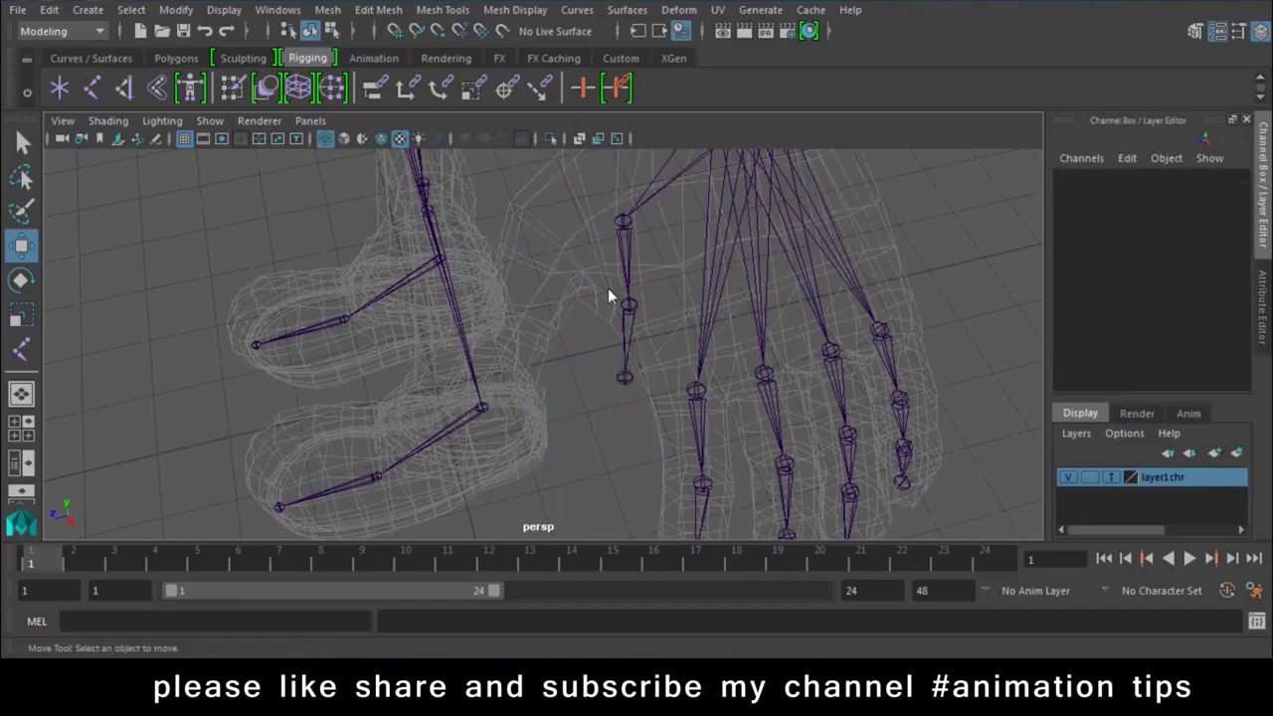
{"action": "left_click_drag", "start_coordinate": [608, 294], "coordinate": [667, 328], "text": "alt"}
{"action": "left_click", "coordinate": [599, 257]}
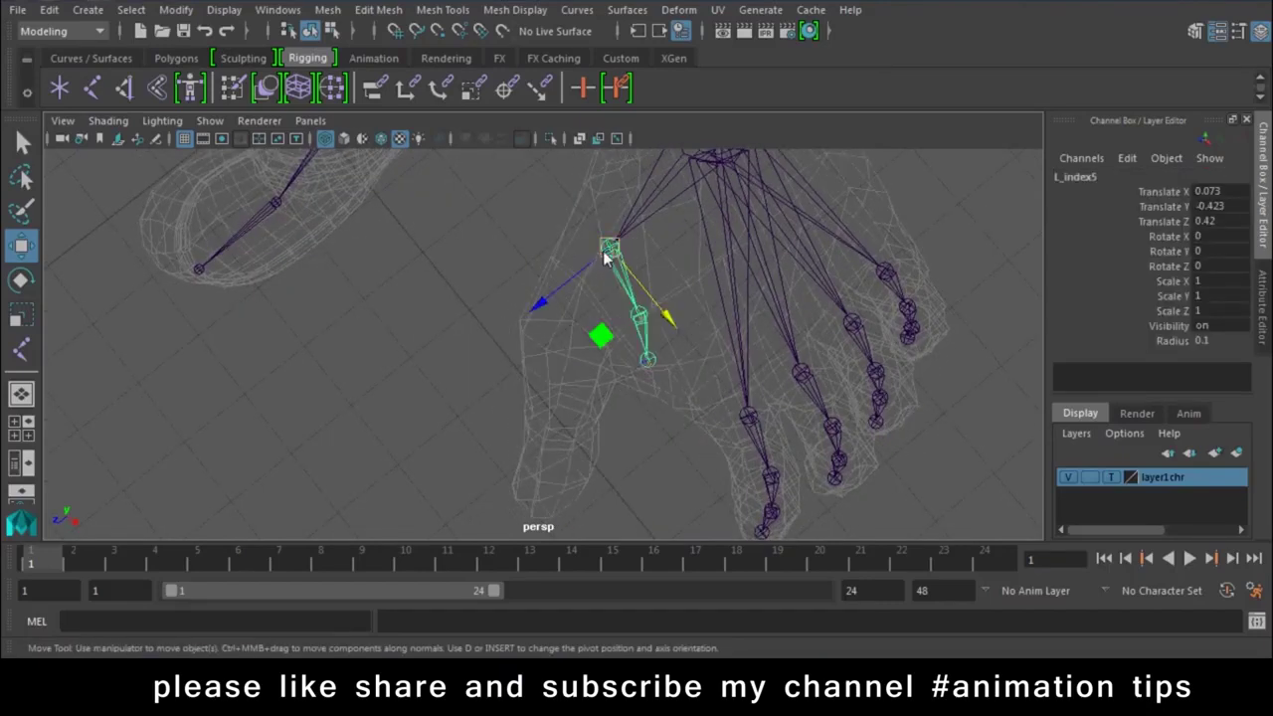
{"action": "key", "text": "space"}
{"action": "left_click_drag", "start_coordinate": [604, 256], "coordinate": [332, 266]}
{"action": "scroll", "coordinate": [333, 267], "scroll_direction": "down", "scroll_amount": 2}
{"action": "middle_click_drag", "start_coordinate": [428, 388], "coordinate": [428, 303], "text": "alt"}
- In the top view, move L_index2 and L_index3 down into the thumb
{"action": "left_click", "coordinate": [519, 320]}
{"action": "left_click_drag", "start_coordinate": [510, 356], "coordinate": [504, 413]}
{"action": "left_click", "coordinate": [577, 396]}
{"action": "left_click_drag", "start_coordinate": [581, 399], "coordinate": [583, 451]}
{"action": "left_click", "coordinate": [514, 375]}
{"action": "left_click_drag", "start_coordinate": [509, 378], "coordinate": [502, 385]}
{"action": "left_click", "coordinate": [569, 456]}
{"action": "left_click_drag", "start_coordinate": [573, 489], "coordinate": [574, 483]}
- In the front view, raise L_index5 and adjust L_index3's height inside the thumb
{"action": "key", "text": "space"}
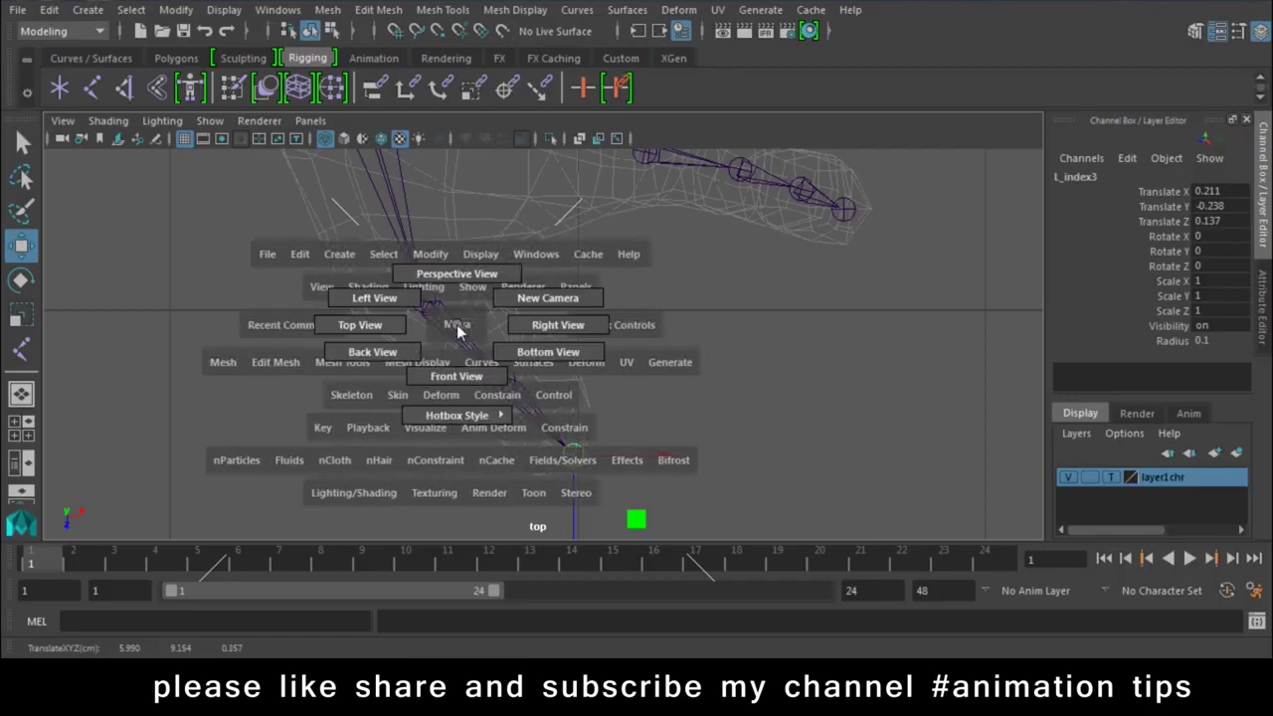
{"action": "key", "text": "space"}
{"action": "left_click_drag", "start_coordinate": [508, 311], "coordinate": [509, 339]}
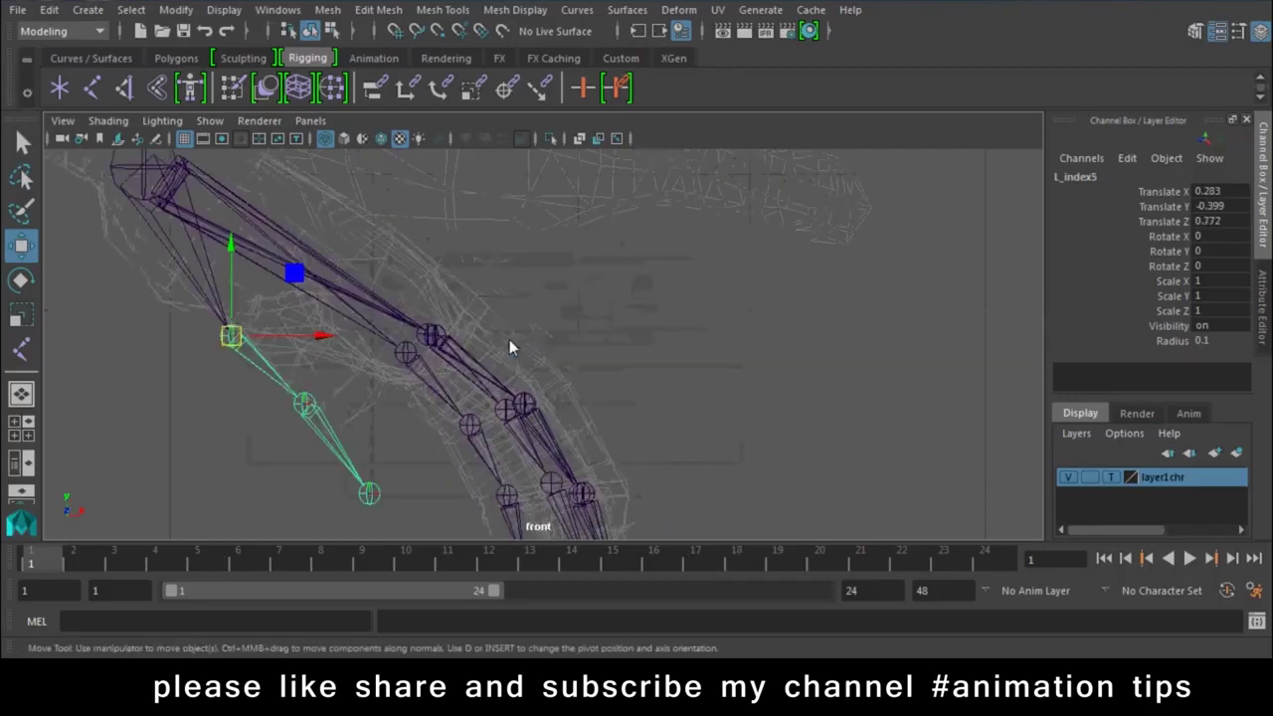
{"action": "middle_click_drag", "start_coordinate": [510, 459], "coordinate": [601, 469], "text": "alt"}
{"action": "left_click_drag", "start_coordinate": [415, 288], "coordinate": [469, 198]}
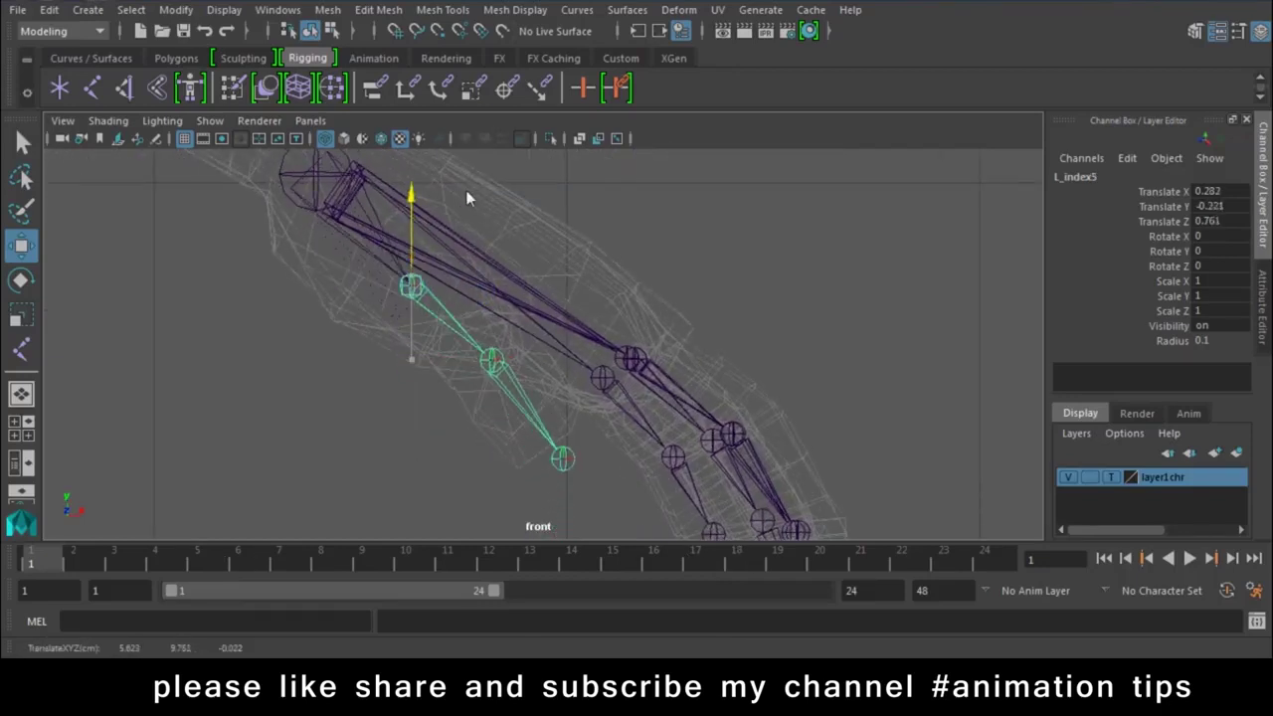
{"action": "left_click", "coordinate": [563, 453]}
{"action": "left_click_drag", "start_coordinate": [563, 369], "coordinate": [565, 360]}
{"action": "left_click", "coordinate": [493, 365]}
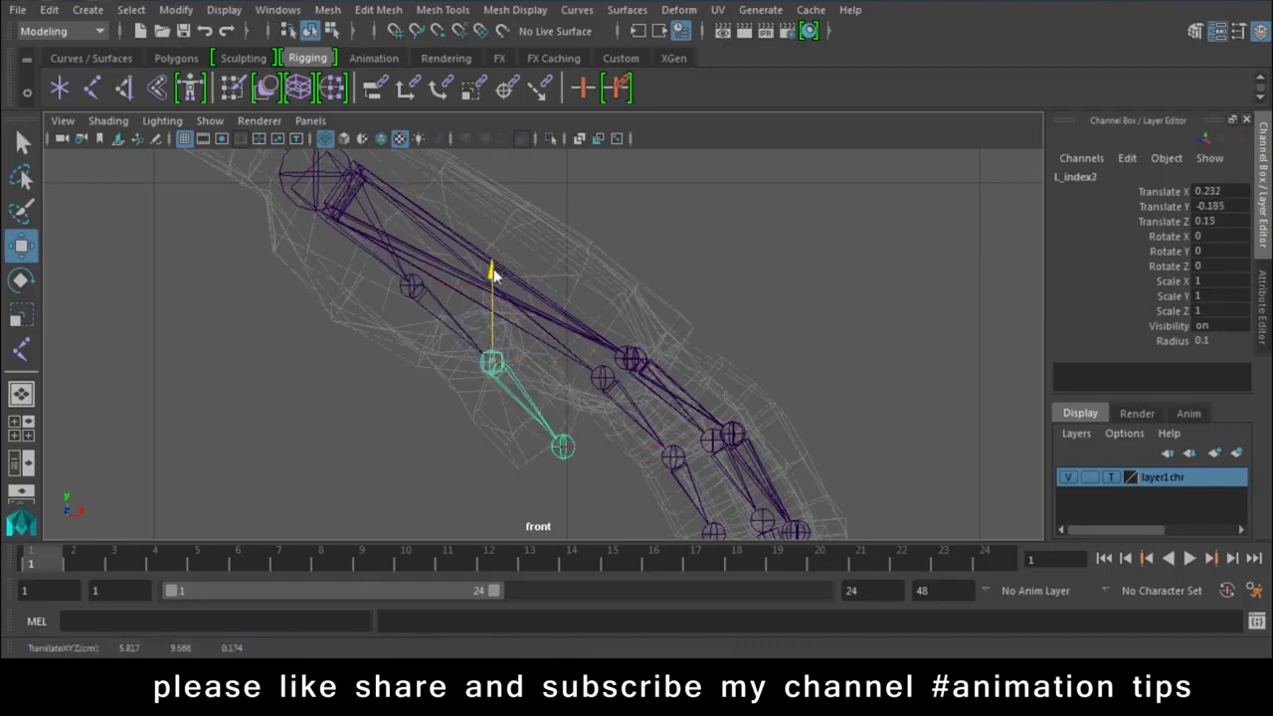
{"action": "left_click", "coordinate": [563, 452]}
{"action": "mouse_move", "coordinate": [561, 352]}
{"action": "left_mouse_down"}
{"action": "mouse_move", "coordinate": [552, 379]}
{"action": "mouse_move", "coordinate": [495, 373]}
{"action": "mouse_move", "coordinate": [539, 378]}
{"action": "left_mouse_up"}
- Move the thumb root joint into place and orbit to check the placement
{"action": "mouse_move", "coordinate": [527, 335]}
{"action": "left_mouse_down"}
{"action": "mouse_move", "coordinate": [559, 311]}
{"action": "mouse_move", "coordinate": [635, 397]}
{"action": "mouse_move", "coordinate": [777, 353]}
{"action": "mouse_move", "coordinate": [740, 324]}
{"action": "mouse_move", "coordinate": [675, 403]}
{"action": "mouse_move", "coordinate": [491, 407]}
{"action": "mouse_move", "coordinate": [710, 312]}
{"action": "mouse_move", "coordinate": [796, 376]}
{"action": "mouse_move", "coordinate": [527, 421]}
{"action": "left_mouse_up"}
{"action": "left_click", "coordinate": [740, 319]}
{"action": "left_click", "coordinate": [528, 420]}
{"action": "mouse_move", "coordinate": [767, 474]}
{"action": "left_mouse_down", "text": "alt"}
{"action": "mouse_move", "coordinate": [607, 431]}
{"action": "mouse_move", "coordinate": [641, 403]}
{"action": "mouse_move", "coordinate": [533, 358]}
{"action": "left_mouse_up", "text": "alt"}
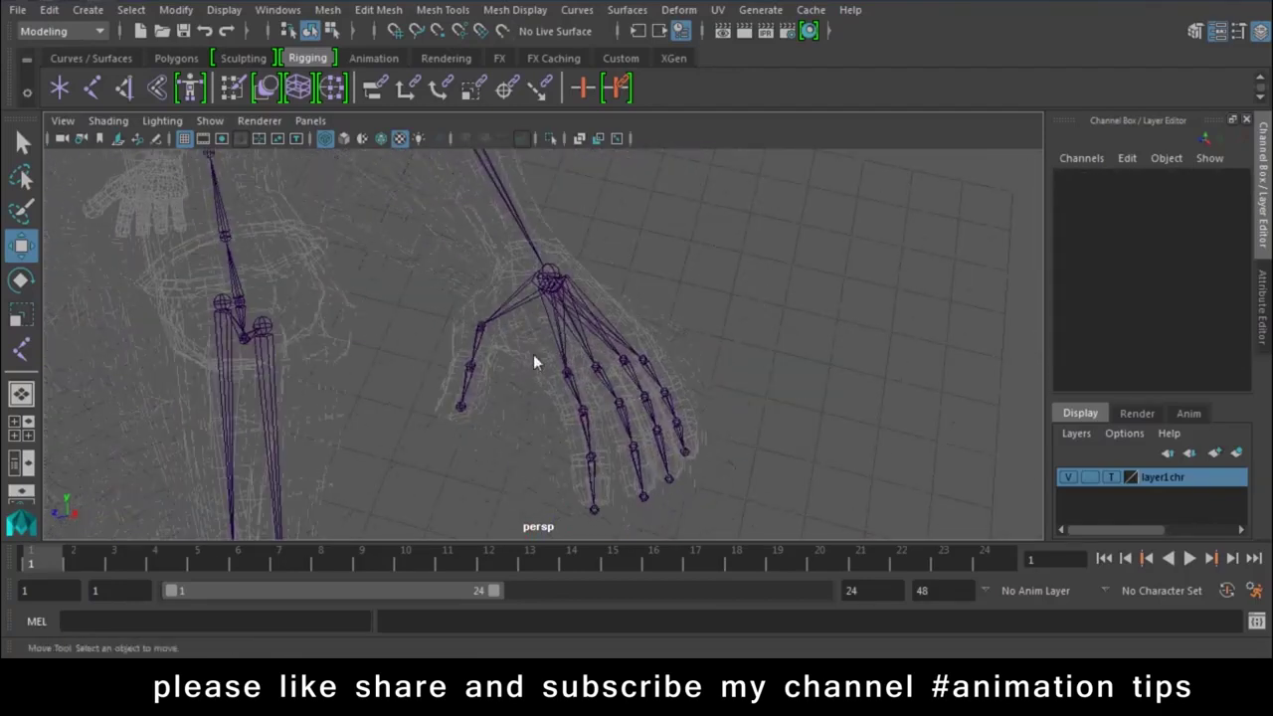
- Rename the copied l_index joints L_thumb1, L_thumb2 and L_thumb3, root to tip
{"action": "left_click", "coordinate": [478, 331]}
{"action": "left_click", "coordinate": [1087, 178]}
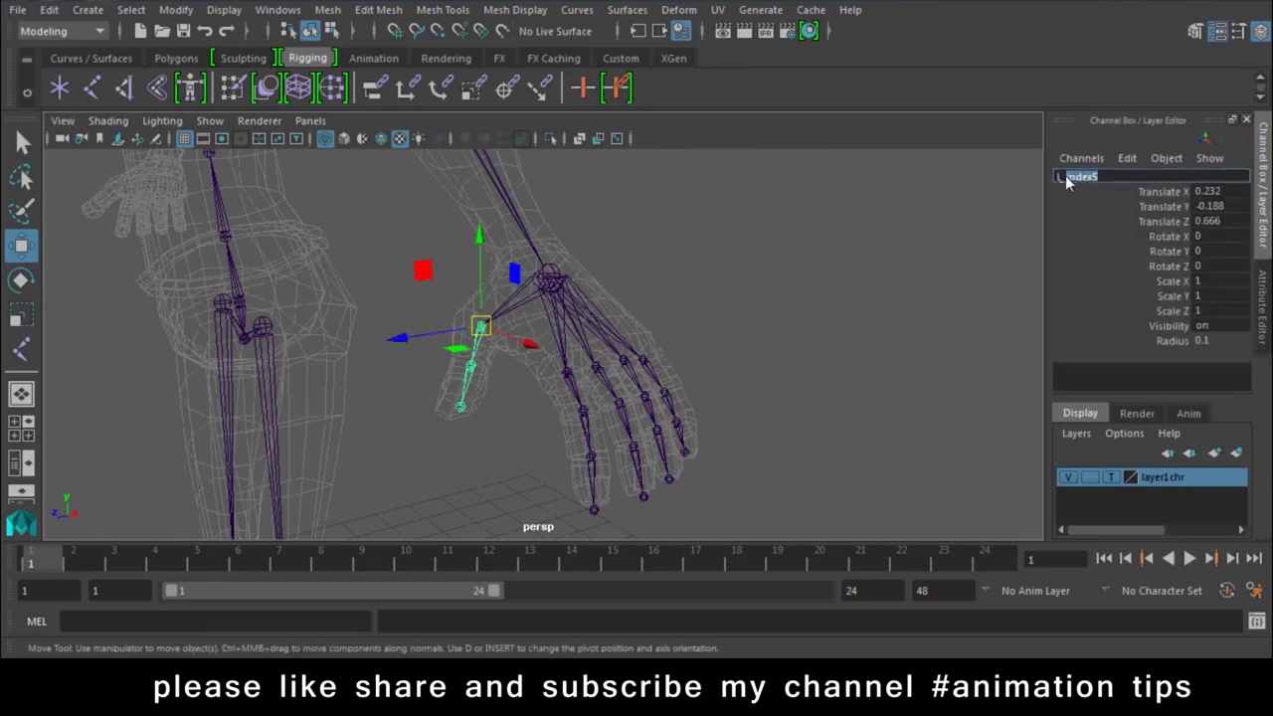
{"action": "type", "text": "L_thumb"}
{"action": "key", "text": "Return"}
{"action": "key", "text": "Return"}
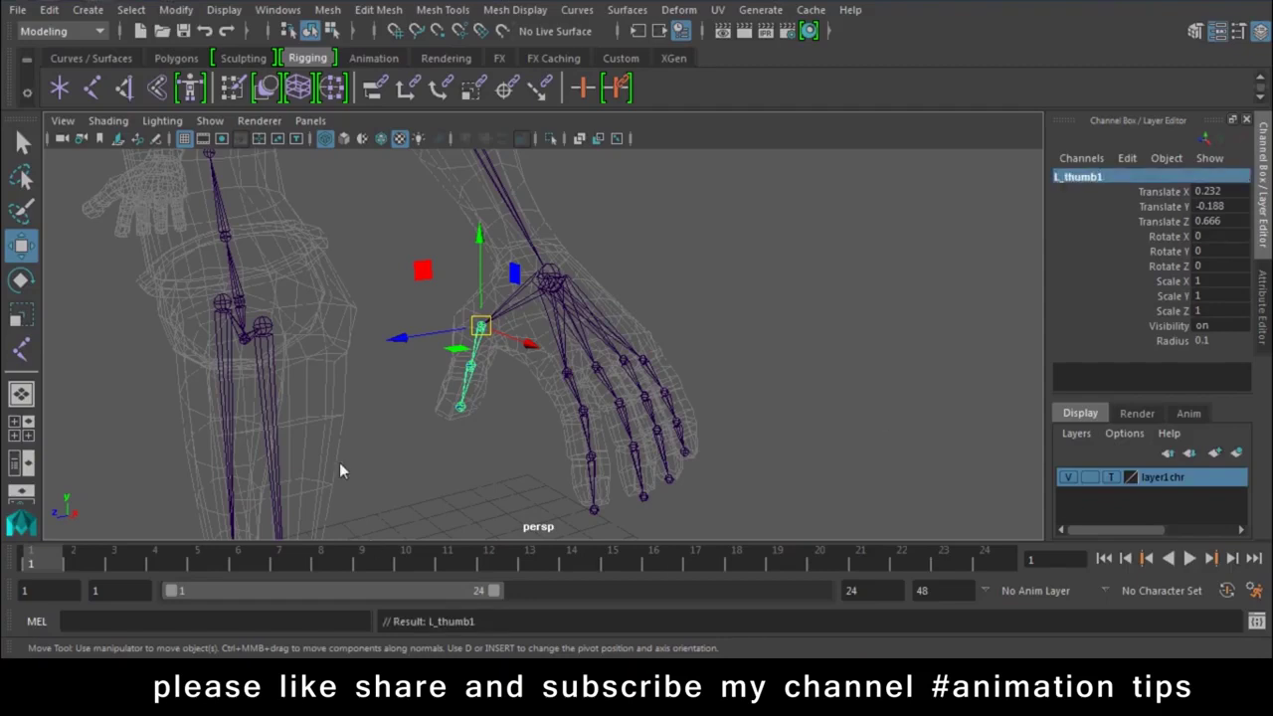
{"action": "left_click", "coordinate": [486, 398]}
{"action": "double_click", "coordinate": [1096, 179]}
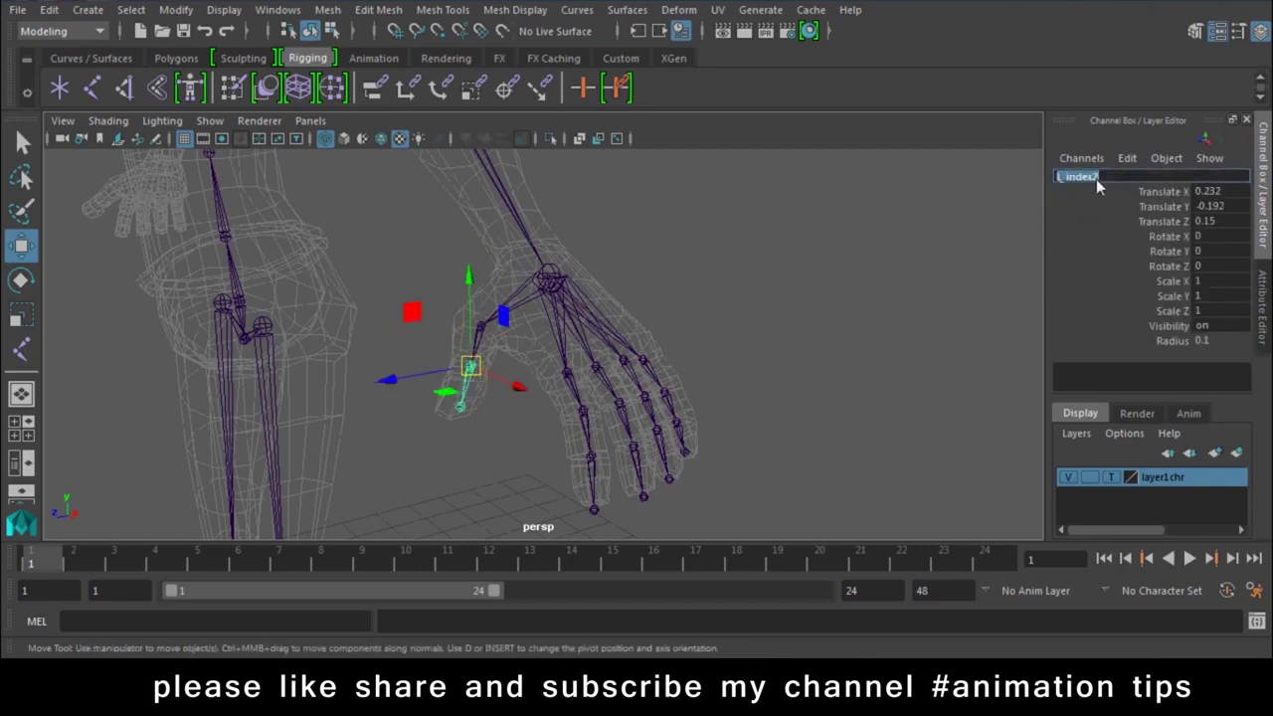
{"action": "type", "text": "L_thumb2"}
{"action": "key", "text": "Return"}
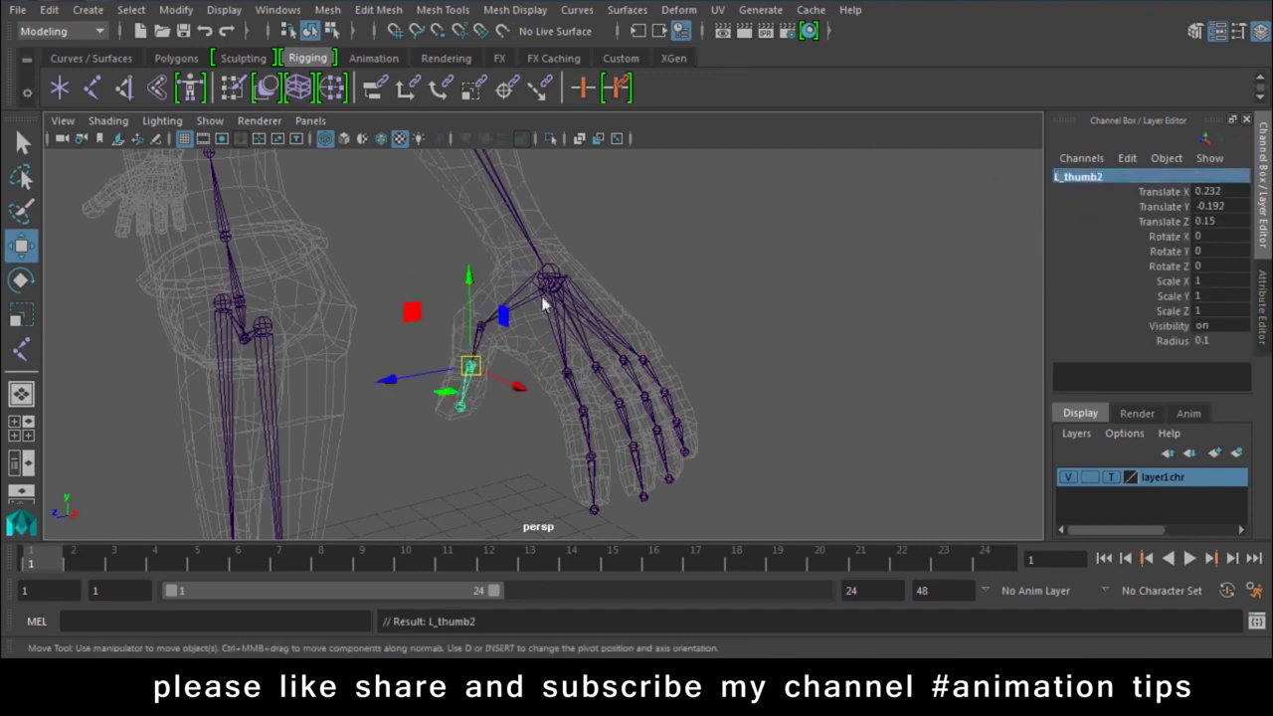
{"action": "key", "text": "Down"}
{"action": "double_click", "coordinate": [1088, 185]}
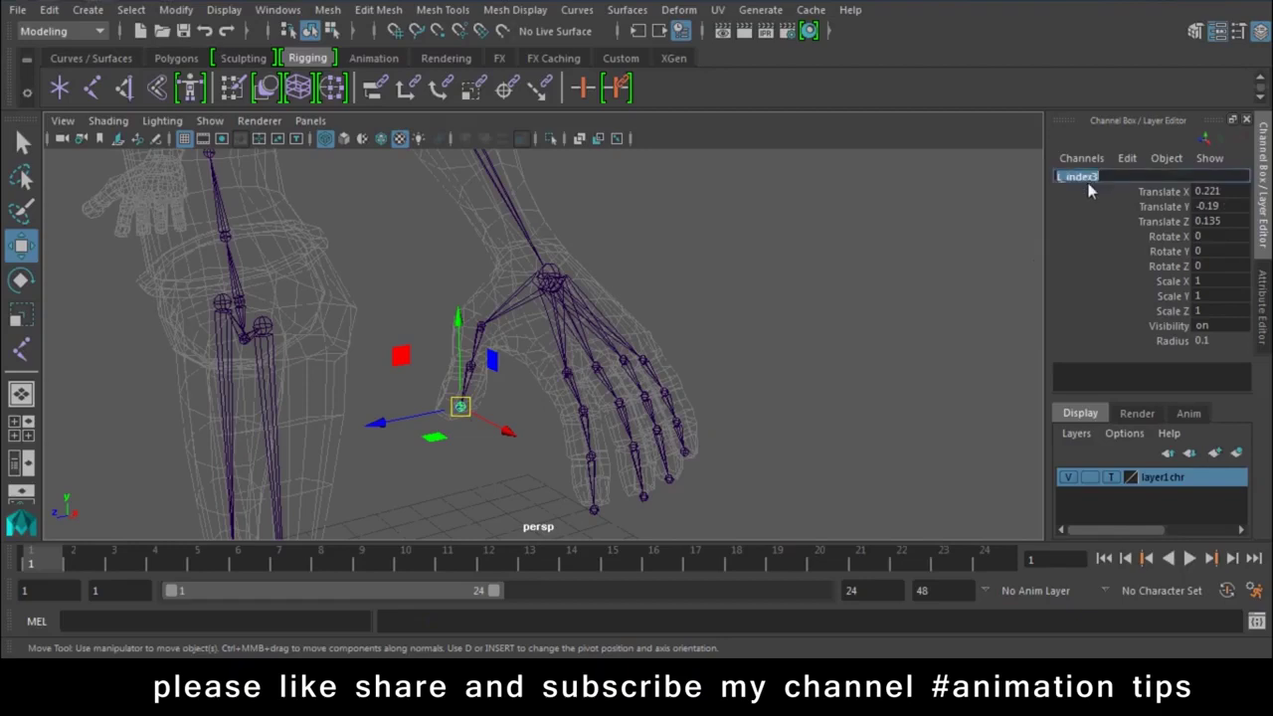
{"action": "type", "text": "thumb3"}
{"action": "key", "text": "Return"}
- Select the L_clavicle_jt joint at the root of the left arm
{"action": "mouse_move", "coordinate": [692, 330]}
{"action": "left_mouse_down", "text": "alt"}
{"action": "mouse_move", "coordinate": [511, 427]}
{"action": "mouse_move", "coordinate": [368, 388]}
{"action": "left_mouse_up", "text": "alt"}
{"action": "left_click", "coordinate": [525, 276]}
{"action": "left_click", "coordinate": [566, 394]}
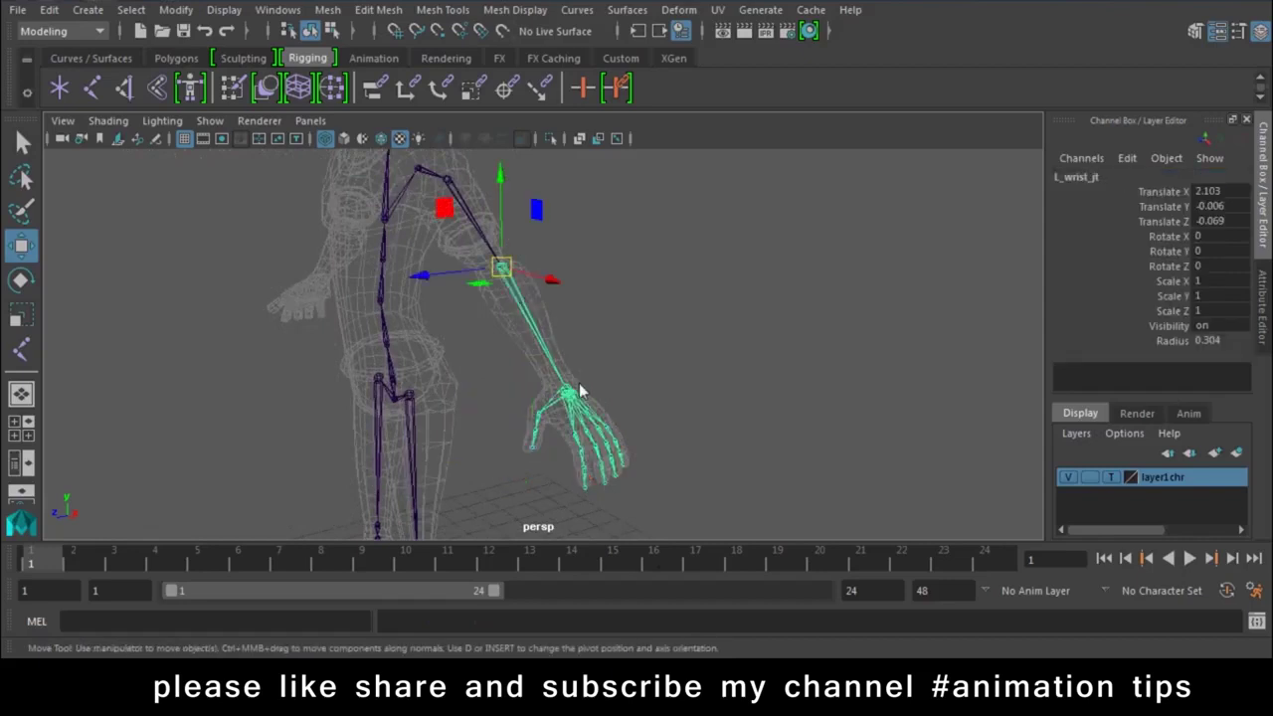
{"action": "left_click", "coordinate": [569, 399]}
{"action": "mouse_move", "coordinate": [469, 486]}
{"action": "left_mouse_down", "text": "alt"}
{"action": "mouse_move", "coordinate": [484, 436]}
{"action": "mouse_move", "coordinate": [477, 320]}
{"action": "mouse_move", "coordinate": [613, 401]}
{"action": "mouse_move", "coordinate": [601, 402]}
{"action": "left_mouse_up", "text": "alt"}
{"action": "left_click", "coordinate": [547, 323]}
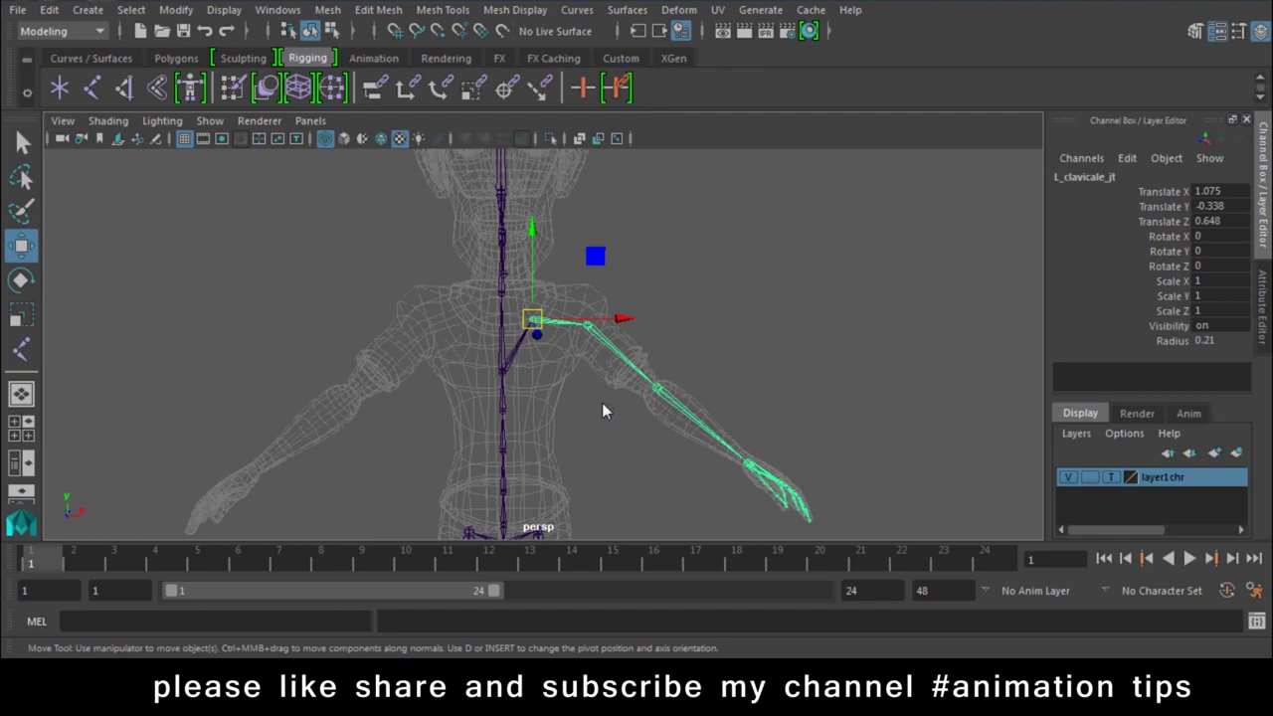
- Switch the menu set from Modeling to Rigging and open the Skeleton menu
{"action": "left_click", "coordinate": [378, 10]}
{"action": "left_click", "coordinate": [18, 10]}
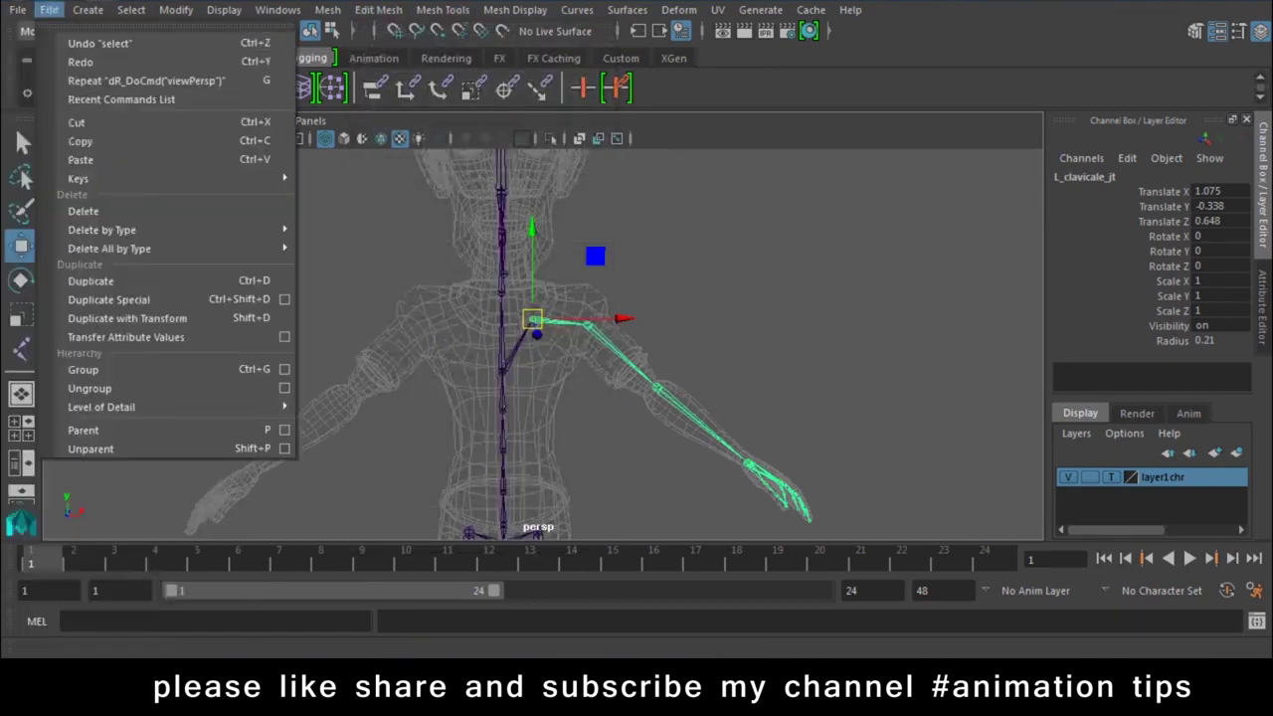
{"action": "left_click", "coordinate": [55, 31]}
{"action": "left_click", "coordinate": [54, 32]}
{"action": "left_click", "coordinate": [50, 79]}
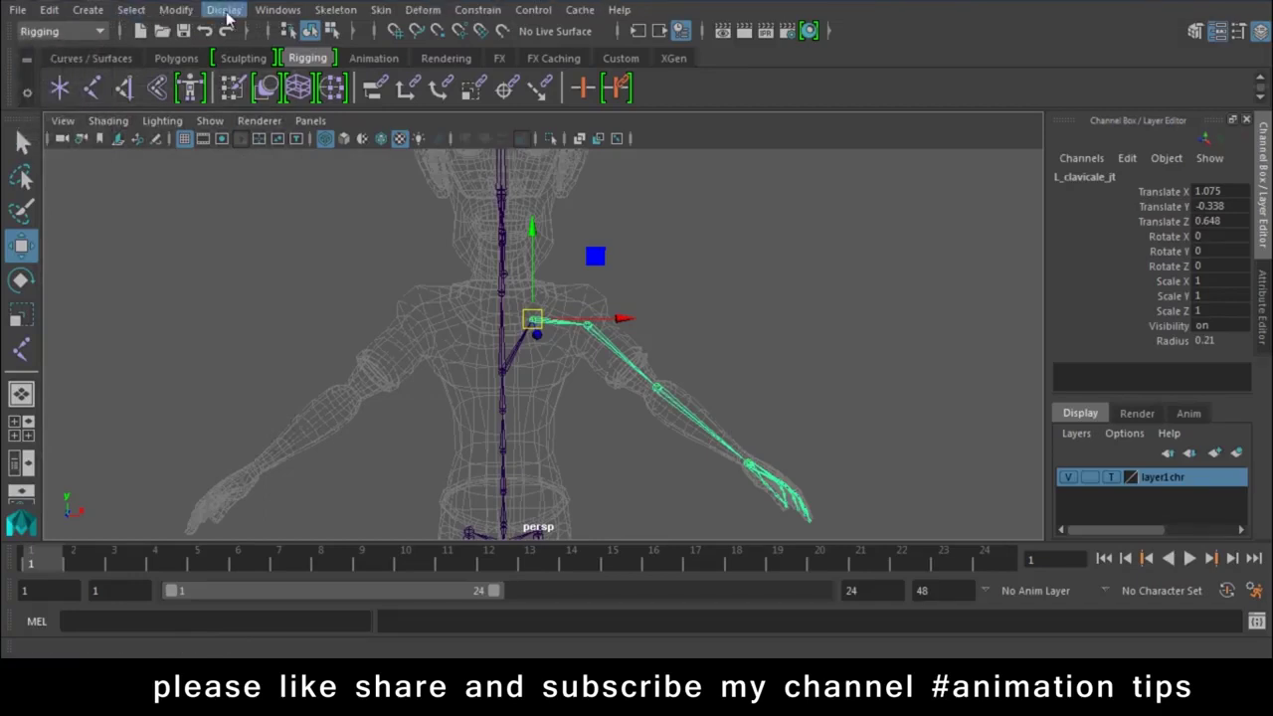
{"action": "left_click", "coordinate": [335, 10]}
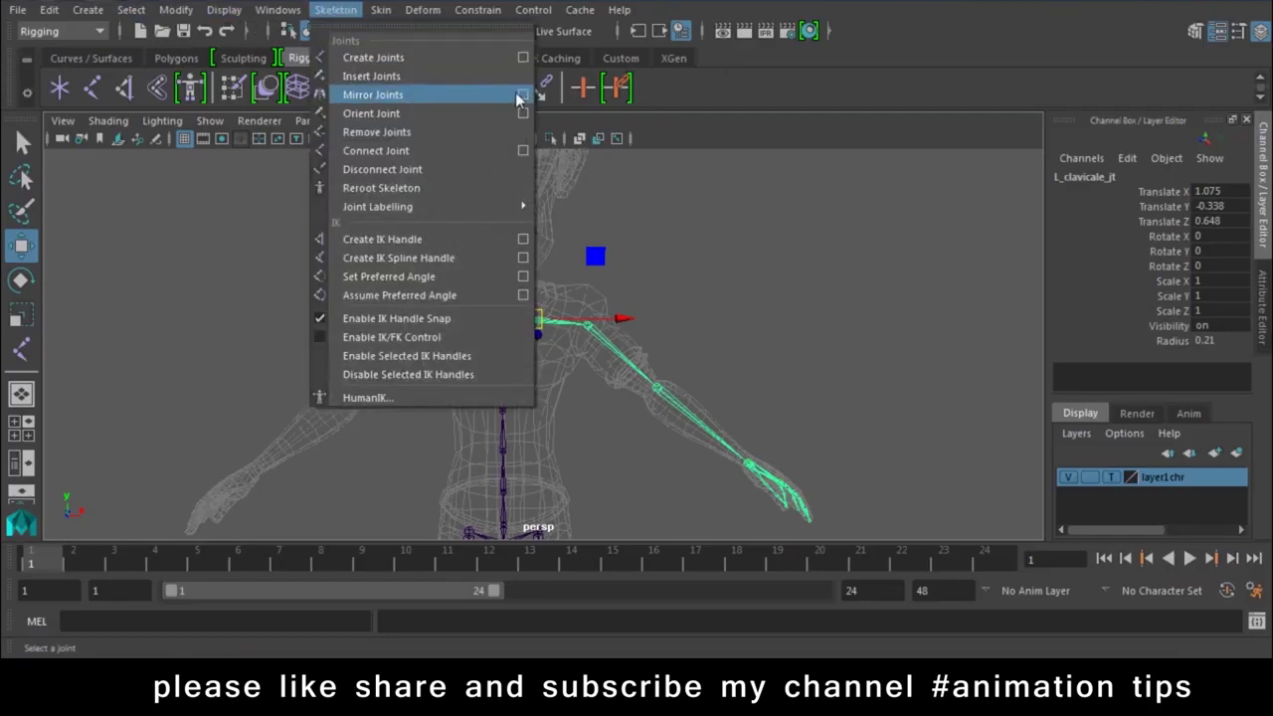
- Mirror the left arm across YZ, replacing L with R in the joint names
{"action": "left_click", "coordinate": [522, 94]}
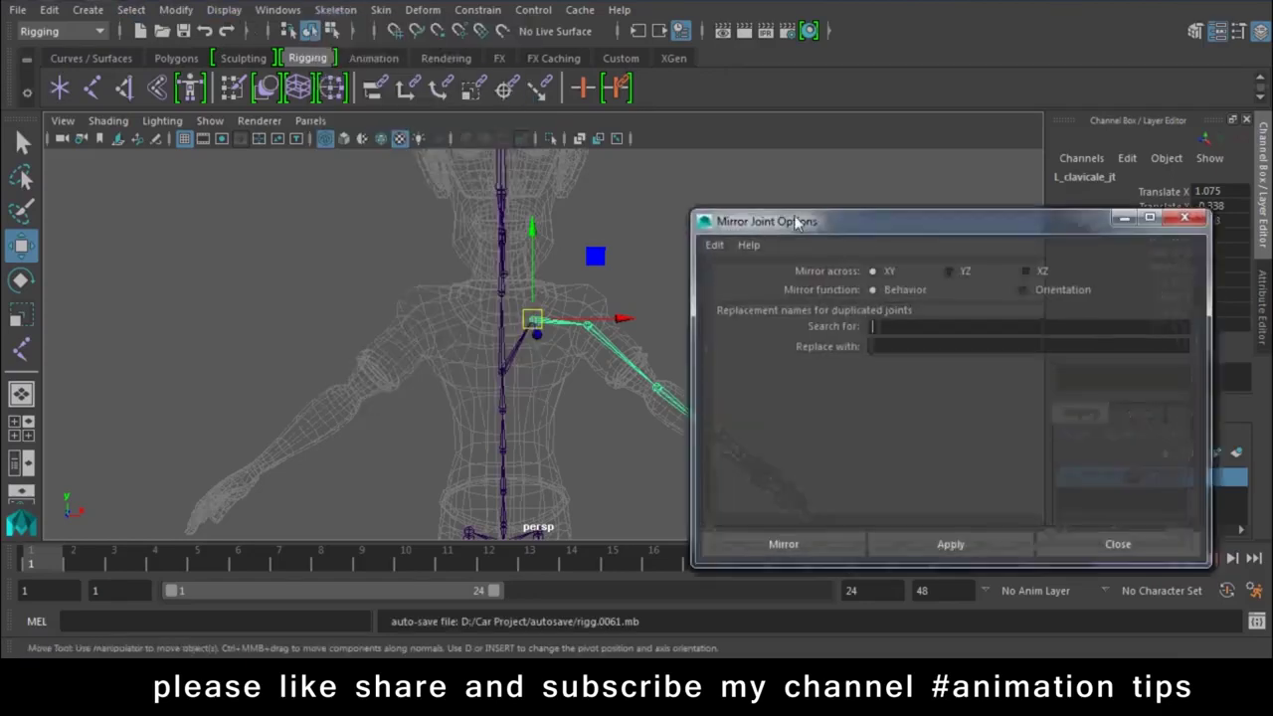
{"action": "type", "text": "L"}
{"action": "left_click", "coordinate": [937, 350]}
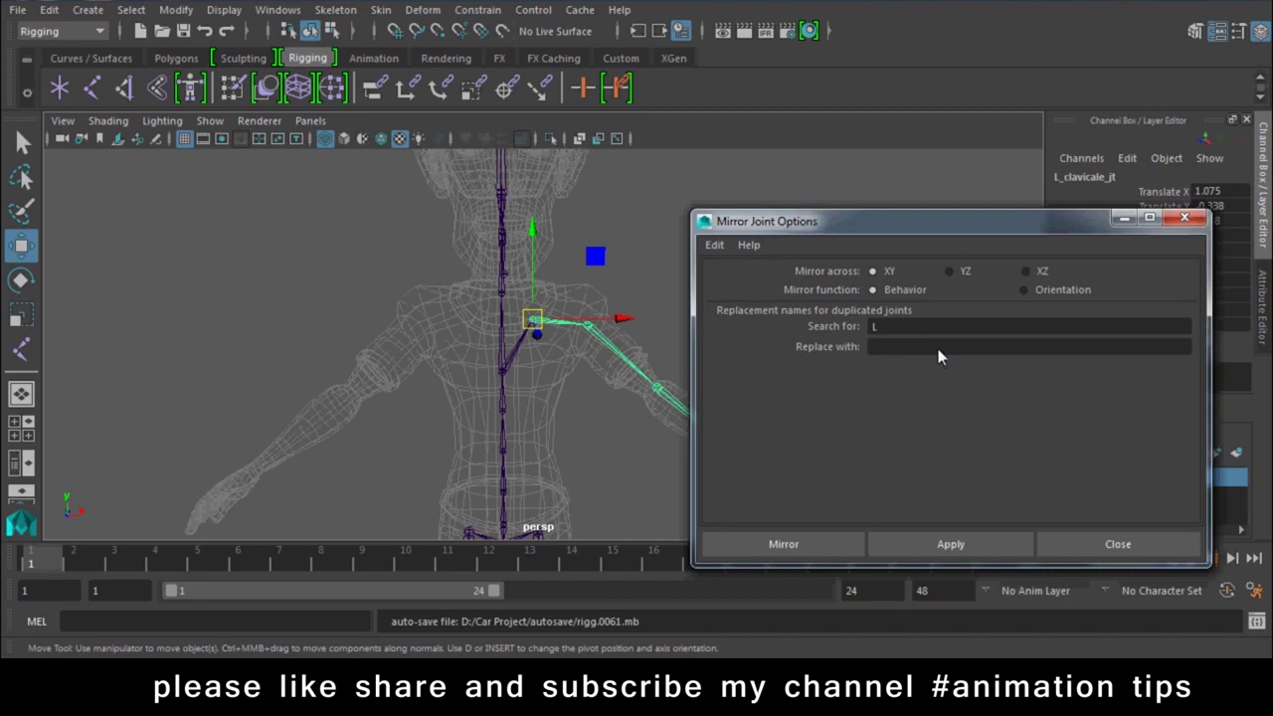
{"action": "type", "text": "R"}
{"action": "left_click", "coordinate": [948, 271]}
{"action": "left_click", "coordinate": [826, 545]}
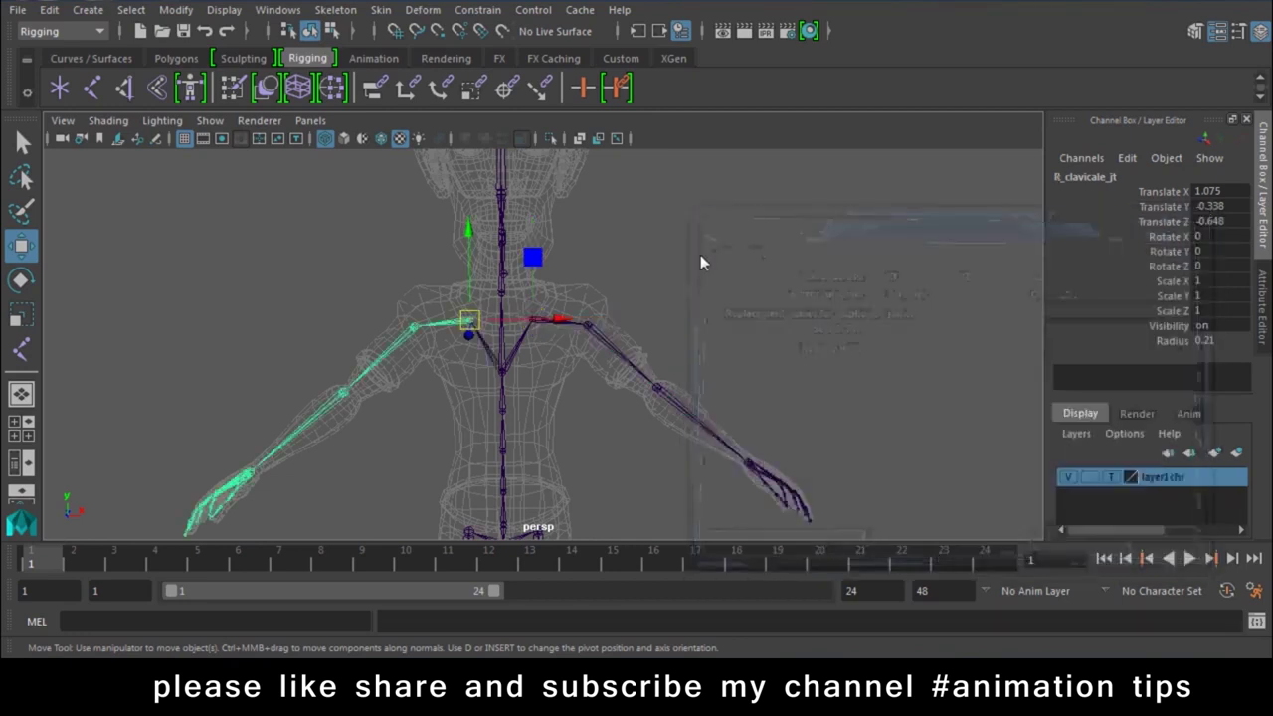
{"action": "left_click", "coordinate": [460, 336]}
- Check the new right arm chain and orbit out to inspect both arms
{"action": "left_click", "coordinate": [411, 328]}
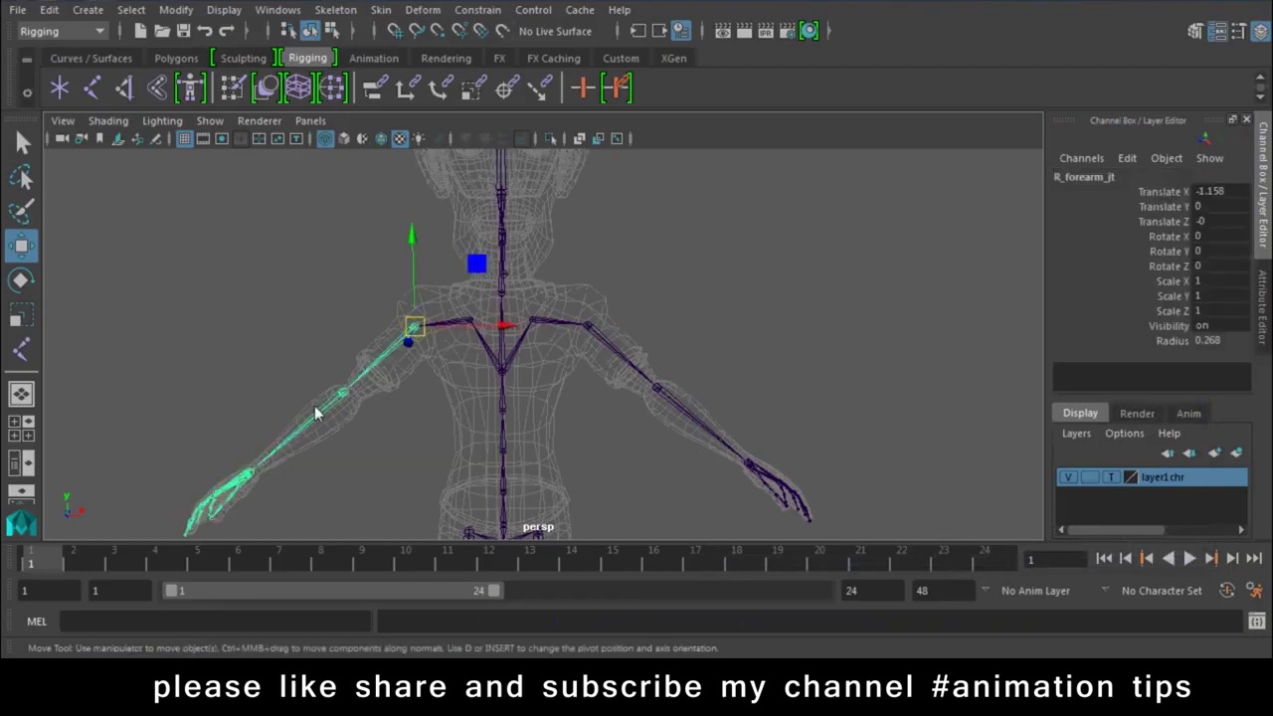
{"action": "left_click", "coordinate": [343, 392]}
{"action": "left_click", "coordinate": [859, 389]}
{"action": "left_click_drag", "start_coordinate": [859, 389], "coordinate": [464, 373], "text": "alt"}
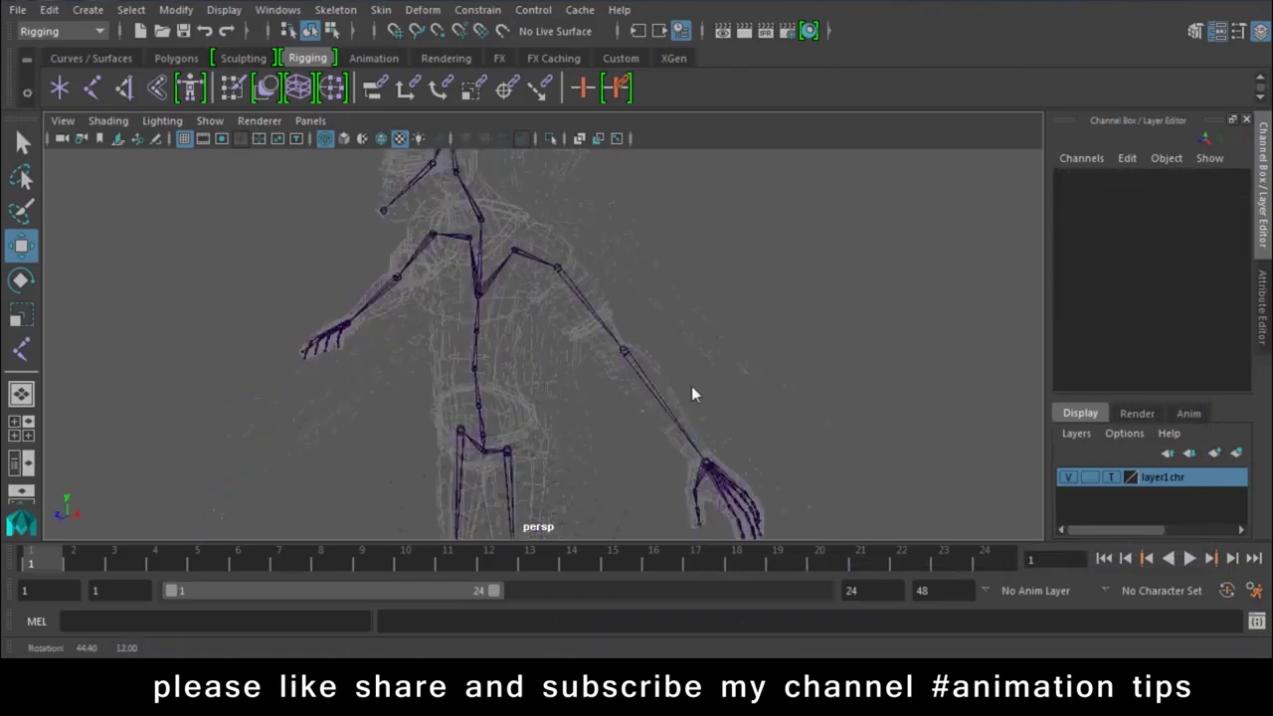
{"action": "right_click_drag", "start_coordinate": [464, 373], "coordinate": [487, 271], "text": "alt"}
{"action": "mouse_move", "coordinate": [487, 271]}
{"action": "left_mouse_down", "text": "alt"}
{"action": "mouse_move", "coordinate": [807, 365]}
{"action": "mouse_move", "coordinate": [554, 312]}
{"action": "mouse_move", "coordinate": [327, 324]}
{"action": "mouse_move", "coordinate": [429, 425]}
{"action": "mouse_move", "coordinate": [646, 421]}
{"action": "mouse_move", "coordinate": [745, 358]}
{"action": "mouse_move", "coordinate": [1035, 343]}
{"action": "mouse_move", "coordinate": [1044, 368]}
{"action": "left_mouse_up", "text": "alt"}
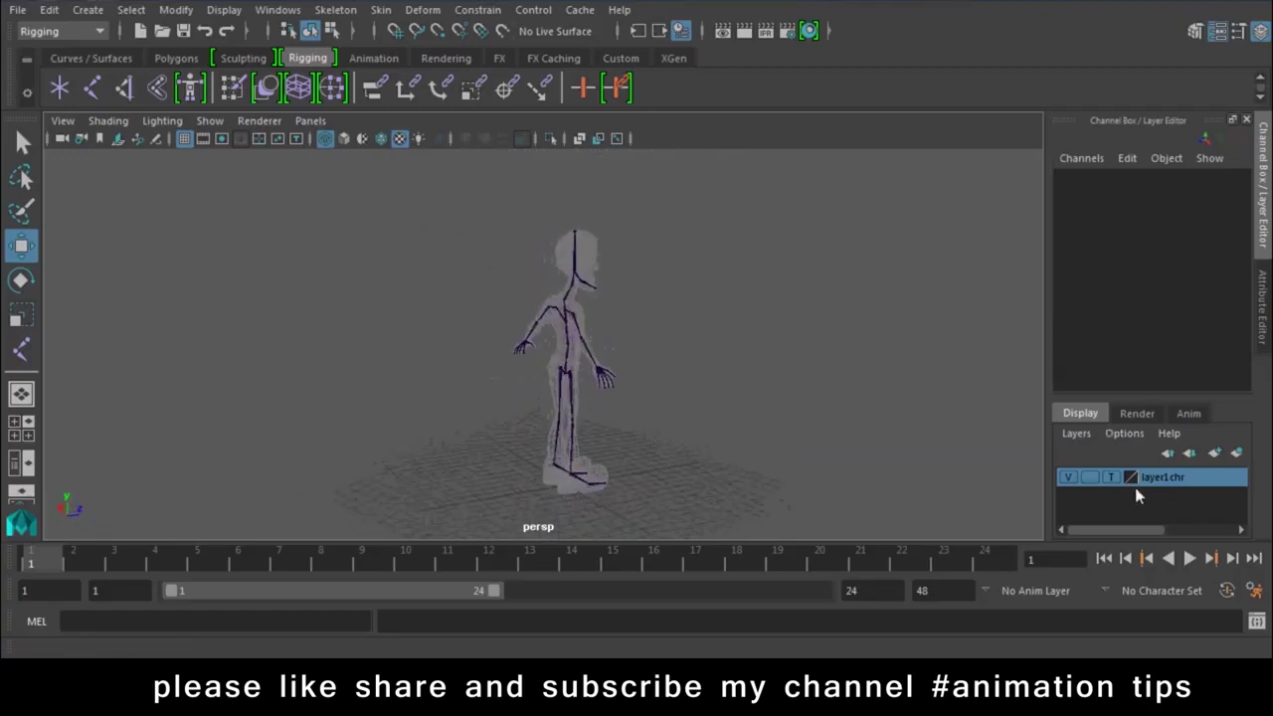
{"action": "left_click", "coordinate": [1068, 477]}
{"action": "mouse_move", "coordinate": [869, 364]}
{"action": "left_mouse_down", "text": "alt"}
{"action": "mouse_move", "coordinate": [479, 378]}
{"action": "mouse_move", "coordinate": [258, 348]}
{"action": "mouse_move", "coordinate": [474, 356]}
{"action": "left_mouse_up", "text": "alt"}
{"action": "scroll", "coordinate": [821, 511], "scroll_direction": "up", "scroll_amount": 3}
{"action": "scroll", "coordinate": [725, 361], "scroll_direction": "up", "scroll_amount": 2}
{"action": "scroll", "coordinate": [628, 271], "scroll_direction": "up", "scroll_amount": 2}
{"action": "mouse_move", "coordinate": [628, 272]}
{"action": "left_mouse_down", "text": "alt"}
{"action": "mouse_move", "coordinate": [577, 372]}
{"action": "mouse_move", "coordinate": [596, 448]}
{"action": "mouse_move", "coordinate": [570, 366]}
{"action": "left_mouse_up", "text": "alt"}
{"action": "left_click", "coordinate": [1069, 478]}
{"action": "scroll", "coordinate": [686, 484], "scroll_direction": "down", "scroll_amount": 2}
{"action": "scroll", "coordinate": [449, 386], "scroll_direction": "down", "scroll_amount": 5}
{"action": "mouse_move", "coordinate": [450, 386]}
{"action": "left_mouse_down", "text": "alt"}
{"action": "mouse_move", "coordinate": [509, 413]}
{"action": "mouse_move", "coordinate": [400, 416]}
{"action": "left_mouse_up", "text": "alt"}
{"action": "right_click_drag", "start_coordinate": [401, 415], "coordinate": [745, 406], "text": "alt"}
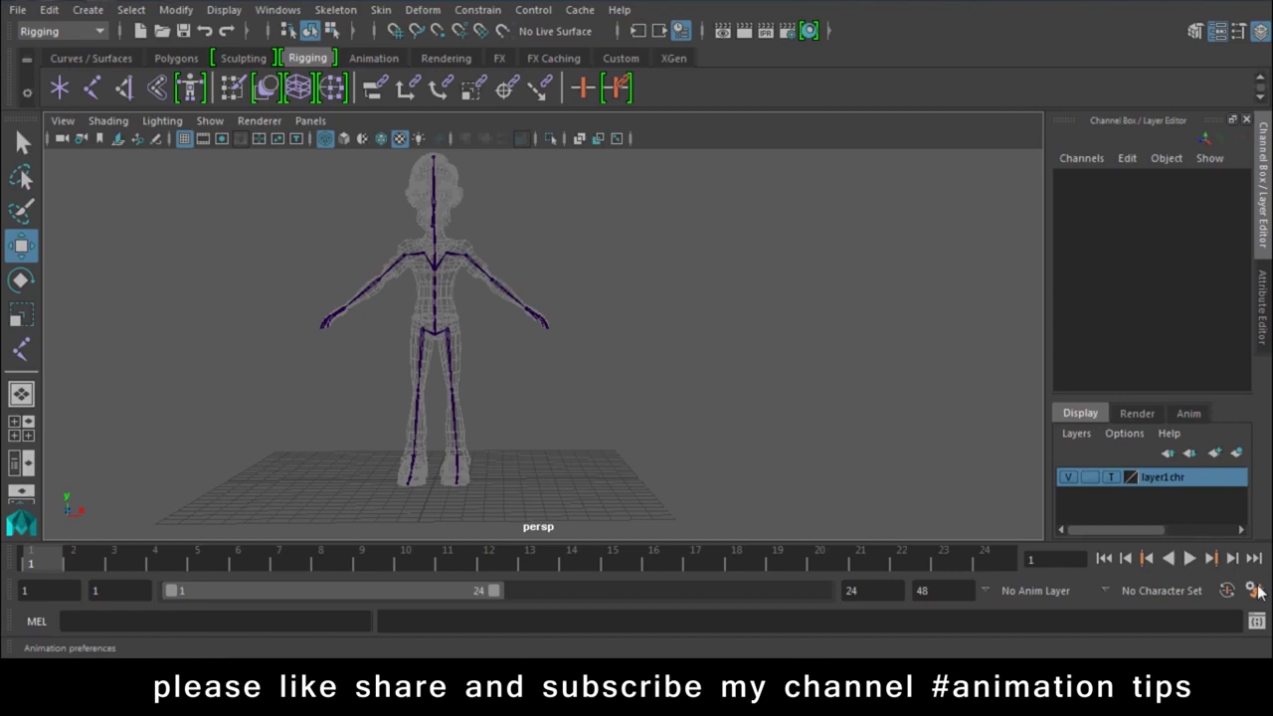
- Open the Script Editor and clear both its history and input
{"action": "left_click", "coordinate": [1255, 621]}
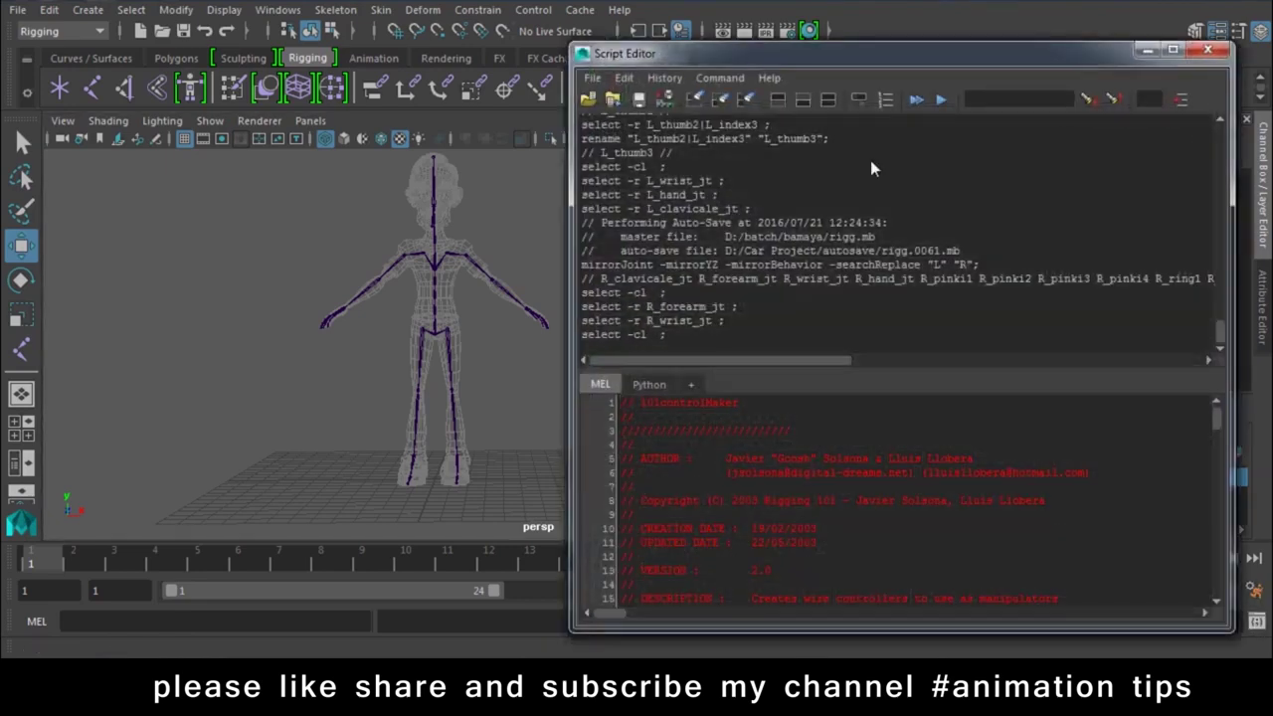
{"action": "left_click", "coordinate": [626, 79]}
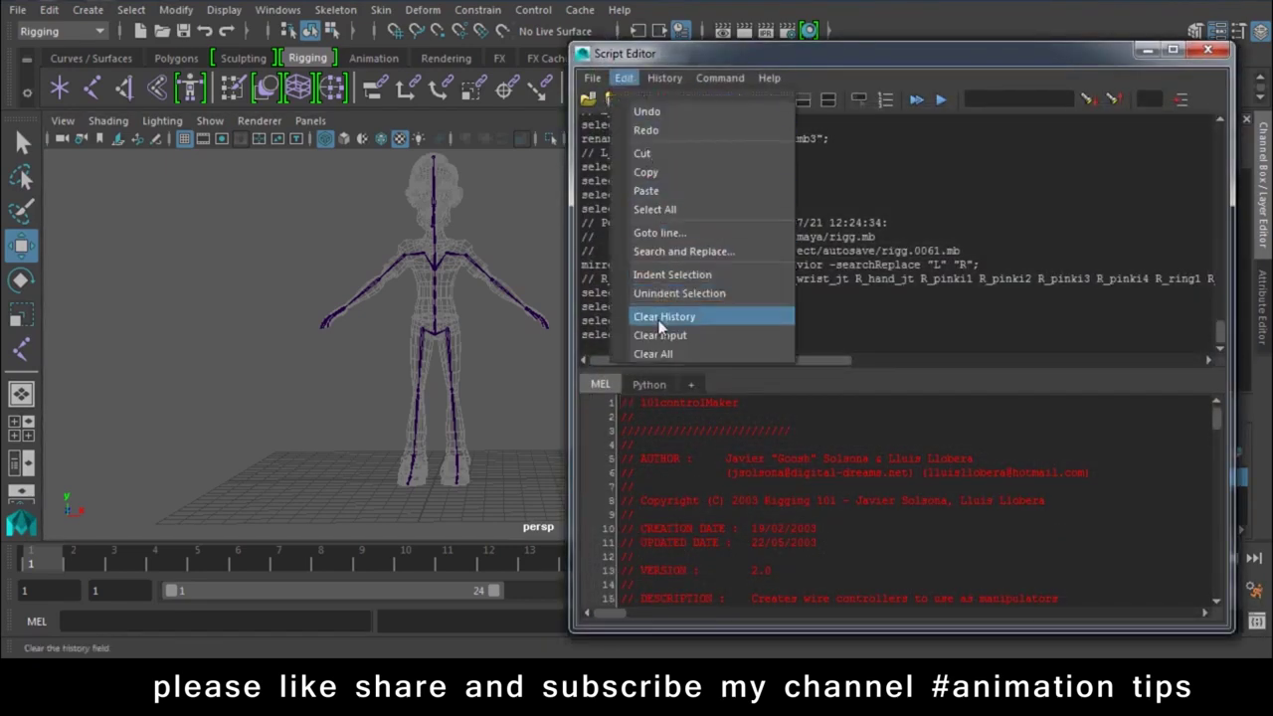
{"action": "left_click", "coordinate": [656, 343]}
{"action": "left_click", "coordinate": [623, 77]}
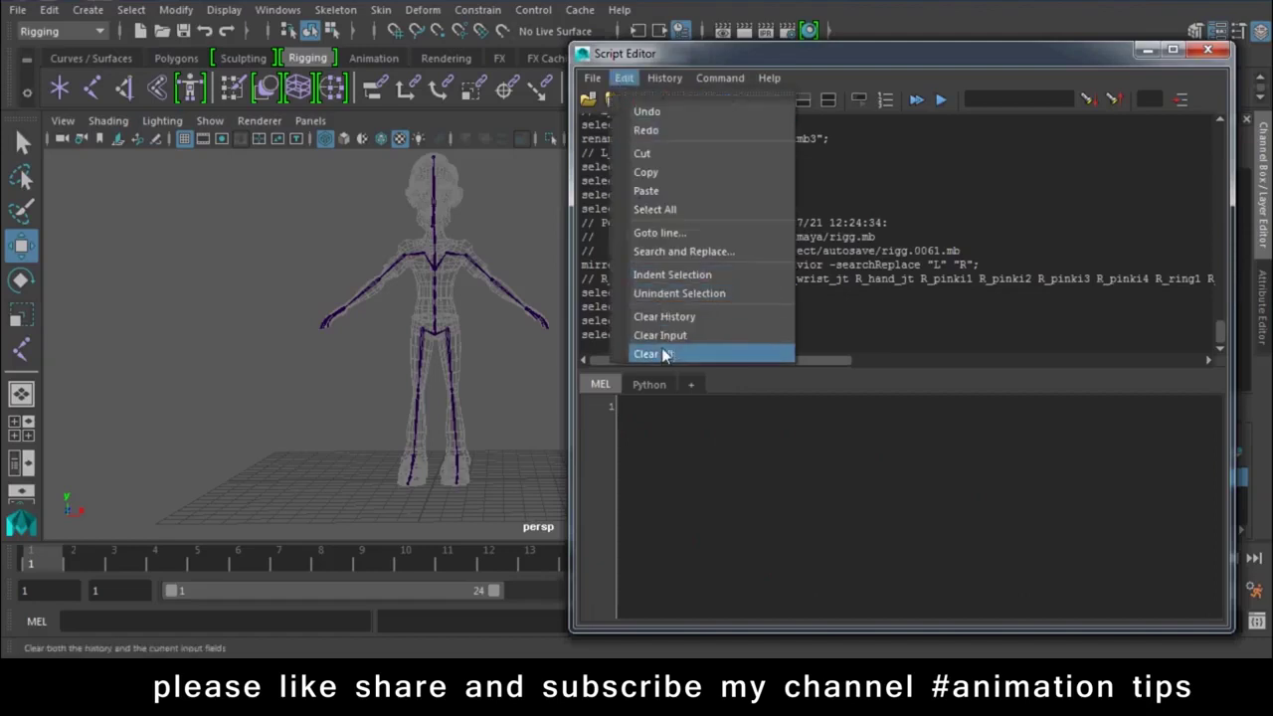
{"action": "left_click", "coordinate": [644, 353]}
- Source rig101wireControllers.mel from D:\mel into the Script Editor
{"action": "left_click", "coordinate": [592, 78]}
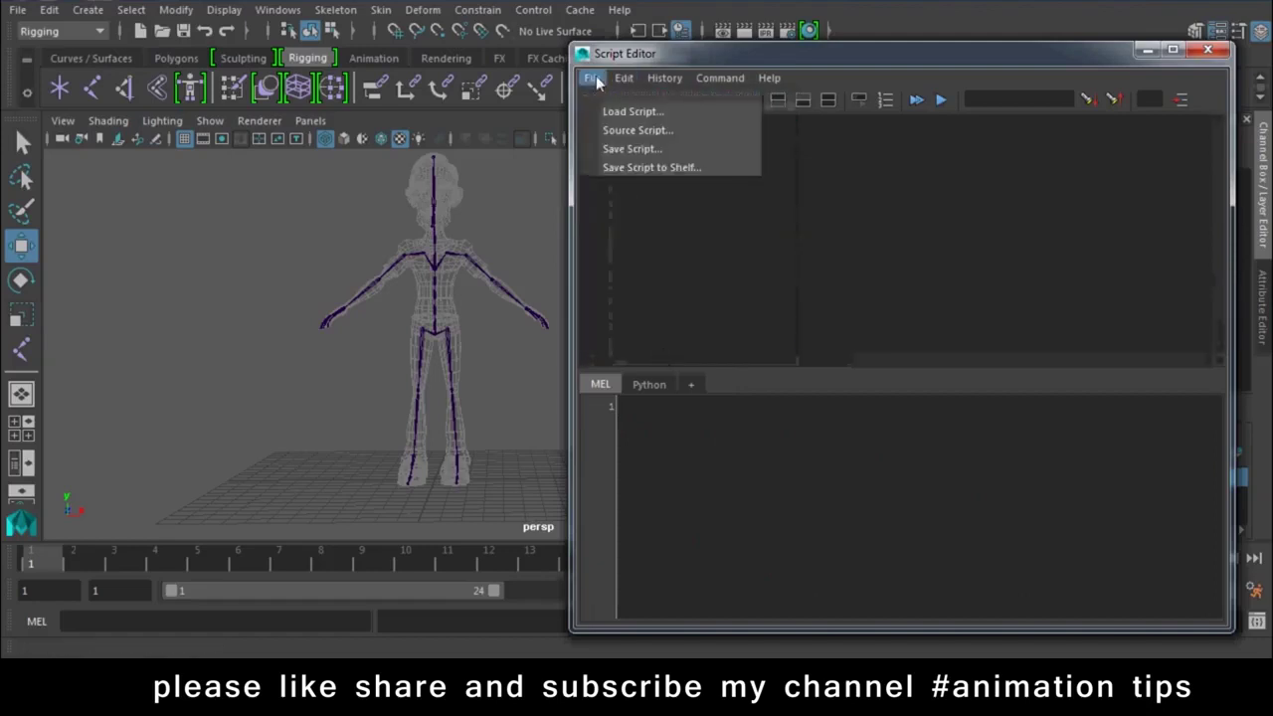
{"action": "left_click", "coordinate": [606, 127]}
{"action": "left_click", "coordinate": [421, 177]}
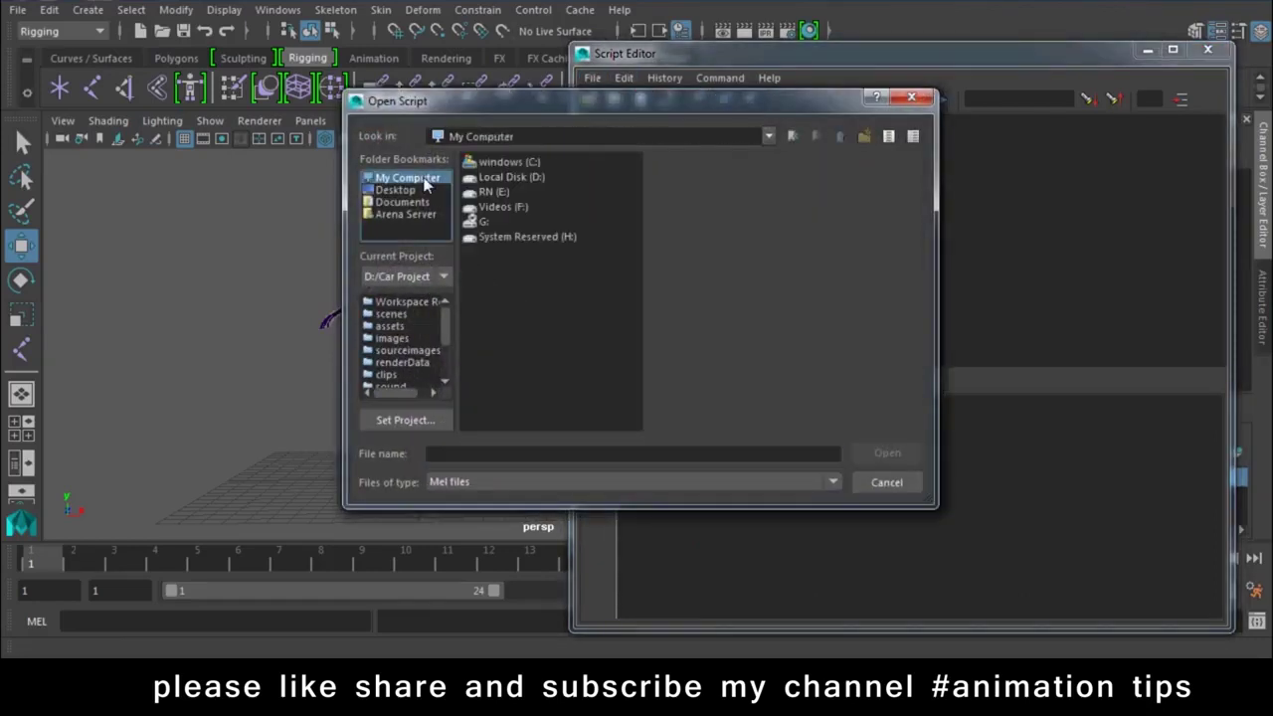
{"action": "double_click", "coordinate": [531, 179]}
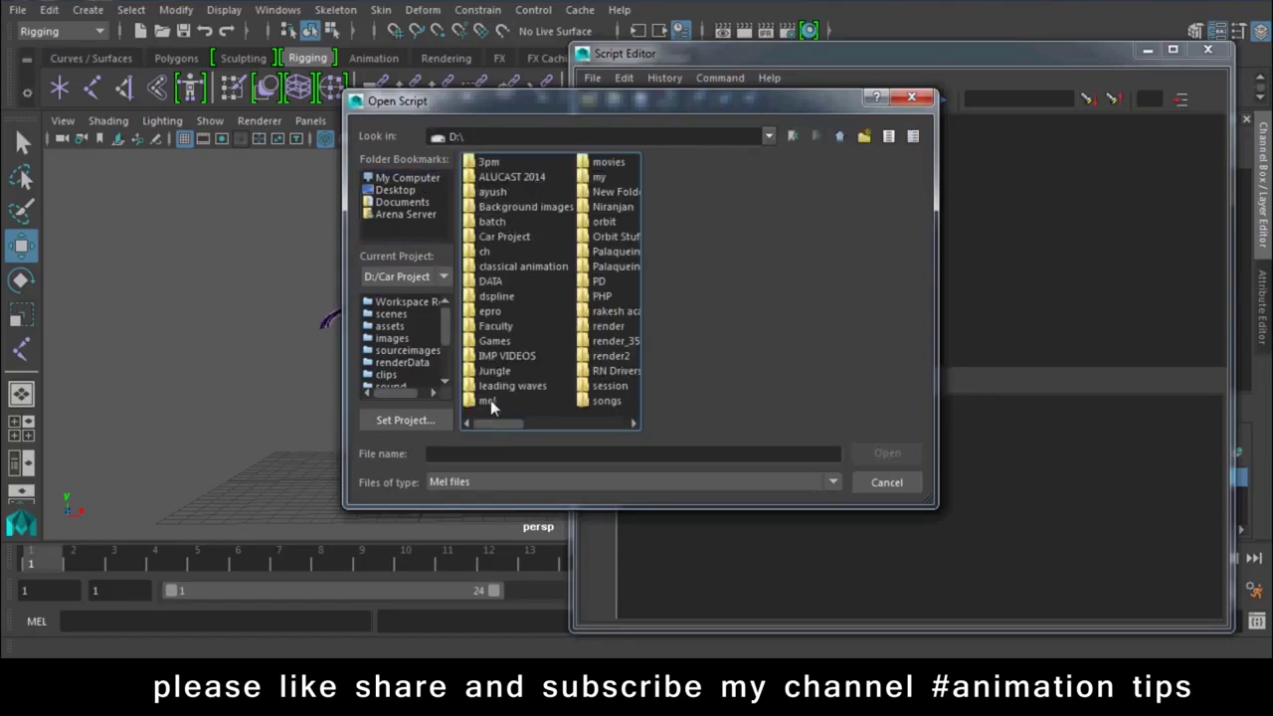
{"action": "double_click", "coordinate": [488, 401]}
{"action": "double_click", "coordinate": [502, 176]}
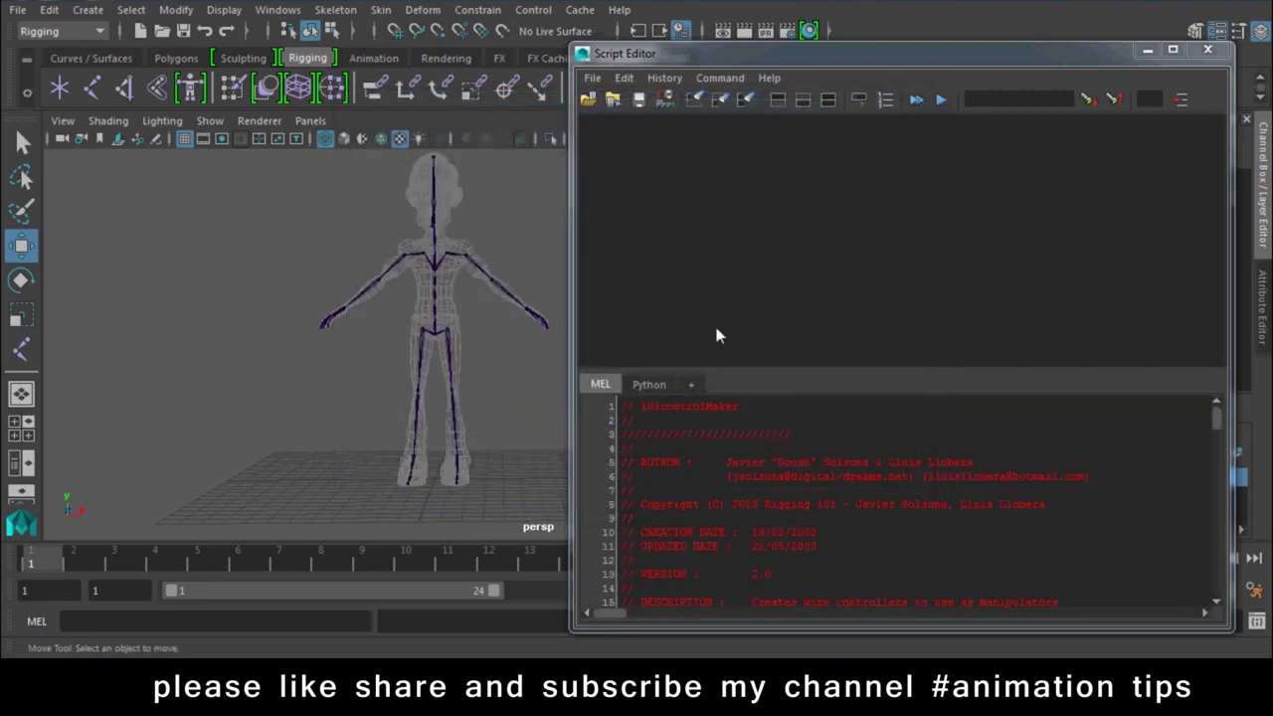
{"action": "mouse_move", "coordinate": [1214, 423]}
{"action": "left_mouse_down"}
{"action": "mouse_move", "coordinate": [1208, 597]}
{"action": "mouse_move", "coordinate": [1216, 407]}
{"action": "left_mouse_up"}
- Copy the rig101wireControllers; call from line 17 and paste it on a new final line
{"action": "scroll", "coordinate": [1115, 467], "scroll_direction": "down", "scroll_amount": 1}
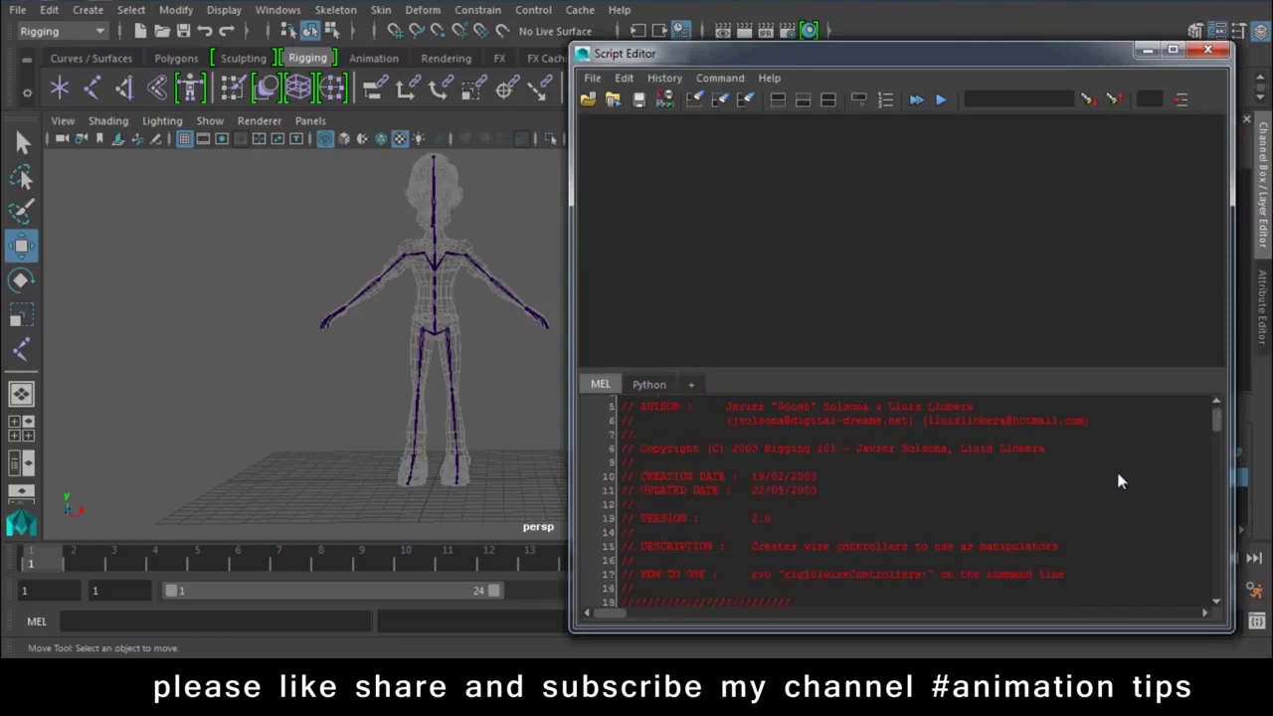
{"action": "left_click_drag", "start_coordinate": [926, 574], "coordinate": [787, 575]}
{"action": "key", "text": "ctrl+c"}
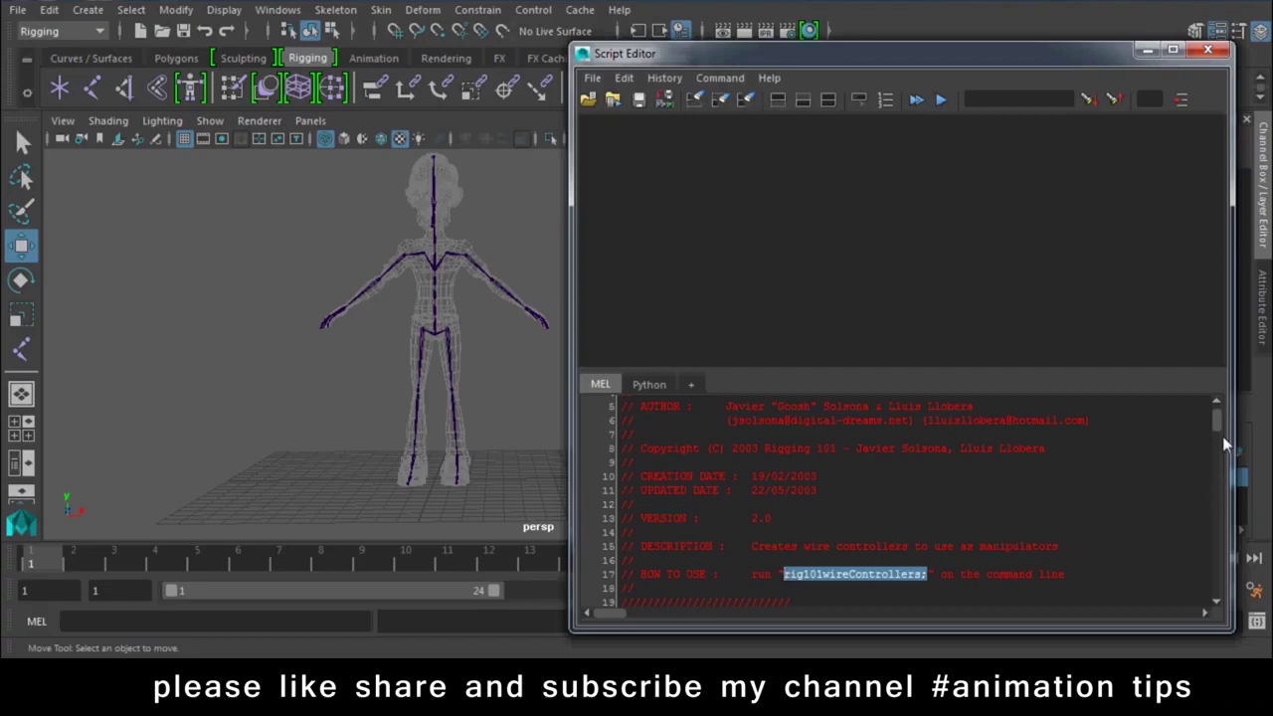
{"action": "left_click_drag", "start_coordinate": [1216, 418], "coordinate": [1216, 587]}
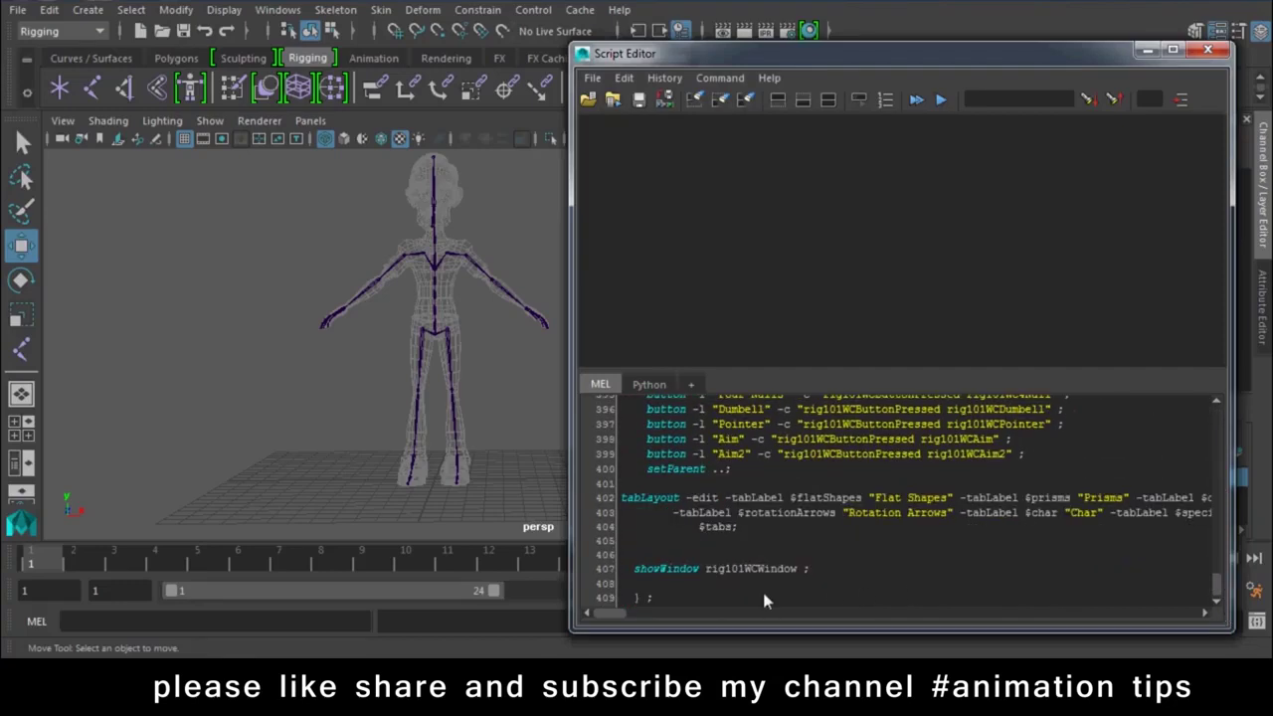
{"action": "left_click", "coordinate": [686, 596]}
{"action": "key", "text": "Return"}
{"action": "key", "text": "ctrl+v"}
- Turn the whole script into a Rigging shelf button and close the Script Editor
{"action": "key", "text": "ctrl+a"}
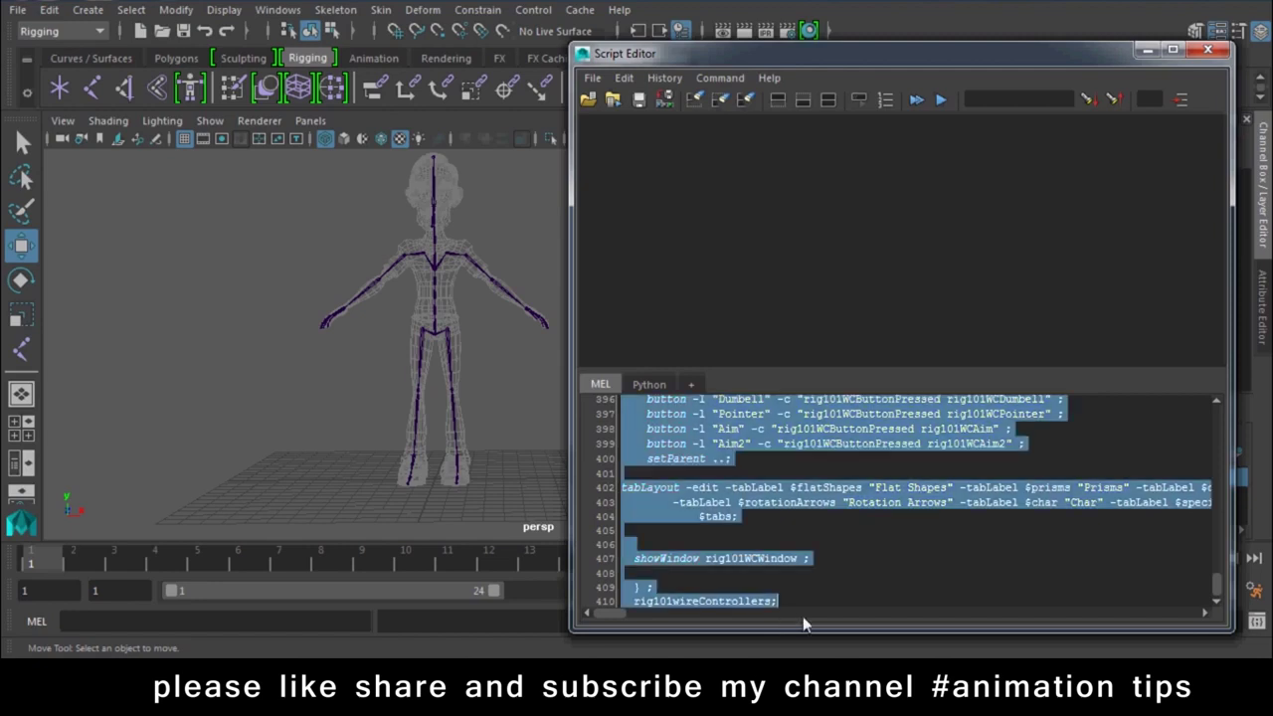
{"action": "mouse_move", "coordinate": [680, 56]}
{"action": "left_mouse_down"}
{"action": "mouse_move", "coordinate": [822, 153]}
{"action": "mouse_move", "coordinate": [897, 138]}
{"action": "left_mouse_up"}
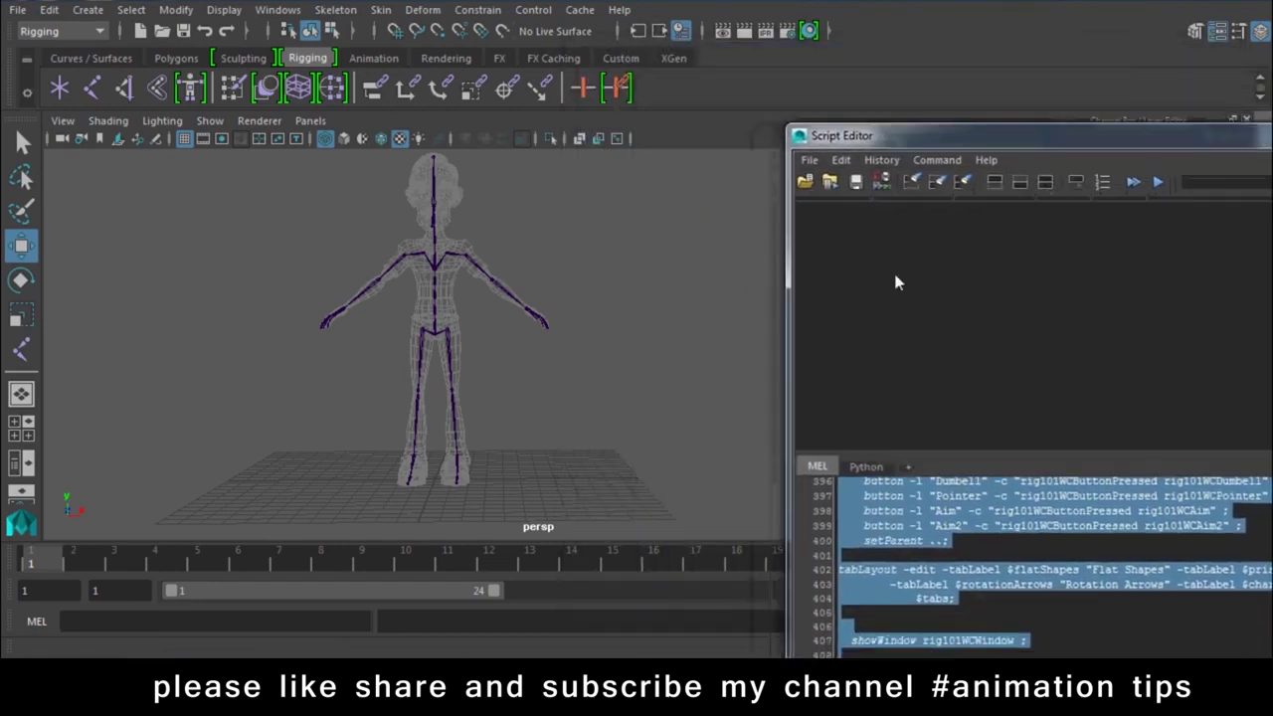
{"action": "middle_click_drag", "start_coordinate": [809, 162], "coordinate": [644, 88]}
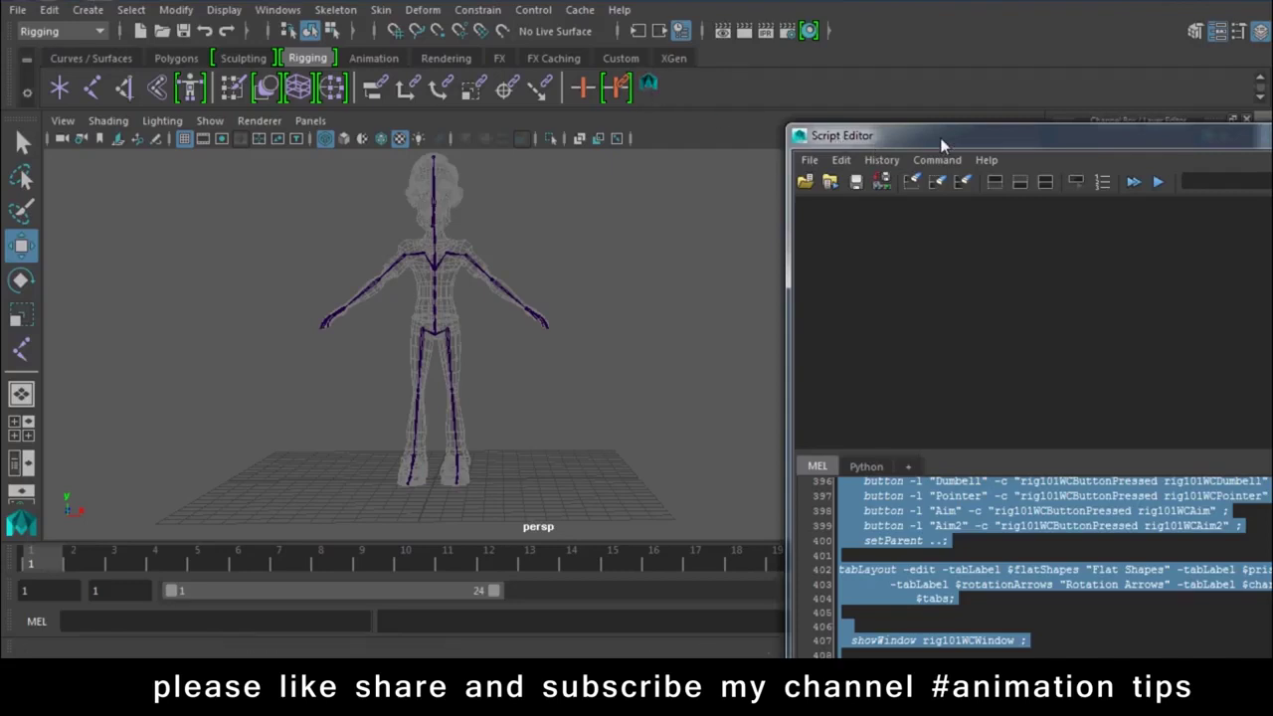
{"action": "left_click_drag", "start_coordinate": [939, 137], "coordinate": [449, 203]}
{"action": "left_click", "coordinate": [935, 198]}
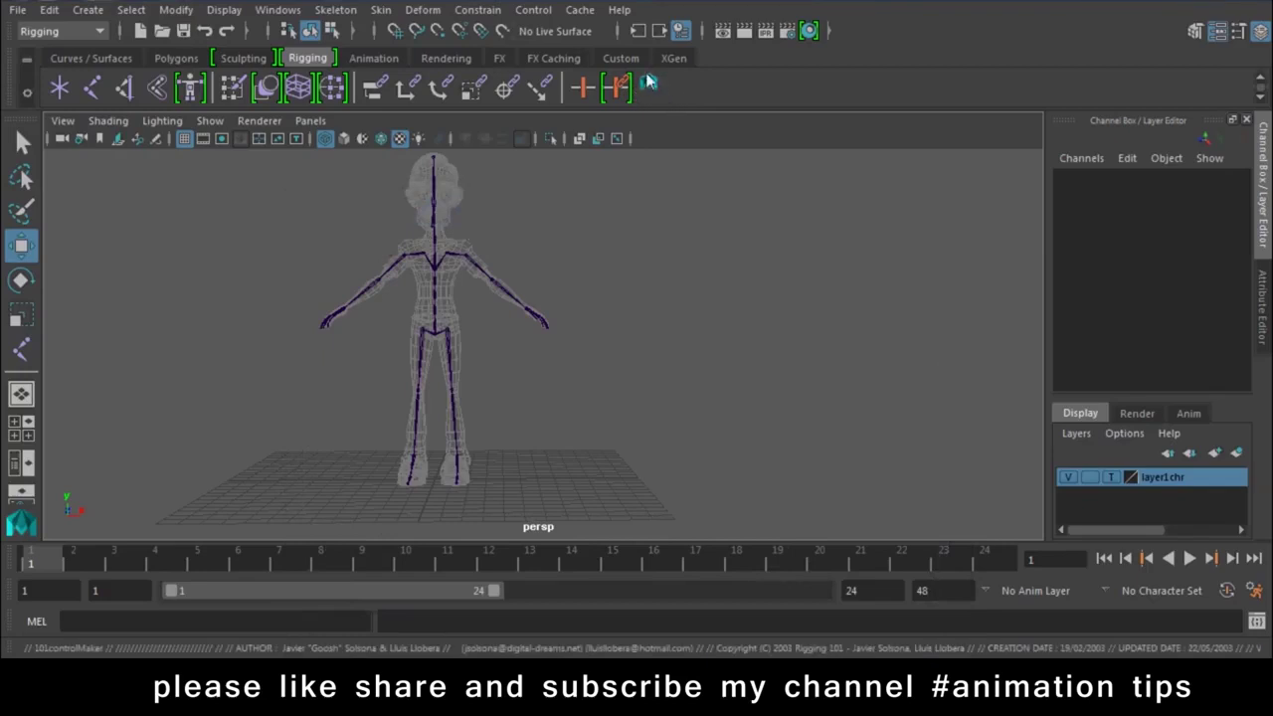
- In the Shelf Editor, select the 101controlMaker shelf item
{"action": "left_click", "coordinate": [27, 83]}
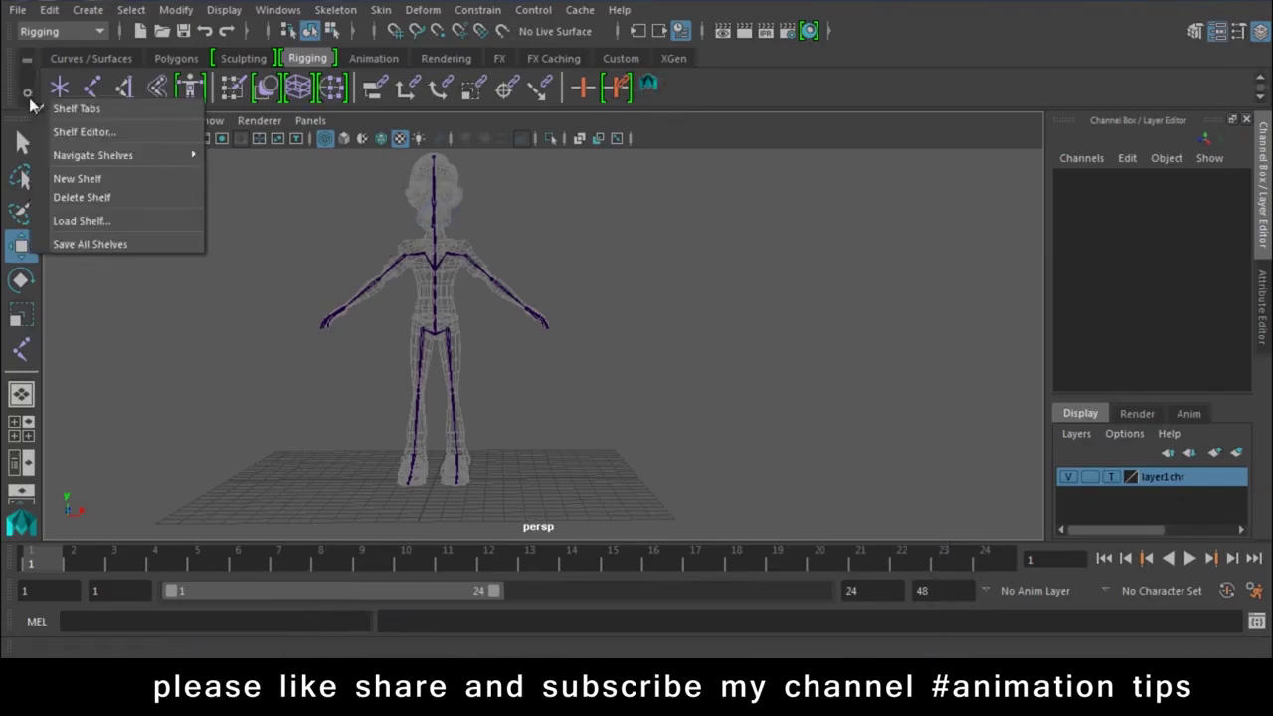
{"action": "left_click", "coordinate": [128, 131]}
{"action": "left_click_drag", "start_coordinate": [633, 231], "coordinate": [971, 133]}
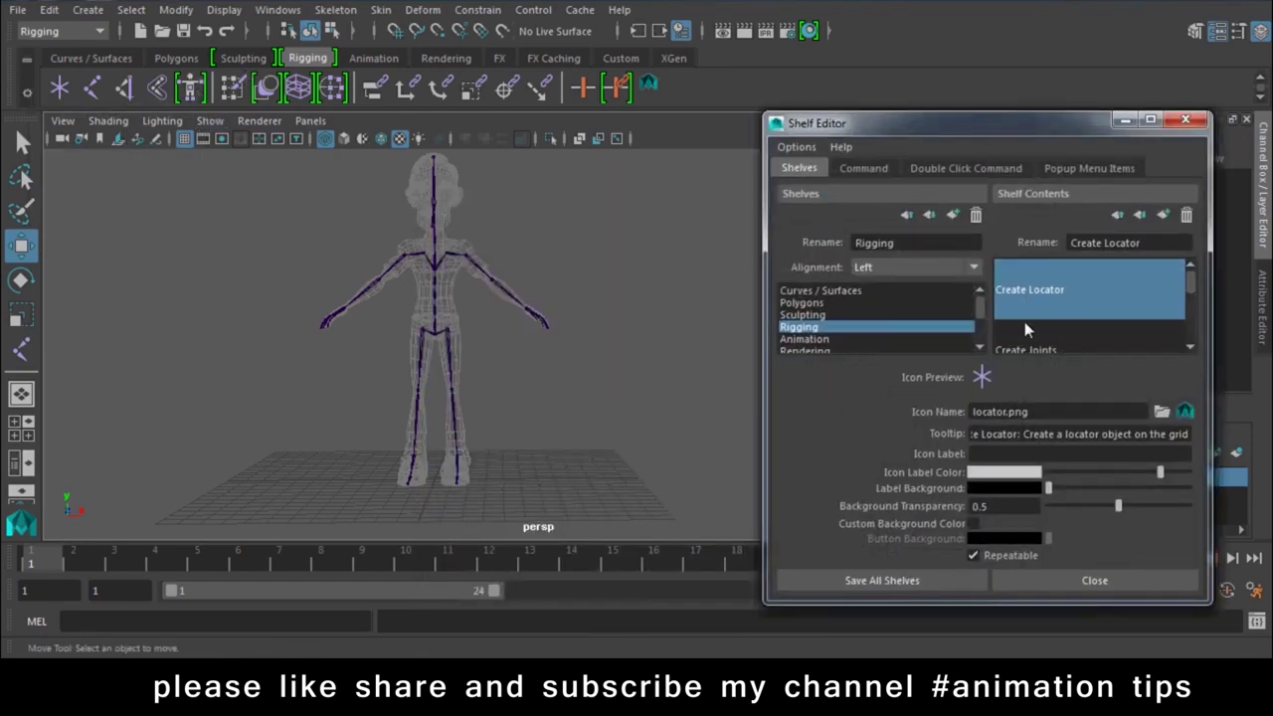
{"action": "mouse_move", "coordinate": [1193, 284]}
{"action": "left_mouse_down"}
{"action": "mouse_move", "coordinate": [1189, 343]}
{"action": "mouse_move", "coordinate": [1194, 275]}
{"action": "left_mouse_up"}
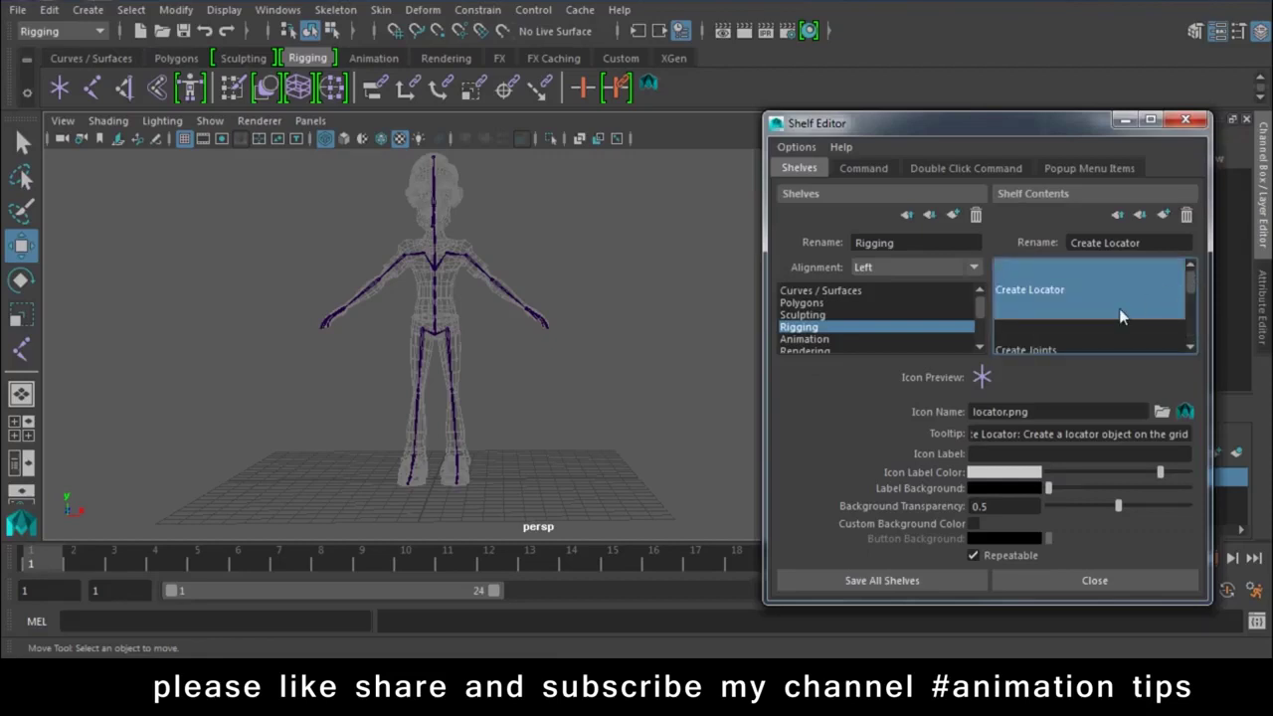
{"action": "scroll", "coordinate": [1120, 312], "scroll_direction": "down", "scroll_amount": 2}
{"action": "scroll", "coordinate": [1119, 311], "scroll_direction": "up", "scroll_amount": 1}
{"action": "scroll", "coordinate": [1120, 311], "scroll_direction": "down", "scroll_amount": 1}
{"action": "scroll", "coordinate": [1118, 318], "scroll_direction": "down", "scroll_amount": 2}
{"action": "scroll", "coordinate": [1117, 318], "scroll_direction": "down", "scroll_amount": 2}
{"action": "scroll", "coordinate": [1118, 318], "scroll_direction": "down", "scroll_amount": 2}
{"action": "scroll", "coordinate": [1117, 318], "scroll_direction": "down", "scroll_amount": 2}
{"action": "scroll", "coordinate": [1118, 319], "scroll_direction": "down", "scroll_amount": 3}
{"action": "left_click", "coordinate": [1076, 276]}
{"action": "scroll", "coordinate": [1083, 299], "scroll_direction": "up", "scroll_amount": 1}
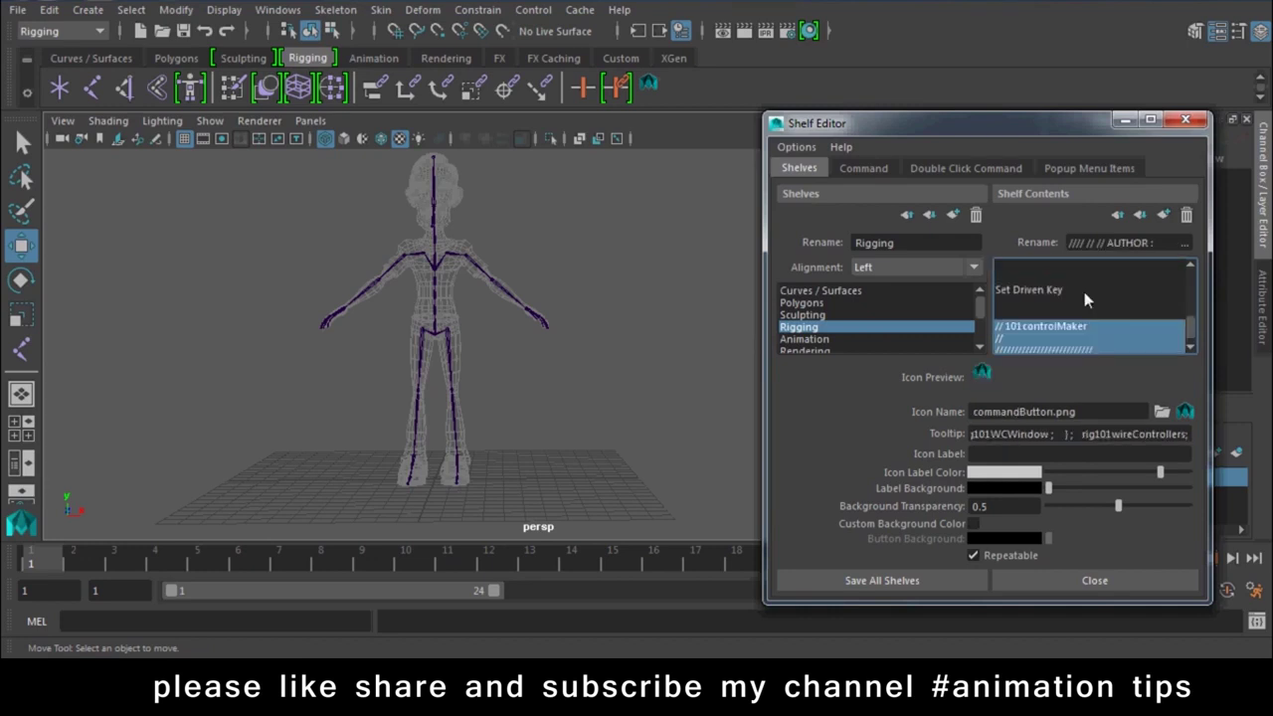
- Set the item's icon label to My Script and save all shelves
{"action": "left_click", "coordinate": [1034, 456]}
{"action": "type", "text": "M"}
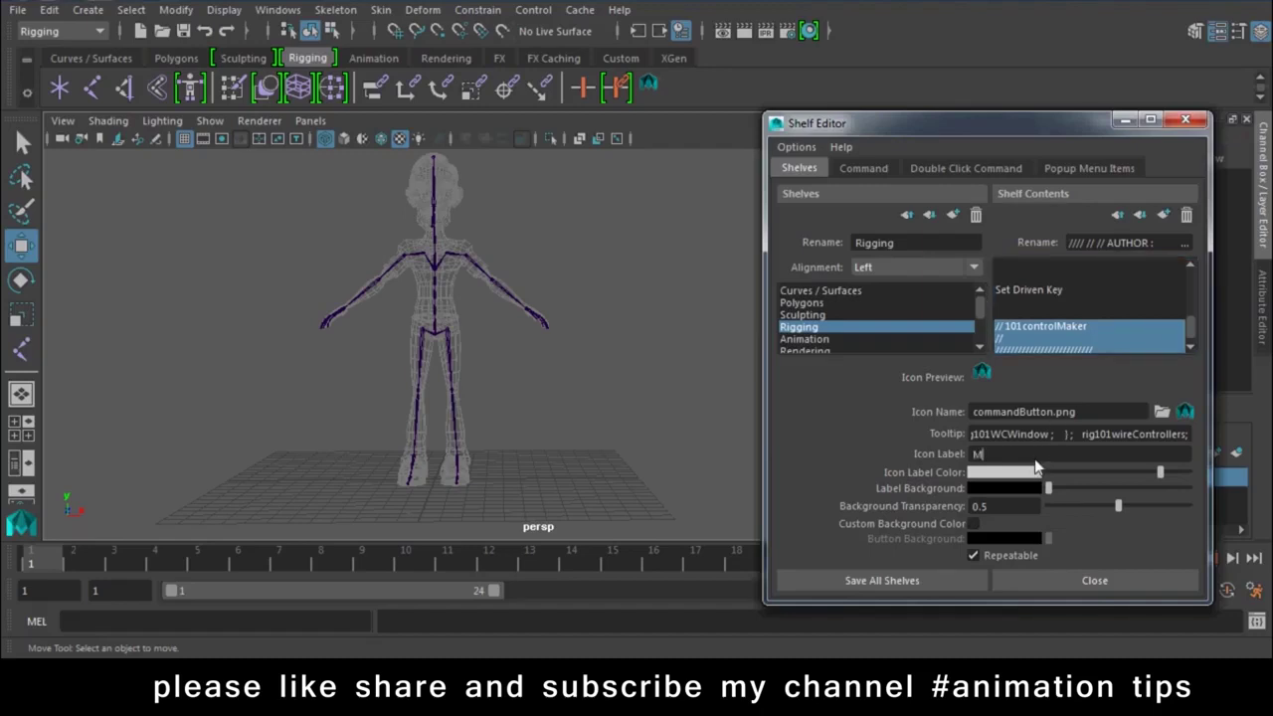
{"action": "type", "text": "So"}
{"action": "type", "text": "ipt"}
{"action": "key", "text": "Return"}
{"action": "left_click", "coordinate": [907, 577]}
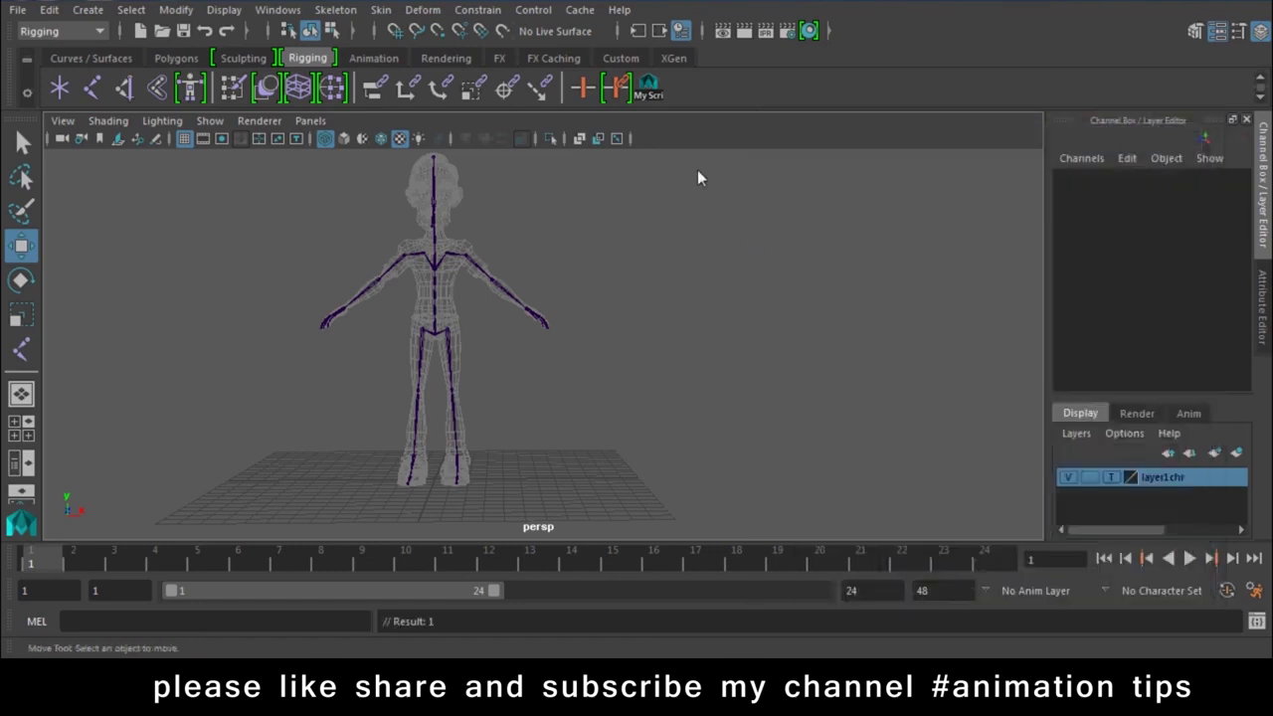
- Run the My Script button and create a Char > Footprint controller
{"action": "left_click", "coordinate": [648, 97]}
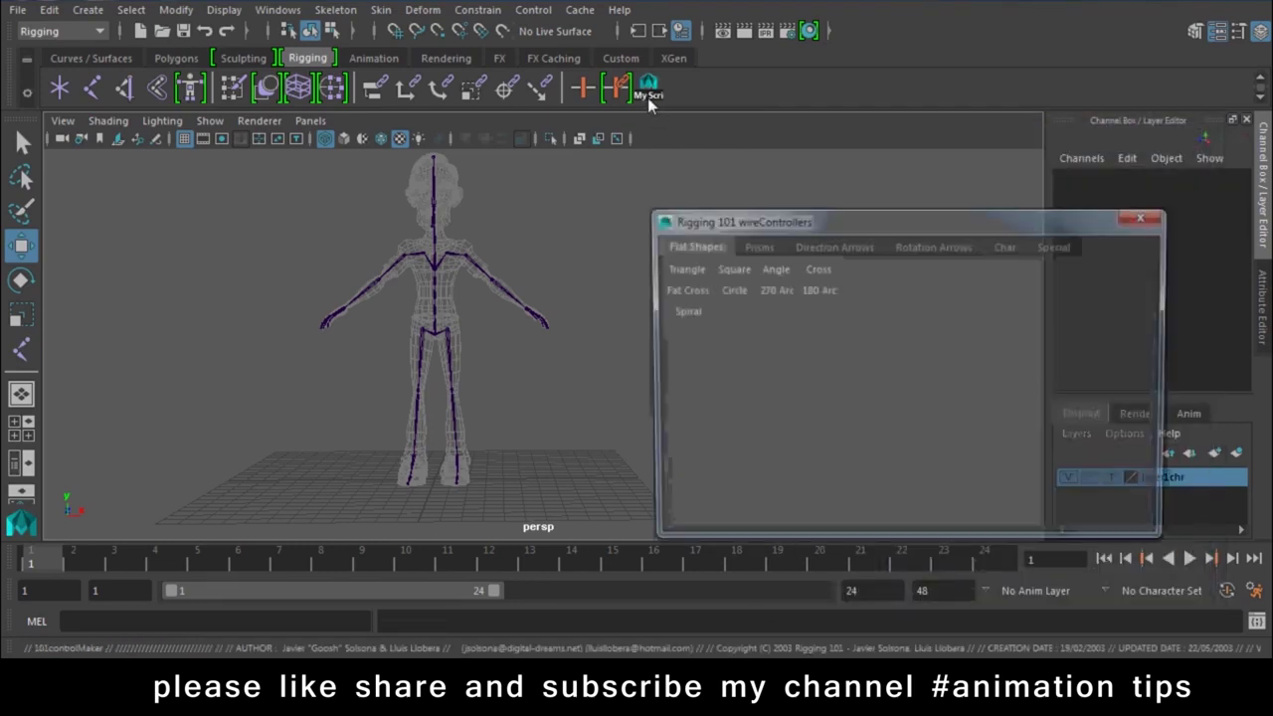
{"action": "left_click_drag", "start_coordinate": [780, 226], "coordinate": [829, 115]}
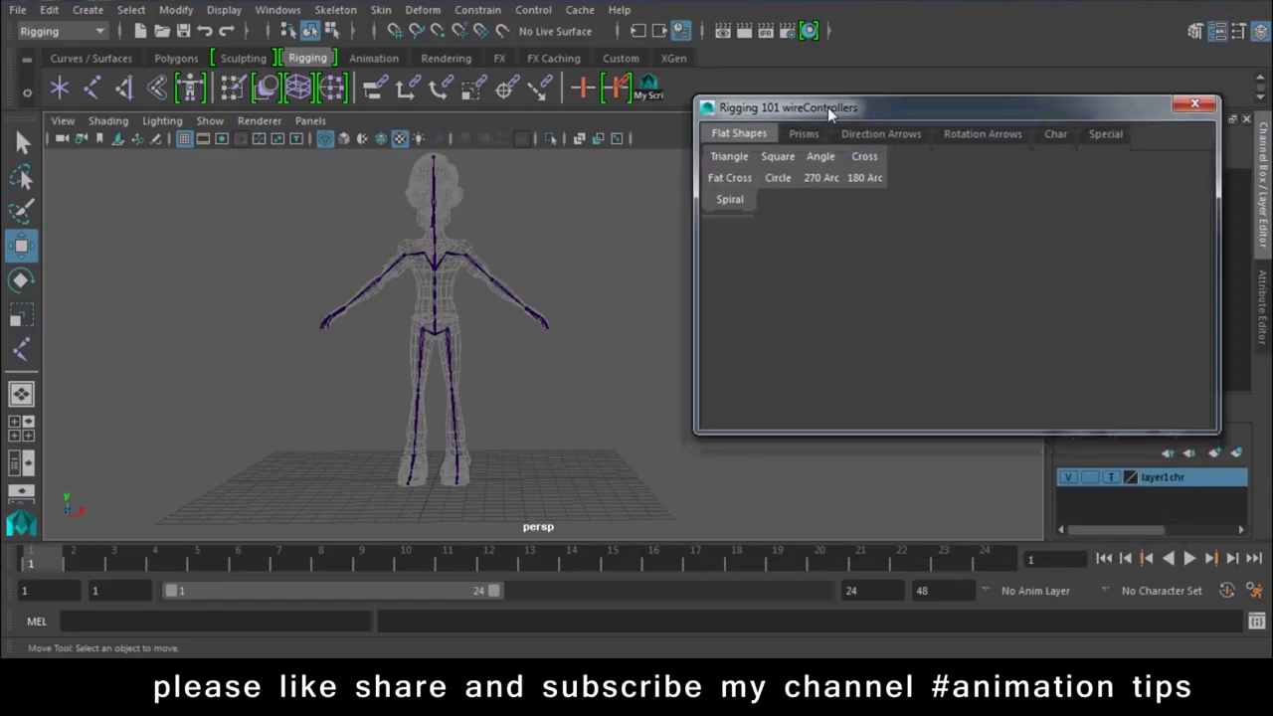
{"action": "mouse_move", "coordinate": [399, 282]}
{"action": "left_mouse_down", "text": "alt"}
{"action": "mouse_move", "coordinate": [504, 496]}
{"action": "mouse_move", "coordinate": [524, 387]}
{"action": "mouse_move", "coordinate": [542, 368]}
{"action": "left_mouse_up", "text": "alt"}
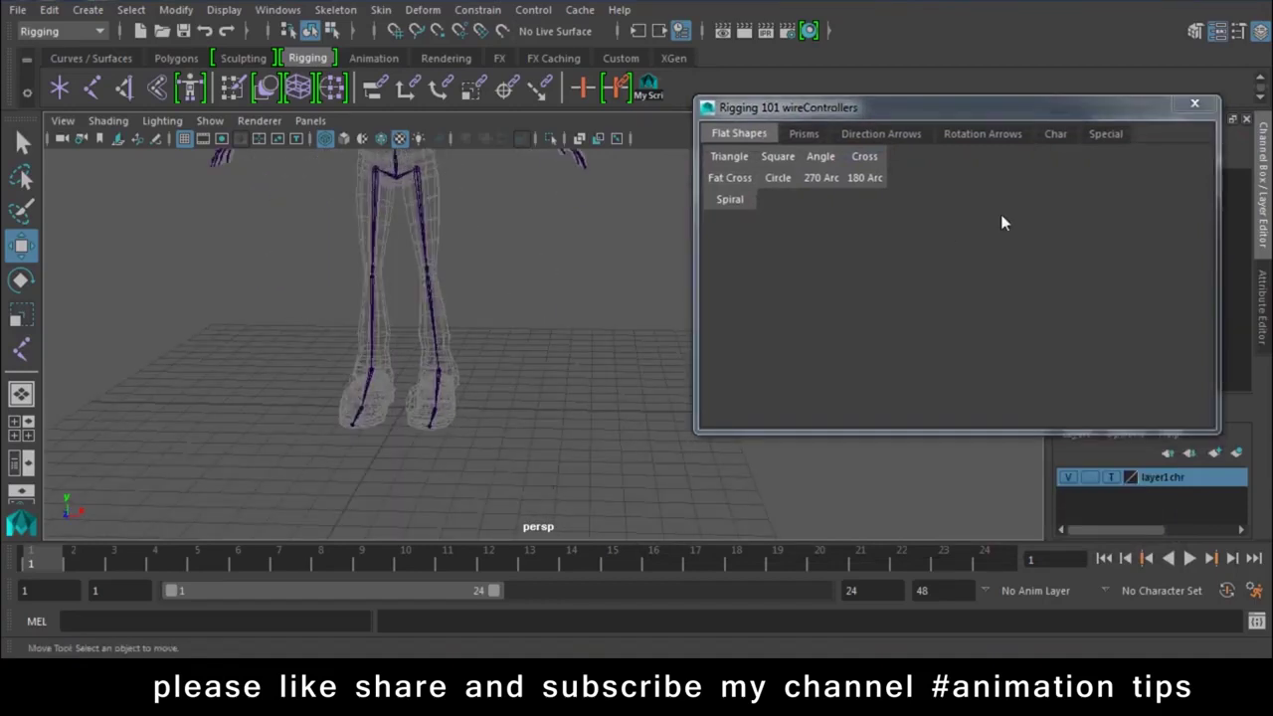
{"action": "left_click", "coordinate": [1059, 133]}
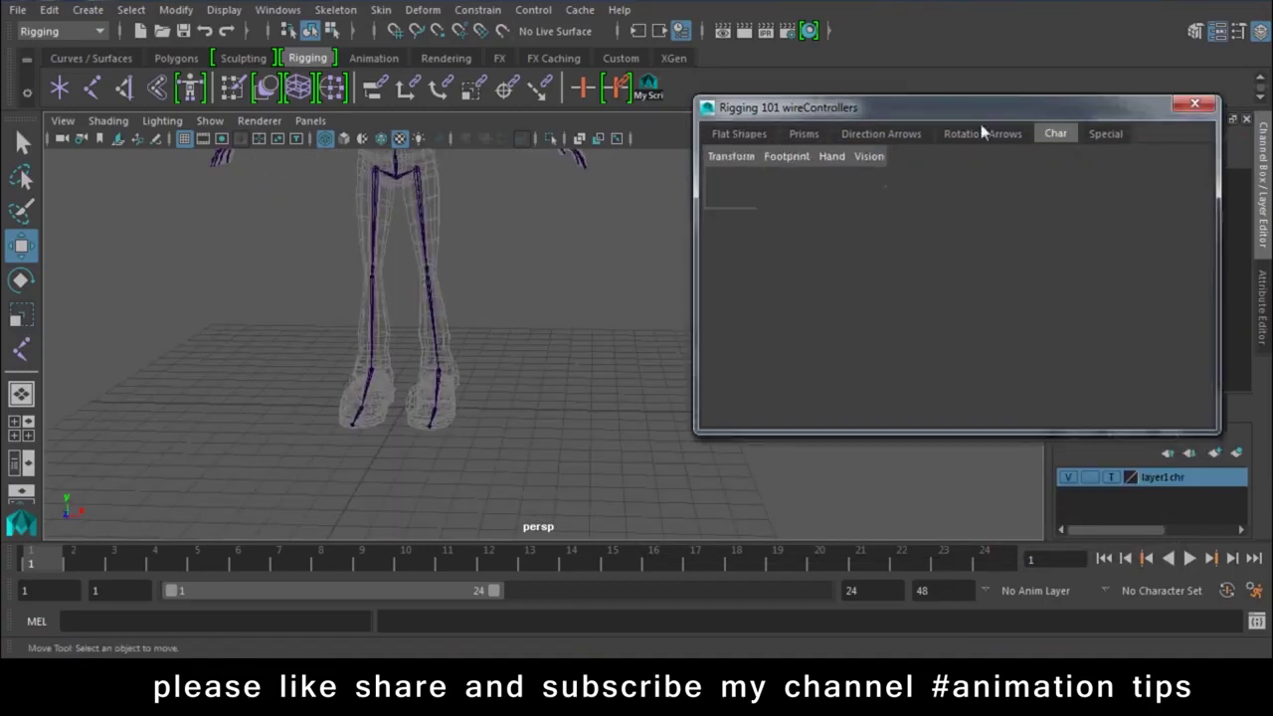
{"action": "left_click", "coordinate": [787, 157]}
- Move the footprint controller onto the right foot near the ankle (1.275, 1.33, -0.454)
{"action": "mouse_move", "coordinate": [463, 391]}
{"action": "left_mouse_down", "text": "alt"}
{"action": "mouse_move", "coordinate": [377, 435]}
{"action": "mouse_move", "coordinate": [566, 390]}
{"action": "mouse_move", "coordinate": [574, 406]}
{"action": "left_mouse_up", "text": "alt"}
{"action": "left_click_drag", "start_coordinate": [488, 356], "coordinate": [563, 351]}
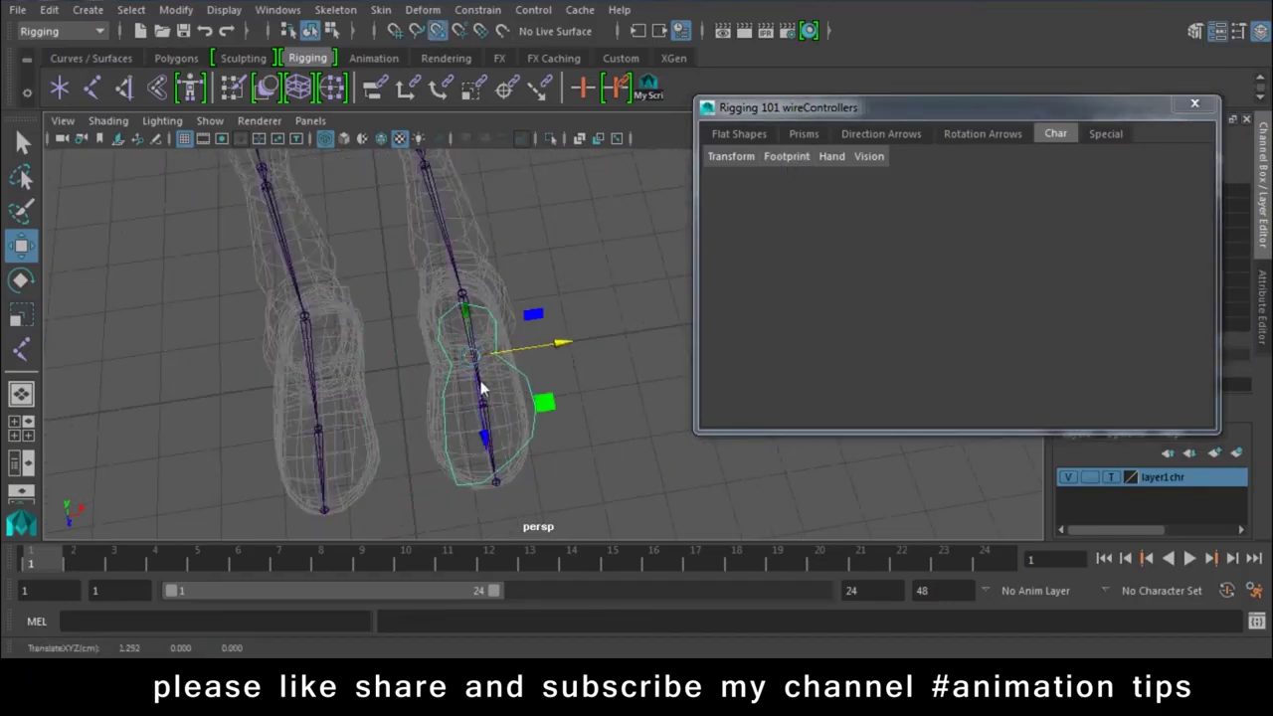
{"action": "left_click_drag", "start_coordinate": [477, 364], "coordinate": [472, 310]}
{"action": "mouse_move", "coordinate": [625, 378]}
{"action": "left_mouse_down", "text": "alt"}
{"action": "mouse_move", "coordinate": [407, 304]}
{"action": "mouse_move", "coordinate": [433, 357]}
{"action": "mouse_move", "coordinate": [557, 358]}
{"action": "mouse_move", "coordinate": [539, 428]}
{"action": "mouse_move", "coordinate": [694, 421]}
{"action": "left_mouse_up", "text": "alt"}
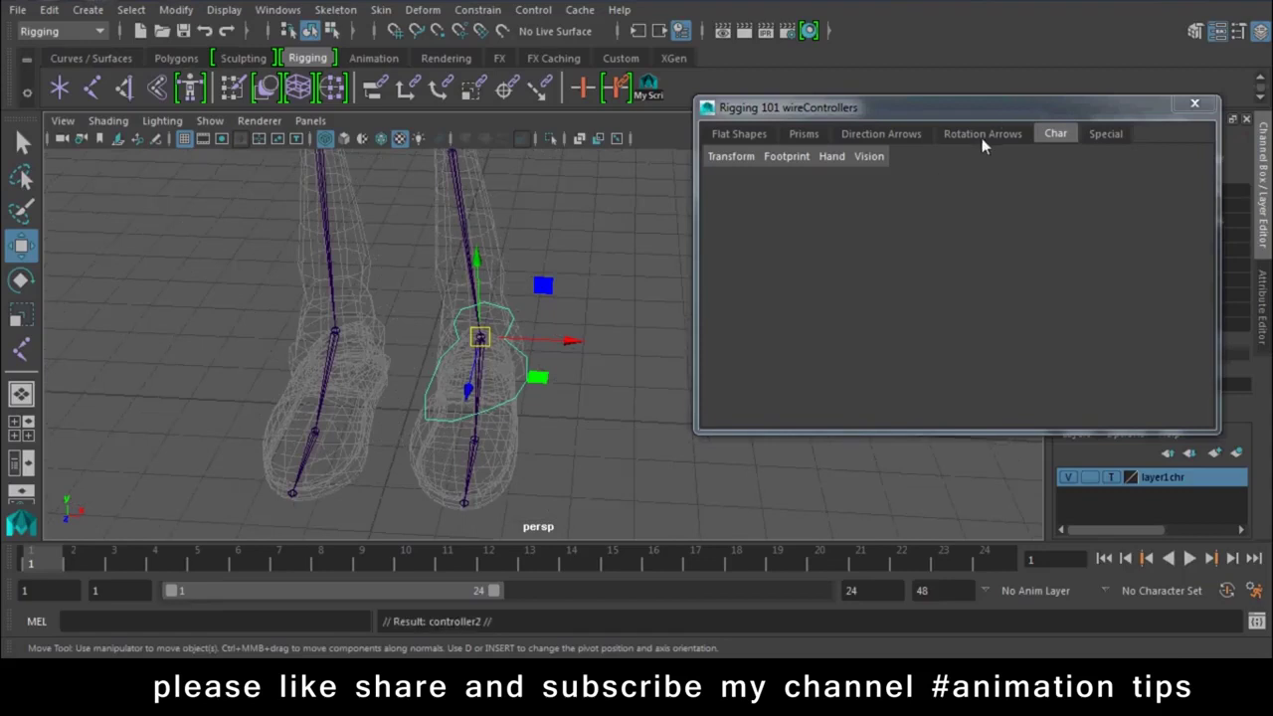
{"action": "left_click_drag", "start_coordinate": [925, 109], "coordinate": [1032, 508]}
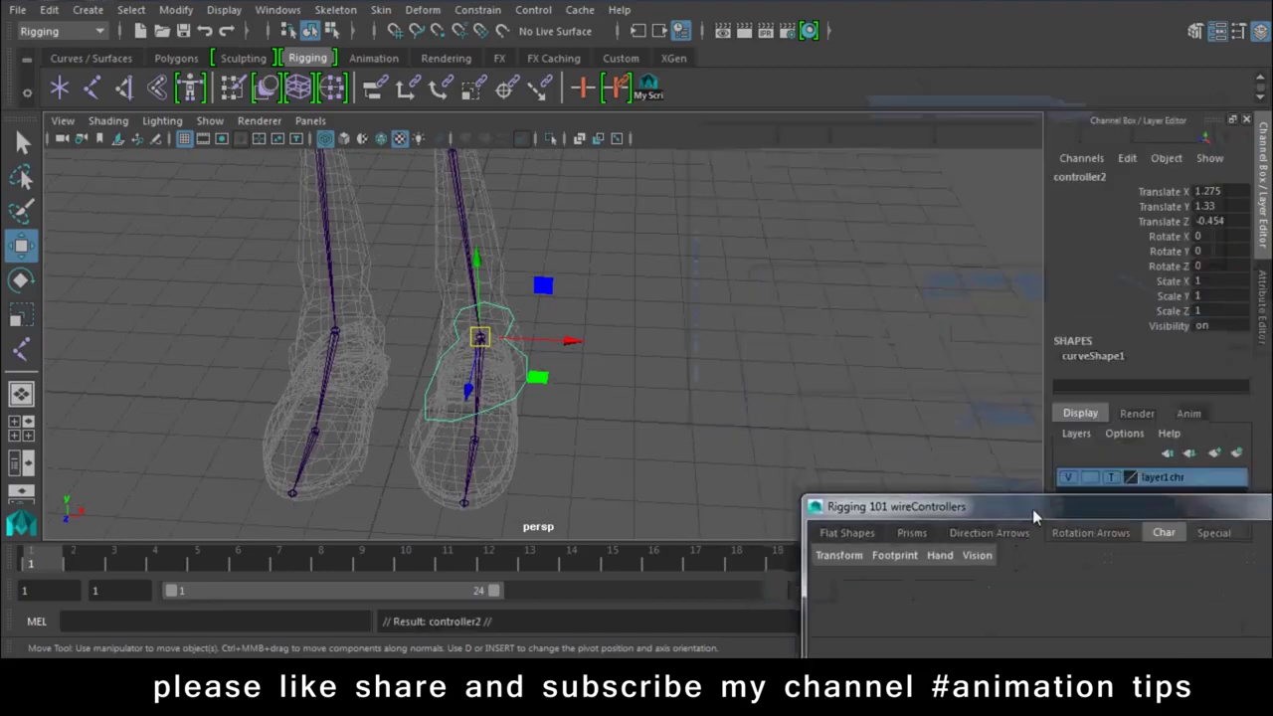
- Select the foot controller and lock its Scale X, Y, Z and Visibility channels
{"action": "left_click", "coordinate": [618, 378]}
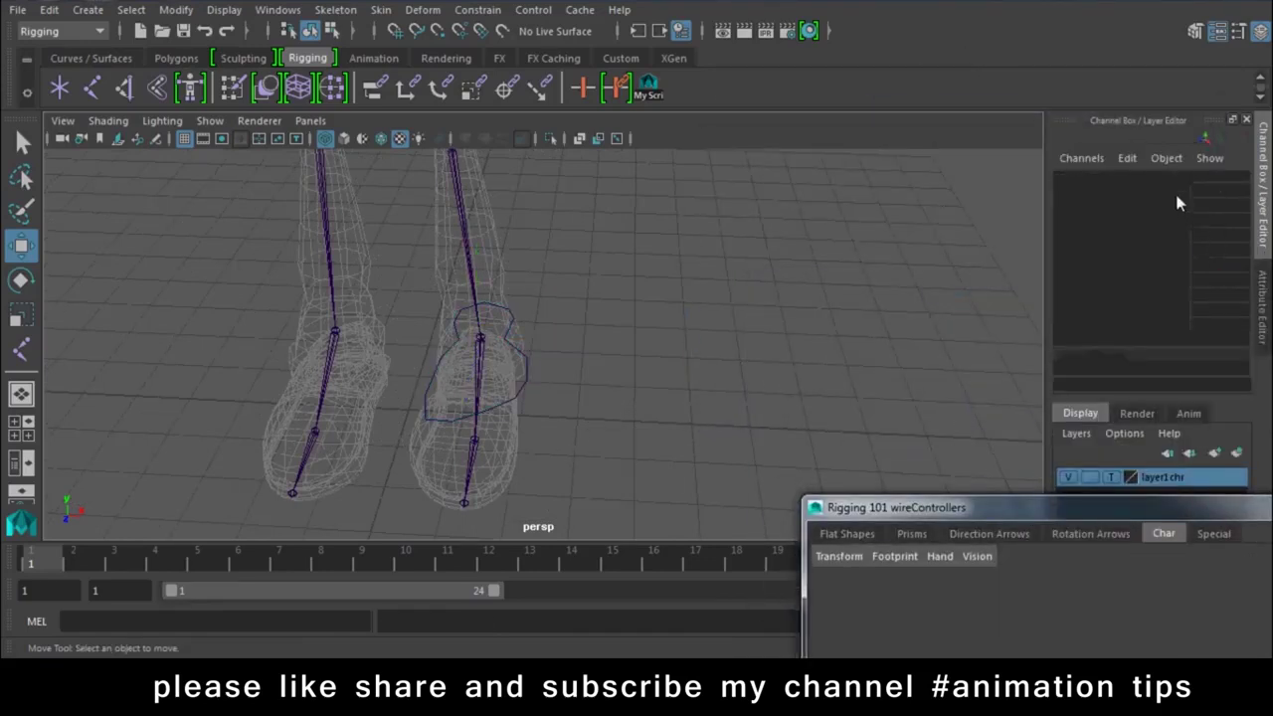
{"action": "left_click", "coordinate": [526, 384]}
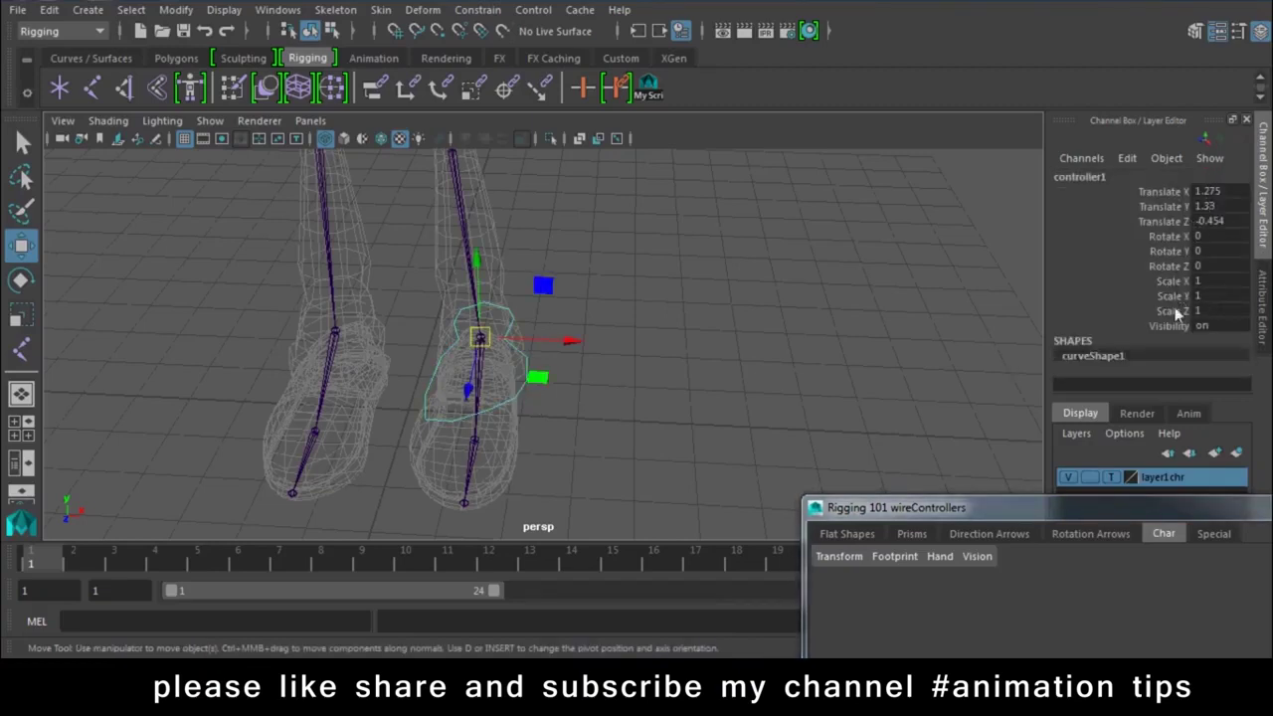
{"action": "left_click", "coordinate": [1124, 159]}
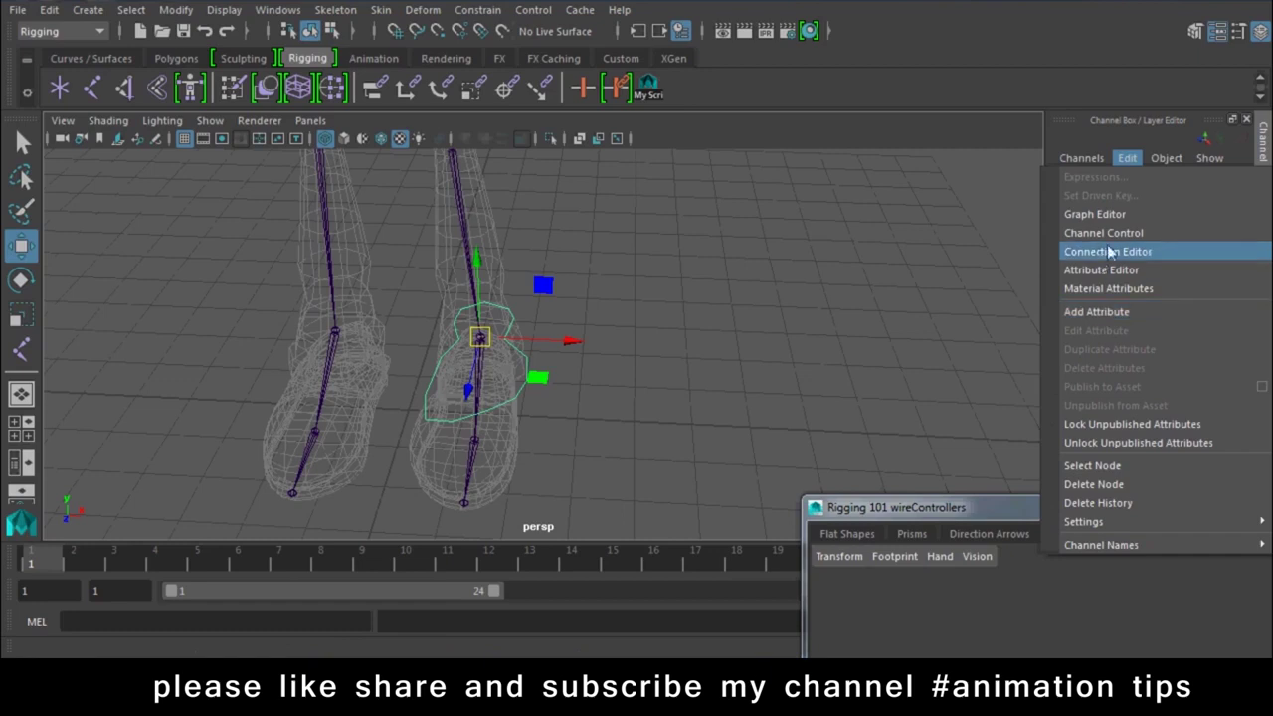
{"action": "left_click", "coordinate": [1103, 144]}
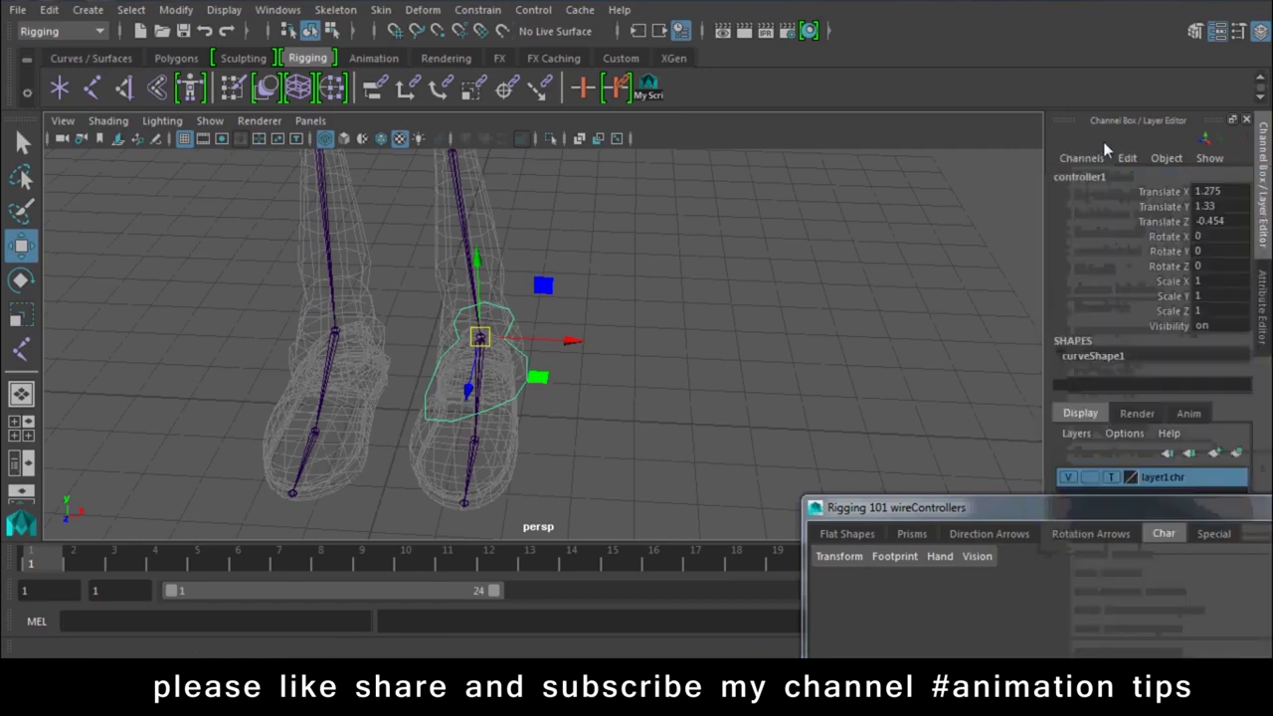
{"action": "left_click_drag", "start_coordinate": [1164, 286], "coordinate": [1165, 325]}
{"action": "right_click", "coordinate": [1180, 291]}
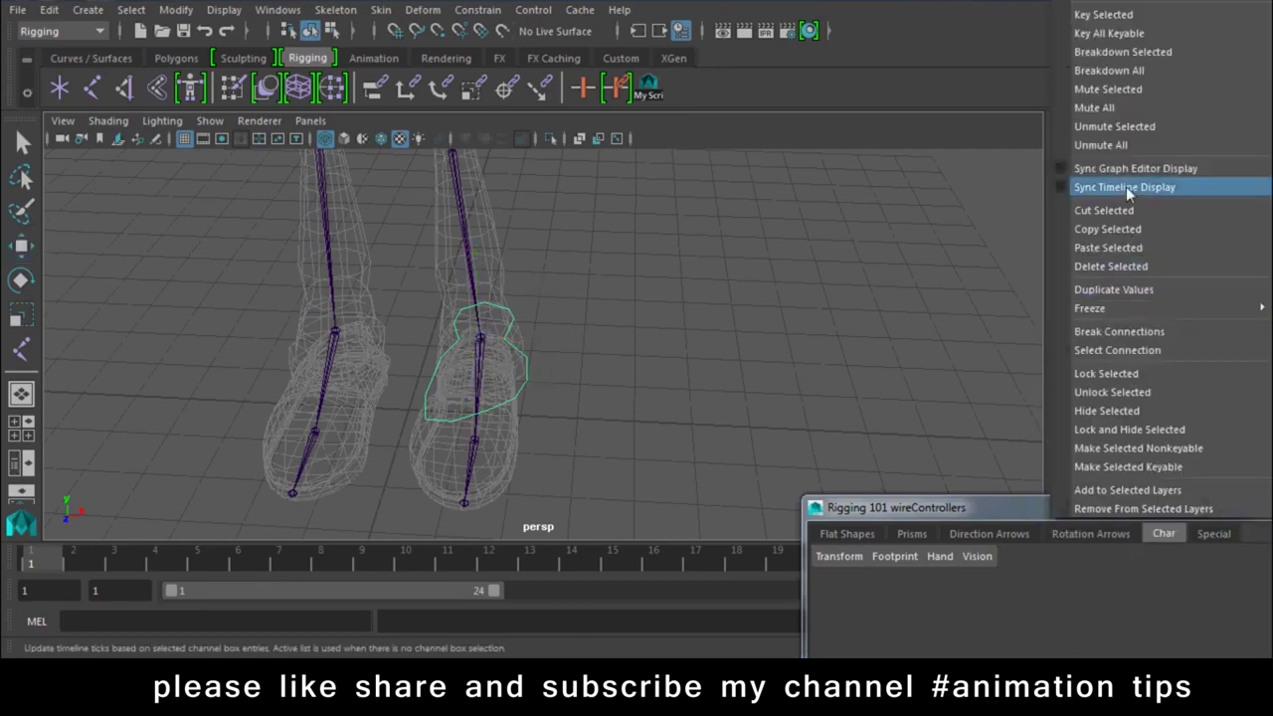
{"action": "left_click", "coordinate": [1099, 373]}
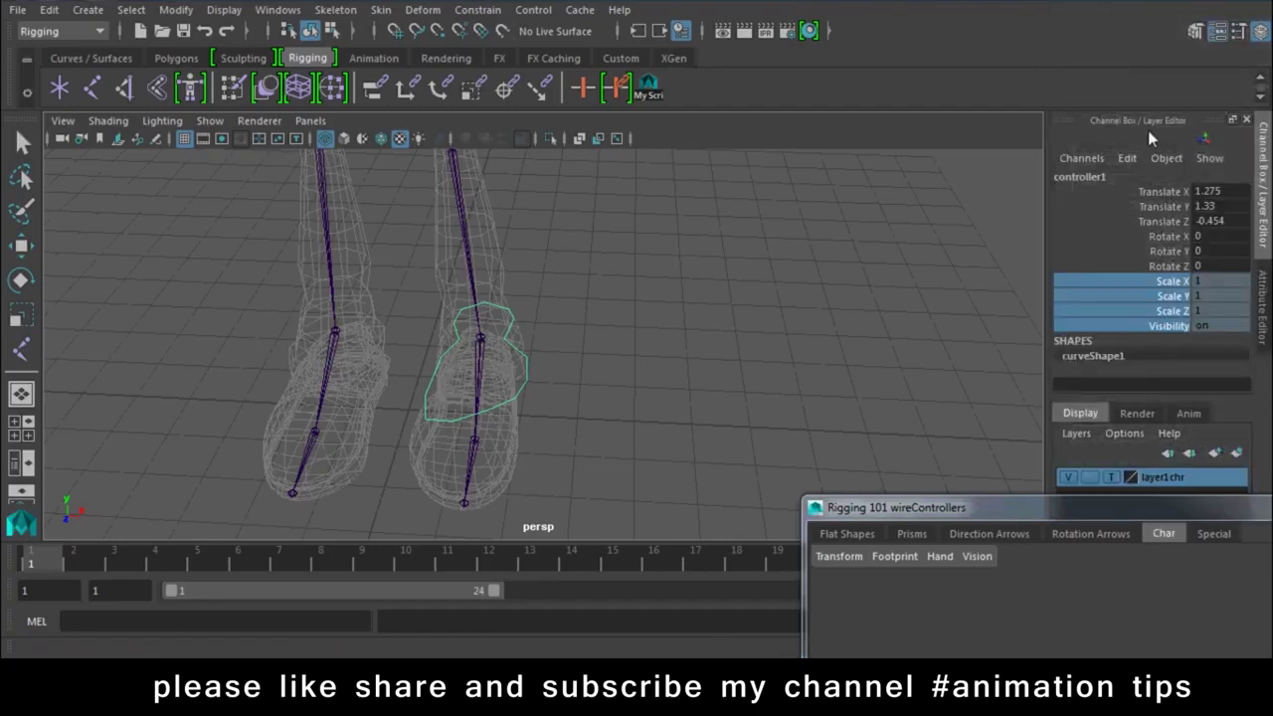
- In Channel Control, make Scale X, Y, Z and Visibility nonkeyable and hidden
{"action": "left_click", "coordinate": [1122, 157]}
{"action": "left_click", "coordinate": [1094, 232]}
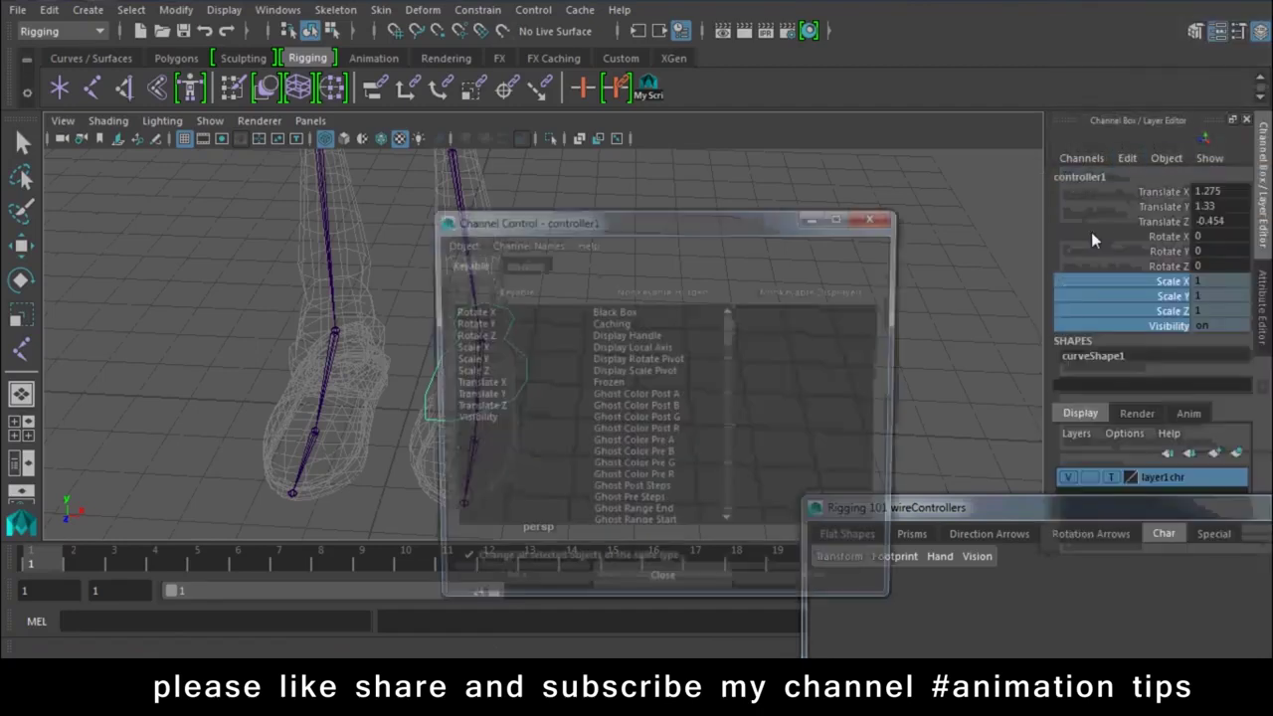
{"action": "left_click_drag", "start_coordinate": [467, 348], "coordinate": [467, 372]}
{"action": "left_click", "coordinate": [469, 419], "text": "ctrl"}
{"action": "left_click", "coordinate": [512, 589]}
{"action": "left_click", "coordinate": [662, 588]}
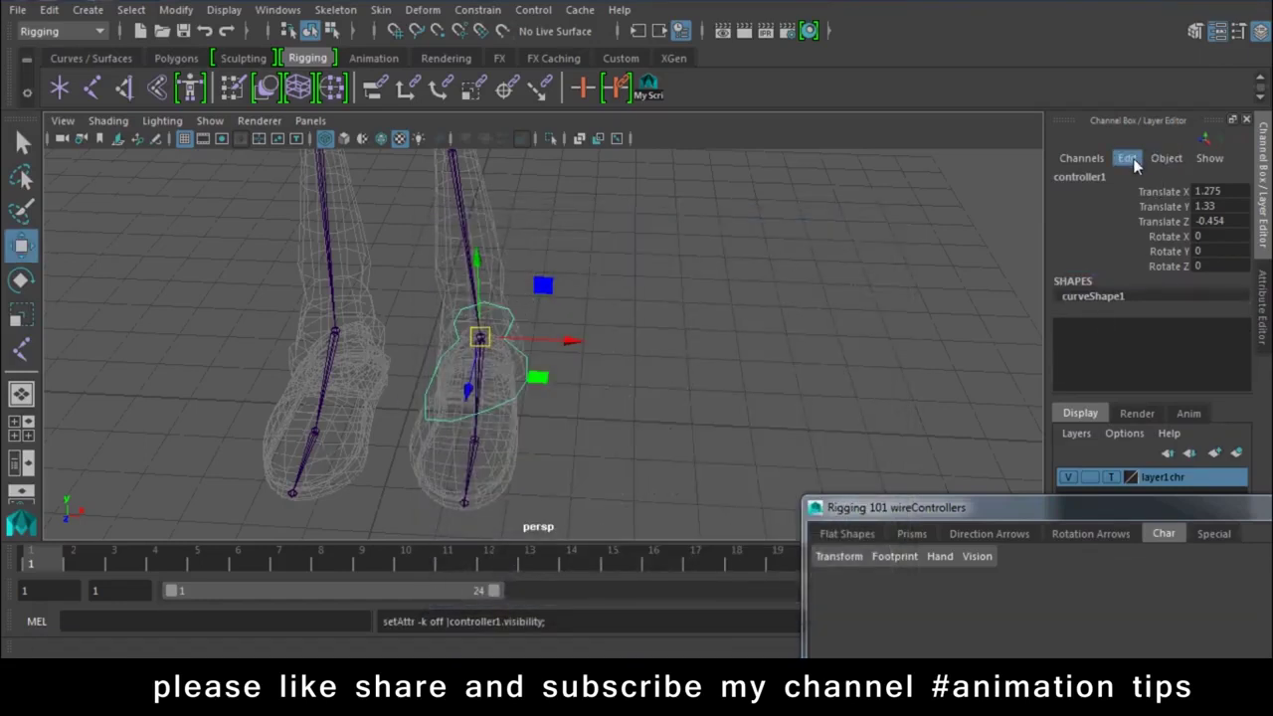
{"action": "left_click", "coordinate": [1133, 158]}
- Add a Ball Rotation attribute with minimum 0 and maximum 45
{"action": "left_click", "coordinate": [1130, 317]}
{"action": "type", "text": "Ball_rotation"}
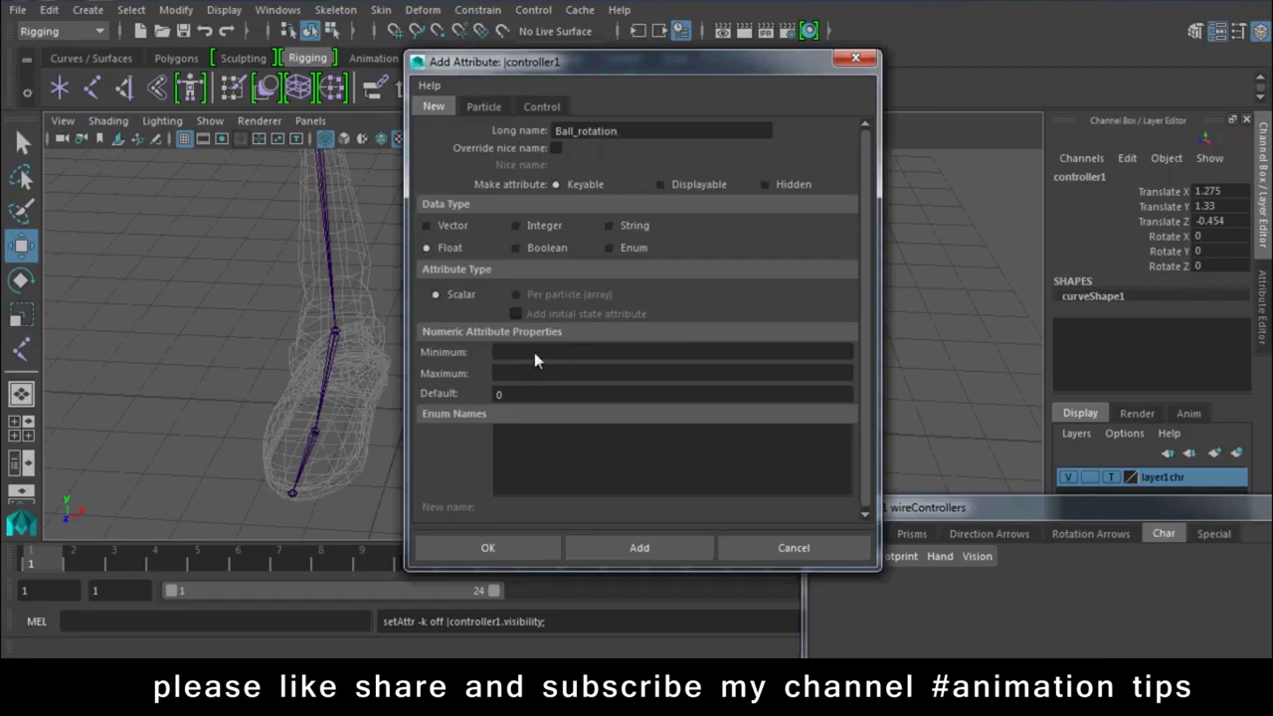
{"action": "left_click", "coordinate": [534, 354]}
{"action": "left_click_drag", "start_coordinate": [513, 356], "coordinate": [419, 373]}
{"action": "type", "text": "0"}
{"action": "left_click", "coordinate": [571, 372]}
{"action": "type", "text": "45"}
{"action": "left_click", "coordinate": [508, 550]}
- Add a Toe Rotation attribute with minimum -0.45 and maximum 45
{"action": "left_click", "coordinate": [1163, 282]}
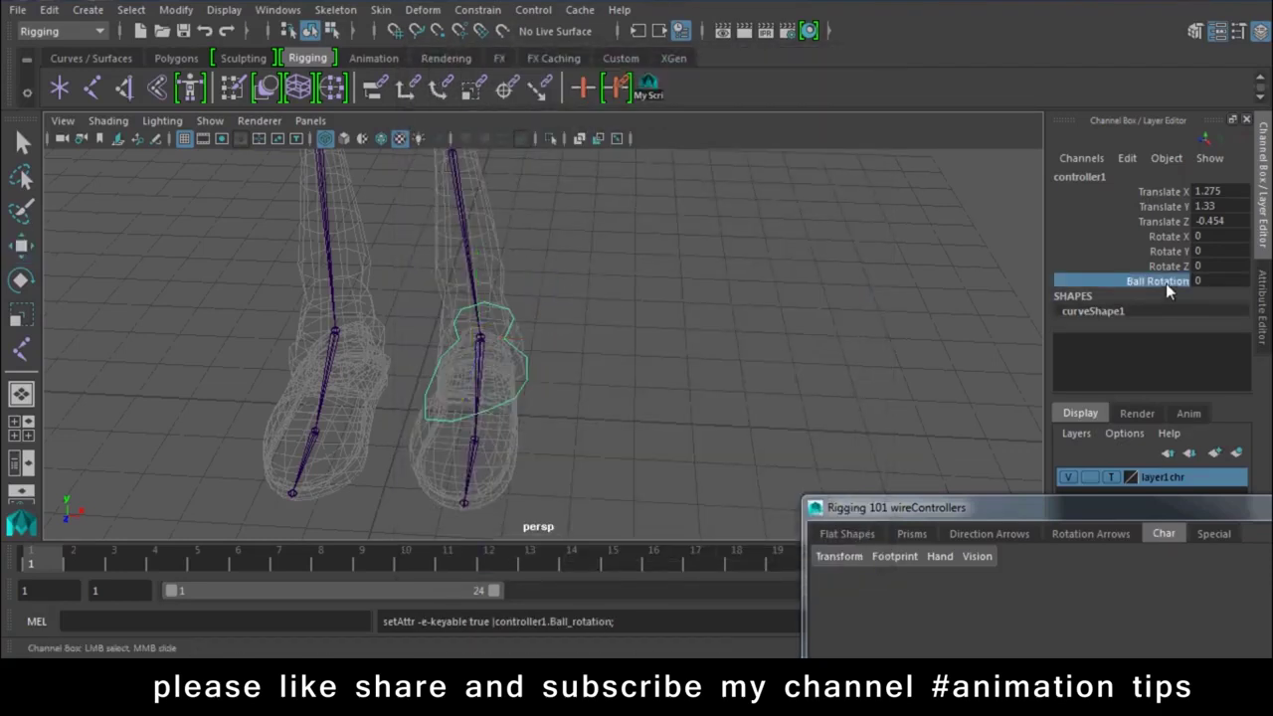
{"action": "left_click", "coordinate": [1127, 157]}
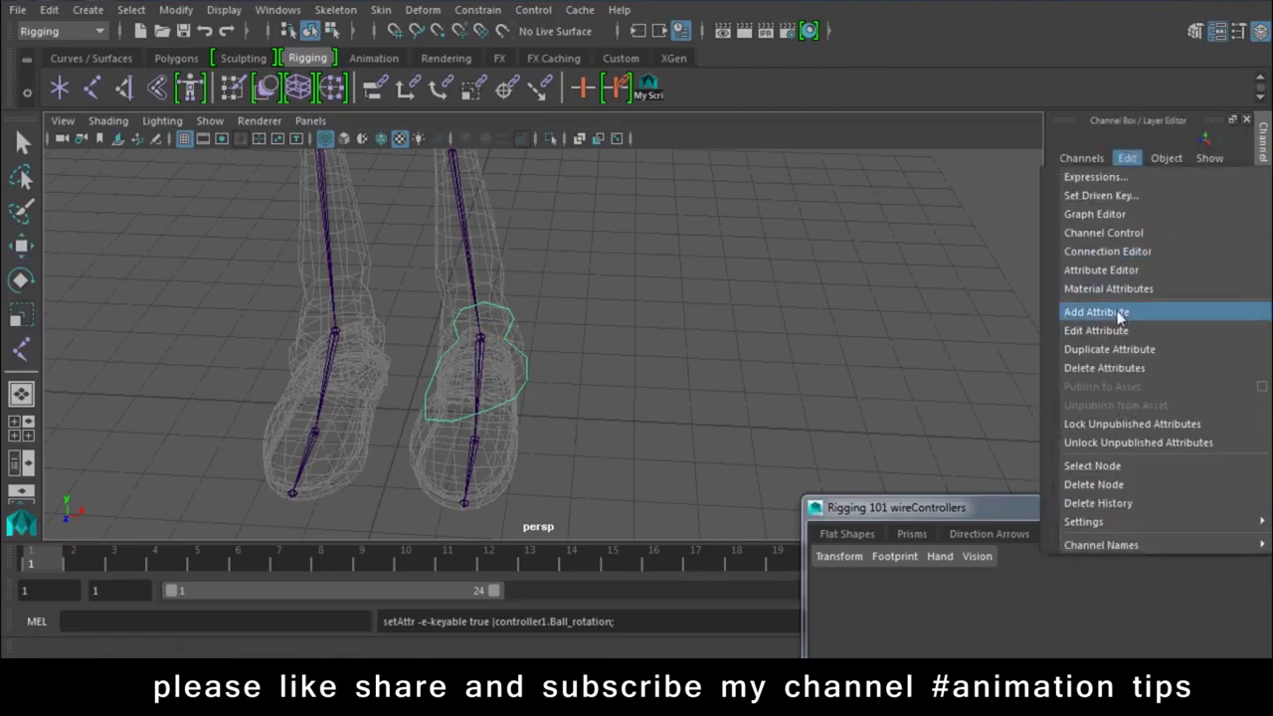
{"action": "left_click", "coordinate": [1103, 312]}
{"action": "left_click", "coordinate": [582, 133]}
{"action": "type", "text": "Toe_rotation"}
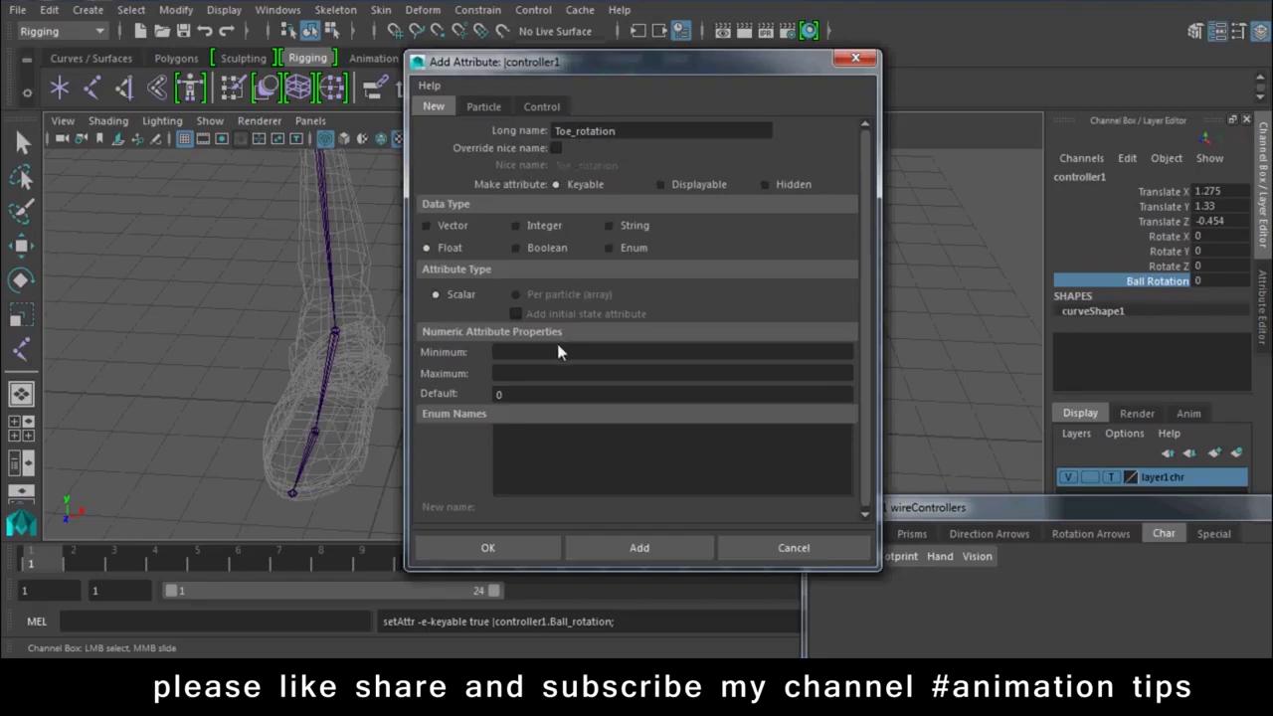
{"action": "type", "text": "-0.45"}
{"action": "left_click", "coordinate": [567, 373]}
{"action": "type", "text": "45"}
{"action": "left_click", "coordinate": [664, 549]}
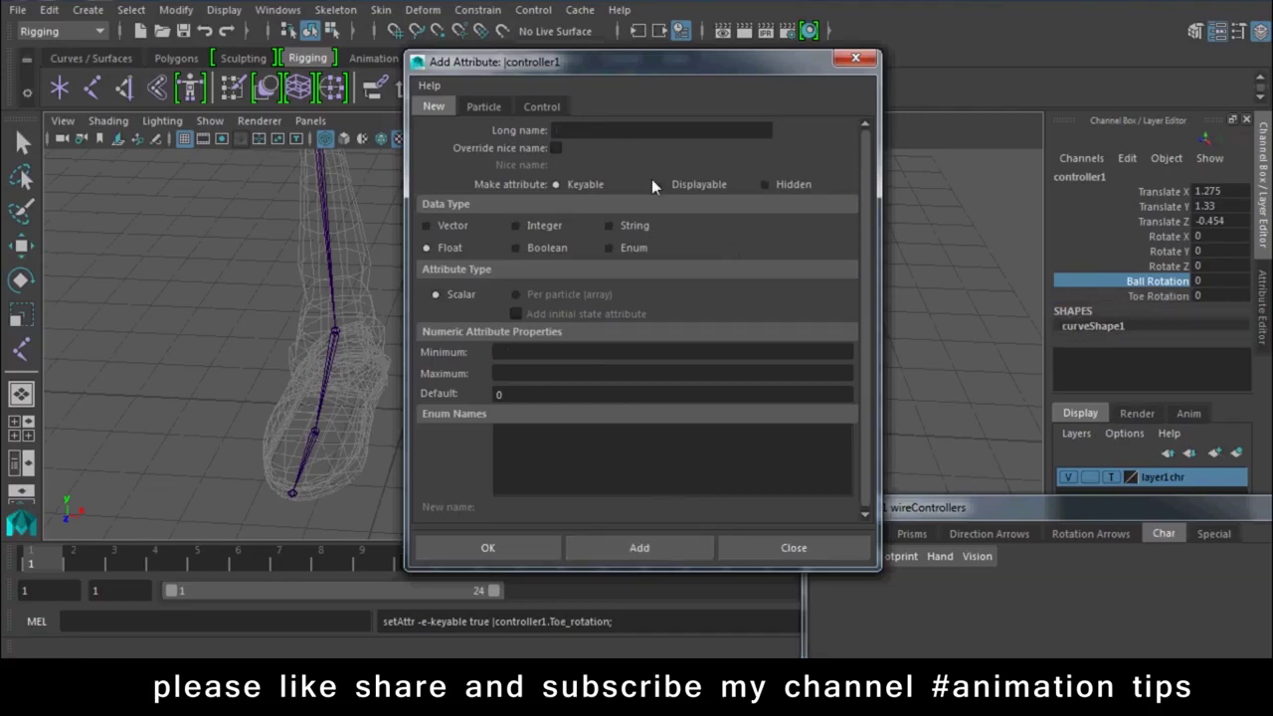
- Add an Ankle_rotation attribute with minimum -45 and maximum 45
{"action": "type", "text": "Ankle_rotation"}
{"action": "left_click", "coordinate": [565, 354]}
{"action": "type", "text": "-45"}
{"action": "left_click", "coordinate": [576, 376]}
{"action": "type", "text": "45"}
{"action": "double_click", "coordinate": [588, 130]}
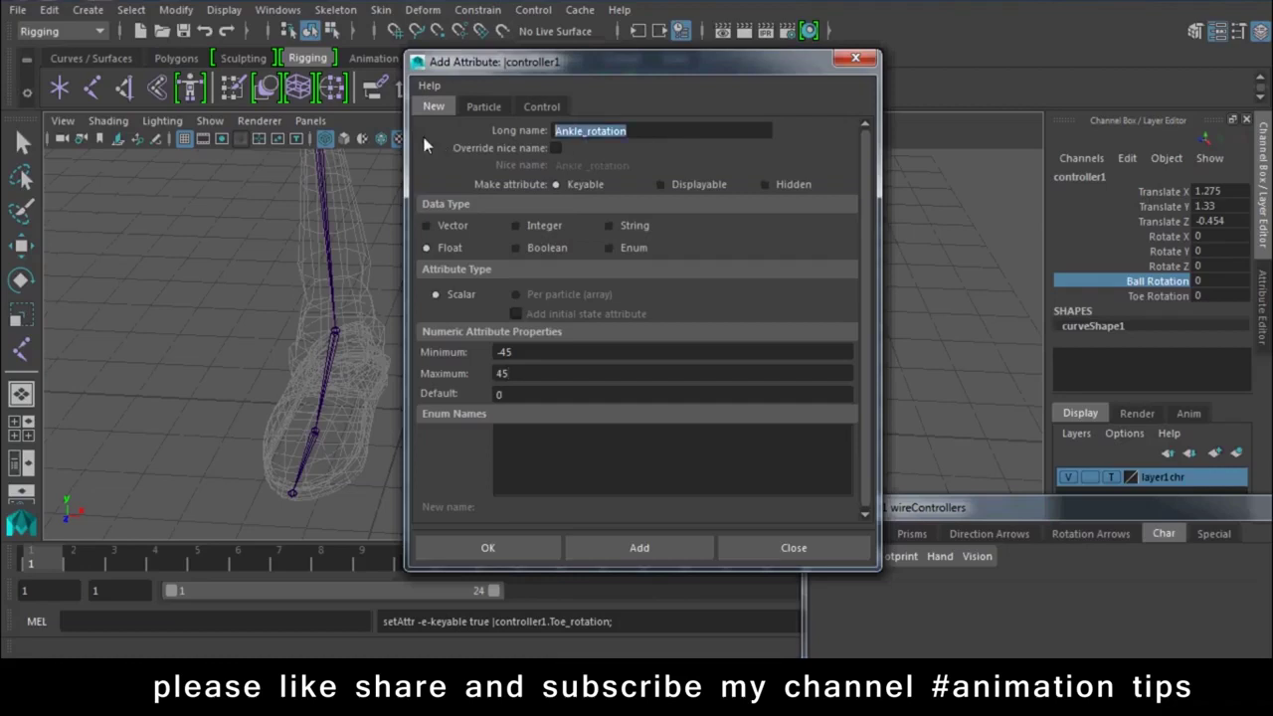
{"action": "left_click", "coordinate": [579, 542]}
- Add an Ankle_Tilt attribute to controller1 with a range of -45 to 45
{"action": "type", "text": "rig101wireControllers;"}
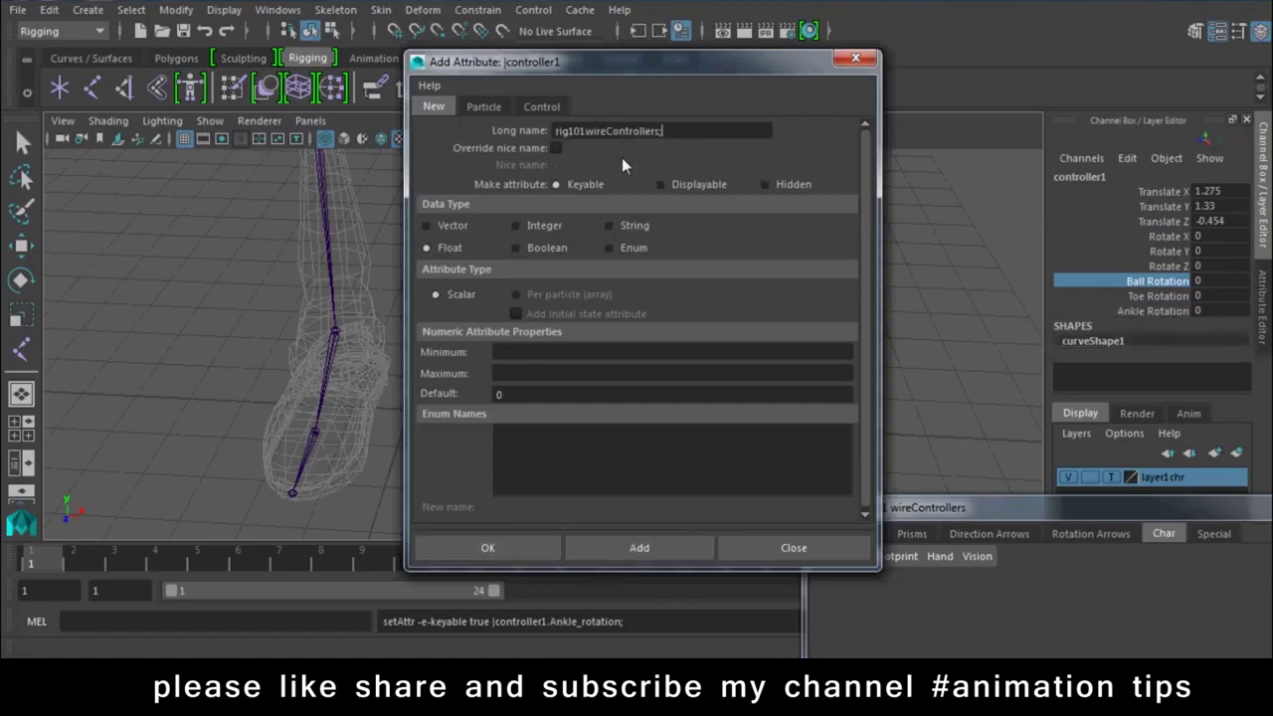
{"action": "double_click", "coordinate": [728, 130]}
{"action": "type", "text": "A"}
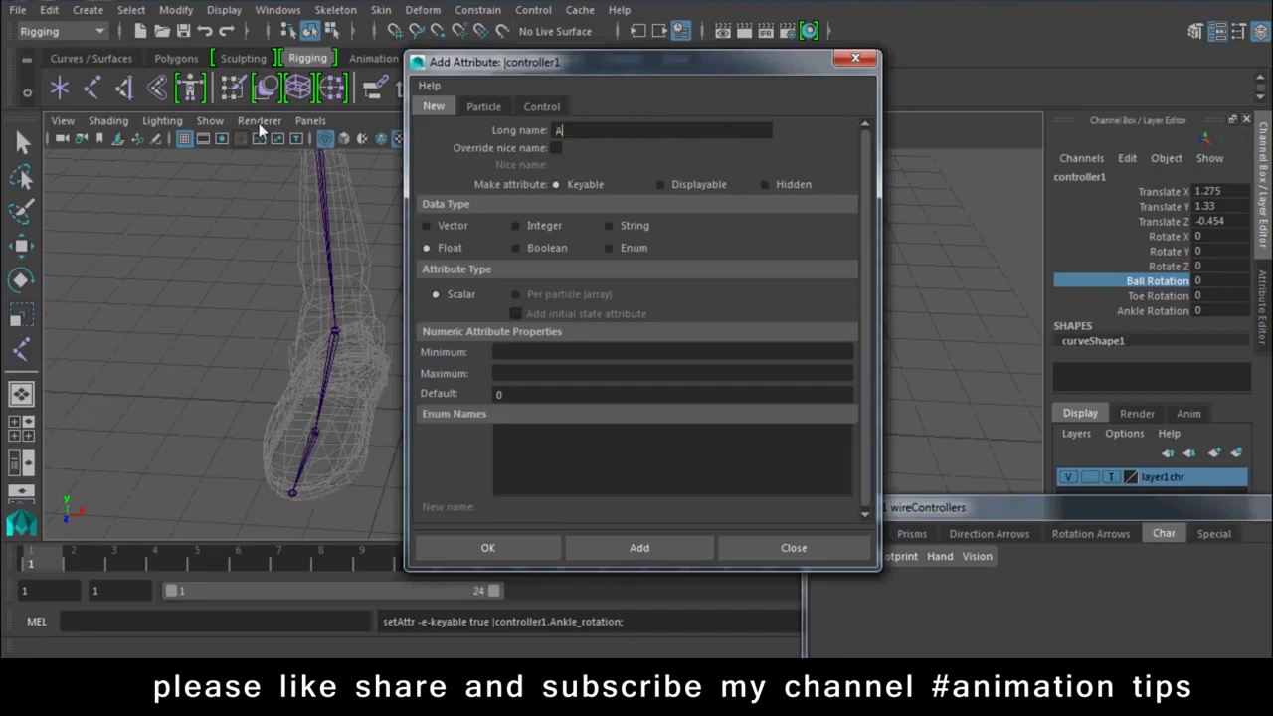
{"action": "key", "text": "BackSpace"}
{"action": "type", "text": "aN"}
{"action": "key", "text": "BackSpace"}
{"action": "key", "text": "BackSpace"}
{"action": "type", "text": "Ankle_Tilt"}
{"action": "left_click", "coordinate": [578, 356]}
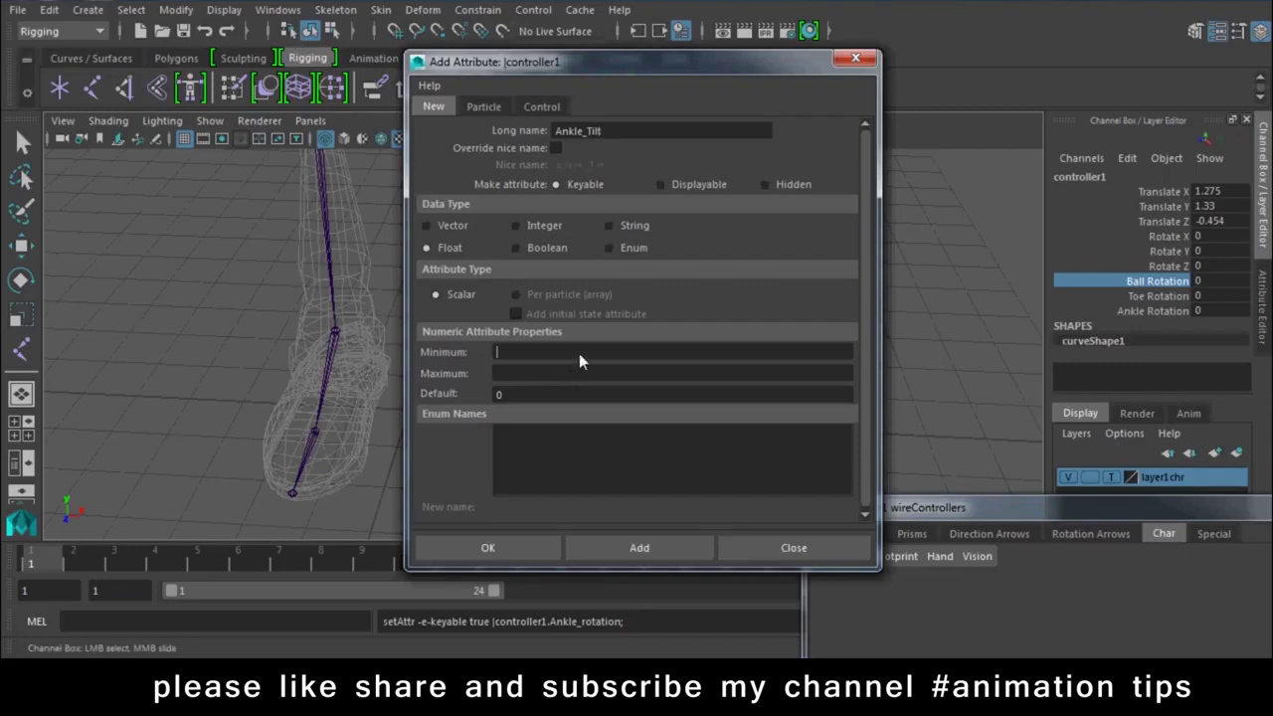
{"action": "type", "text": "-45"}
{"action": "key", "text": "Tab"}
{"action": "type", "text": "45"}
{"action": "left_click", "coordinate": [613, 543]}
- Add the Ankle Roll attribute with a maximum of 45
{"action": "left_click", "coordinate": [593, 131]}
{"action": "type", "text": "Roll"}
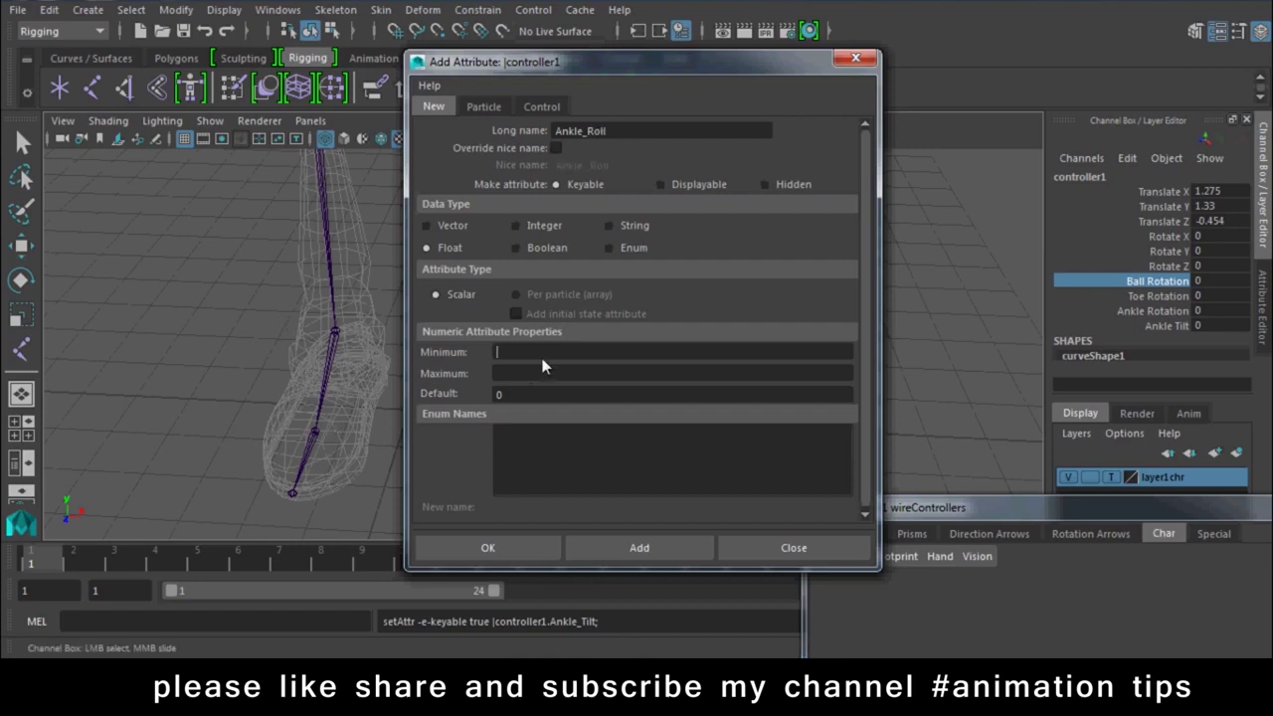
{"action": "type", "text": "-"}
{"action": "key", "text": "Tab"}
{"action": "type", "text": "45"}
{"action": "left_click", "coordinate": [611, 547]}
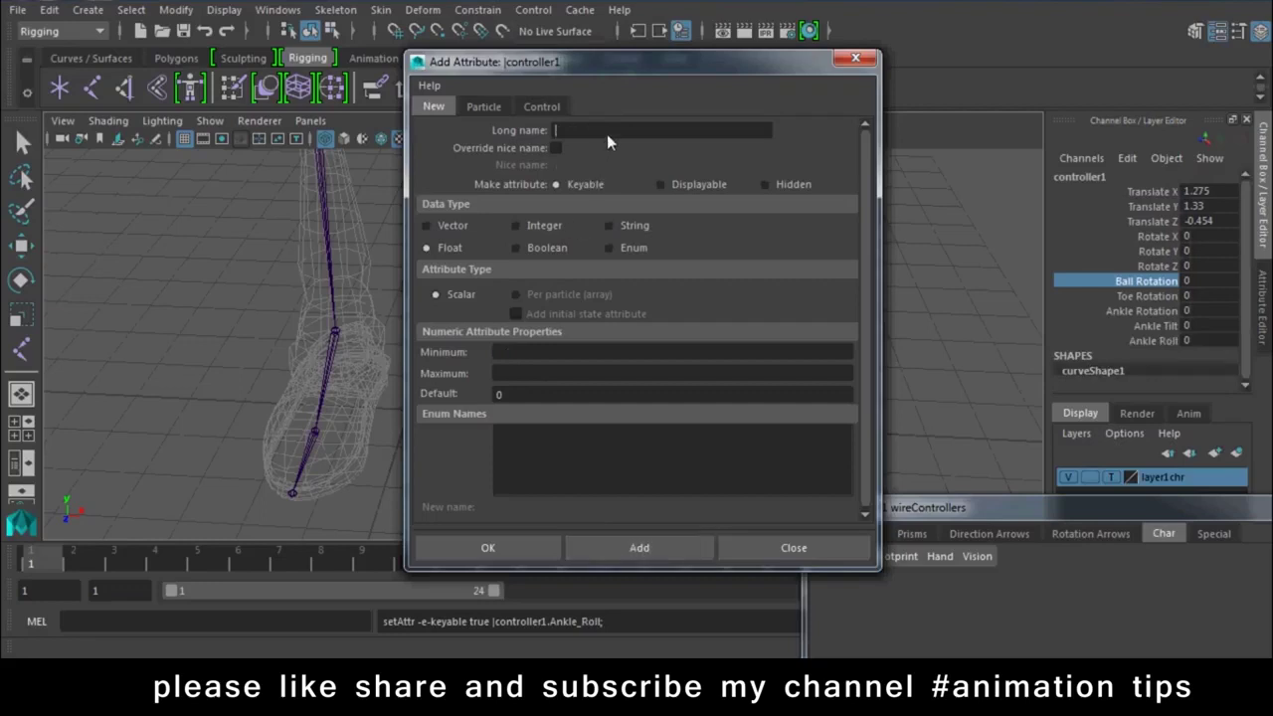
- Add a middle_rotation attribute with minimum -0.45 and maximum 45
{"action": "type", "text": "Toe_rotation"}
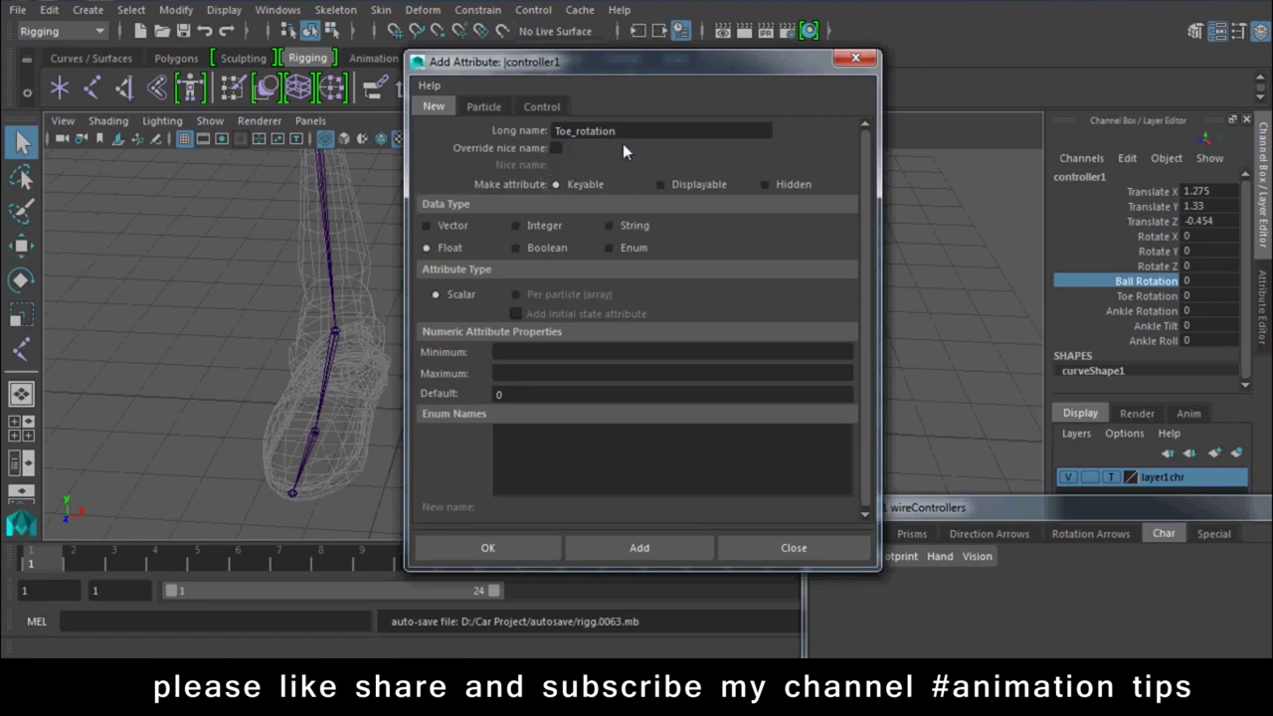
{"action": "left_click", "coordinate": [572, 136]}
{"action": "type", "text": "middle"}
{"action": "left_click", "coordinate": [526, 358]}
{"action": "type", "text": "-0."}
{"action": "type", "text": "45"}
{"action": "left_click", "coordinate": [544, 375]}
{"action": "type", "text": "45"}
{"action": "left_click", "coordinate": [666, 548]}
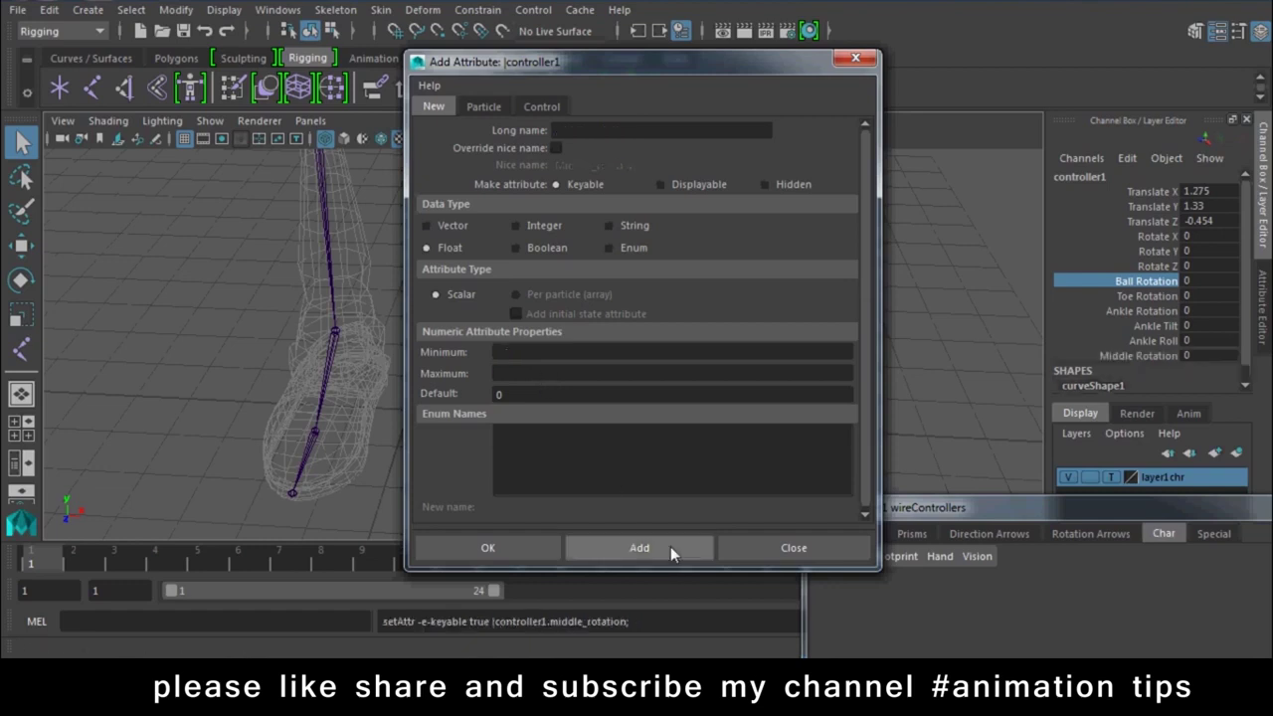
- Add a Toe_tilt attribute with a -45 limit
{"action": "left_click", "coordinate": [614, 131]}
{"action": "type", "text": "Ankle"}
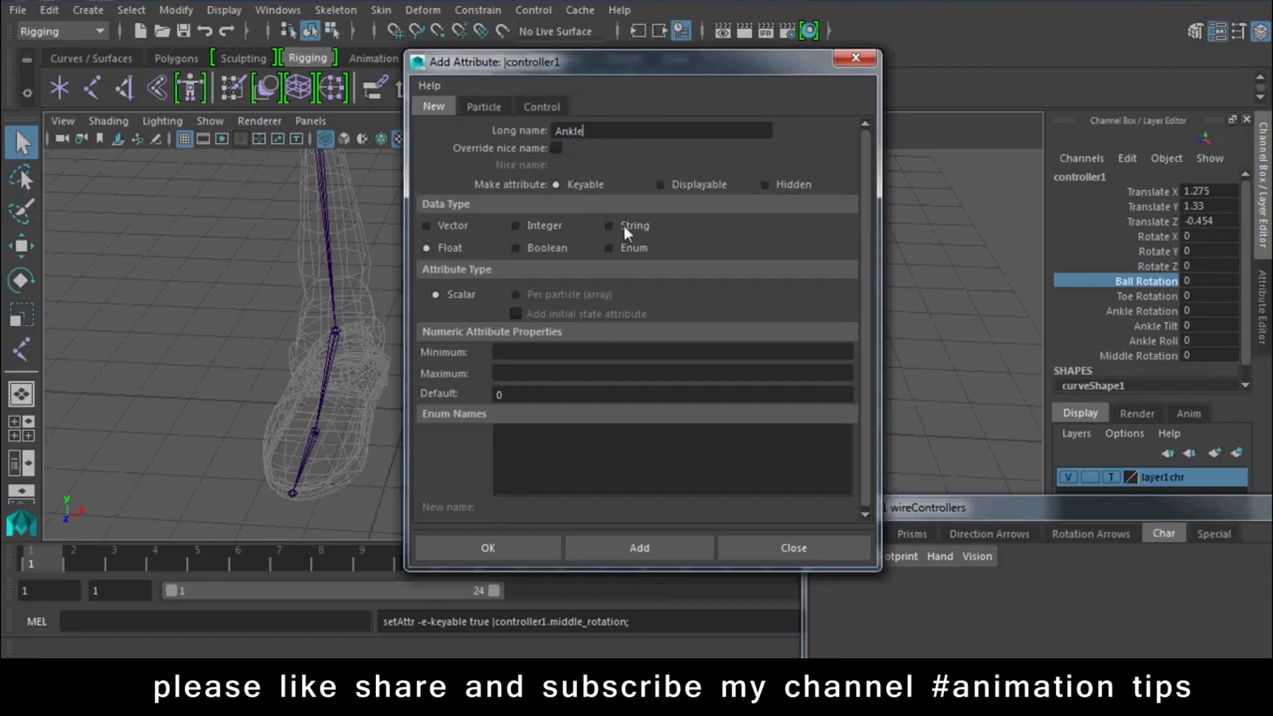
{"action": "left_click", "coordinate": [544, 356]}
{"action": "double_click", "coordinate": [604, 130]}
{"action": "key", "text": "BackSpace"}
{"action": "type", "text": "Toe_tilt"}
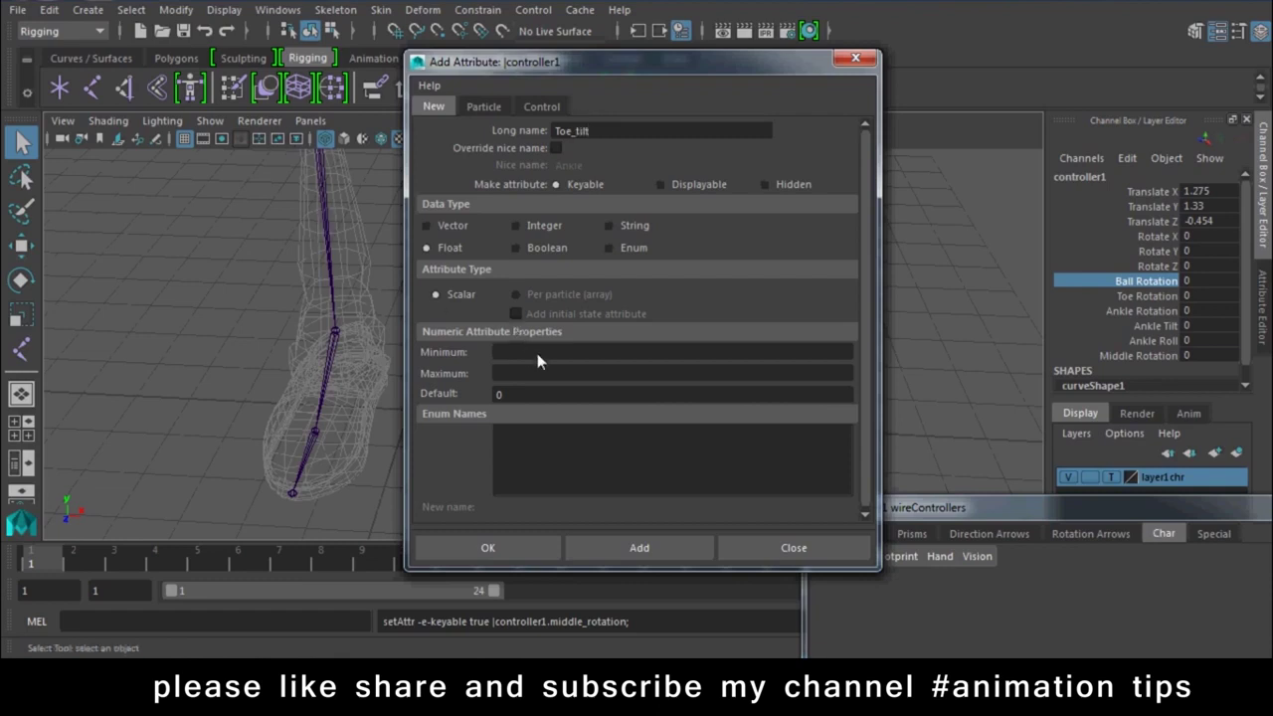
{"action": "type", "text": "-45"}
{"action": "left_click", "coordinate": [639, 547]}
- Add a Toe Roll attribute ranging from -10 to 10, then close the Add Attribute dialog
{"action": "type", "text": "T"}
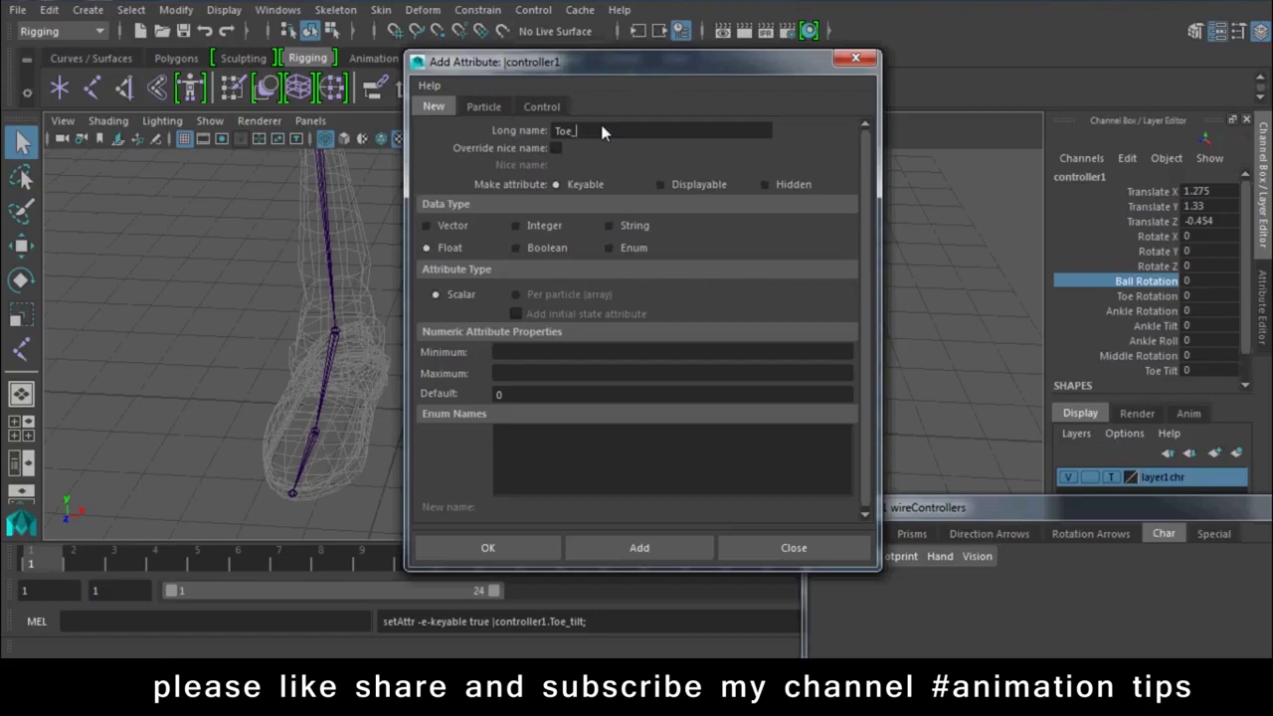
{"action": "left_click", "coordinate": [573, 368]}
{"action": "type", "text": "-10"}
{"action": "left_click", "coordinate": [573, 376]}
{"action": "type", "text": "10"}
{"action": "left_click", "coordinate": [621, 551]}
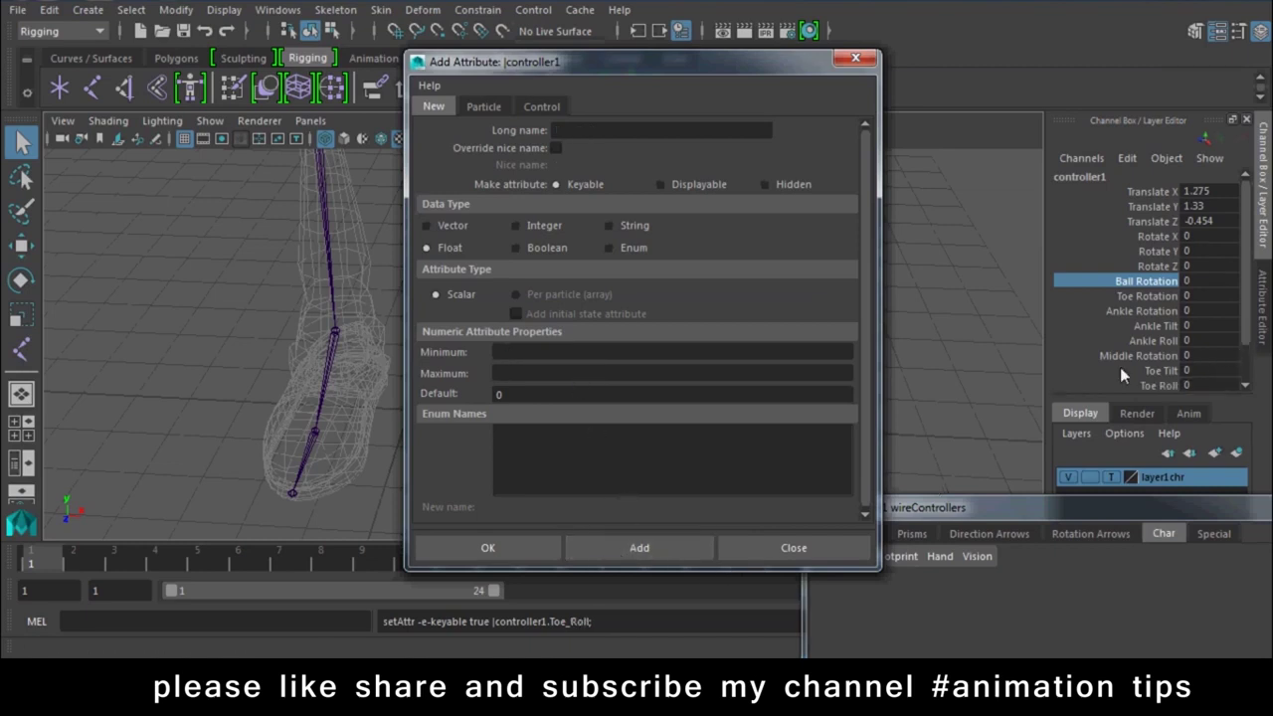
{"action": "left_click", "coordinate": [843, 545]}
{"action": "scroll", "coordinate": [1208, 337], "scroll_direction": "down", "scroll_amount": 2}
- Select controller1's new custom channels and open the Edit Attribute editor
{"action": "left_click", "coordinate": [1157, 266]}
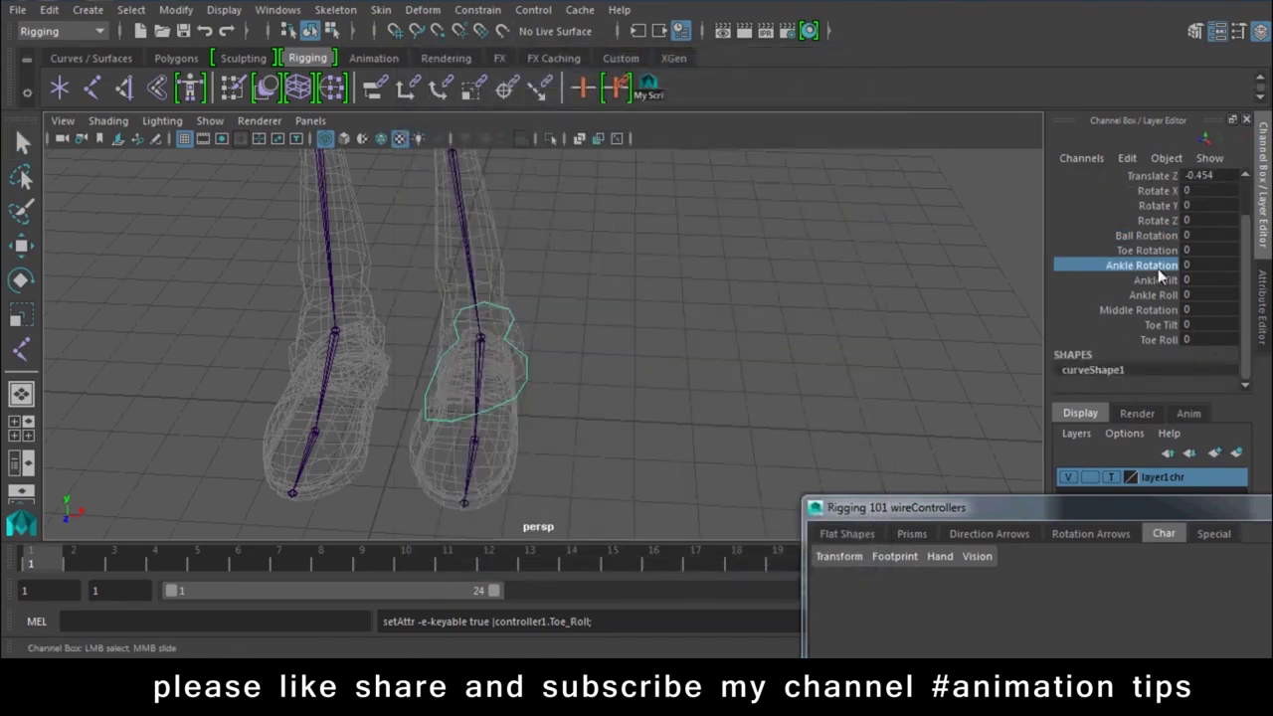
{"action": "left_click_drag", "start_coordinate": [1163, 241], "coordinate": [1154, 340]}
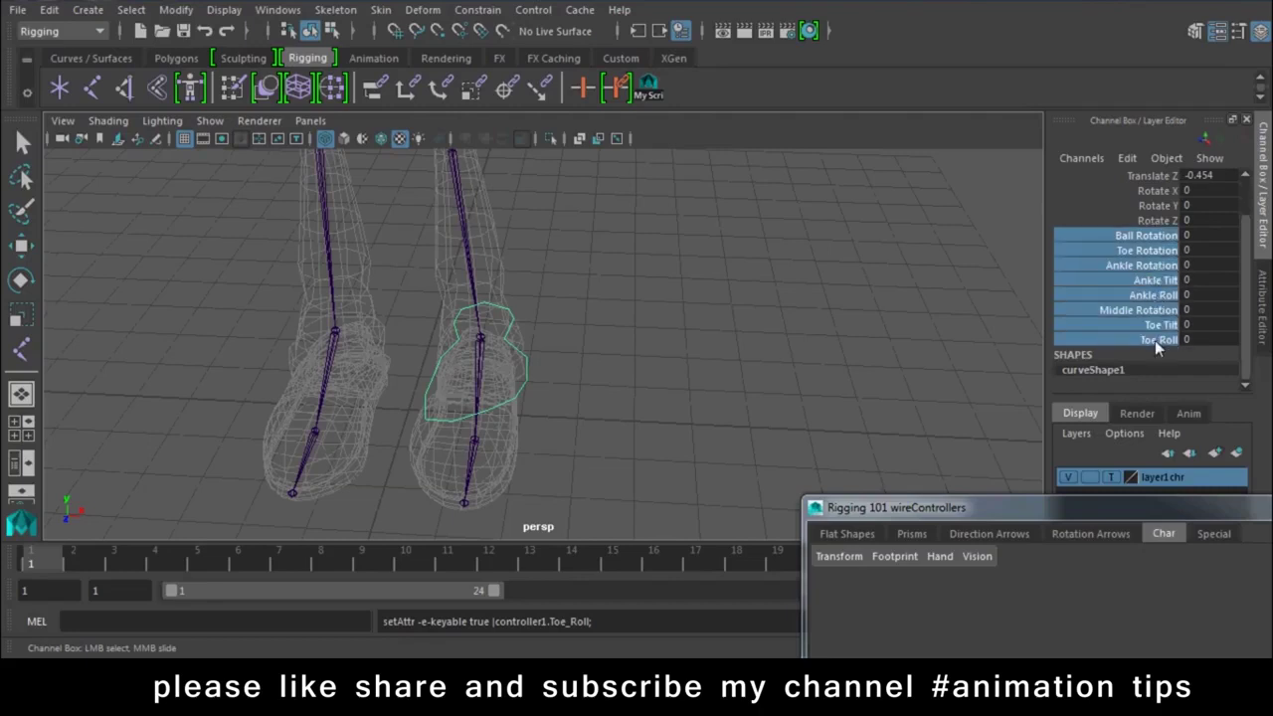
{"action": "left_click", "coordinate": [1134, 157]}
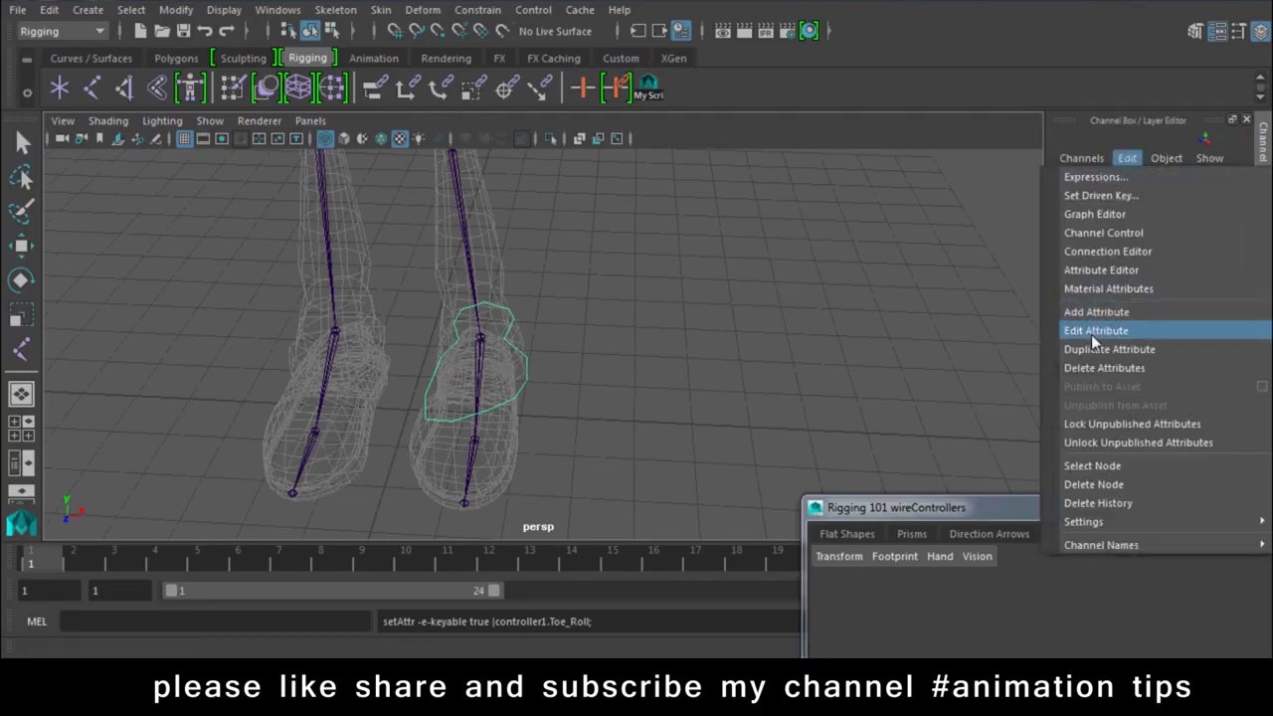
{"action": "left_click", "coordinate": [1093, 331]}
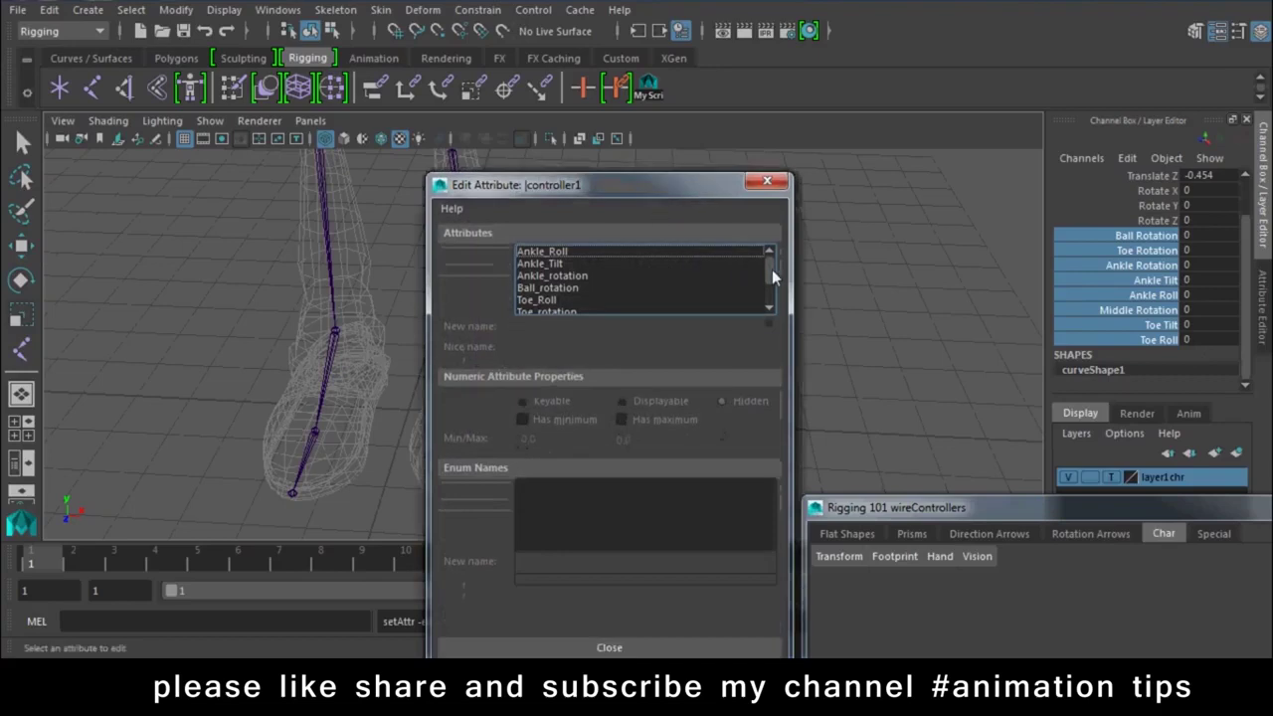
- Review middle_rotation, Toe_tilt, Toe_rotation and Toe_Roll settings, leaving Toe_Roll keyable at -45 to 45, then close
{"action": "scroll", "coordinate": [773, 286], "scroll_direction": "down", "scroll_amount": 1}
{"action": "left_click", "coordinate": [561, 299]}
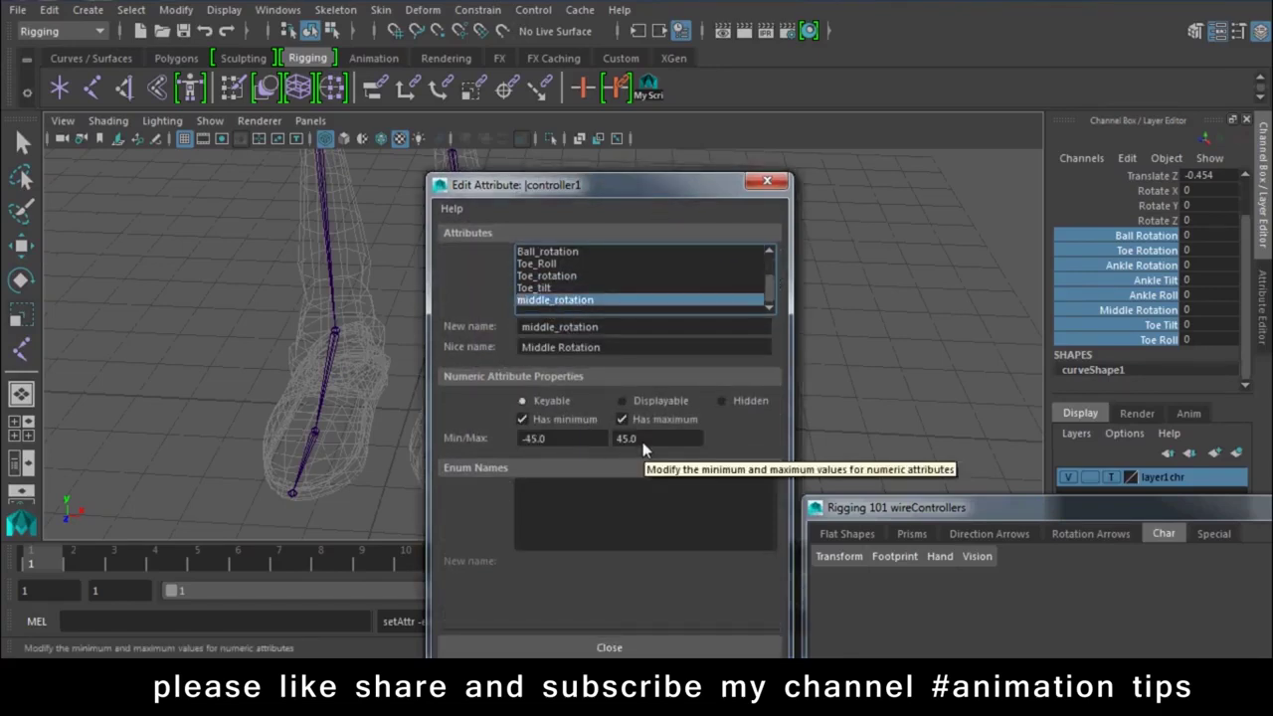
{"action": "left_click", "coordinate": [535, 288]}
{"action": "left_click", "coordinate": [557, 299]}
{"action": "left_click_drag", "start_coordinate": [559, 298], "coordinate": [563, 268]}
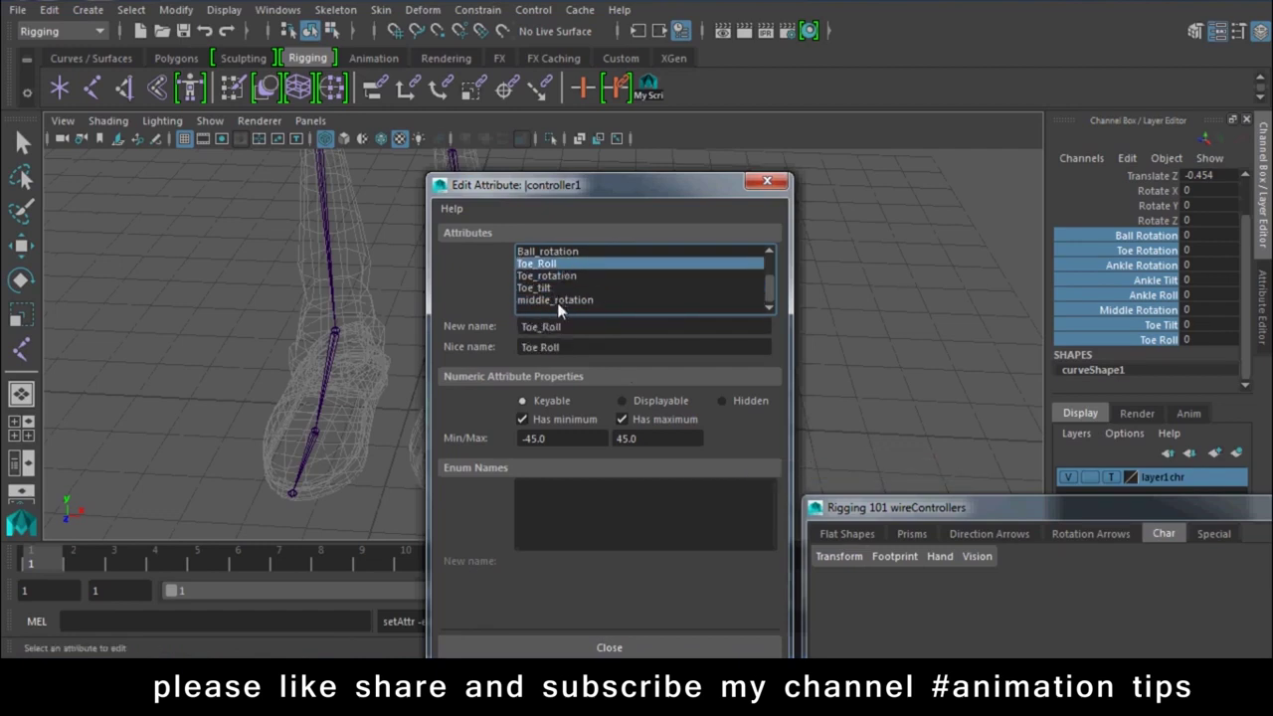
{"action": "left_click", "coordinate": [557, 299]}
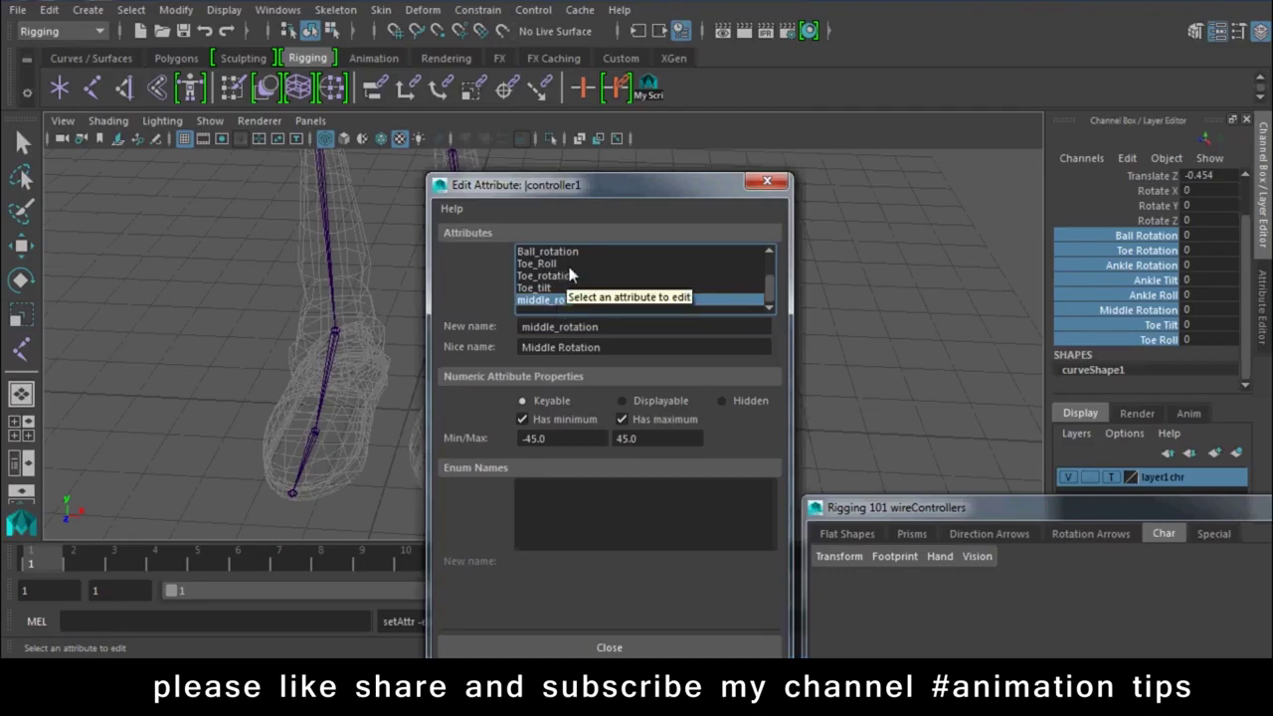
{"action": "left_click", "coordinate": [550, 265]}
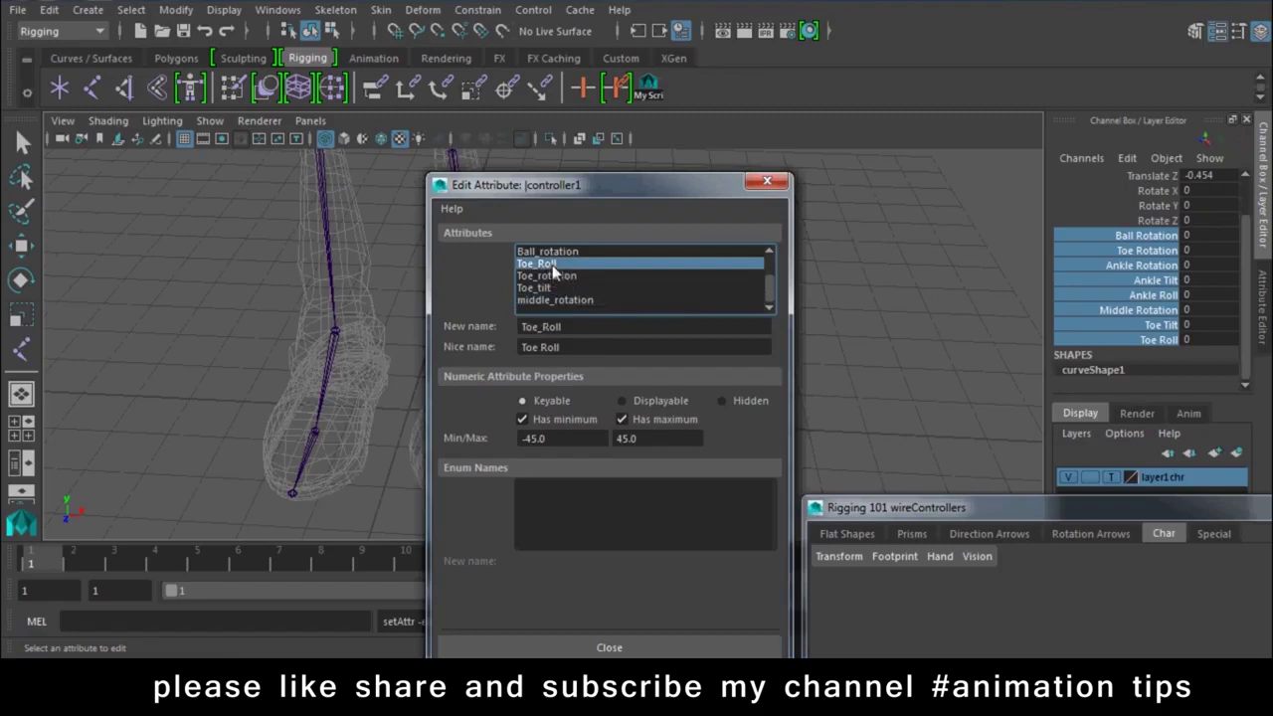
{"action": "left_click_drag", "start_coordinate": [551, 265], "coordinate": [552, 298]}
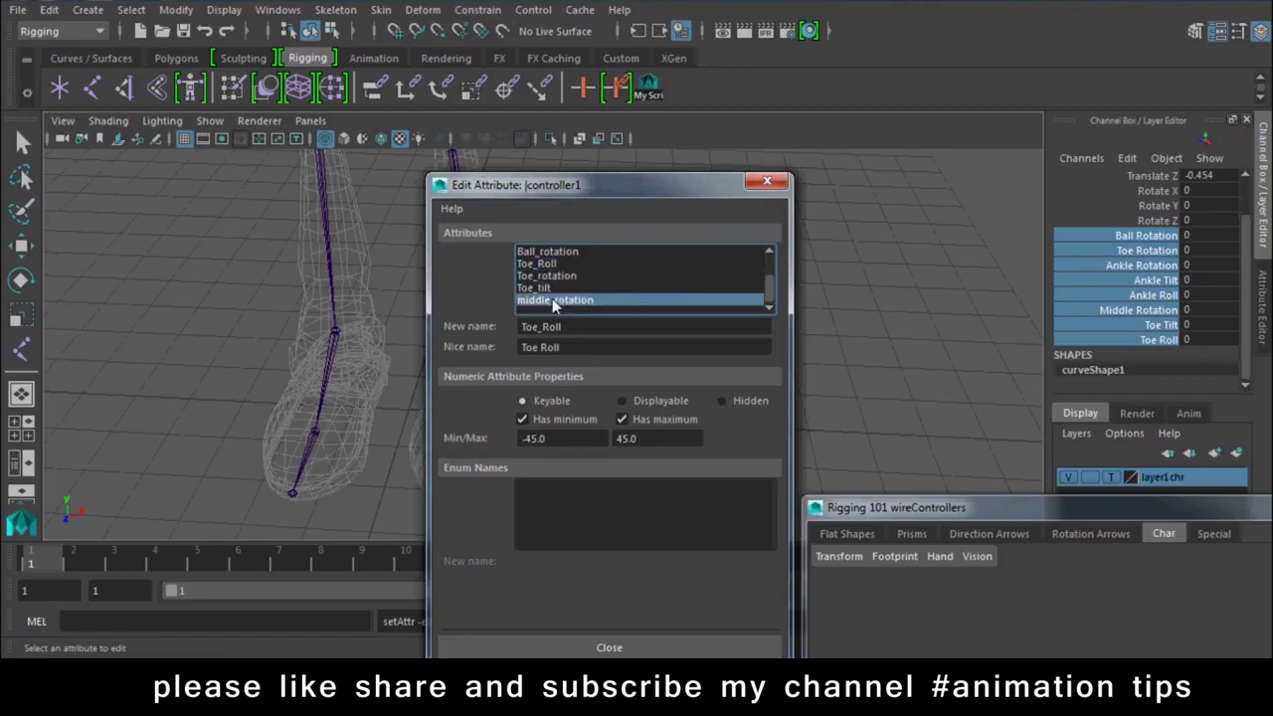
{"action": "left_click", "coordinate": [602, 276]}
{"action": "left_click", "coordinate": [553, 263]}
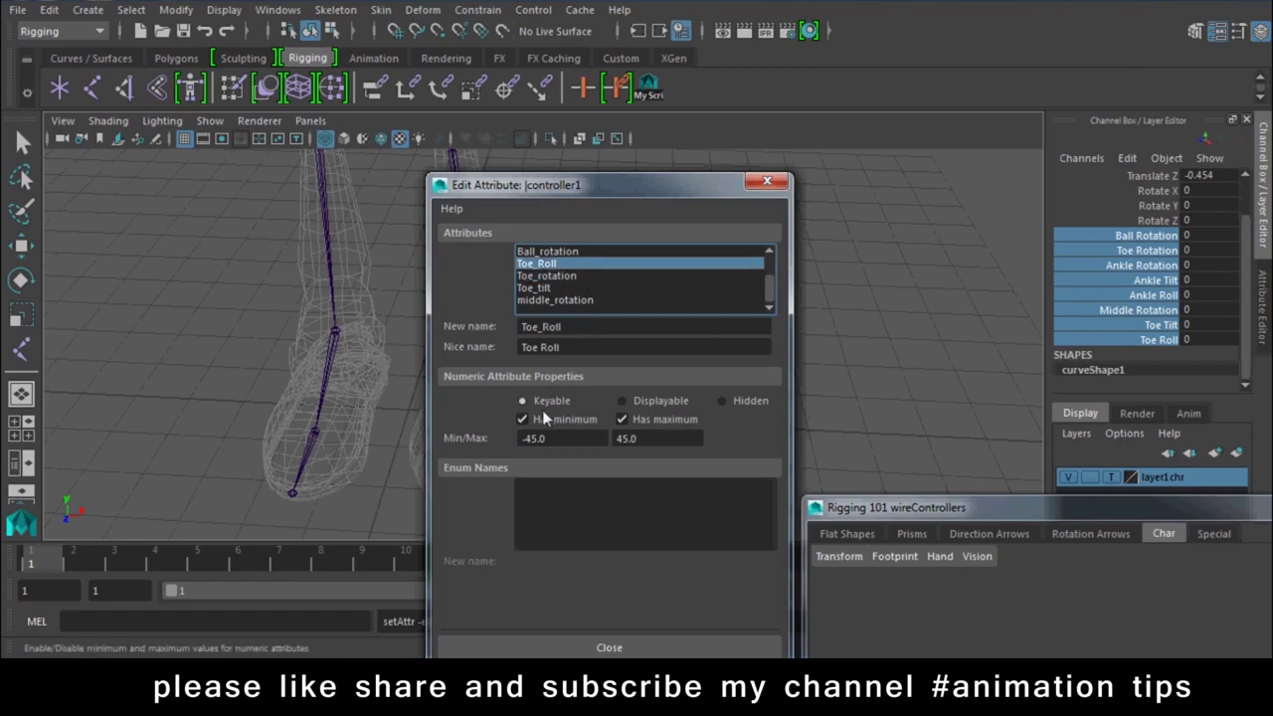
{"action": "left_click", "coordinate": [766, 181]}
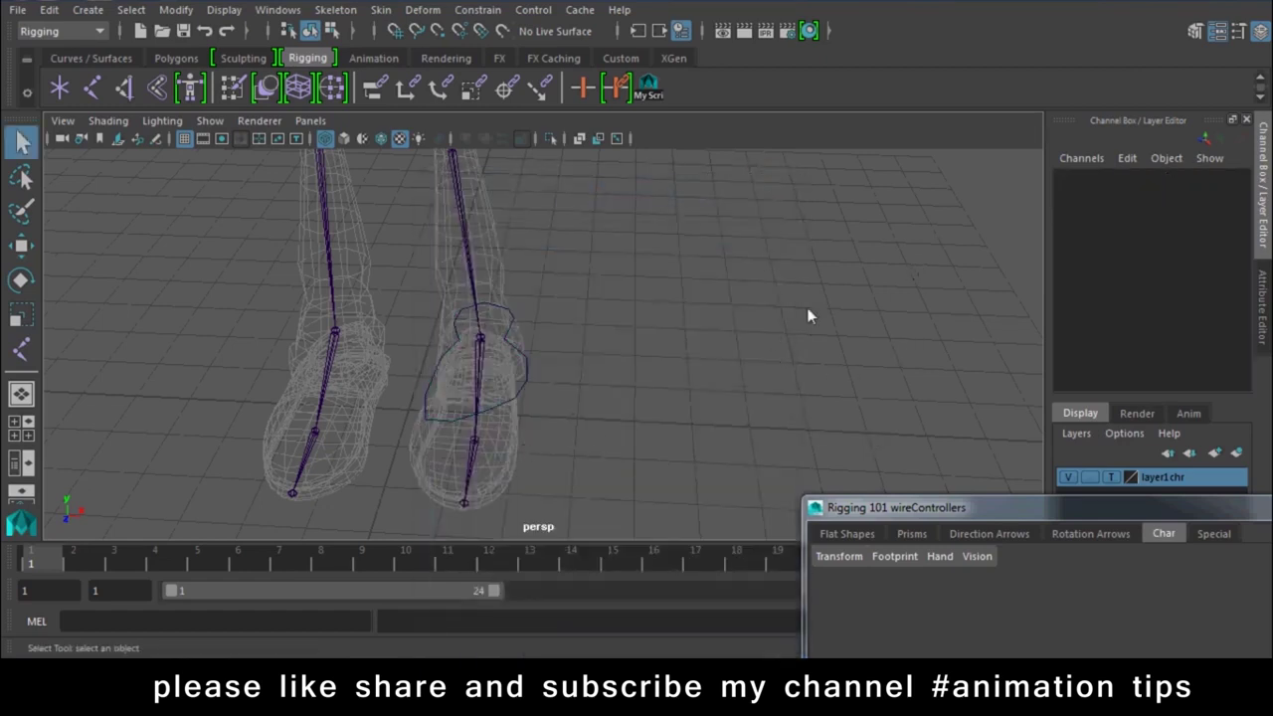
- Select the foot controller and rename it L_foot_ctrl
{"action": "left_click_drag", "start_coordinate": [806, 307], "coordinate": [528, 359], "text": "alt"}
{"action": "left_click", "coordinate": [528, 359]}
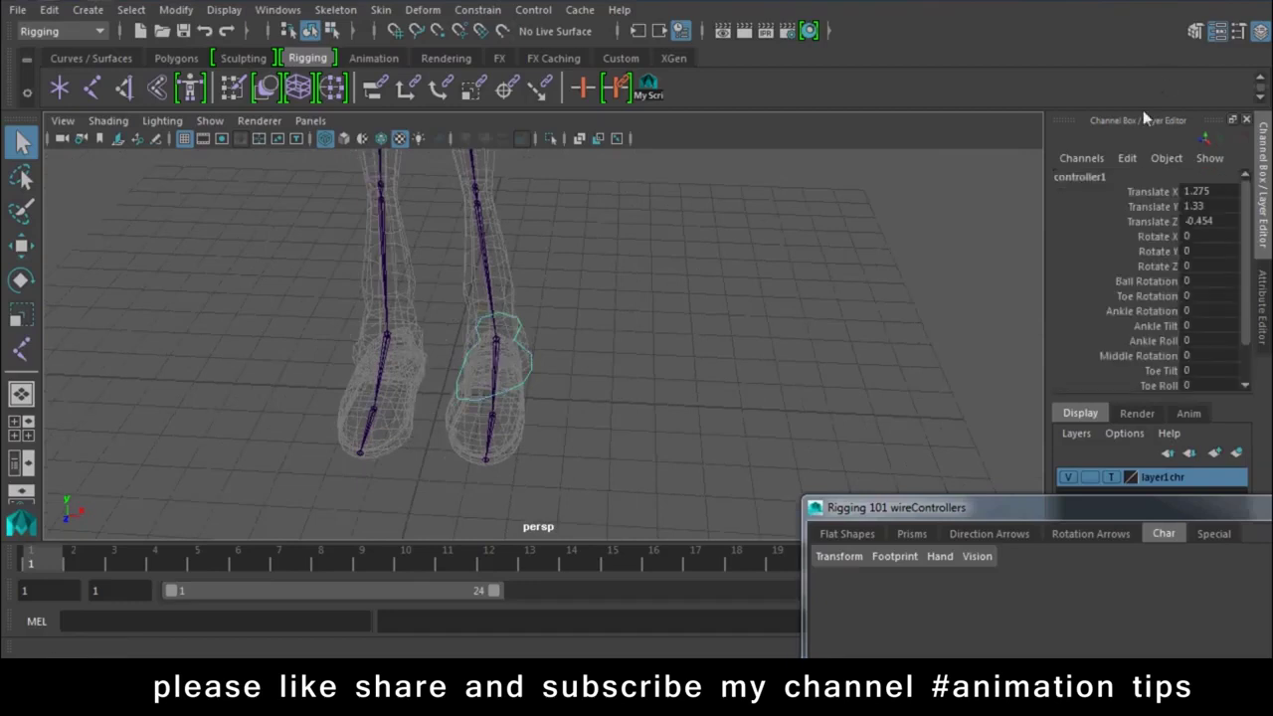
{"action": "key", "text": "w"}
{"action": "left_click", "coordinate": [1148, 179]}
{"action": "double_click", "coordinate": [1148, 179]}
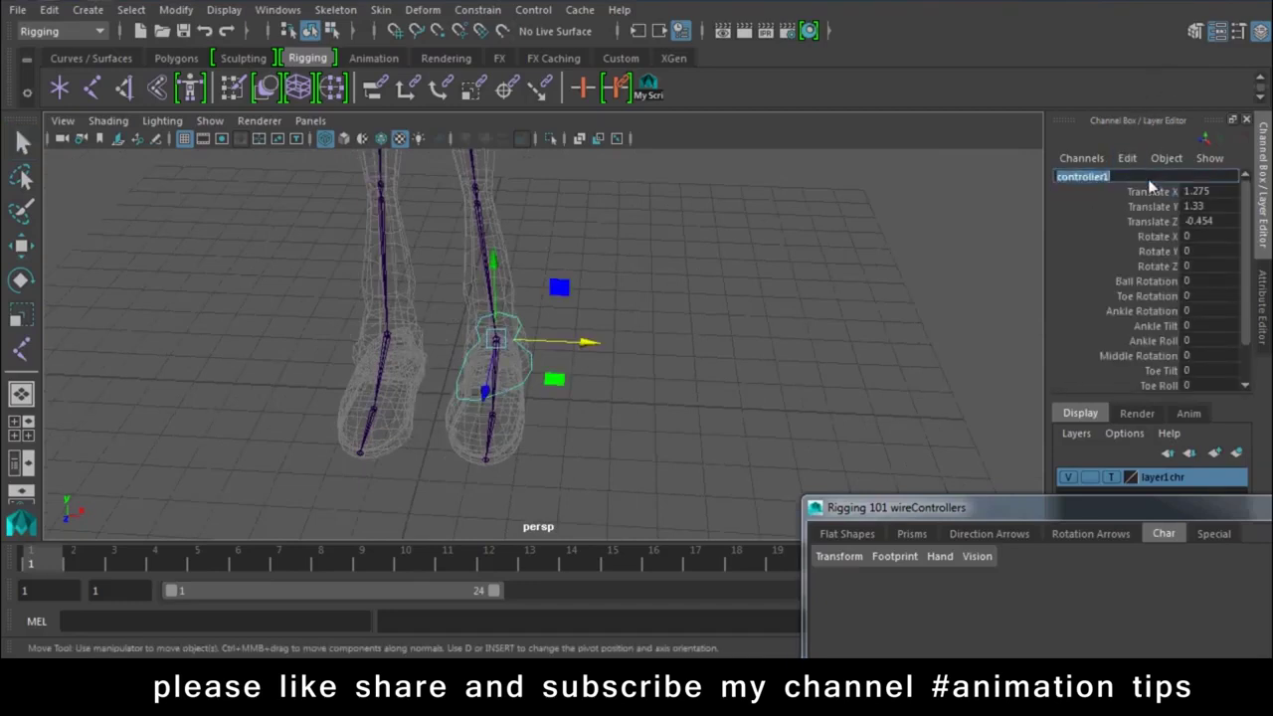
{"action": "type", "text": "L_"}
{"action": "type", "text": "foot_ctrll"}
{"action": "key", "text": "Return"}
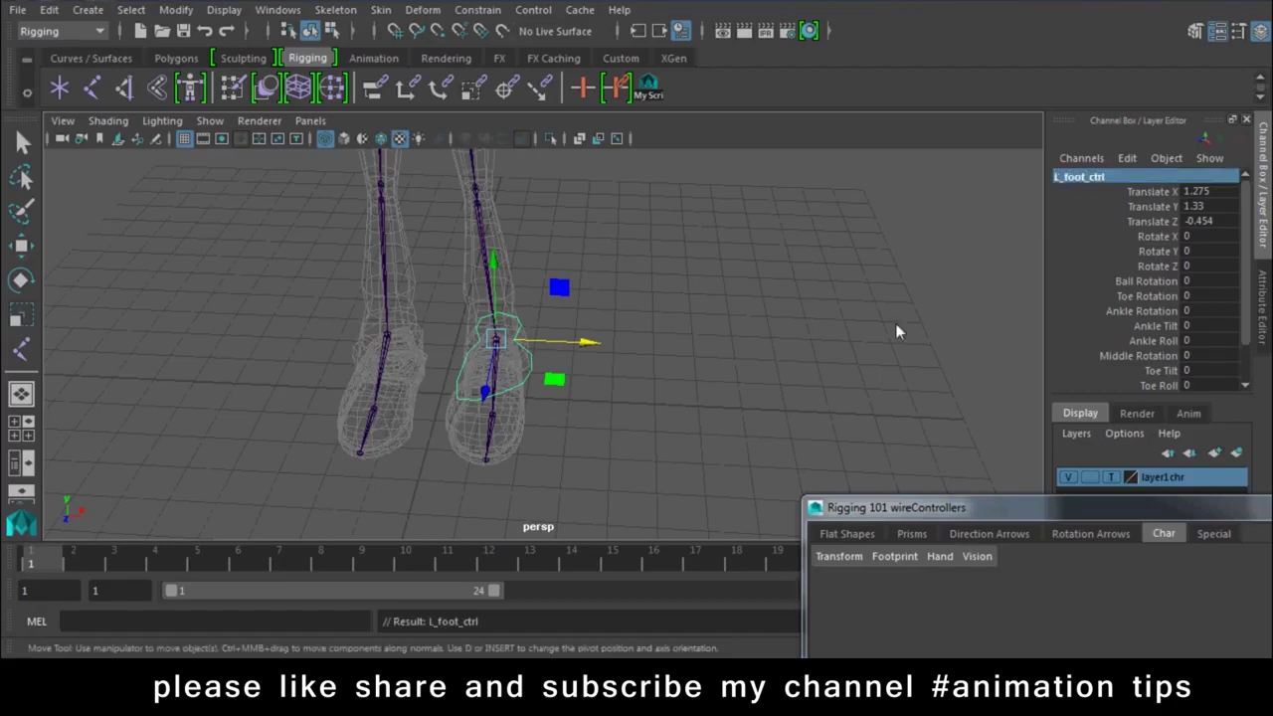
- Duplicate L_foot_ctrl as L_foot_ctrl1 and slide the copy left toward the other foot
{"action": "key", "text": "q"}
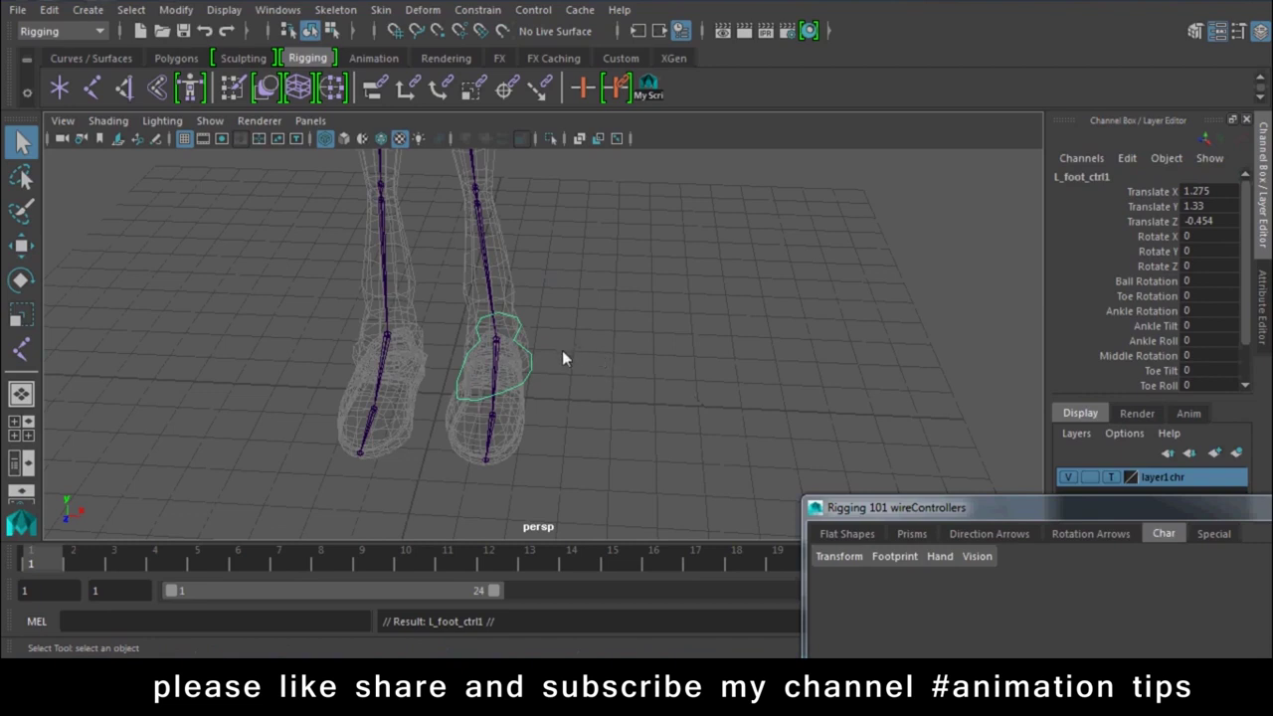
{"action": "key", "text": "w"}
{"action": "left_click_drag", "start_coordinate": [587, 343], "coordinate": [529, 341]}
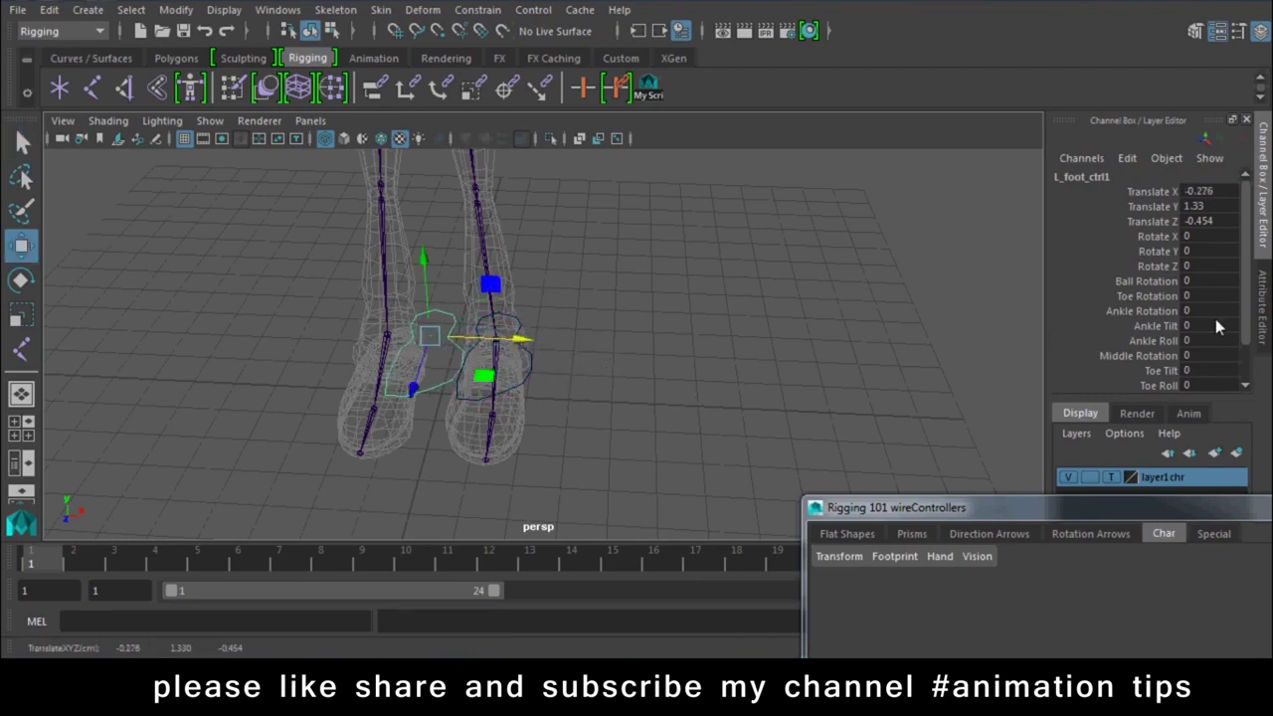
{"action": "scroll", "coordinate": [1211, 261], "scroll_direction": "down", "scroll_amount": 2}
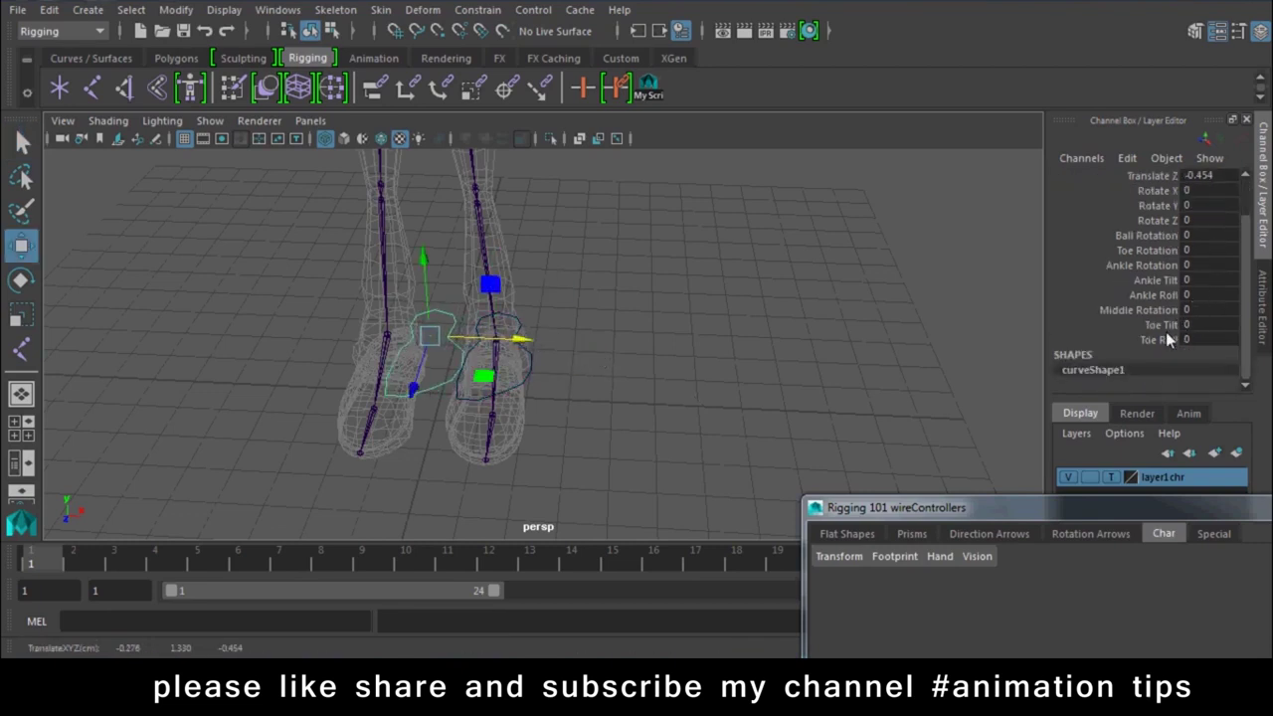
{"action": "scroll", "coordinate": [1166, 331], "scroll_direction": "up", "scroll_amount": 2}
{"action": "left_click", "coordinate": [1126, 158]}
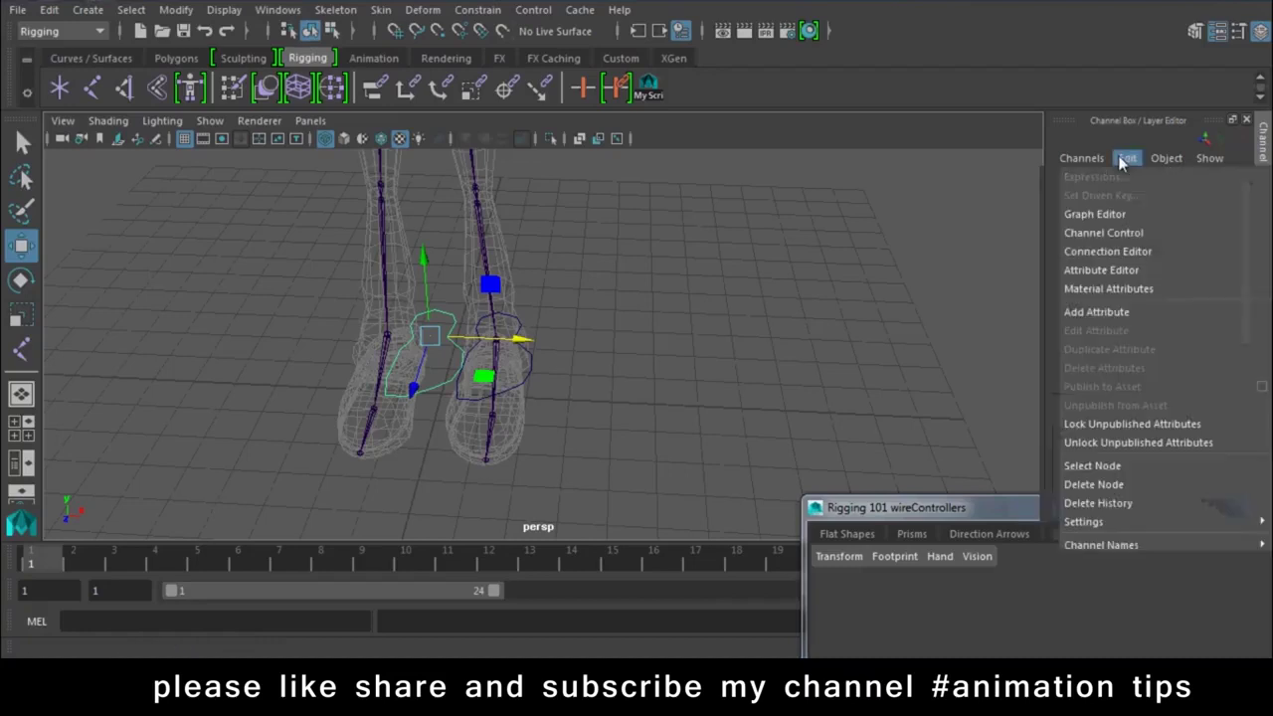
- Make L_foot_ctrl1's Scale X, Y and Z channels keyable and unlock them
{"action": "left_click", "coordinate": [1103, 233]}
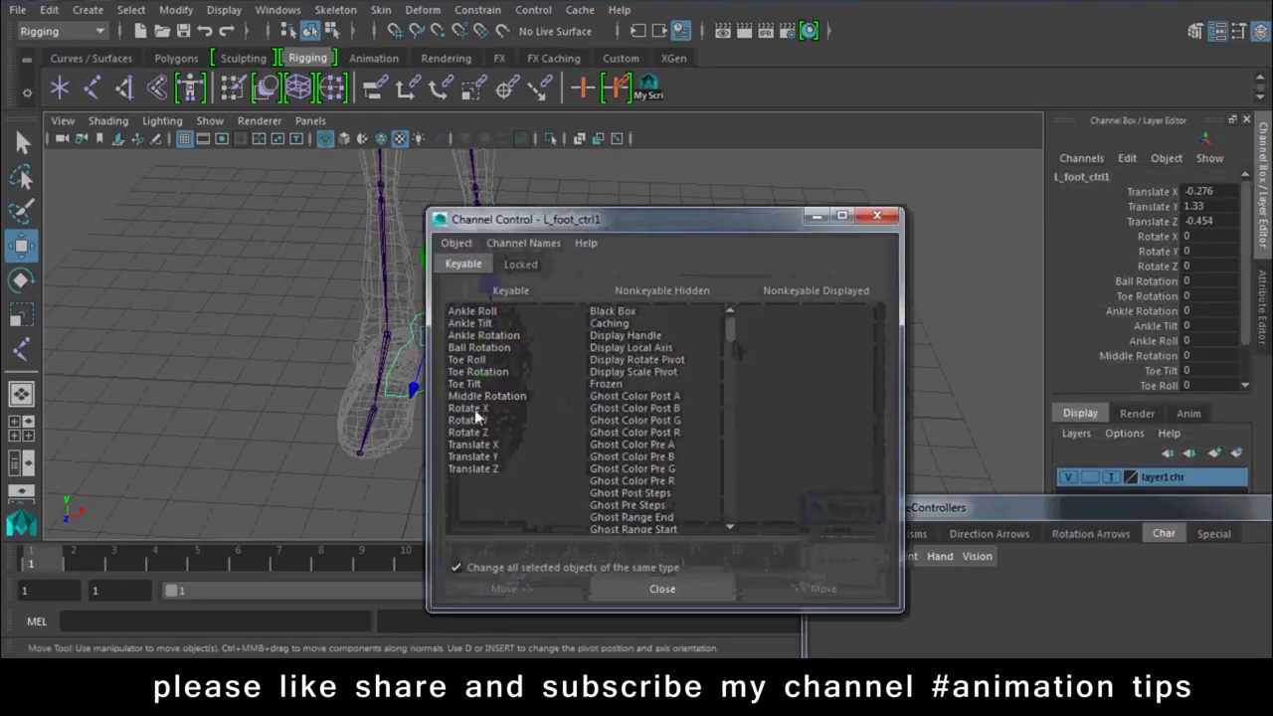
{"action": "scroll", "coordinate": [602, 456], "scroll_direction": "down", "scroll_amount": 5}
{"action": "scroll", "coordinate": [735, 500], "scroll_direction": "down", "scroll_amount": 10}
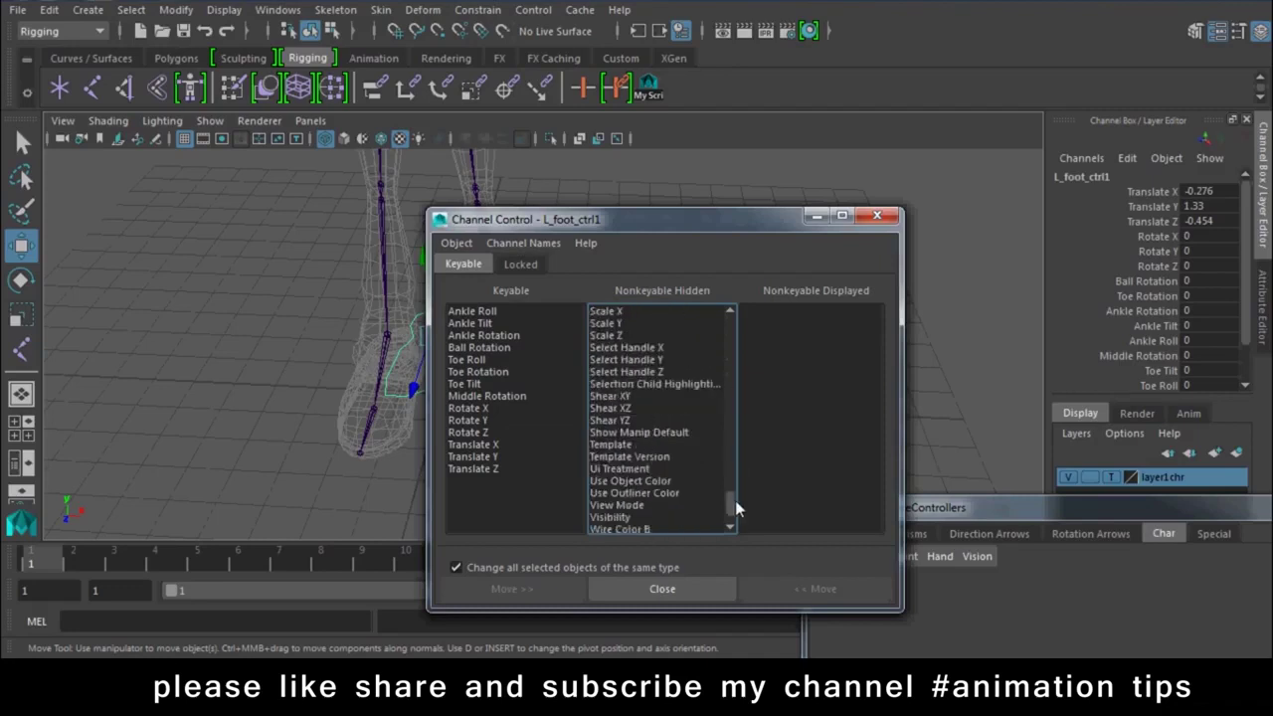
{"action": "left_click", "coordinate": [618, 480]}
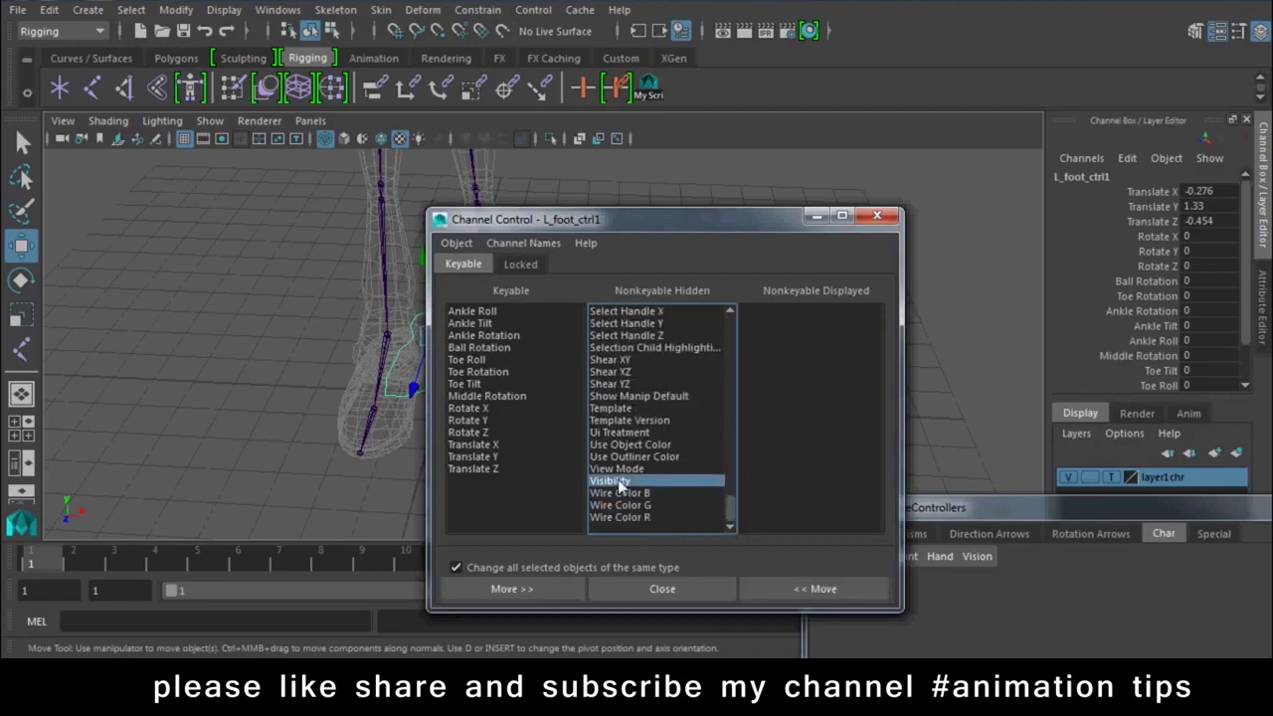
{"action": "scroll", "coordinate": [618, 474], "scroll_direction": "up", "scroll_amount": 1}
{"action": "scroll", "coordinate": [617, 472], "scroll_direction": "up", "scroll_amount": 1}
{"action": "left_click_drag", "start_coordinate": [617, 348], "coordinate": [617, 371]}
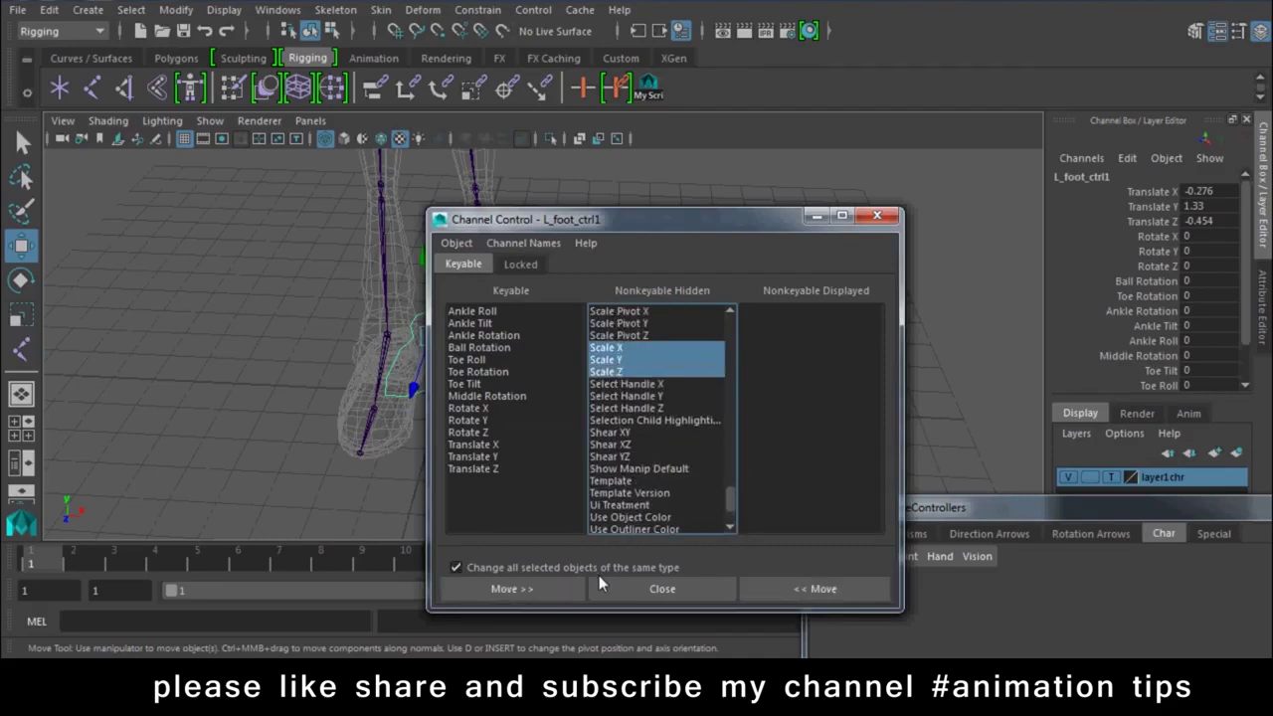
{"action": "left_click", "coordinate": [805, 591]}
{"action": "left_click_drag", "start_coordinate": [1144, 282], "coordinate": [1163, 311]}
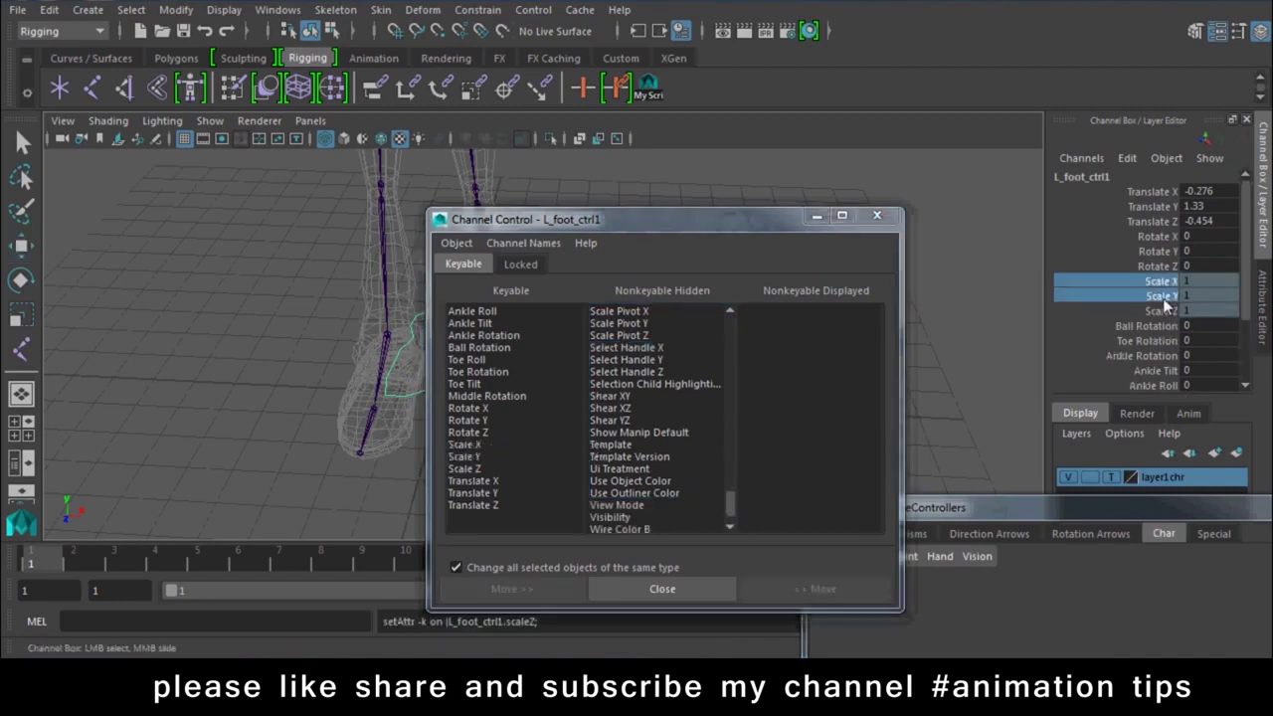
{"action": "right_click", "coordinate": [1163, 288]}
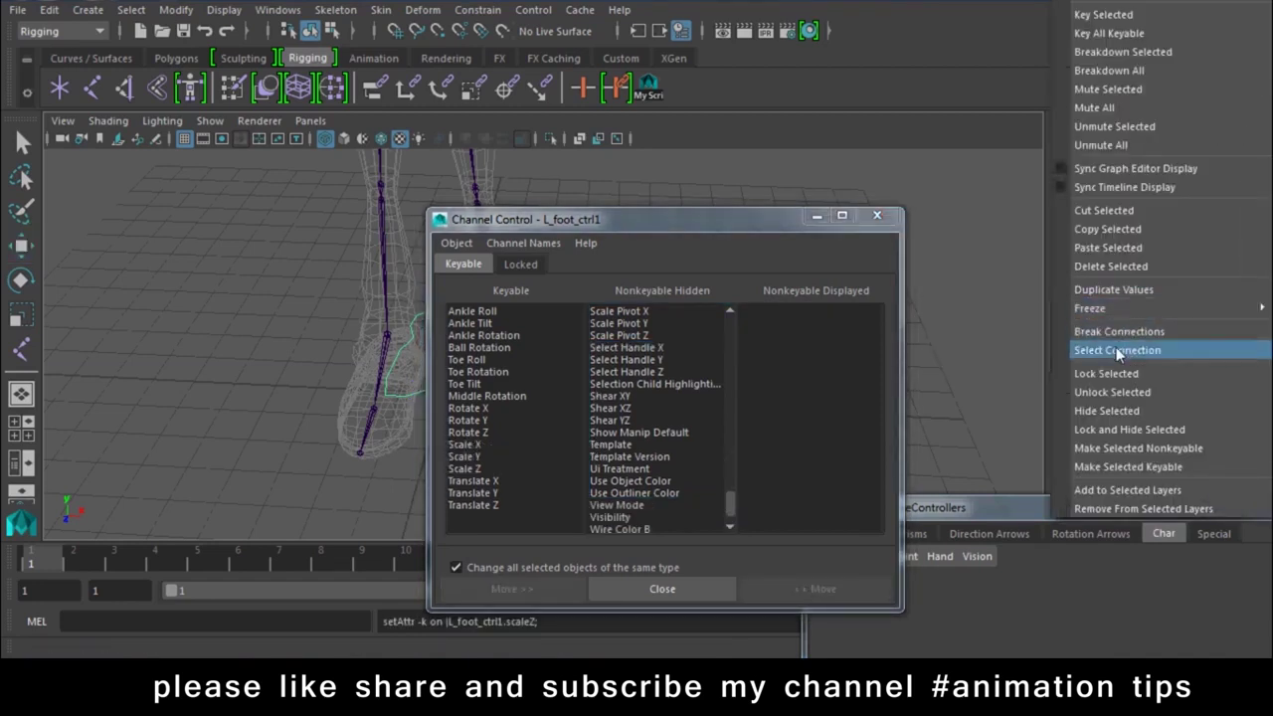
{"action": "left_click", "coordinate": [1103, 393]}
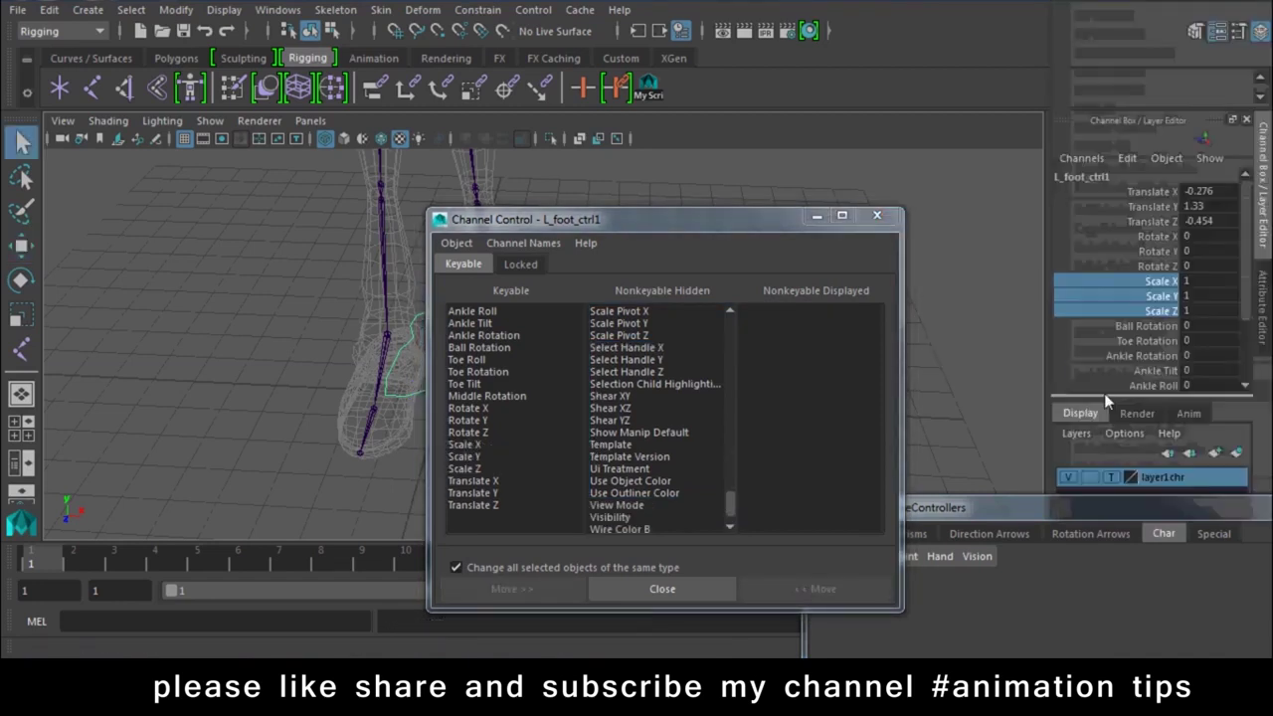
- Set Scale X to -1 to mirror the copy, then hide the scale channels again
{"action": "left_click", "coordinate": [1186, 282]}
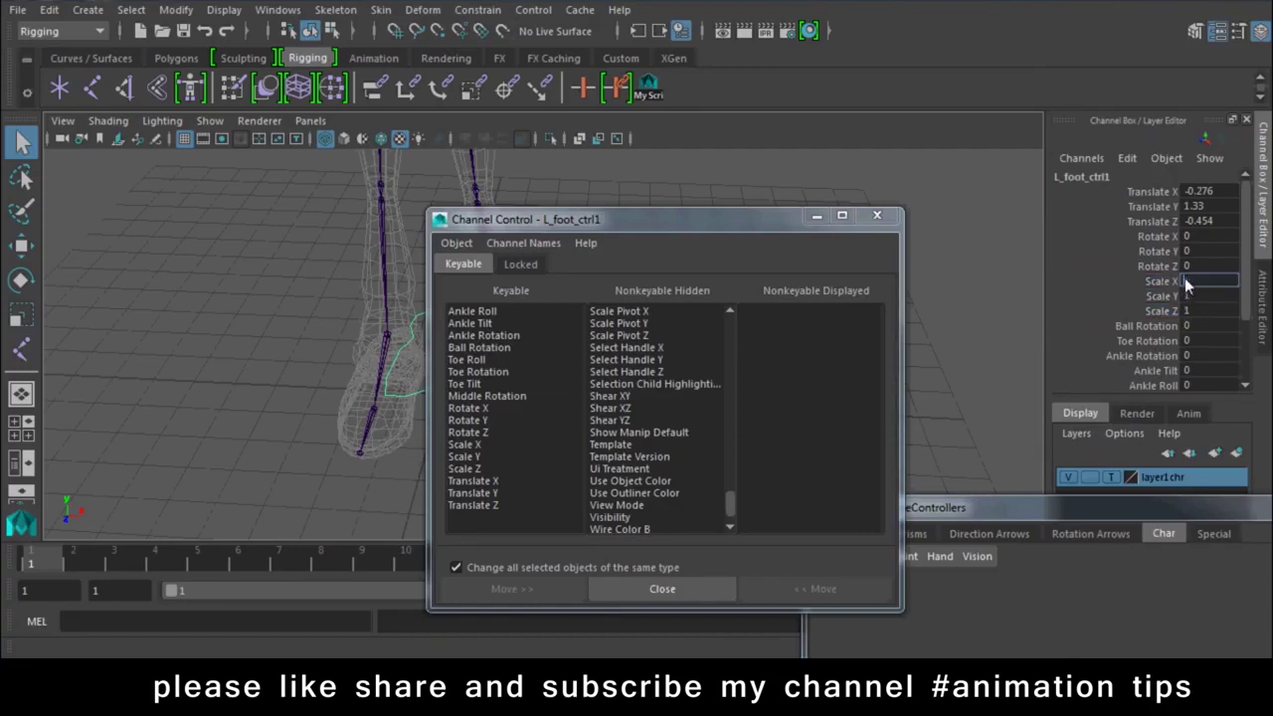
{"action": "key", "text": "Return"}
{"action": "left_click_drag", "start_coordinate": [652, 218], "coordinate": [861, 144]}
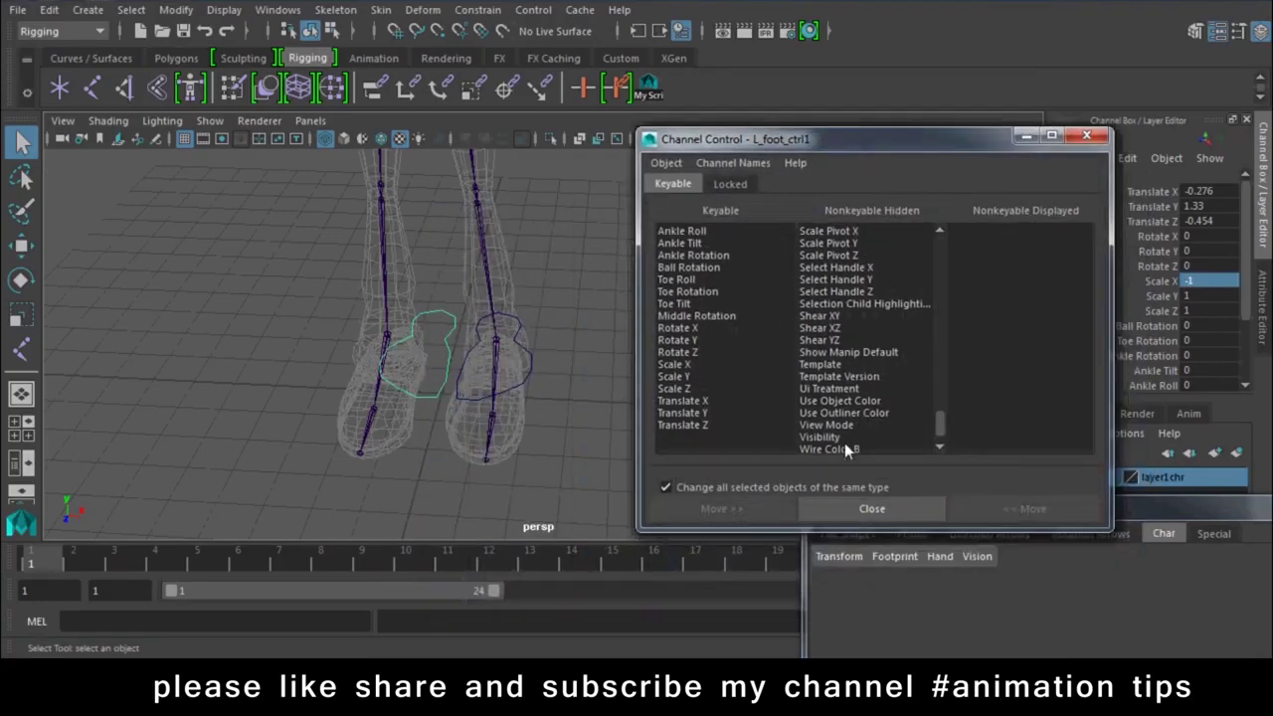
{"action": "left_click_drag", "start_coordinate": [1158, 286], "coordinate": [1157, 311]}
{"action": "right_click", "coordinate": [1157, 311]}
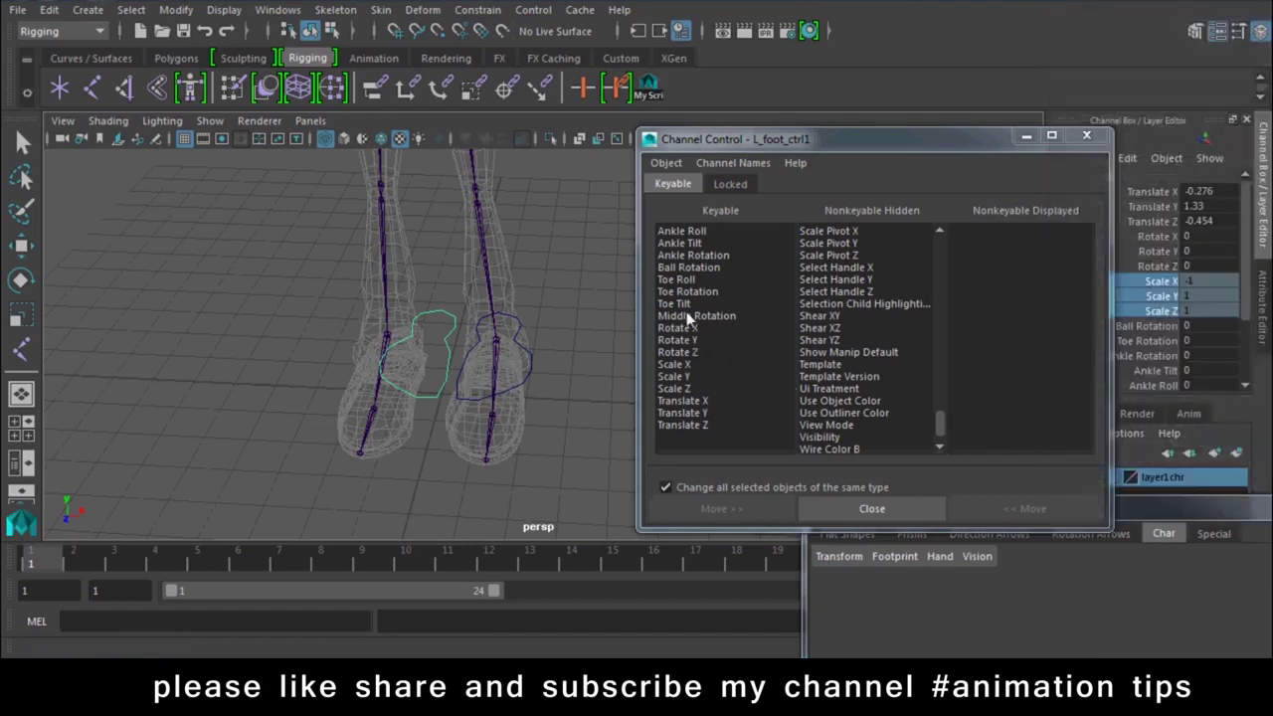
{"action": "left_click", "coordinate": [676, 364]}
{"action": "left_click", "coordinate": [678, 388], "text": "shift"}
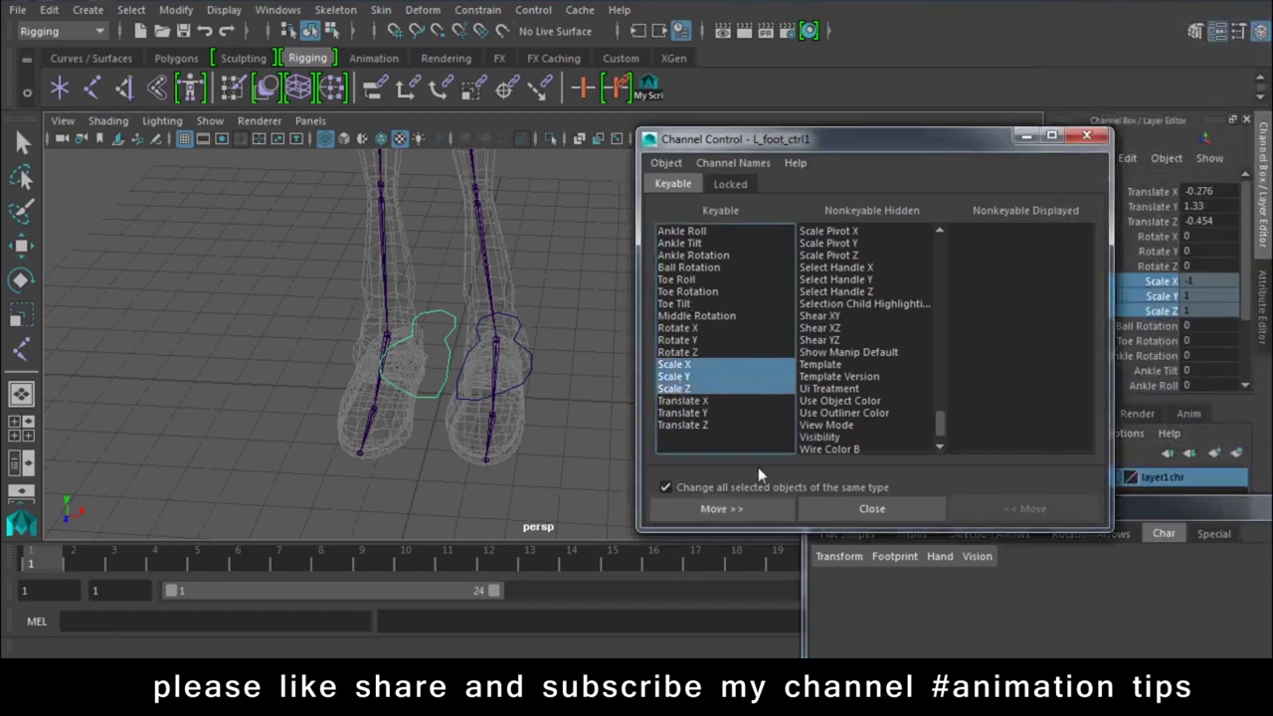
{"action": "left_click", "coordinate": [748, 512]}
{"action": "left_click", "coordinate": [893, 507]}
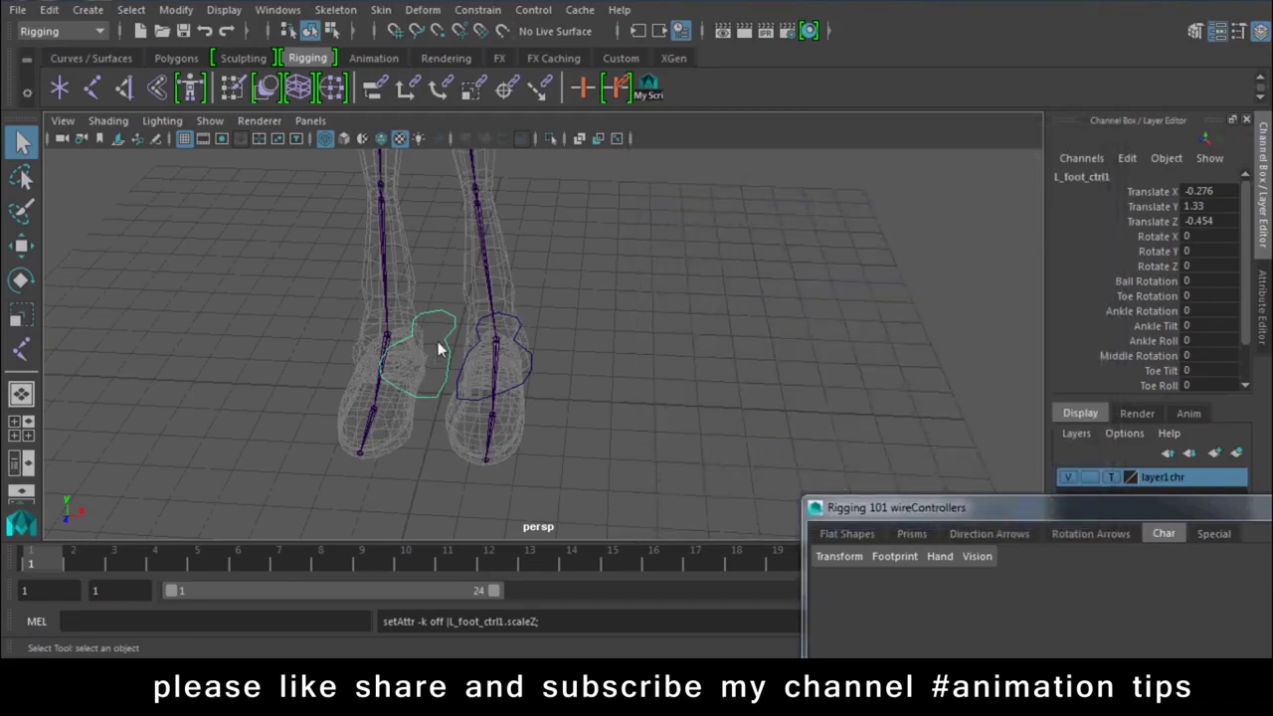
- Line the copy up with the other foot, then lower both controllers to the floor and forward
{"action": "key", "text": "w"}
{"action": "left_click_drag", "start_coordinate": [435, 343], "coordinate": [379, 343]}
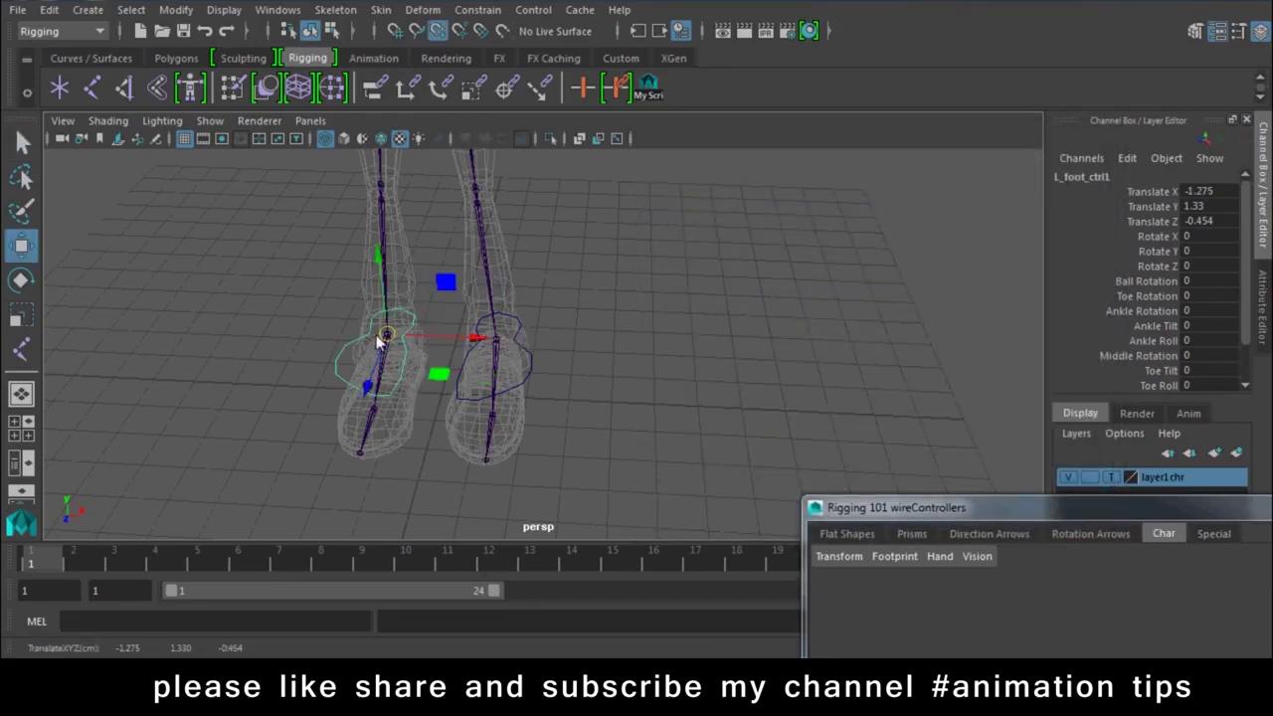
{"action": "left_click", "coordinate": [533, 369]}
{"action": "mouse_move", "coordinate": [503, 271]}
{"action": "left_mouse_down"}
{"action": "mouse_move", "coordinate": [504, 323]}
{"action": "mouse_move", "coordinate": [431, 341]}
{"action": "left_mouse_up"}
{"action": "left_click_drag", "start_coordinate": [471, 422], "coordinate": [442, 430]}
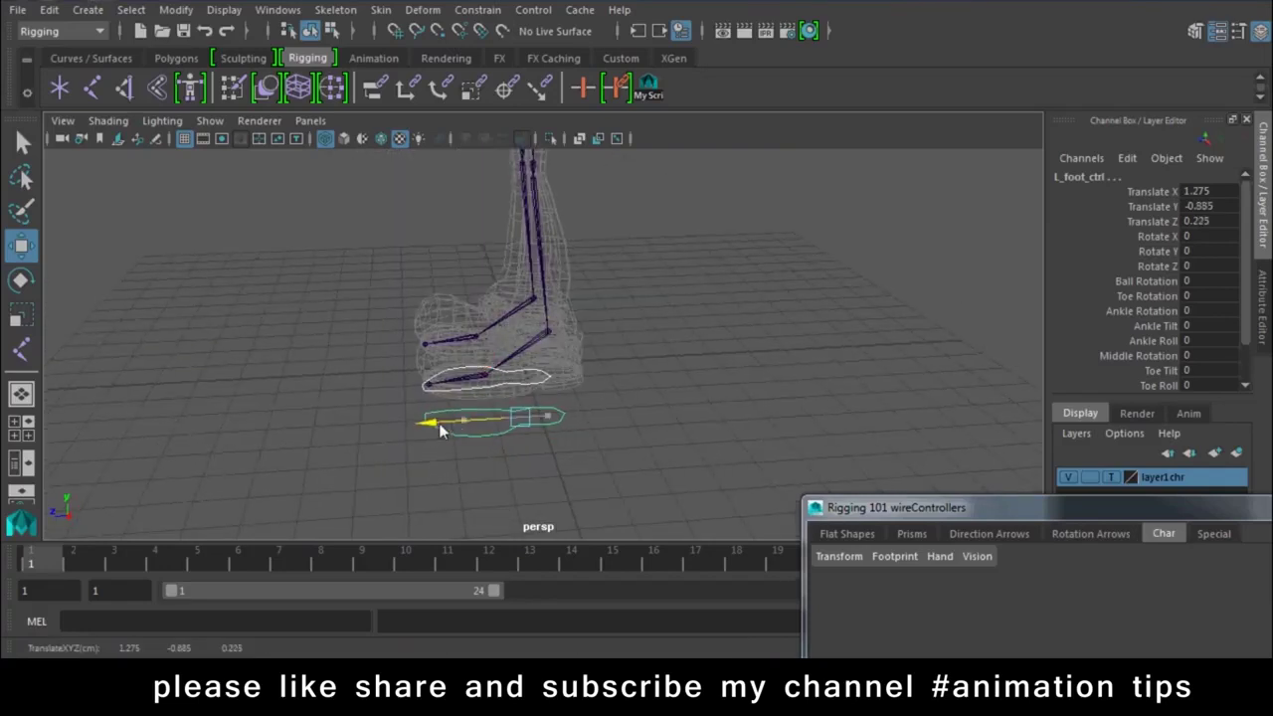
- Freeze both controllers' translation and rotation to zero with Scale excluded
{"action": "left_click", "coordinate": [176, 14]}
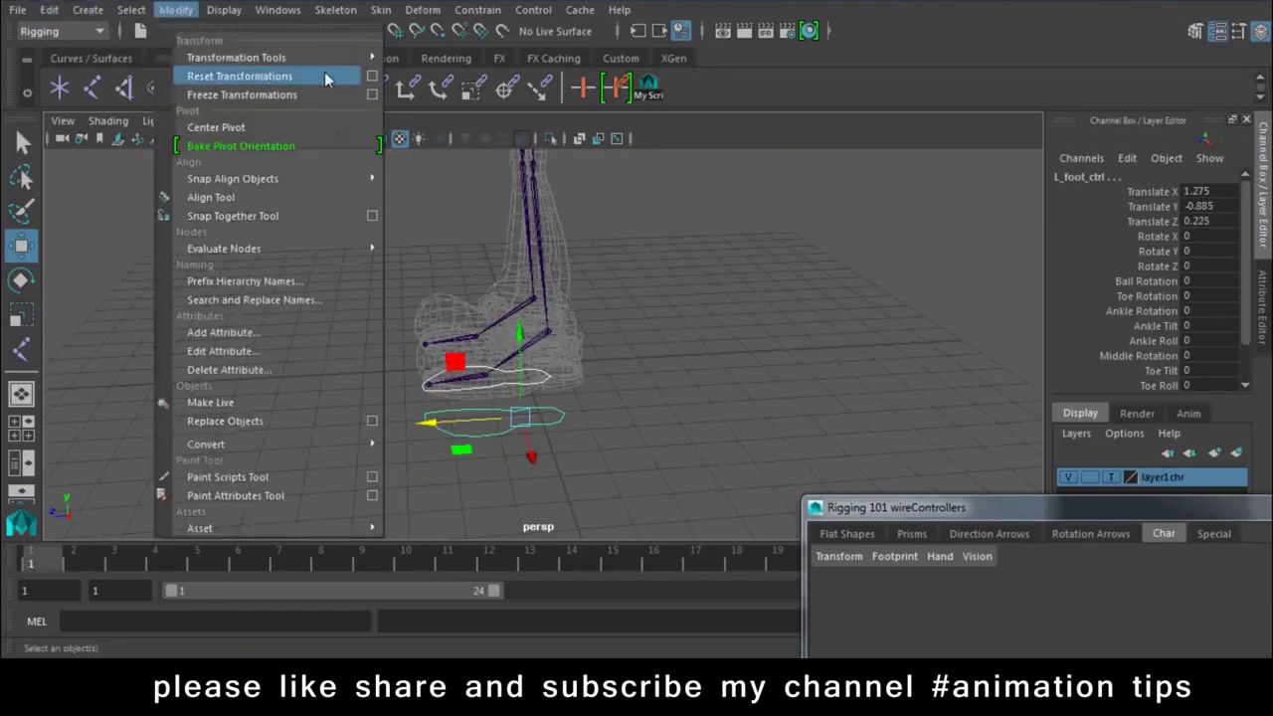
{"action": "left_click", "coordinate": [386, 96]}
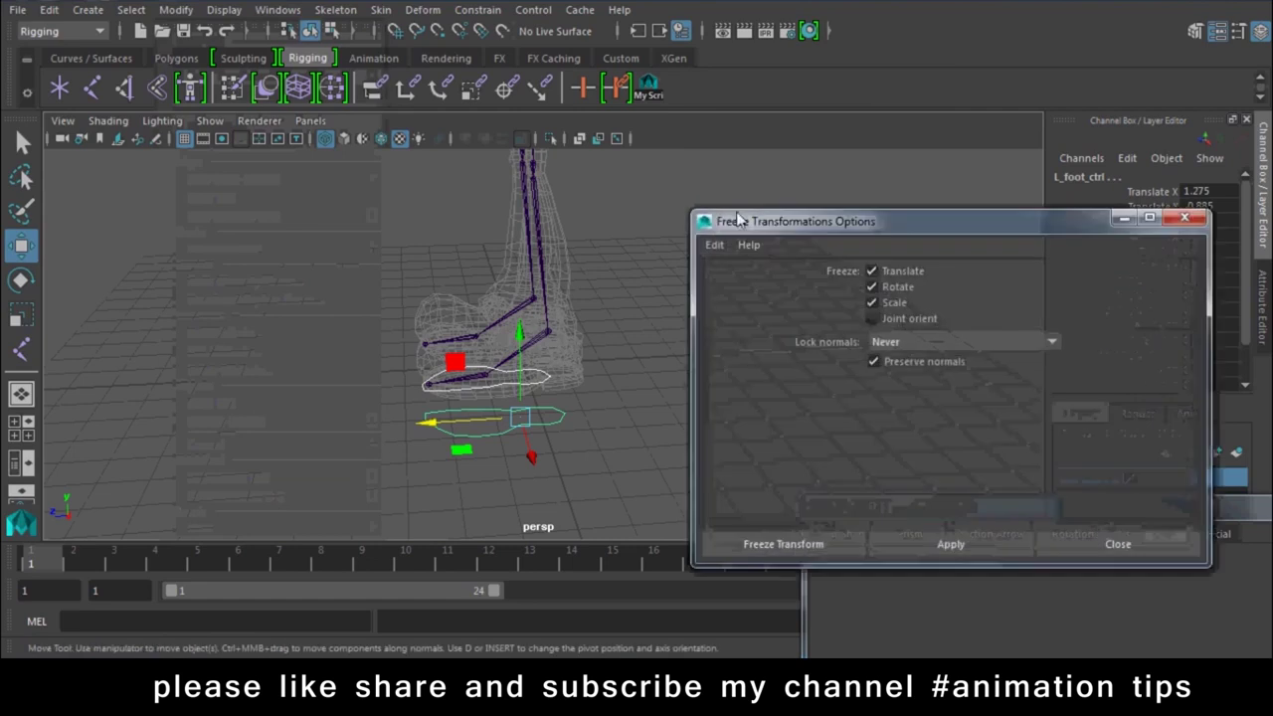
{"action": "left_click", "coordinate": [875, 304]}
{"action": "left_click", "coordinate": [795, 544]}
{"action": "mouse_move", "coordinate": [398, 407]}
{"action": "left_mouse_down", "text": "alt"}
{"action": "mouse_move", "coordinate": [619, 387]}
{"action": "mouse_move", "coordinate": [669, 359]}
{"action": "mouse_move", "coordinate": [373, 392]}
{"action": "left_mouse_up", "text": "alt"}
{"action": "mouse_move", "coordinate": [373, 392]}
{"action": "right_mouse_down", "text": "alt"}
{"action": "mouse_move", "coordinate": [512, 400]}
{"action": "mouse_move", "coordinate": [630, 381]}
{"action": "right_mouse_up", "text": "alt"}
{"action": "mouse_move", "coordinate": [629, 382]}
{"action": "left_mouse_down", "text": "alt"}
{"action": "mouse_move", "coordinate": [426, 403]}
{"action": "mouse_move", "coordinate": [414, 368]}
{"action": "left_mouse_up", "text": "alt"}
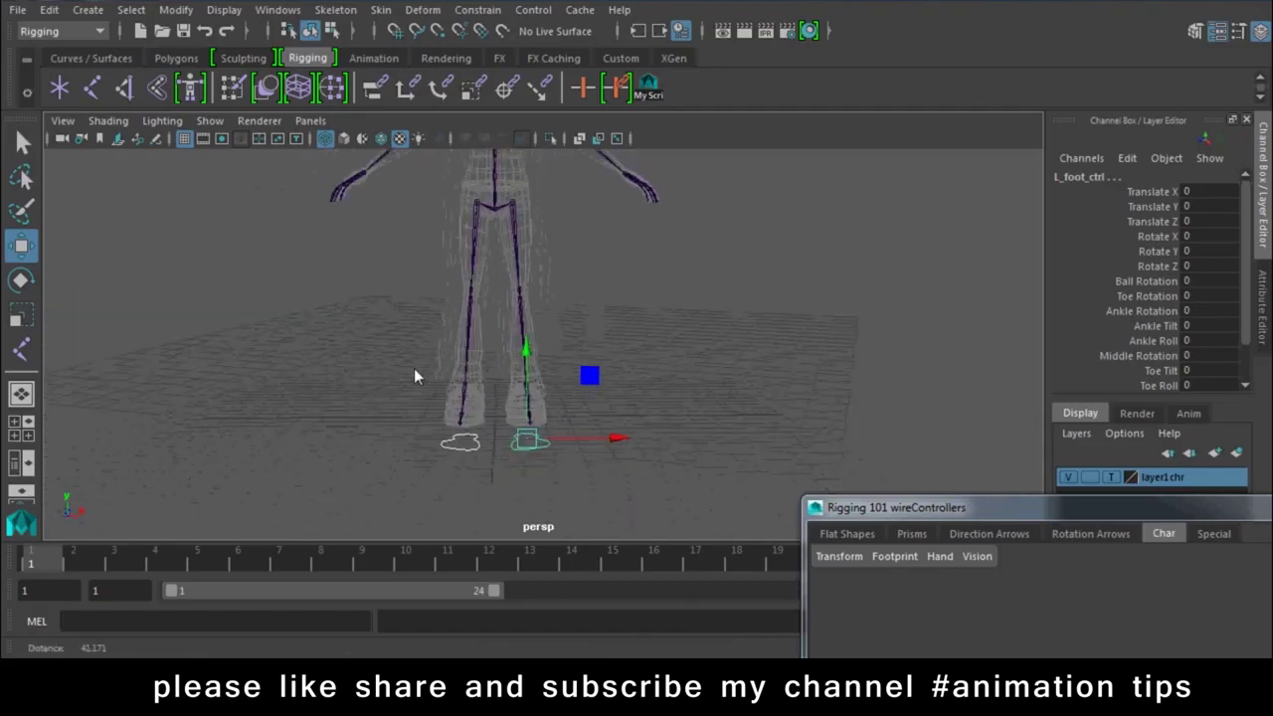
{"action": "left_click", "coordinate": [657, 295]}
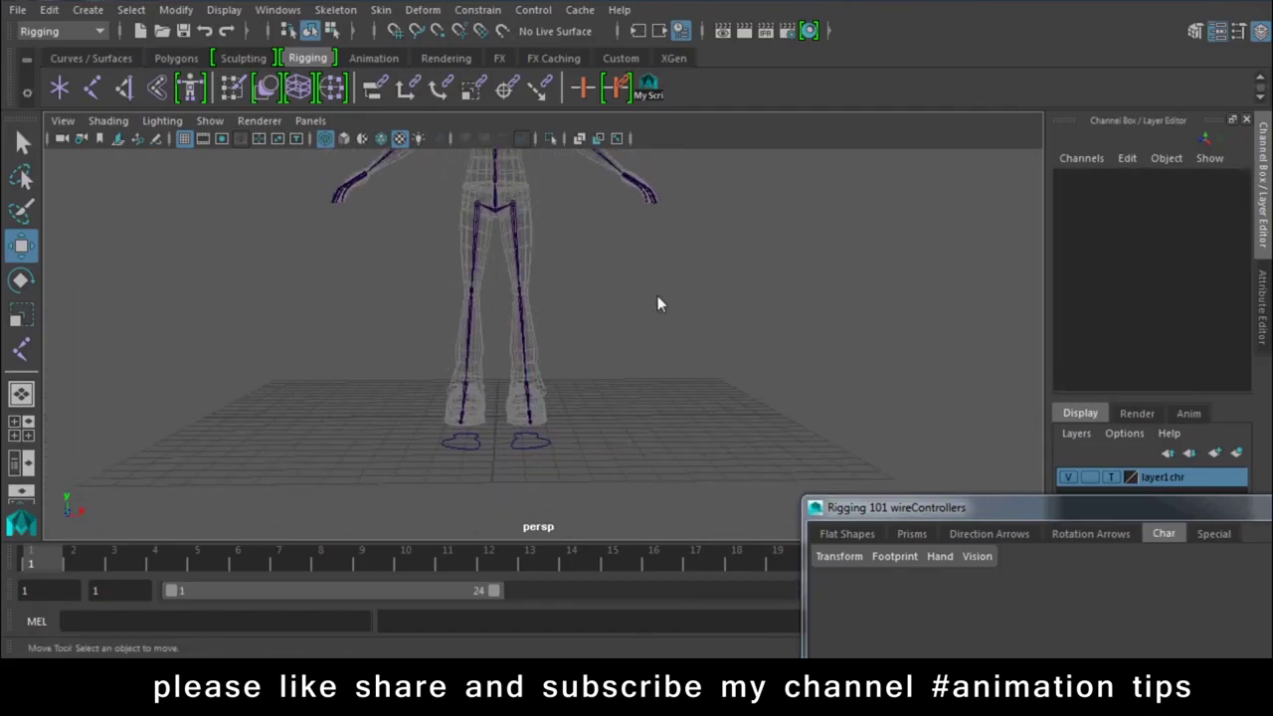